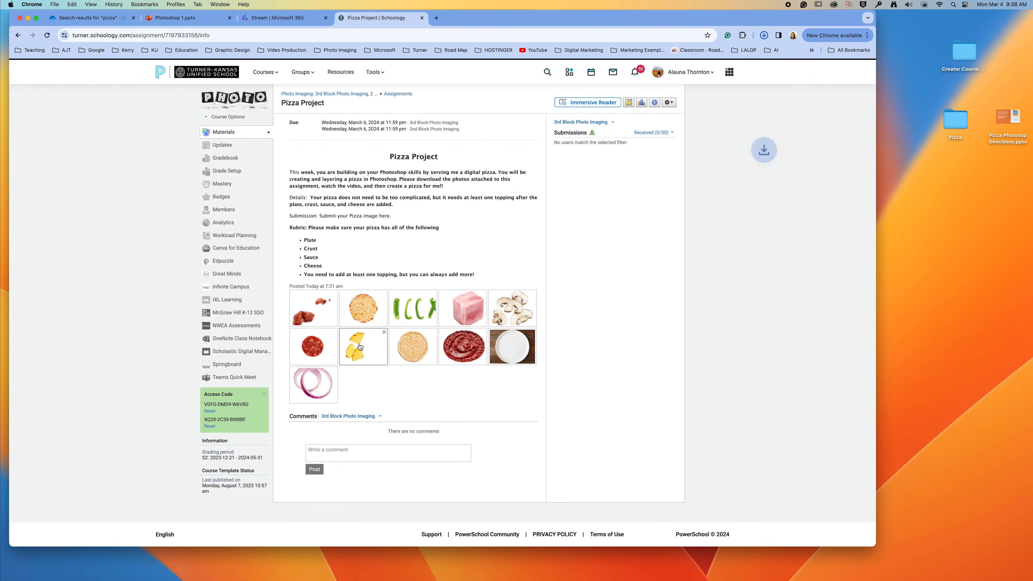
Step: Download the pineapple, pizza crust, sauce, plate and red onion images from the Pizza Project assignment
{"action": "left_click", "coordinate": [357, 346]}
{"action": "left_click", "coordinate": [306, 190]}
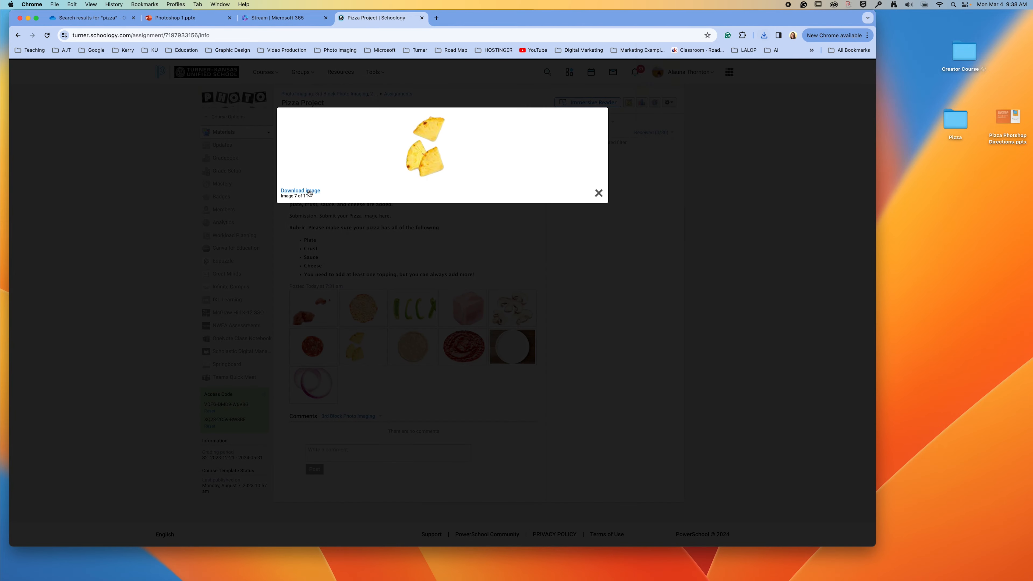
{"action": "left_click", "coordinate": [412, 347]}
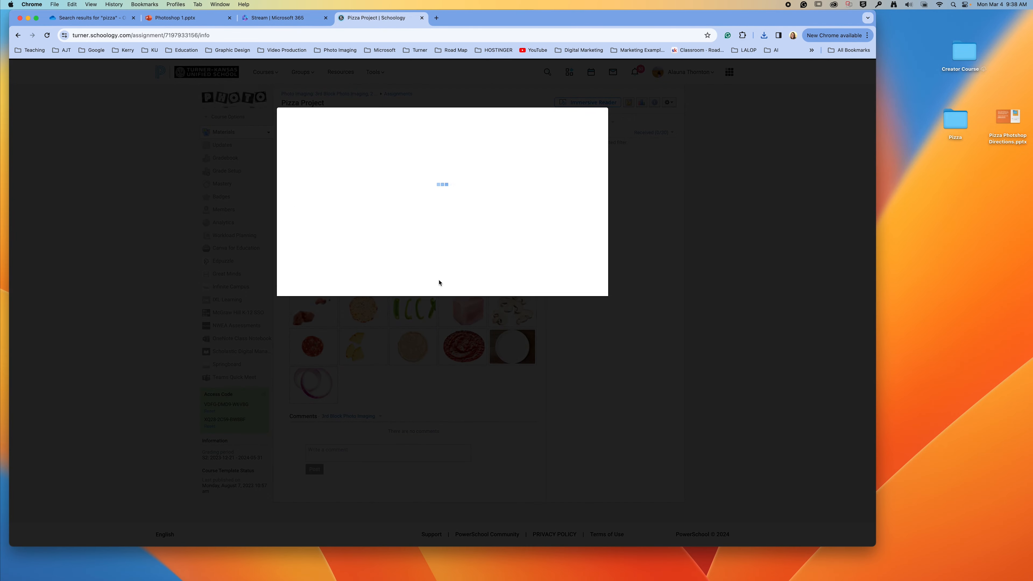
{"action": "left_click", "coordinate": [311, 302]}
{"action": "left_click", "coordinate": [462, 346]}
{"action": "left_click", "coordinate": [304, 302]}
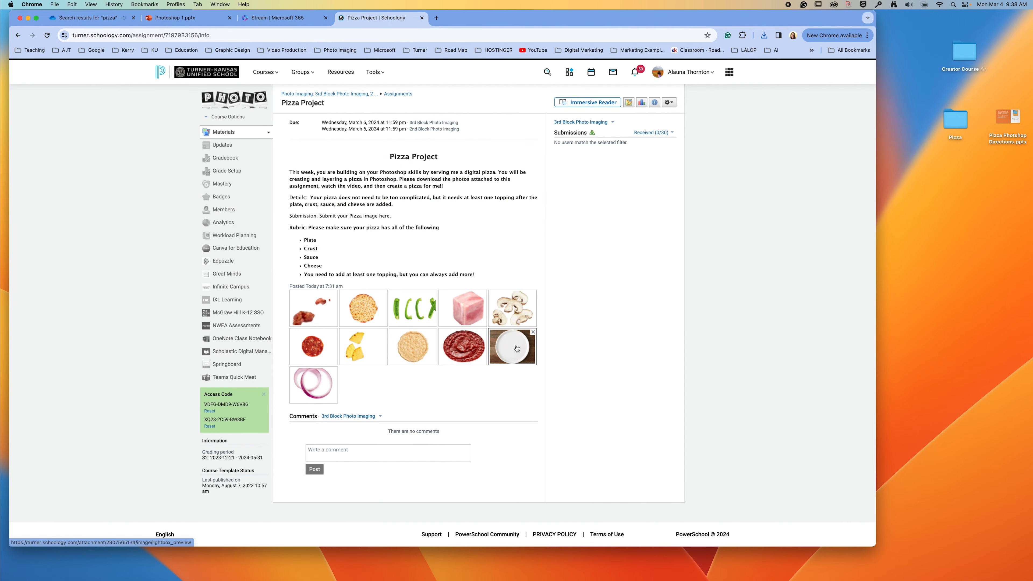
{"action": "left_click", "coordinate": [517, 349]}
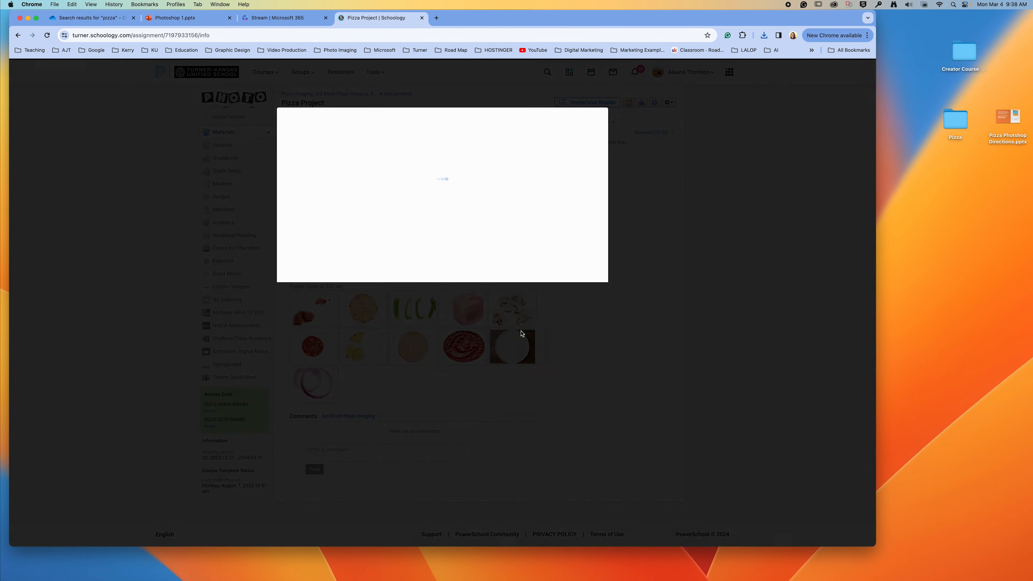
{"action": "left_click", "coordinate": [302, 286]}
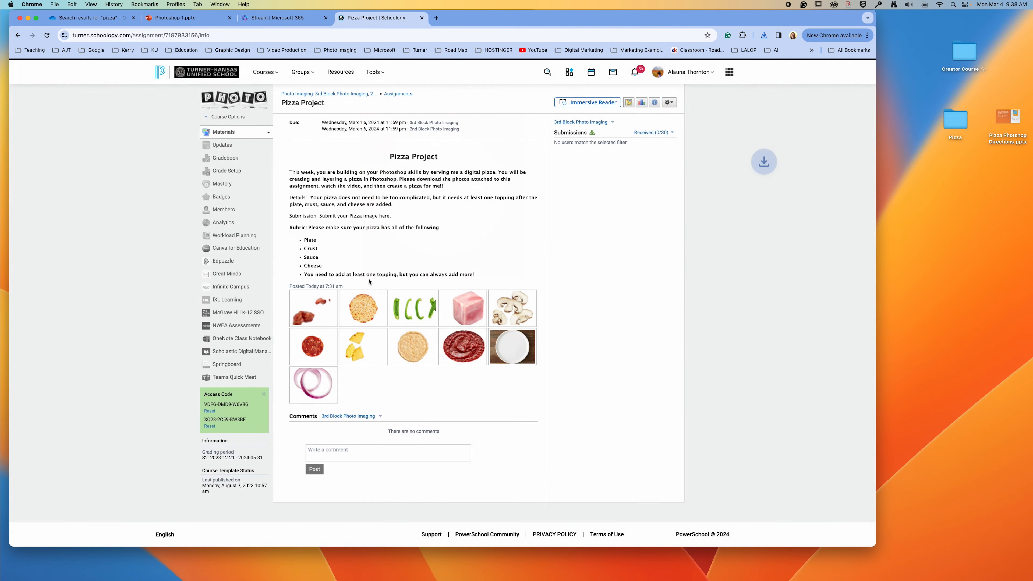
{"action": "left_click", "coordinate": [313, 386]}
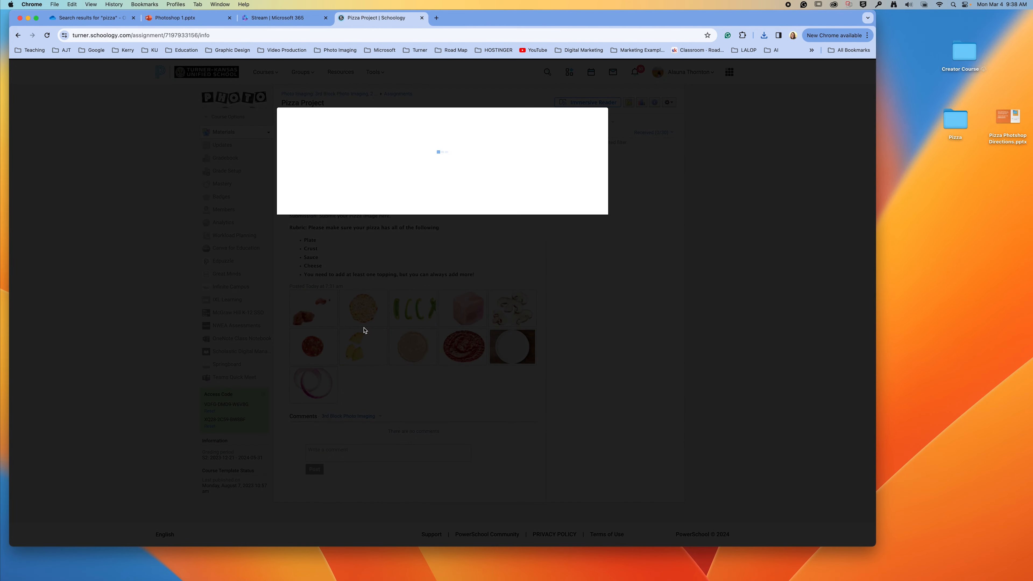
{"action": "left_click", "coordinate": [305, 214]}
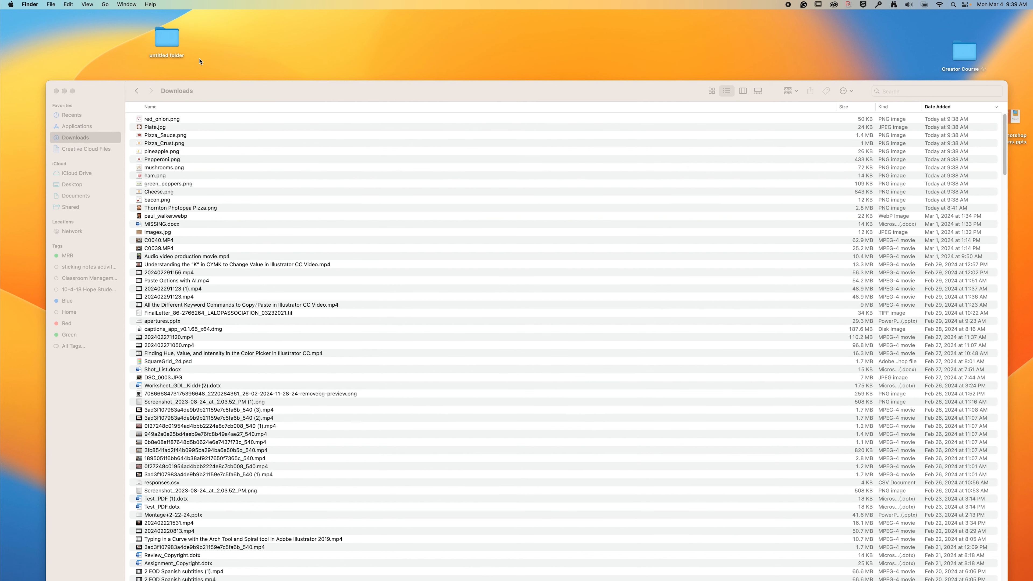
Step: Rename the untitled folder on the desktop to "Pizza Photo Project"
{"action": "left_click", "coordinate": [168, 45]}
{"action": "right_click", "coordinate": [171, 58]}
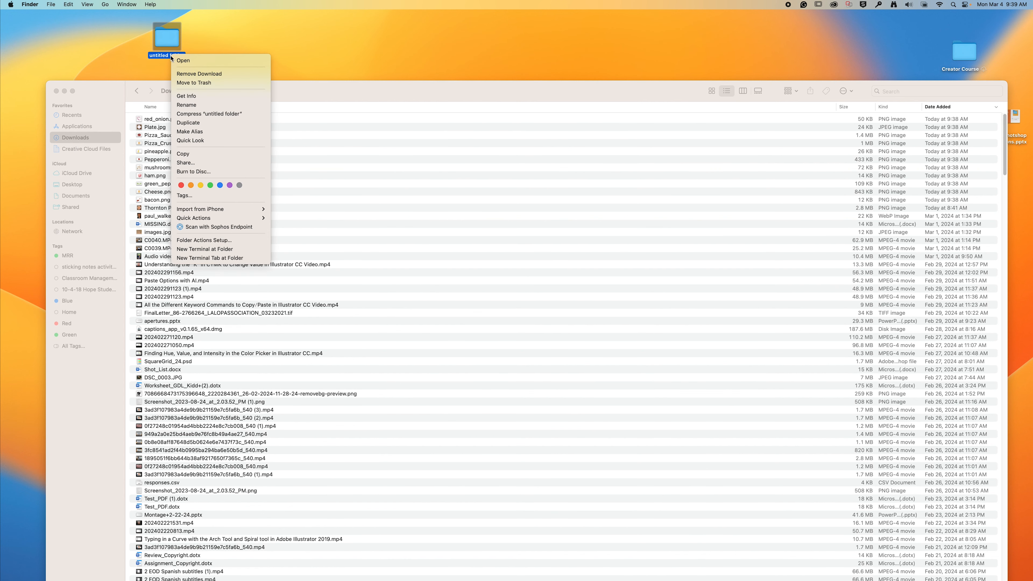
{"action": "left_click", "coordinate": [178, 103]}
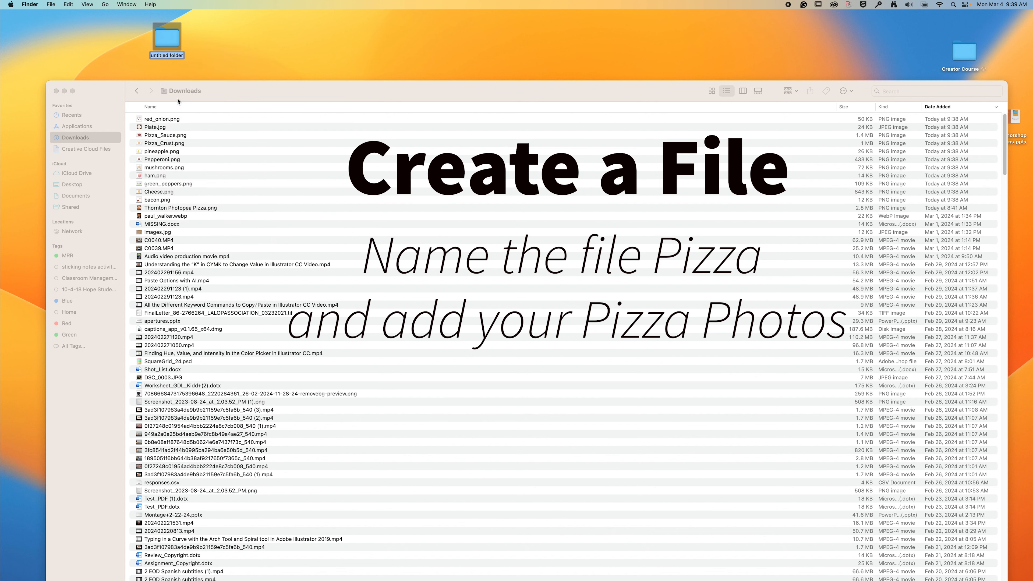
{"action": "type", "text": "Pizza Photo Project"}
Step: Move the twelve newest pizza images in Downloads, starting with red_onion.png, into the Pizza Photo Project folder
{"action": "left_click", "coordinate": [158, 120]}
{"action": "left_click", "coordinate": [158, 121]}
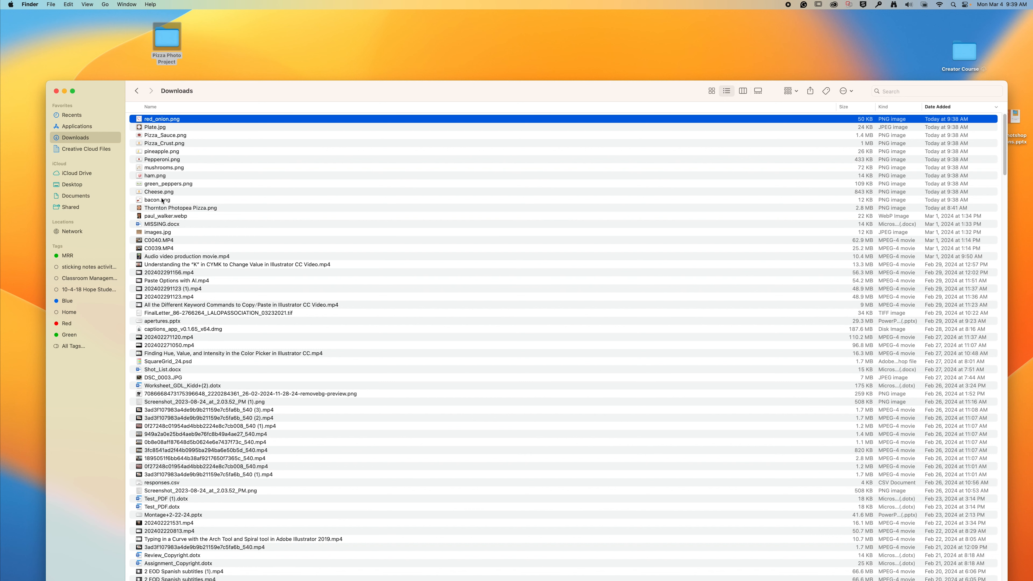
{"action": "left_click", "coordinate": [162, 208], "text": "shift"}
{"action": "left_click_drag", "start_coordinate": [162, 145], "coordinate": [201, 64]}
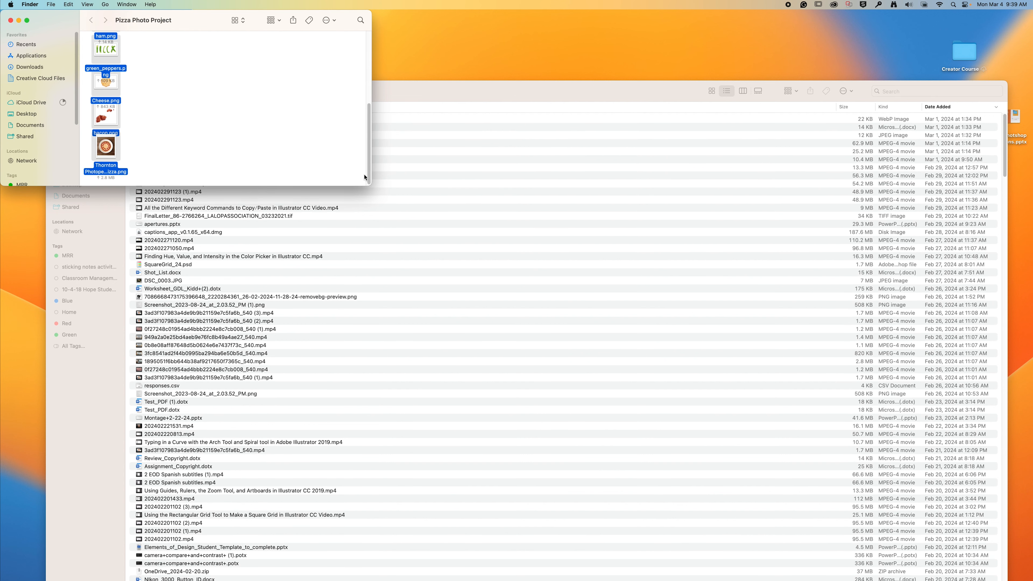
Step: Tidy the Pizza Photo Project folder's images by name, shrink its window to one row, and clear both Finder windows off the desktop
{"action": "right_click", "coordinate": [493, 188]}
{"action": "mouse_move", "coordinate": [524, 259]}
{"action": "left_click", "coordinate": [610, 254]}
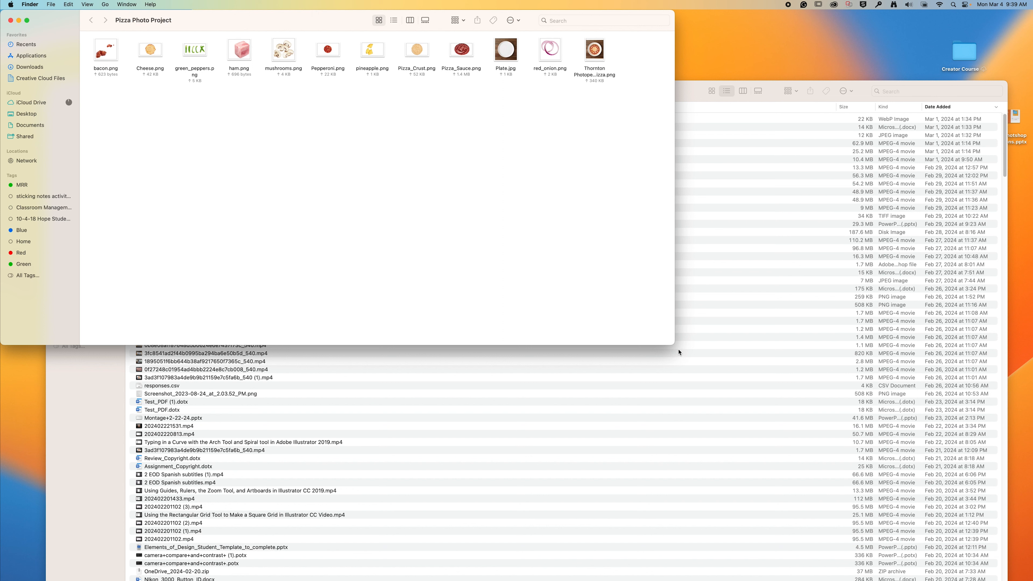
{"action": "left_click_drag", "start_coordinate": [676, 346], "coordinate": [647, 110]}
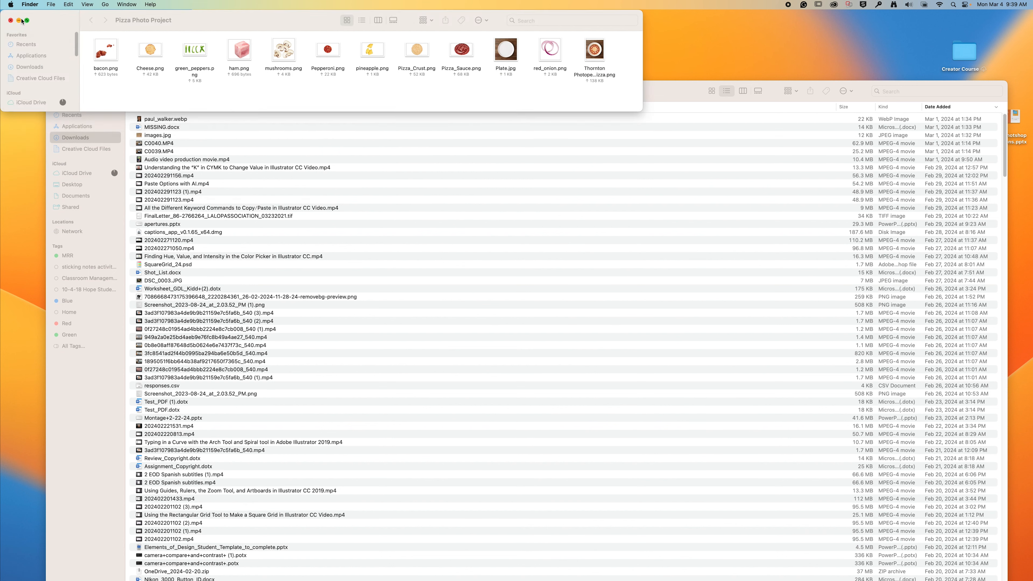
{"action": "left_click", "coordinate": [10, 20]}
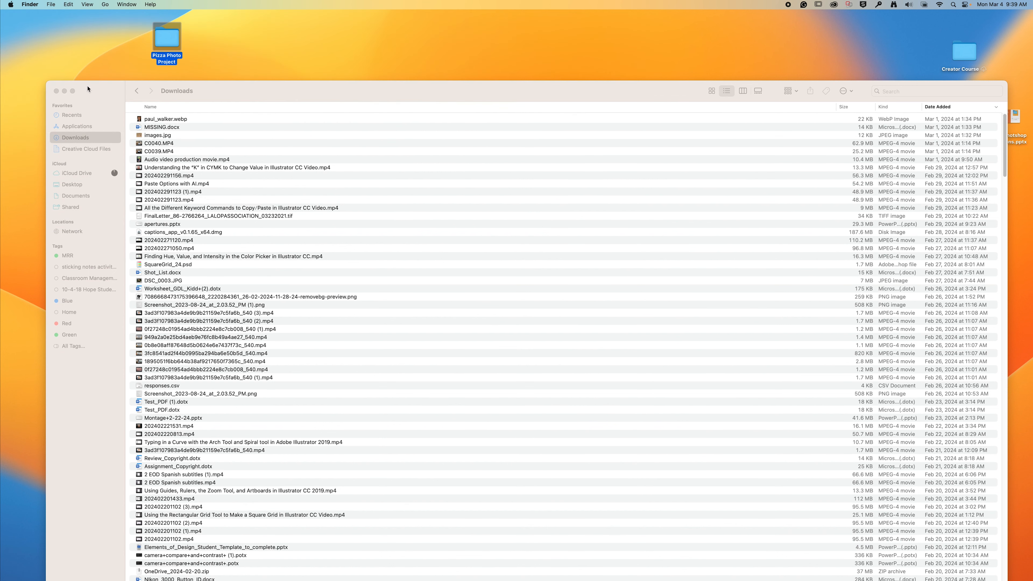
{"action": "left_click", "coordinate": [64, 91]}
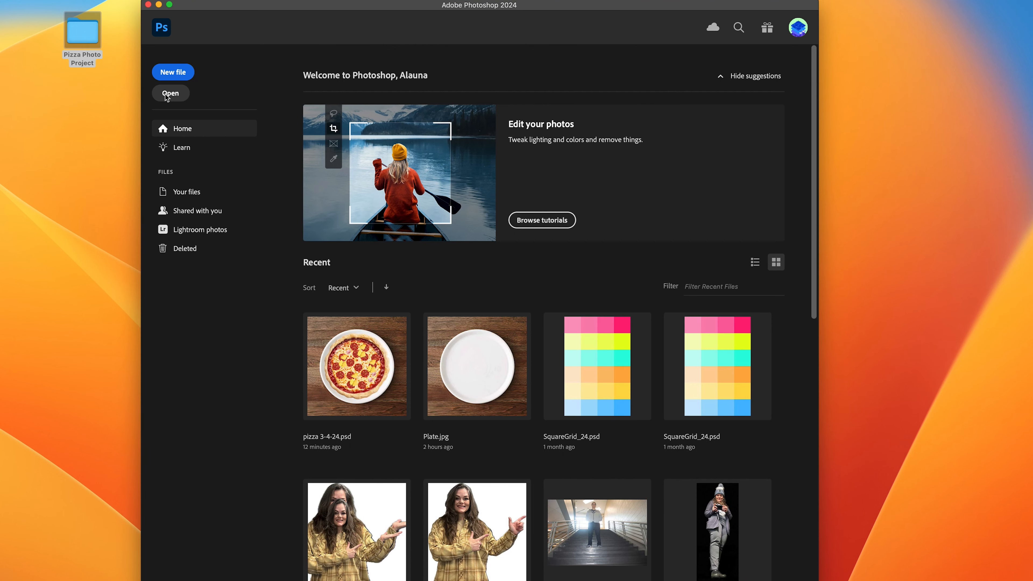
Step: Open Plate.jpg from the Pizza folder in Photoshop
{"action": "left_click", "coordinate": [166, 93]}
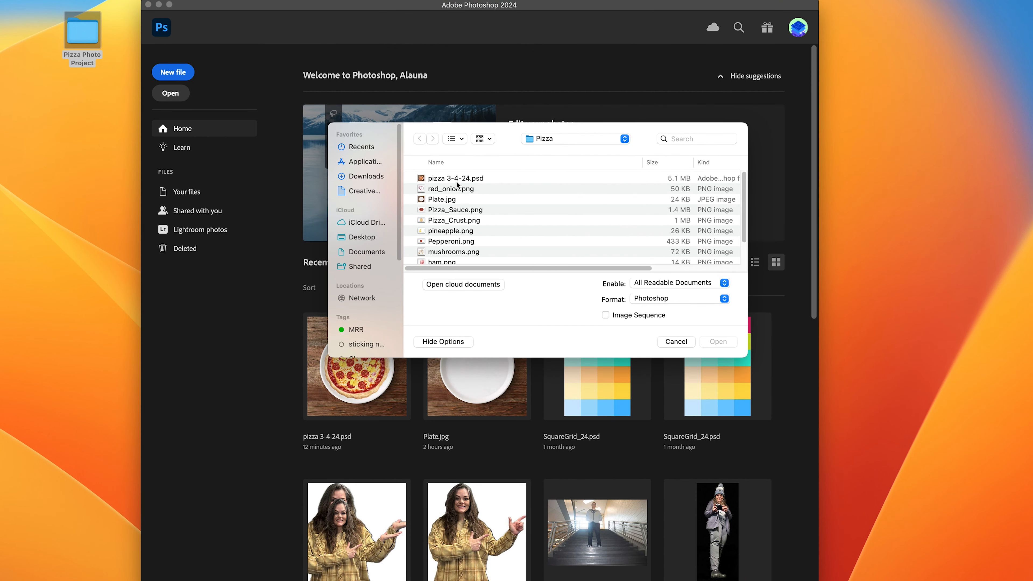
{"action": "scroll", "coordinate": [466, 204], "scroll_direction": "down", "scroll_amount": 3}
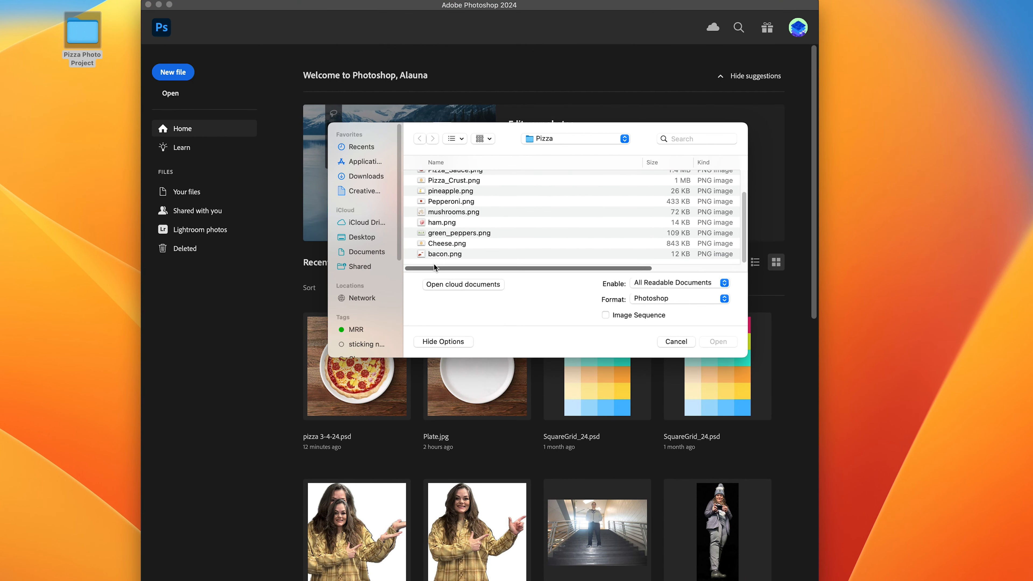
{"action": "scroll", "coordinate": [442, 252], "scroll_direction": "up", "scroll_amount": 2}
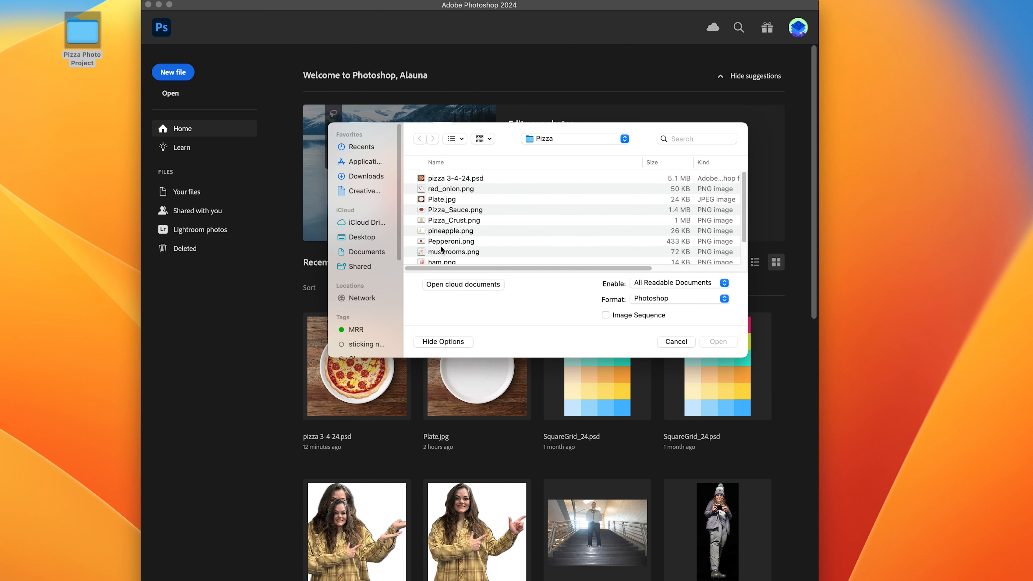
{"action": "left_click", "coordinate": [443, 200]}
{"action": "left_click", "coordinate": [722, 342]}
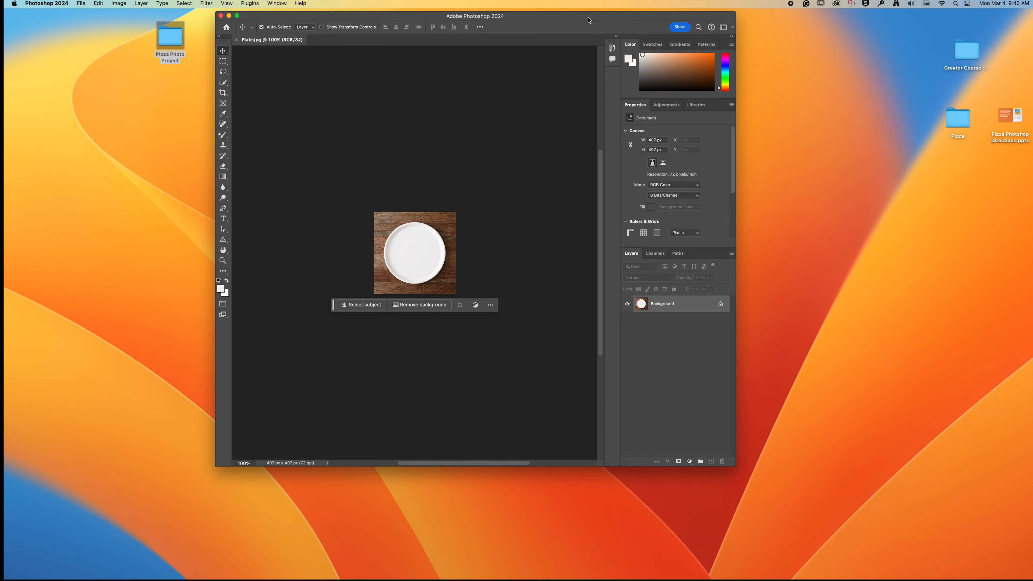
Step: Reposition the Photoshop window and place the Pizza Photo Project folder on the free desktop area beside it
{"action": "left_click_drag", "start_coordinate": [589, 20], "coordinate": [444, 75]}
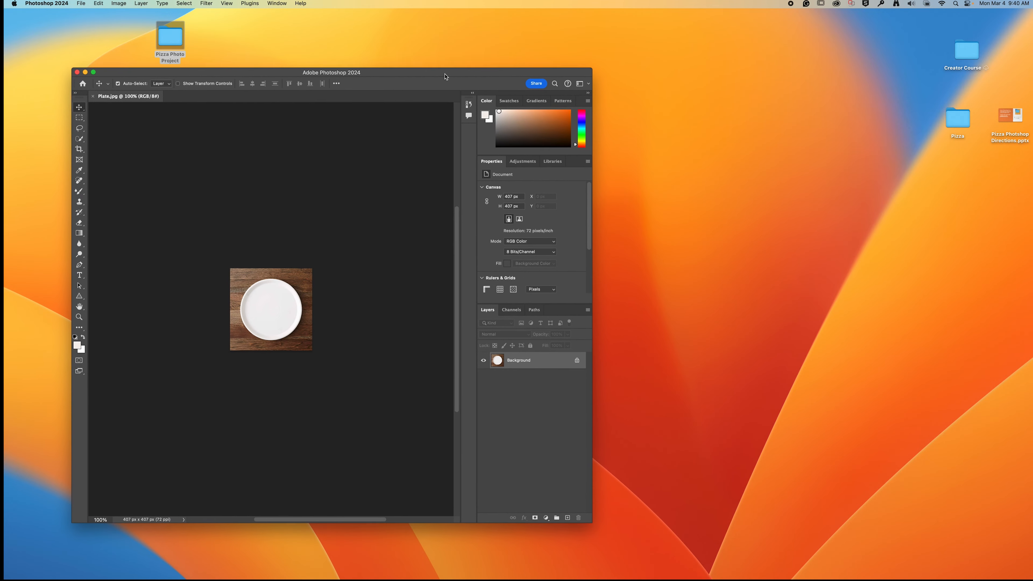
{"action": "left_click_drag", "start_coordinate": [164, 33], "coordinate": [753, 128]}
{"action": "left_click_drag", "start_coordinate": [426, 76], "coordinate": [442, 34]}
Step: Zoom the plate image to 400%, enlarge the Photoshop window to show it whole, and move the project folder clear of the window
{"action": "left_click", "coordinate": [95, 274]}
{"action": "left_click_drag", "start_coordinate": [259, 259], "coordinate": [259, 259]}
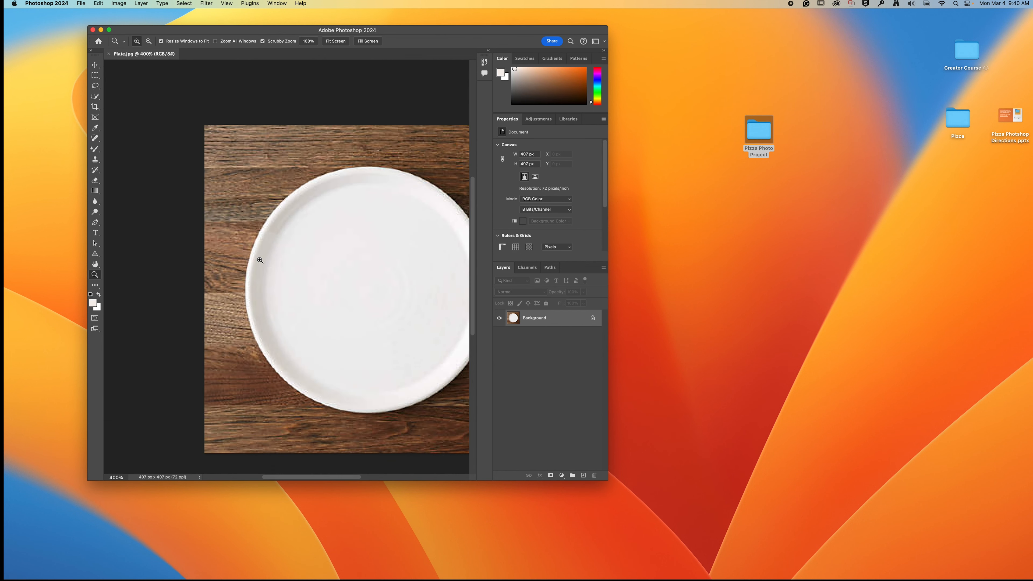
{"action": "left_click", "coordinate": [607, 480]}
{"action": "left_click", "coordinate": [606, 479]}
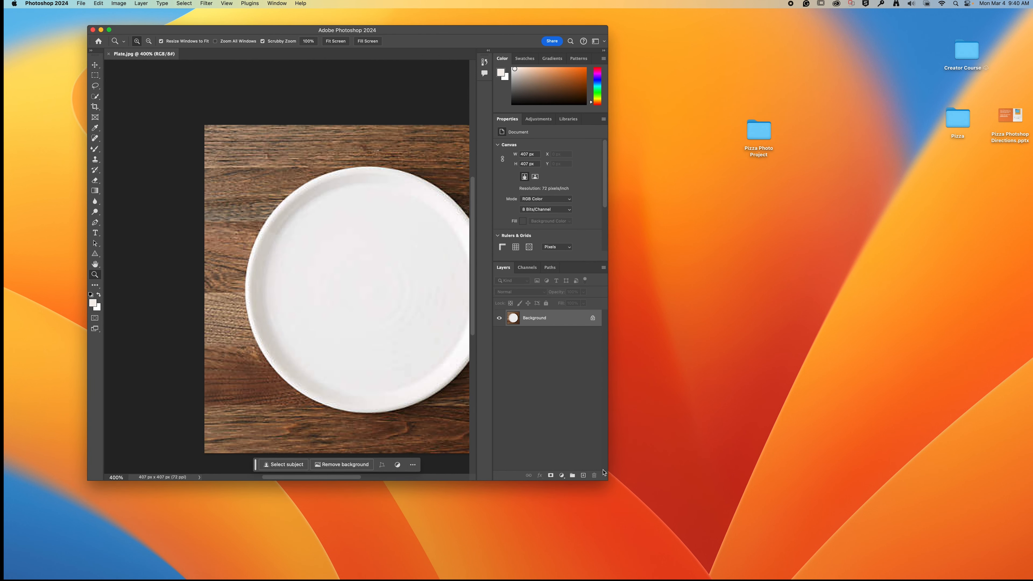
{"action": "left_click_drag", "start_coordinate": [606, 478], "coordinate": [746, 535]}
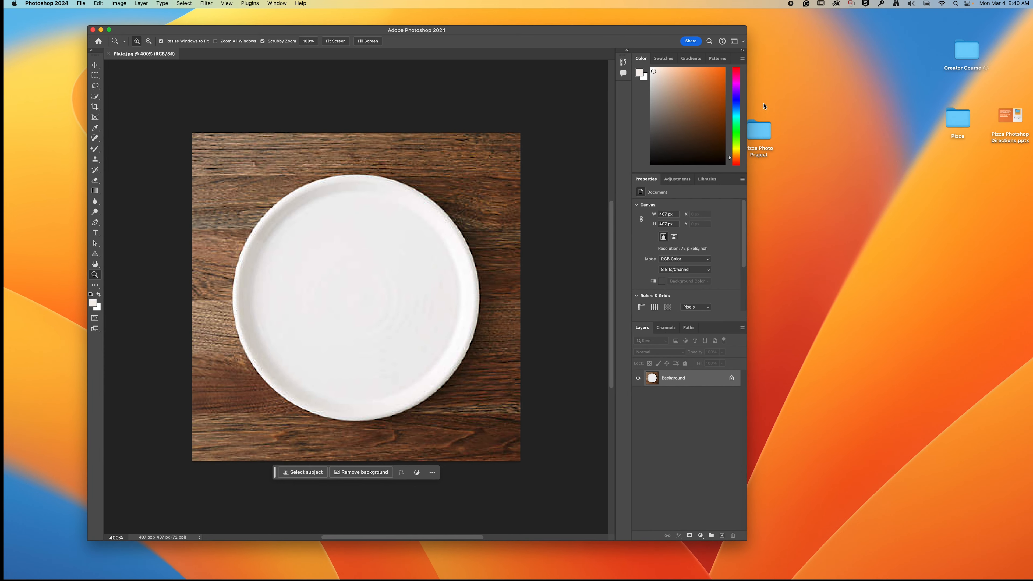
{"action": "left_click_drag", "start_coordinate": [759, 130], "coordinate": [913, 154]}
Step: Add a new layer above the plate background and place Pizza_Crust.png from the Pizza Photo Project folder on it
{"action": "left_click", "coordinate": [691, 380]}
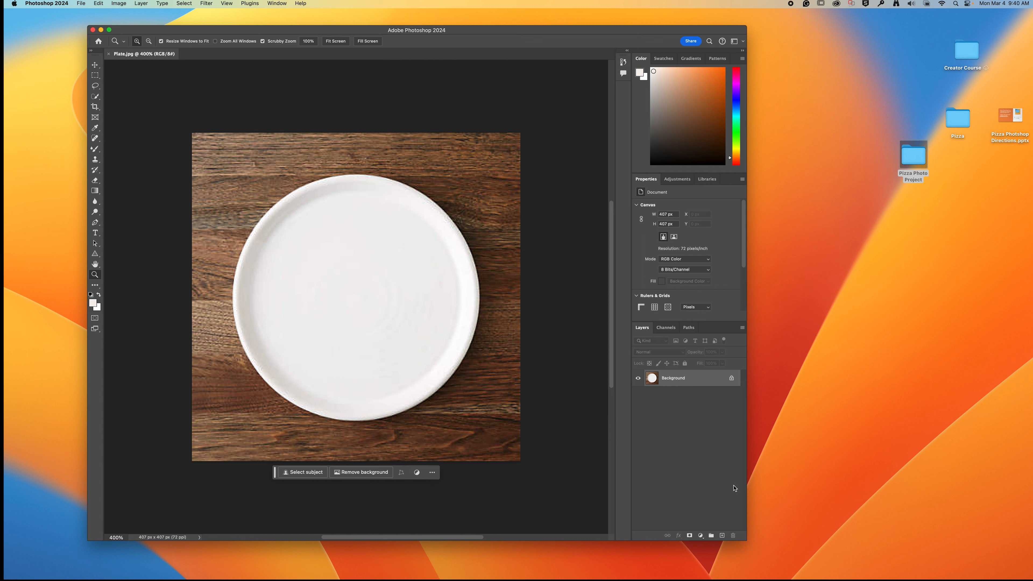
{"action": "left_click", "coordinate": [723, 535]}
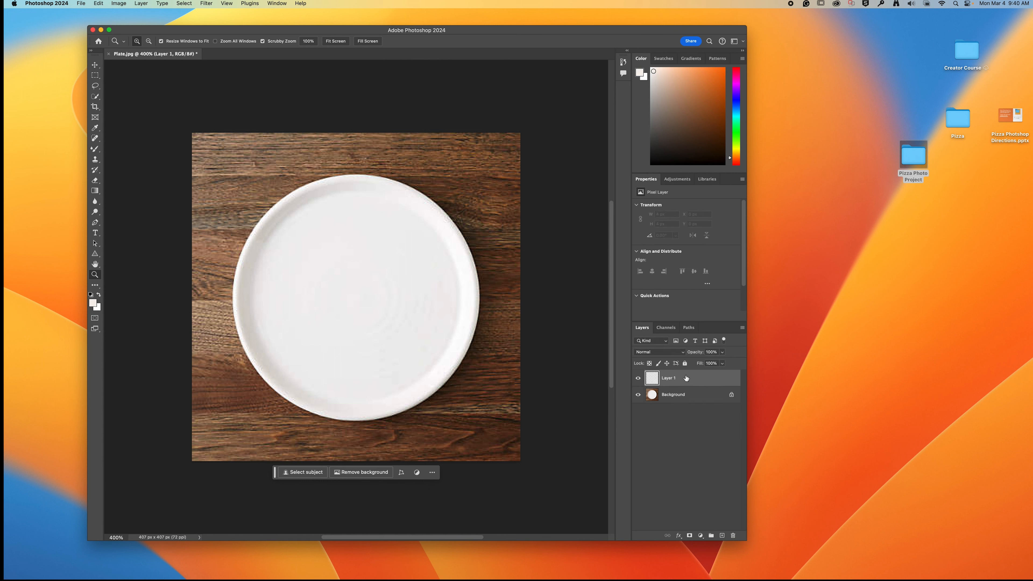
{"action": "double_click", "coordinate": [913, 148]}
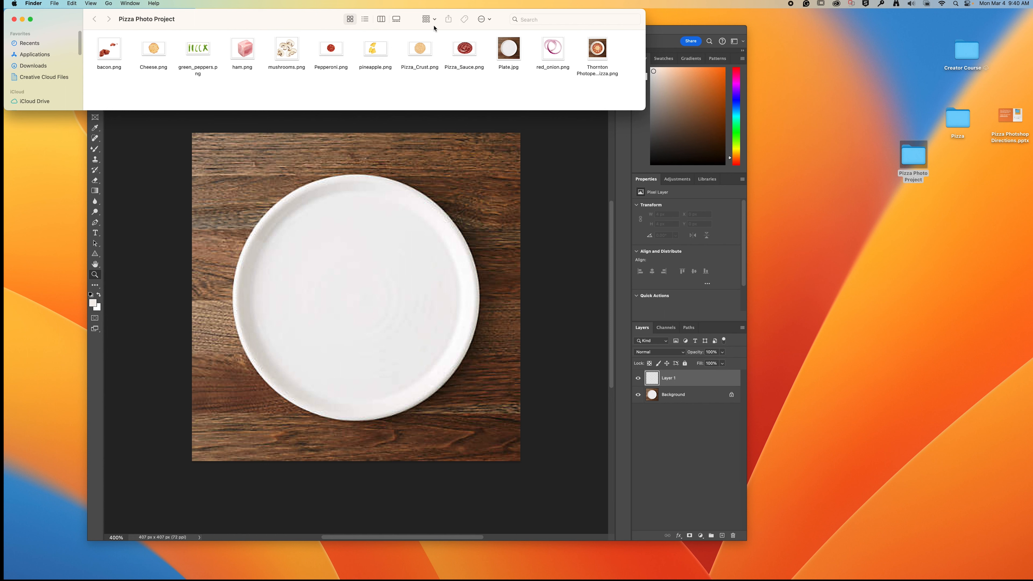
{"action": "left_click_drag", "start_coordinate": [421, 47], "coordinate": [336, 323]}
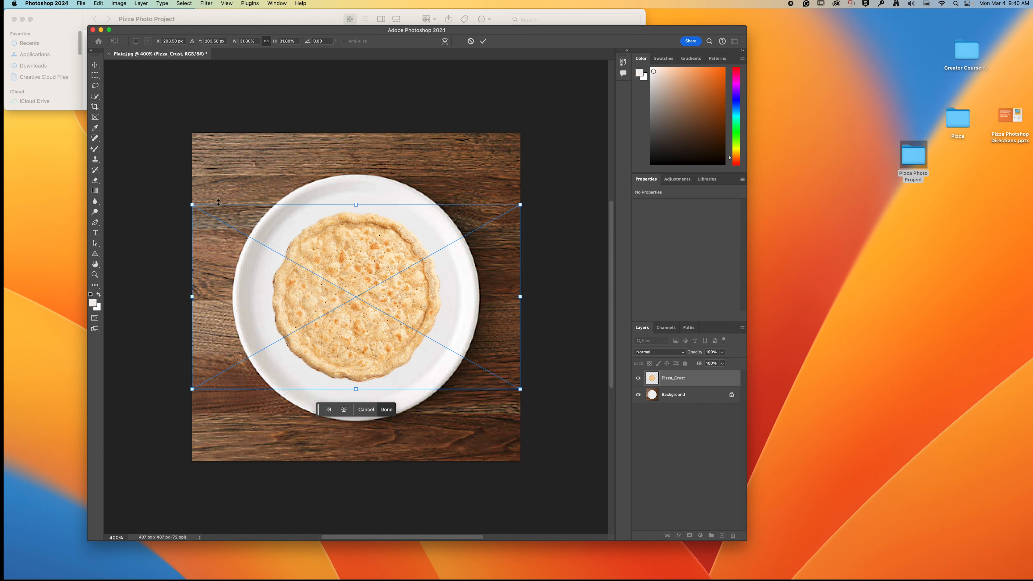
Step: Scale the placed crust to about 40.5%, centred on the plate with a thin rim showing, and commit it
{"action": "left_click_drag", "start_coordinate": [188, 207], "coordinate": [143, 182]}
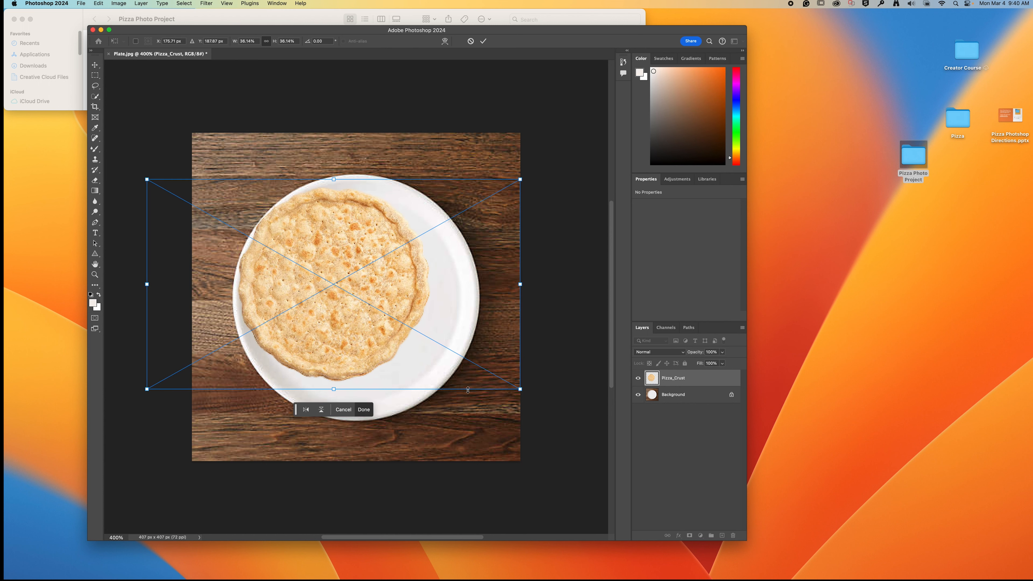
{"action": "left_click_drag", "start_coordinate": [521, 390], "coordinate": [565, 414]}
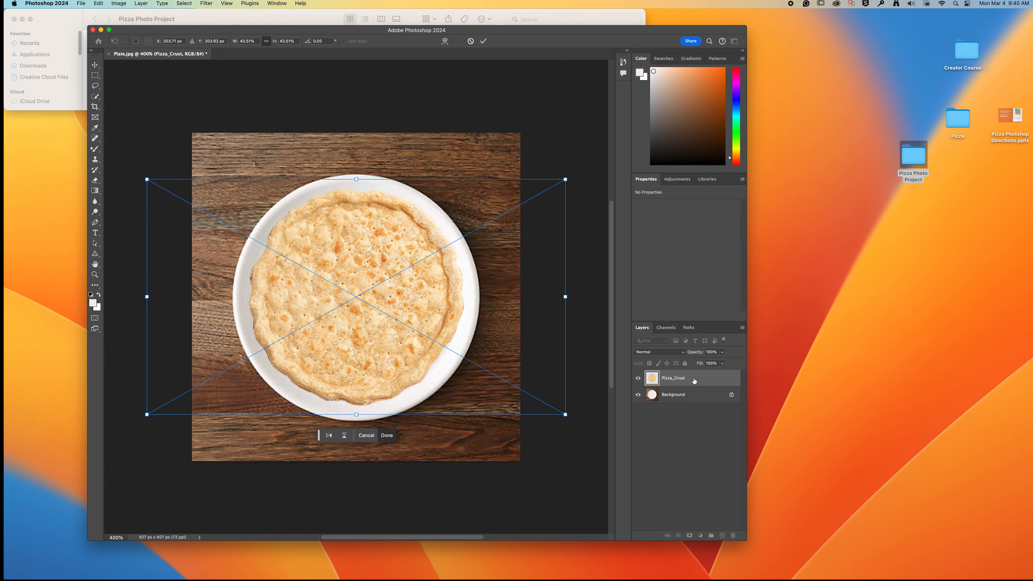
{"action": "key", "text": "Return"}
Step: Add a new layer above the crust and place Pizza_Sauce.png from the project folder over it
{"action": "left_click", "coordinate": [722, 535]}
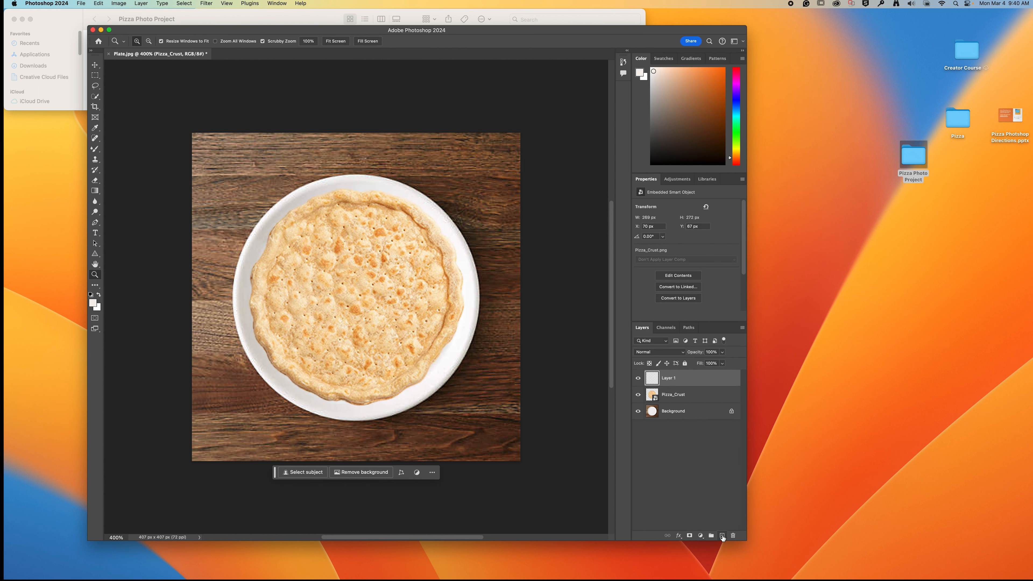
{"action": "left_click_drag", "start_coordinate": [328, 31], "coordinate": [287, 78]}
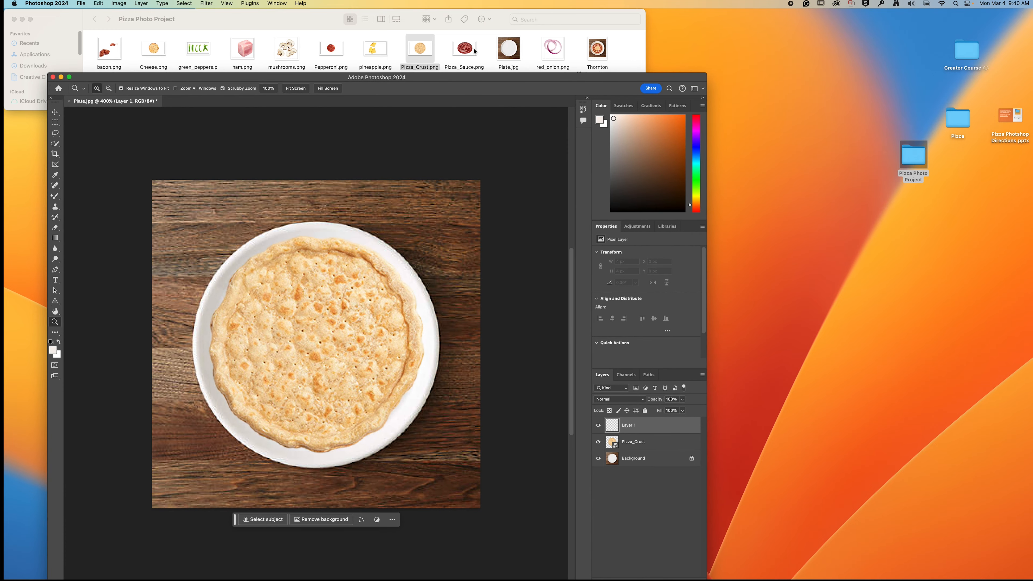
{"action": "left_click_drag", "start_coordinate": [466, 49], "coordinate": [300, 387]}
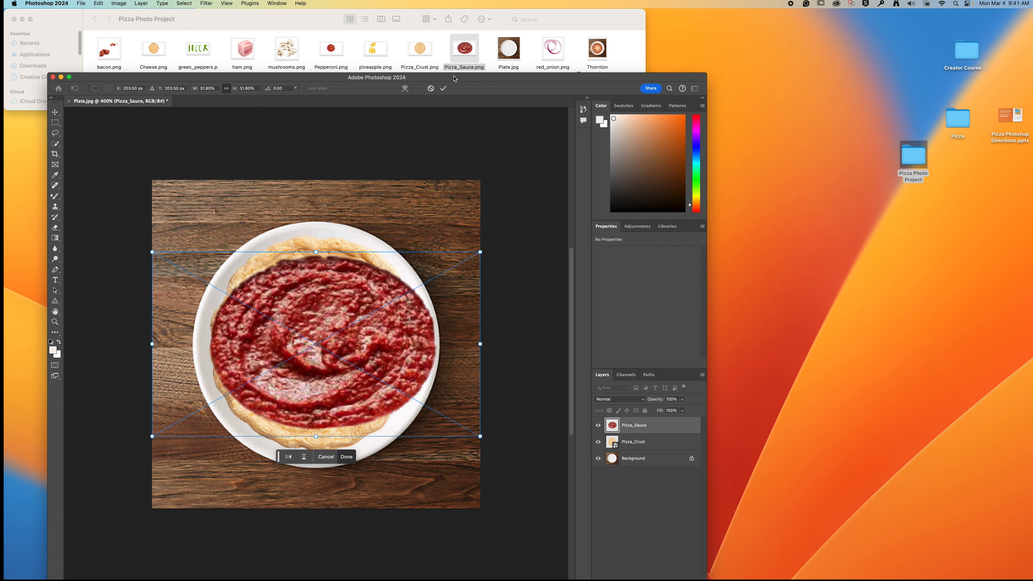
{"action": "left_click_drag", "start_coordinate": [464, 73], "coordinate": [419, 9]}
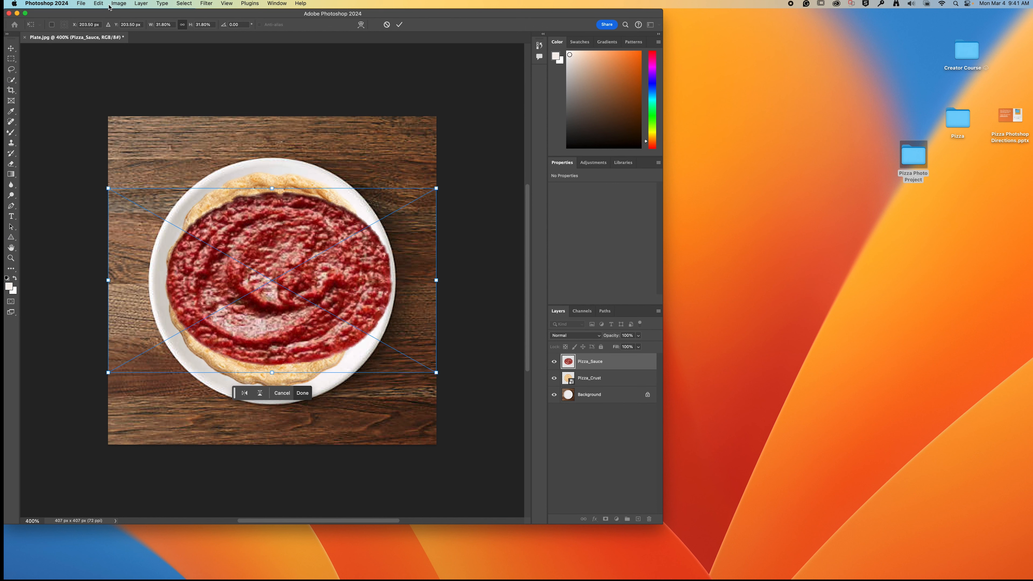
Step: Distort the sauce to about 28.4% width and 33.8% height so the crust rim shows all around it, and commit it
{"action": "left_click", "coordinate": [99, 4]}
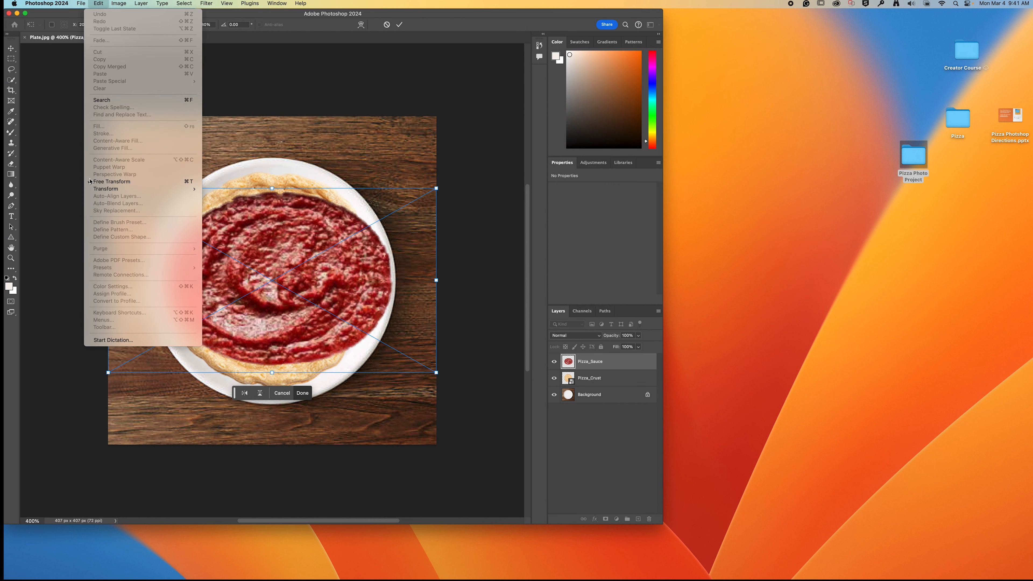
{"action": "mouse_move", "coordinate": [114, 189]}
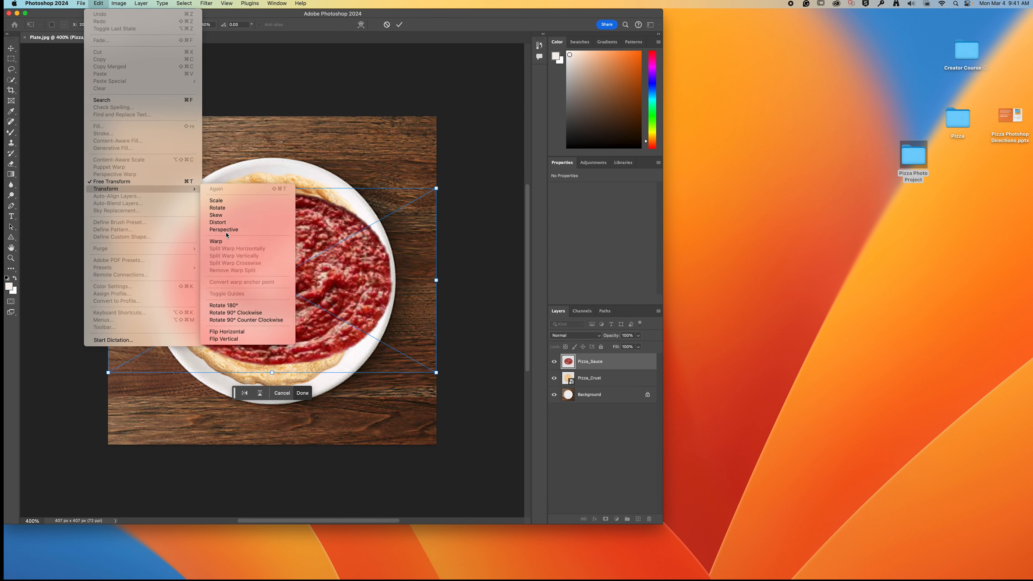
{"action": "left_click", "coordinate": [230, 223]}
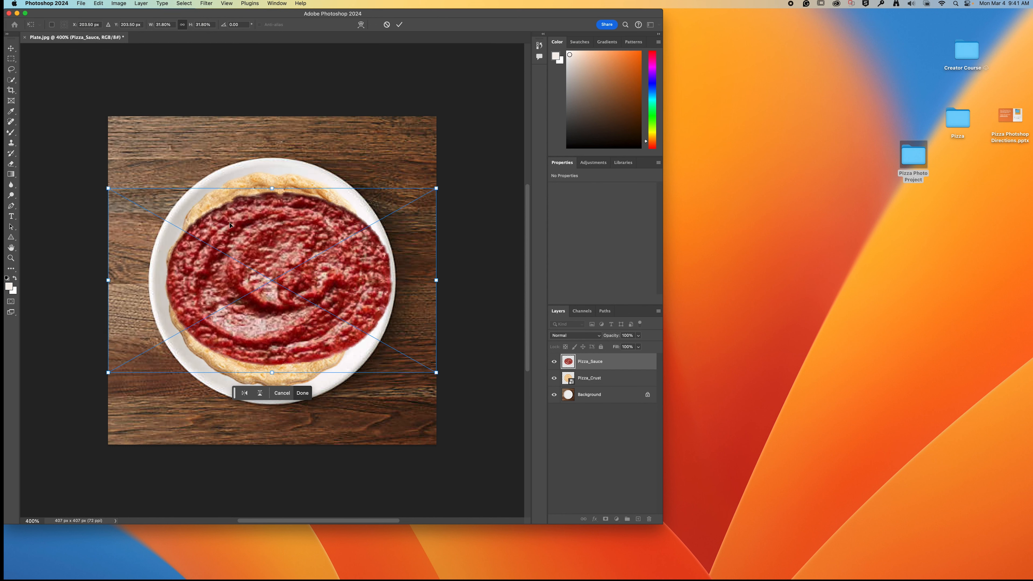
{"action": "left_click_drag", "start_coordinate": [273, 189], "coordinate": [273, 178]}
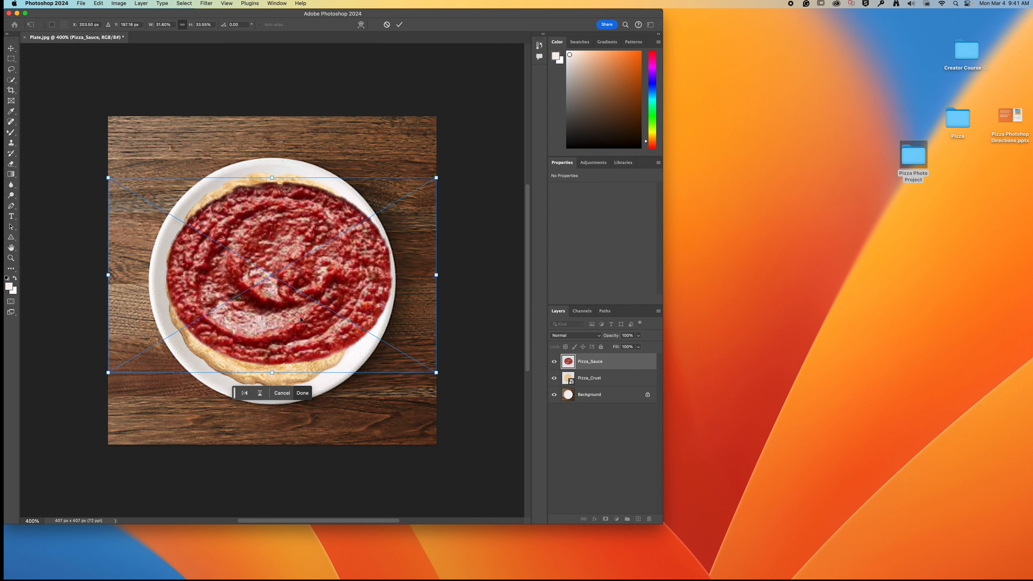
{"action": "left_click_drag", "start_coordinate": [436, 276], "coordinate": [408, 283]}
{"action": "left_click_drag", "start_coordinate": [108, 276], "coordinate": [135, 276]}
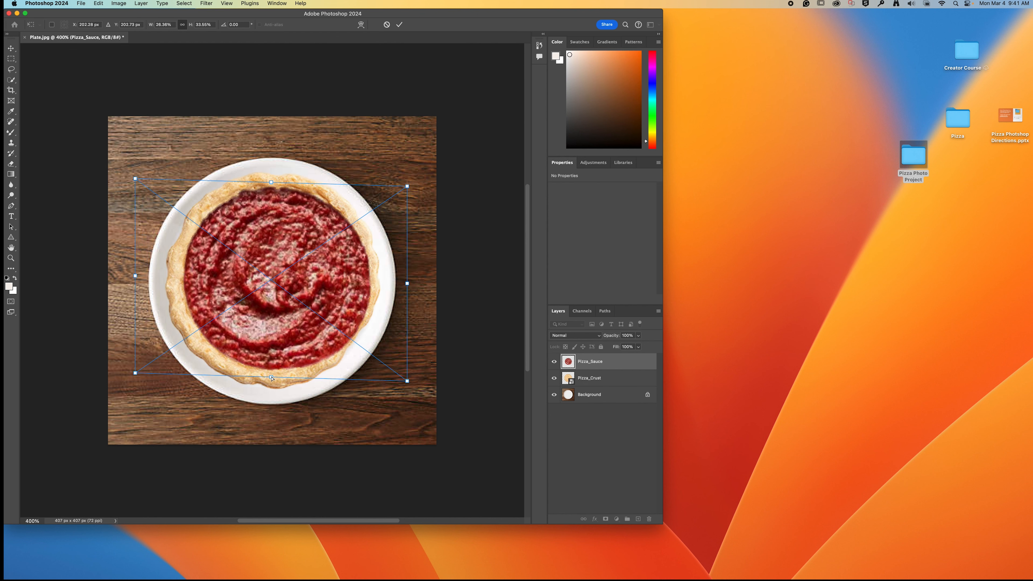
{"action": "left_click_drag", "start_coordinate": [272, 377], "coordinate": [263, 378]}
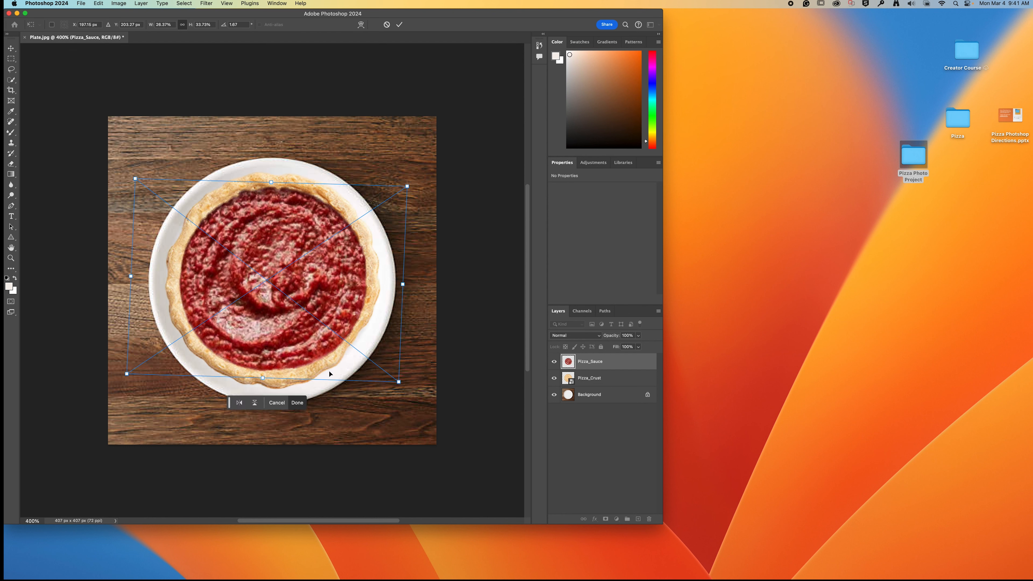
{"action": "left_click", "coordinate": [602, 436]}
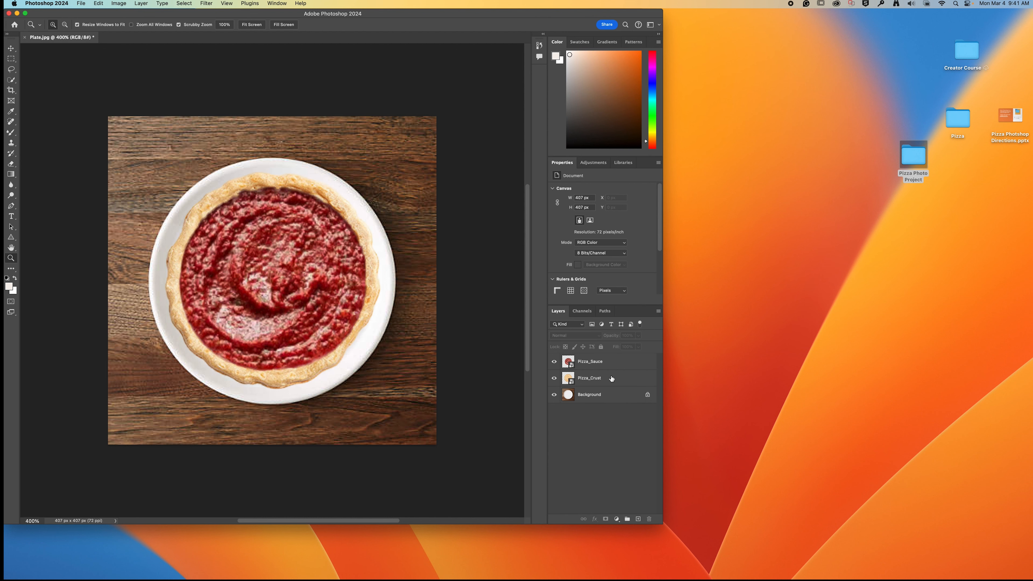
Step: Add a new layer above the sauce and place Cheese.png from the Pizza Photo Project folder on it
{"action": "left_click", "coordinate": [638, 519]}
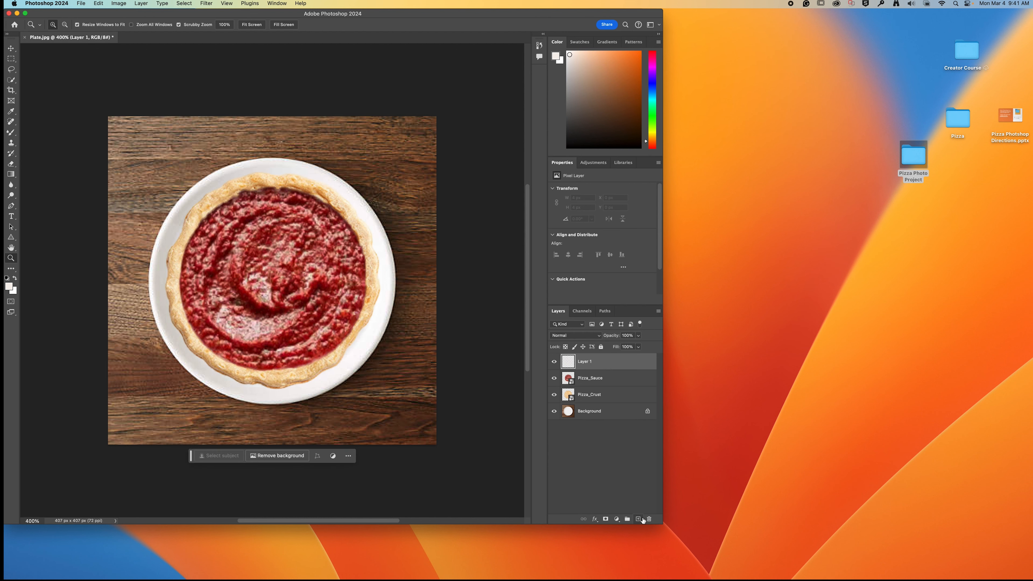
{"action": "left_click_drag", "start_coordinate": [386, 23], "coordinate": [408, 100]}
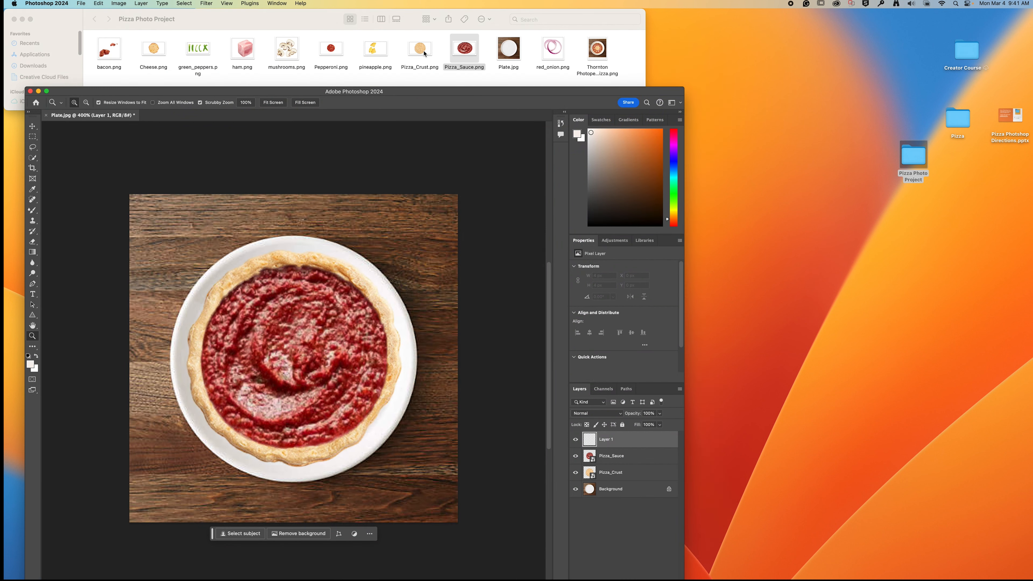
{"action": "left_click_drag", "start_coordinate": [154, 51], "coordinate": [272, 370]}
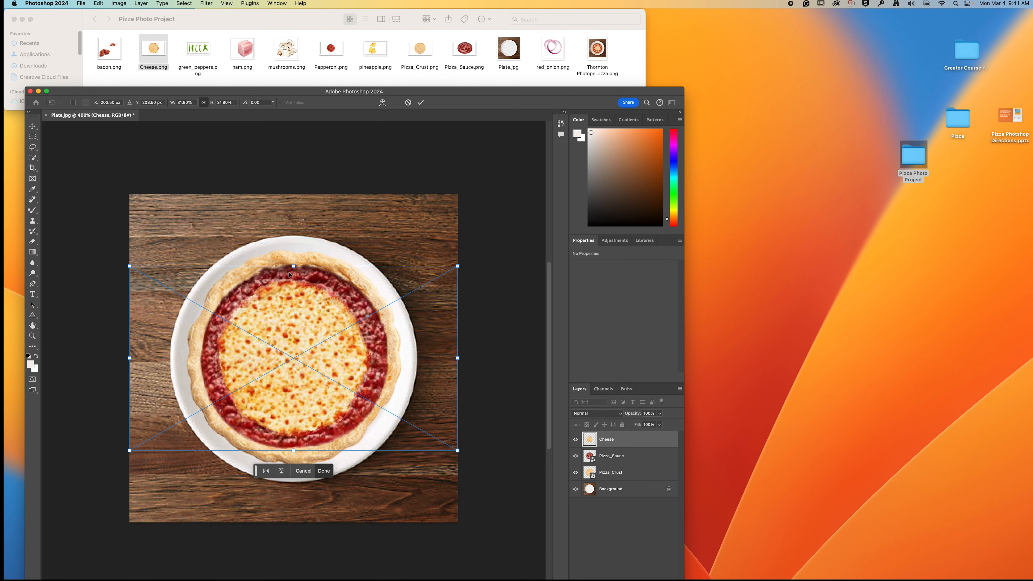
Step: Scale the placed cheese to about 34.5%, centred on the sauce with a red ring showing around it, and commit it
{"action": "left_click_drag", "start_coordinate": [293, 267], "coordinate": [293, 259]}
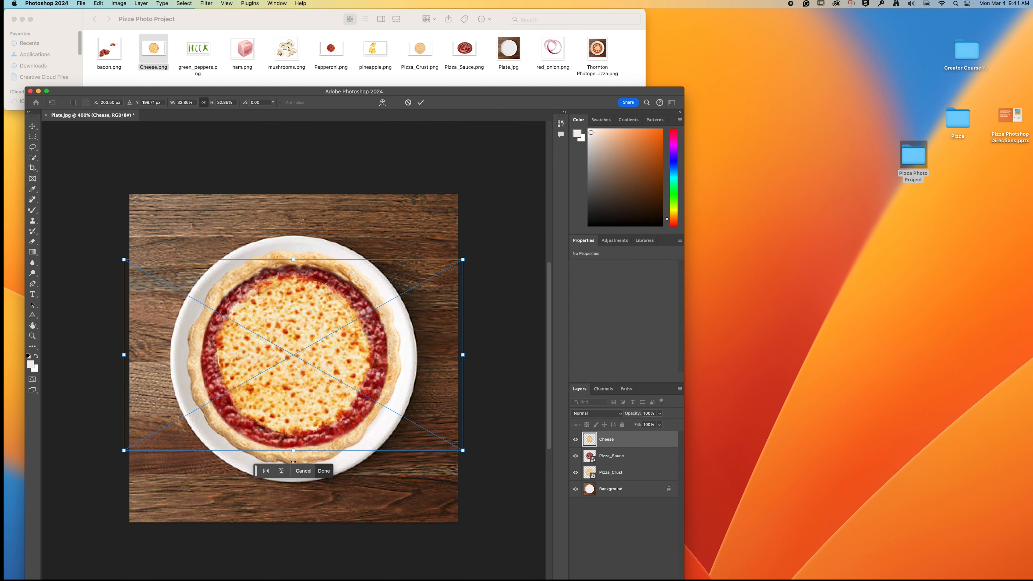
{"action": "left_click_drag", "start_coordinate": [294, 451], "coordinate": [293, 455]}
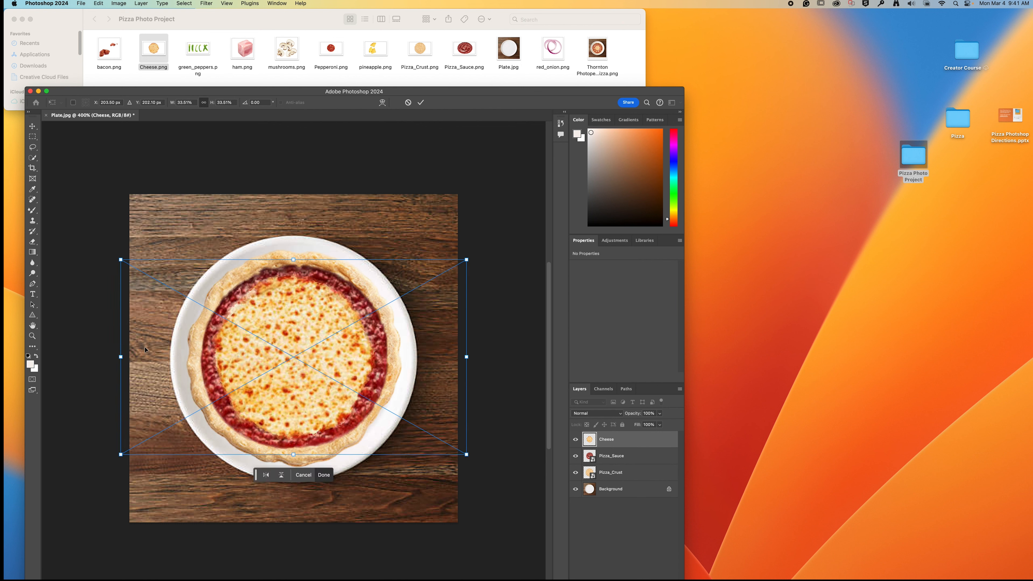
{"action": "left_click_drag", "start_coordinate": [117, 359], "coordinate": [116, 357]}
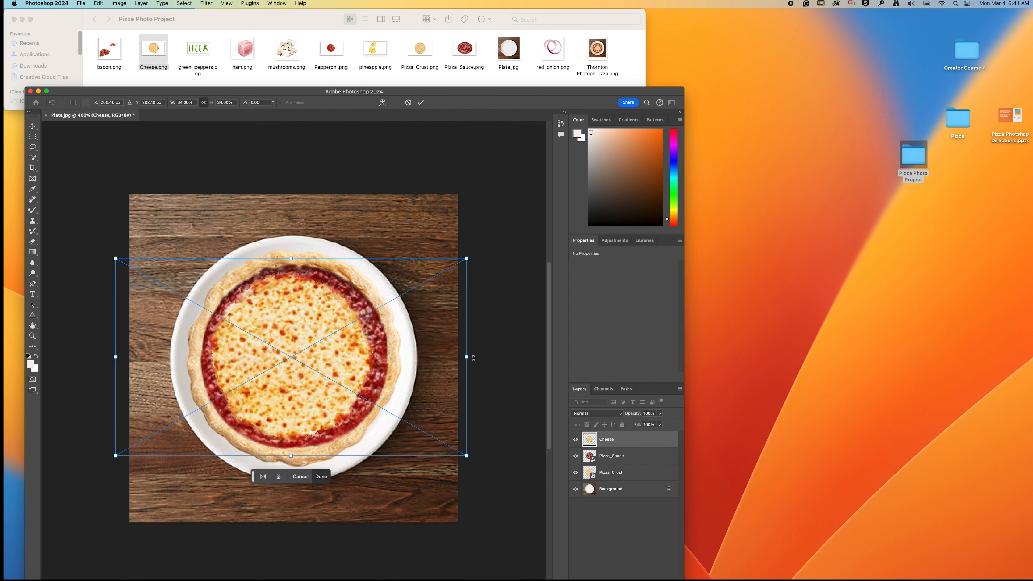
{"action": "left_click_drag", "start_coordinate": [473, 358], "coordinate": [478, 357]}
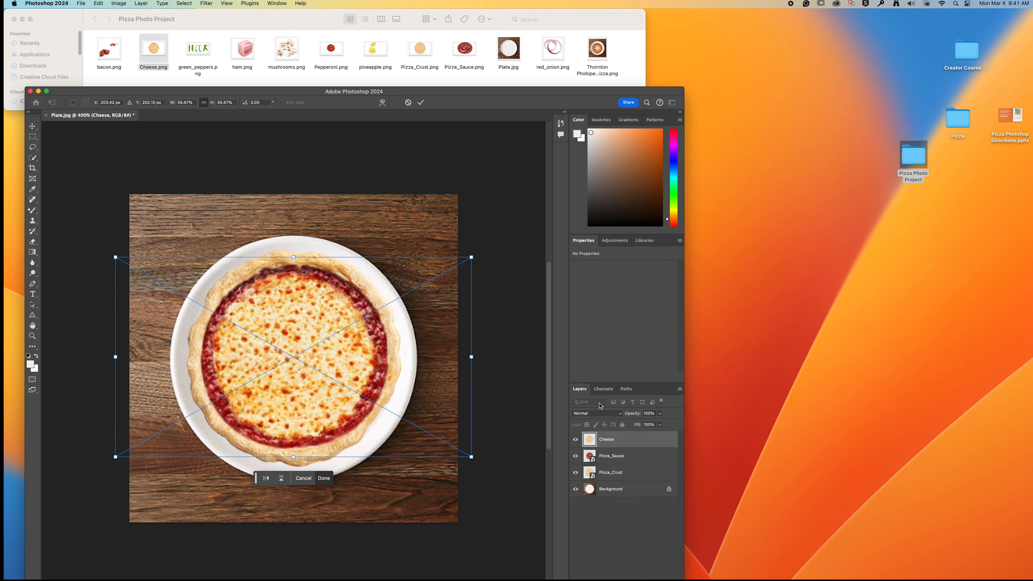
{"action": "left_click", "coordinate": [626, 517]}
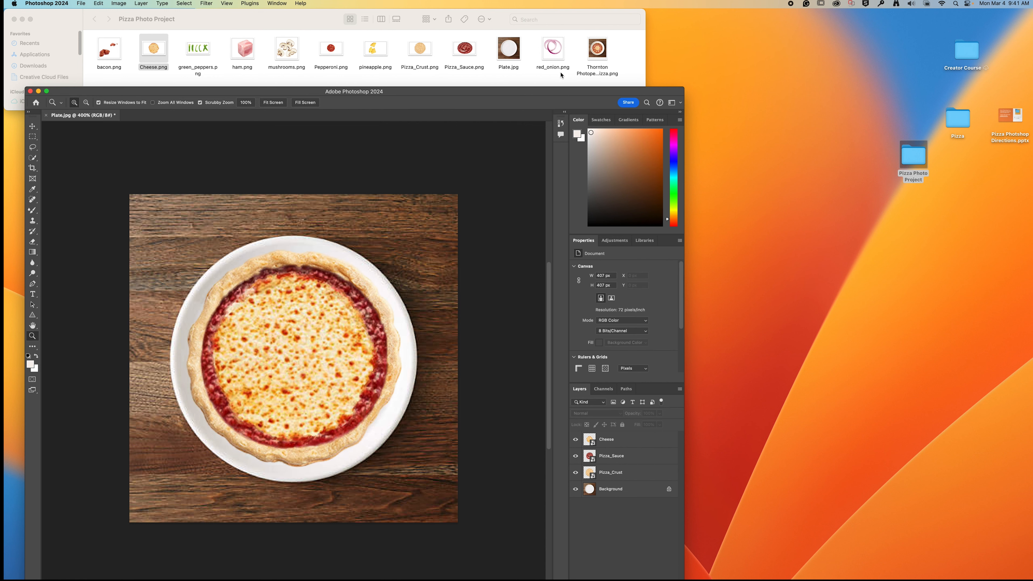
Step: Add a new layer above the cheese and place pineapple.png from the project folder on it
{"action": "left_click_drag", "start_coordinate": [525, 94], "coordinate": [525, 61]}
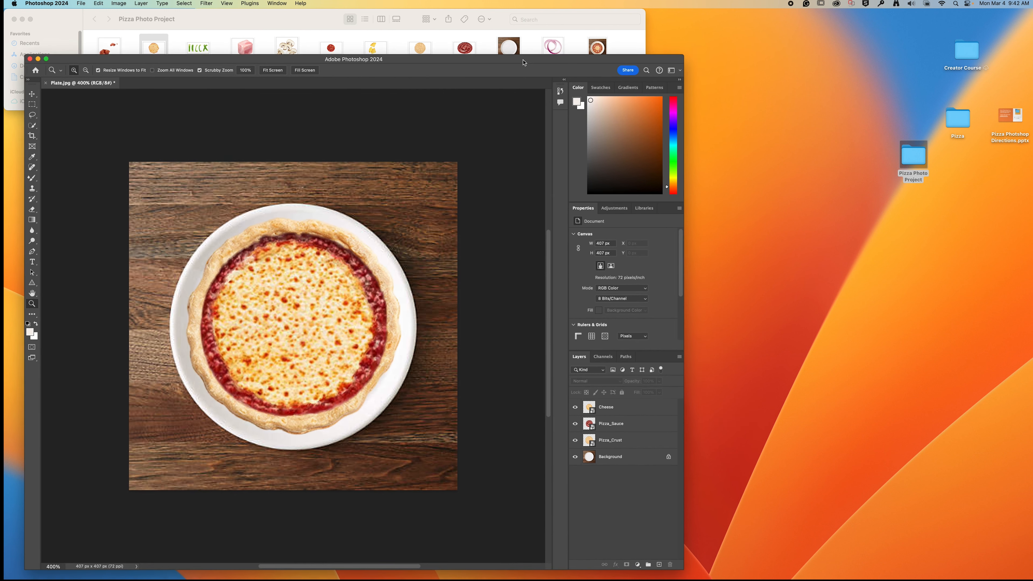
{"action": "left_click", "coordinate": [659, 563]}
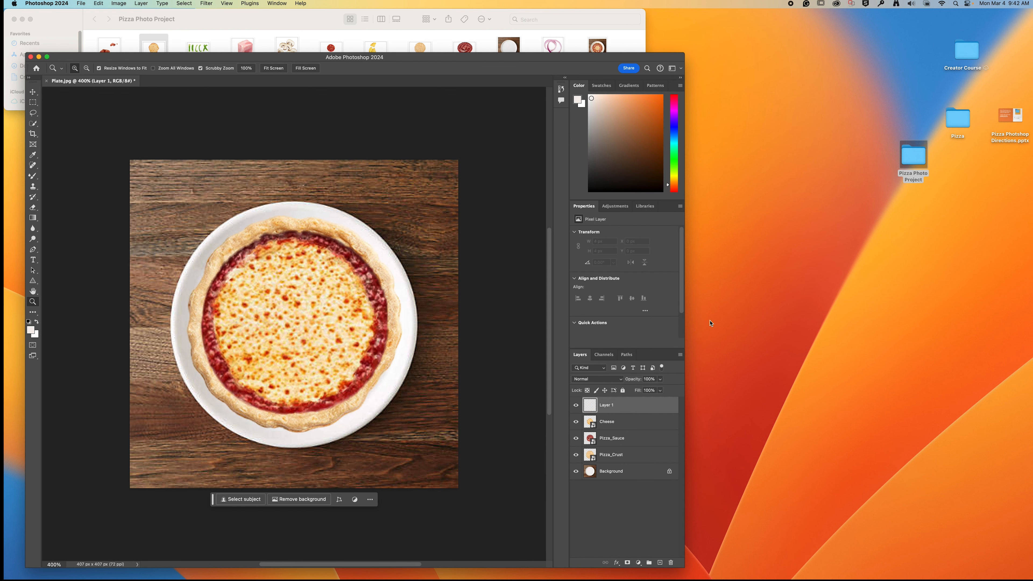
{"action": "left_click_drag", "start_coordinate": [483, 59], "coordinate": [477, 84]}
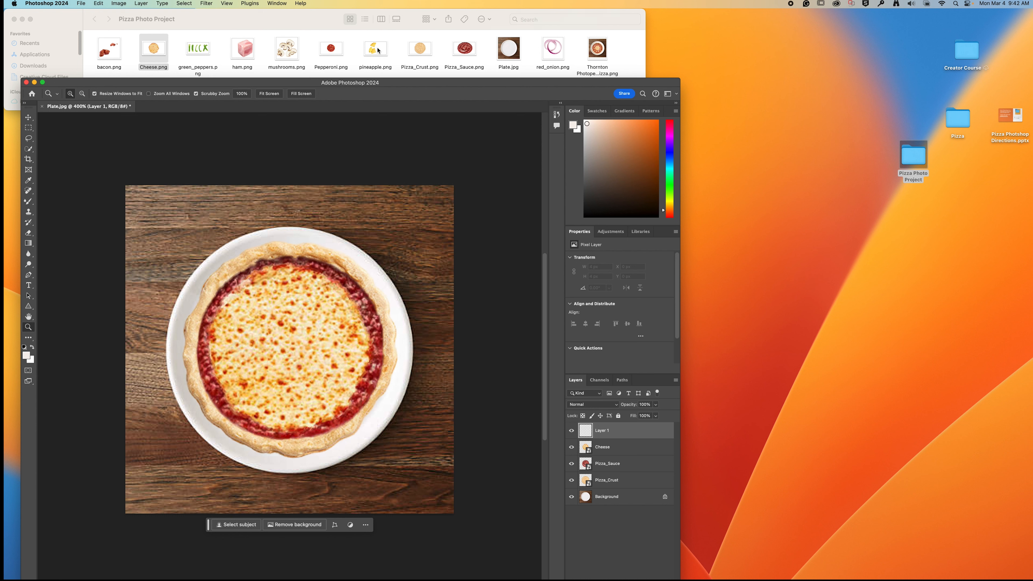
{"action": "left_click_drag", "start_coordinate": [377, 50], "coordinate": [235, 317]}
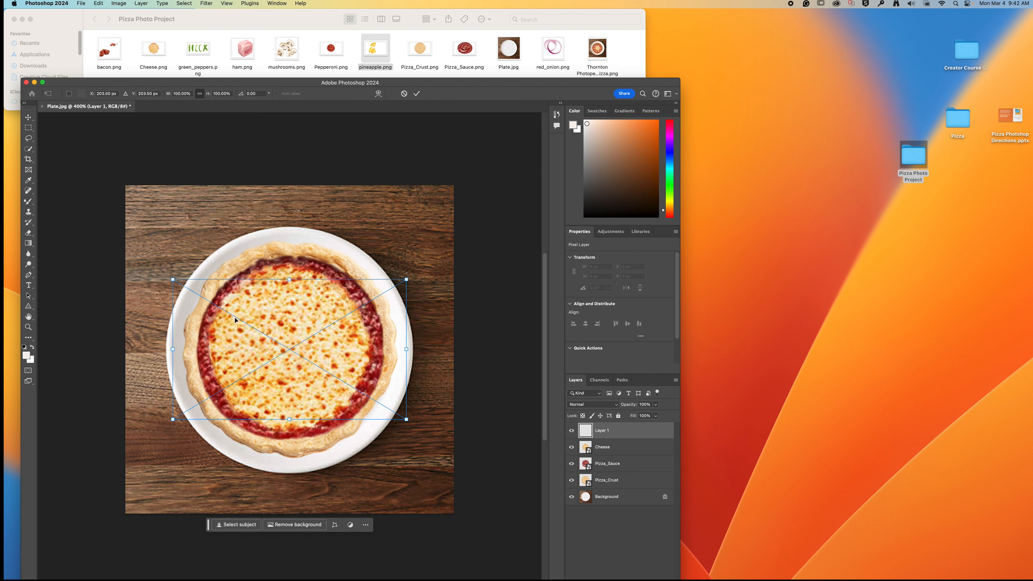
Step: Scale the pineapple to about 41.75%, position it on the upper-left part of the cheese, and commit it
{"action": "left_click_drag", "start_coordinate": [406, 286], "coordinate": [314, 341]}
{"action": "left_click_drag", "start_coordinate": [225, 381], "coordinate": [244, 353]}
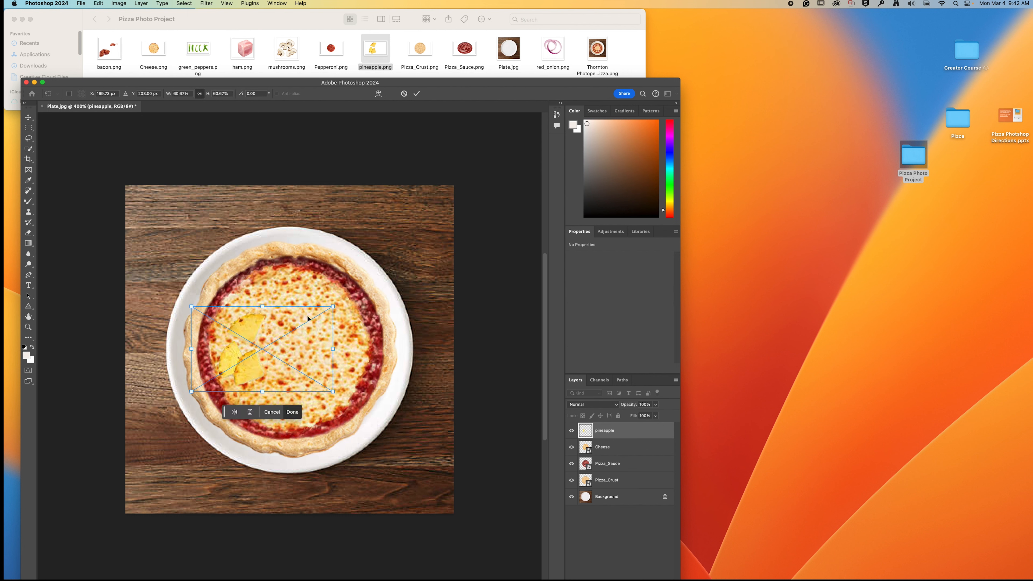
{"action": "left_click_drag", "start_coordinate": [334, 306], "coordinate": [299, 327]}
{"action": "left_click_drag", "start_coordinate": [226, 372], "coordinate": [239, 338]}
{"action": "mouse_move", "coordinate": [312, 295]}
{"action": "left_mouse_down"}
{"action": "mouse_move", "coordinate": [325, 287]}
{"action": "mouse_move", "coordinate": [302, 300]}
{"action": "left_mouse_up"}
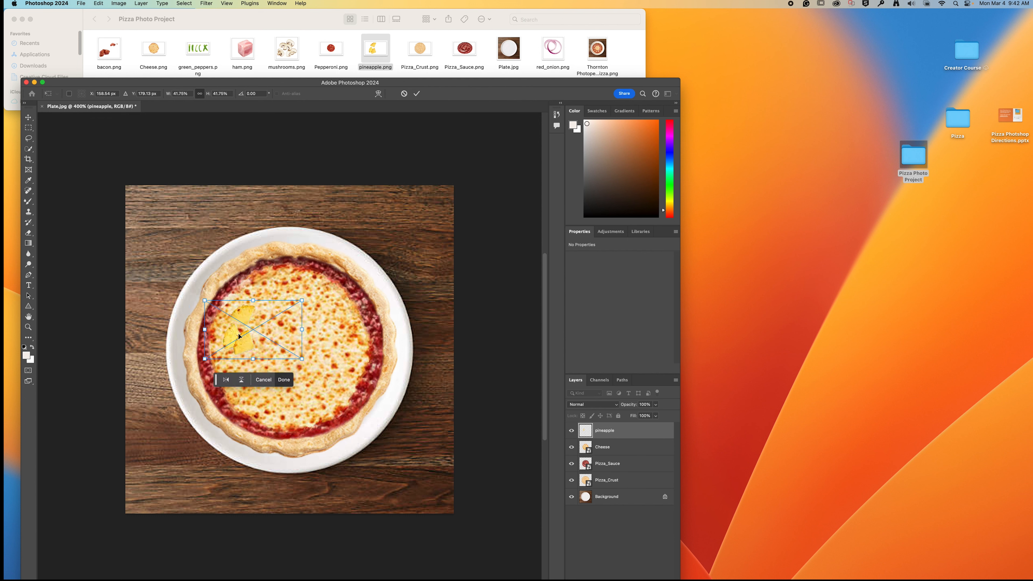
{"action": "key", "text": "Return"}
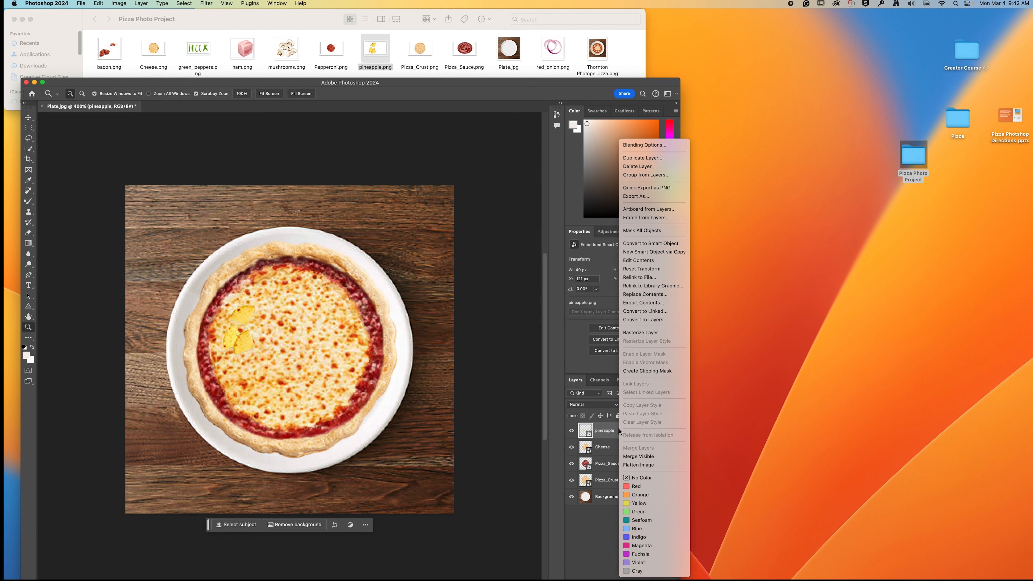
Step: Duplicate the pineapple layer and move the copy just up and to the right of the original pieces
{"action": "right_click", "coordinate": [617, 432]}
{"action": "left_click", "coordinate": [664, 159]}
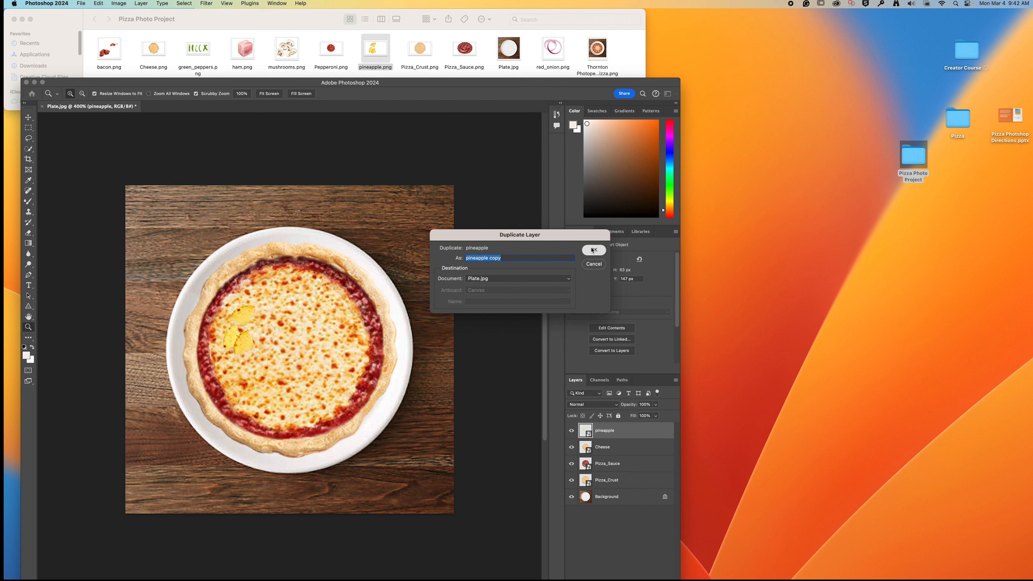
{"action": "left_click", "coordinate": [588, 249]}
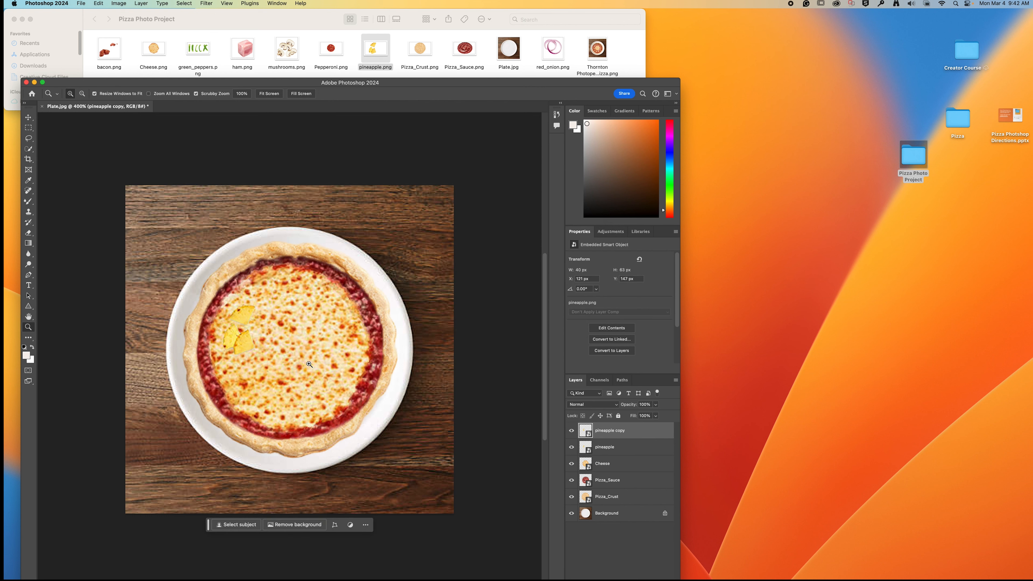
{"action": "left_click", "coordinate": [28, 118]}
{"action": "left_click_drag", "start_coordinate": [235, 343], "coordinate": [273, 324]}
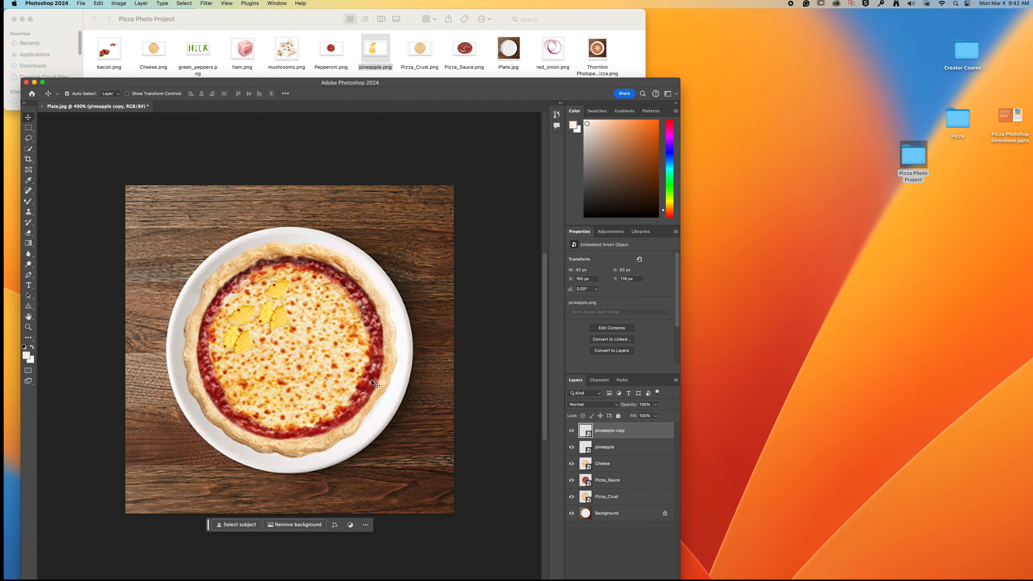
Step: Duplicate the pineapple copy as "pineapple copy 2" and move it to the lower-left part of the cheese
{"action": "right_click", "coordinate": [651, 431]}
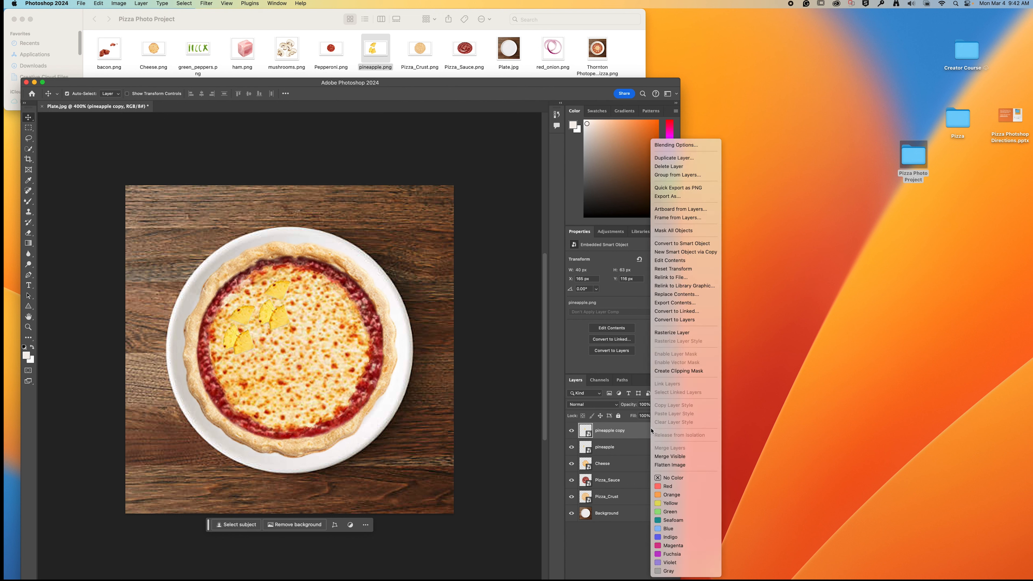
{"action": "left_click", "coordinate": [681, 159]}
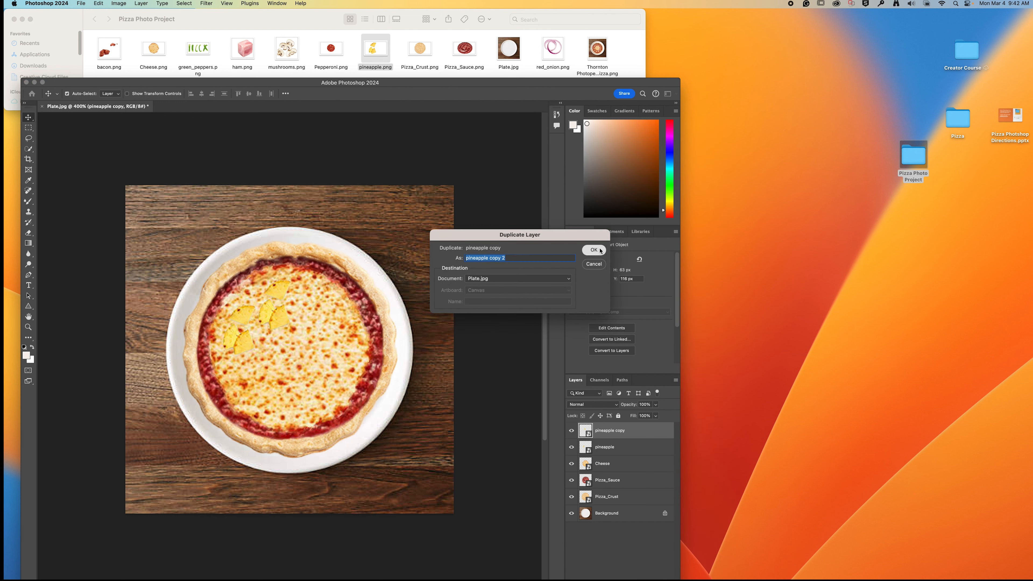
{"action": "left_click", "coordinate": [604, 248]}
{"action": "left_click_drag", "start_coordinate": [277, 311], "coordinate": [264, 367]}
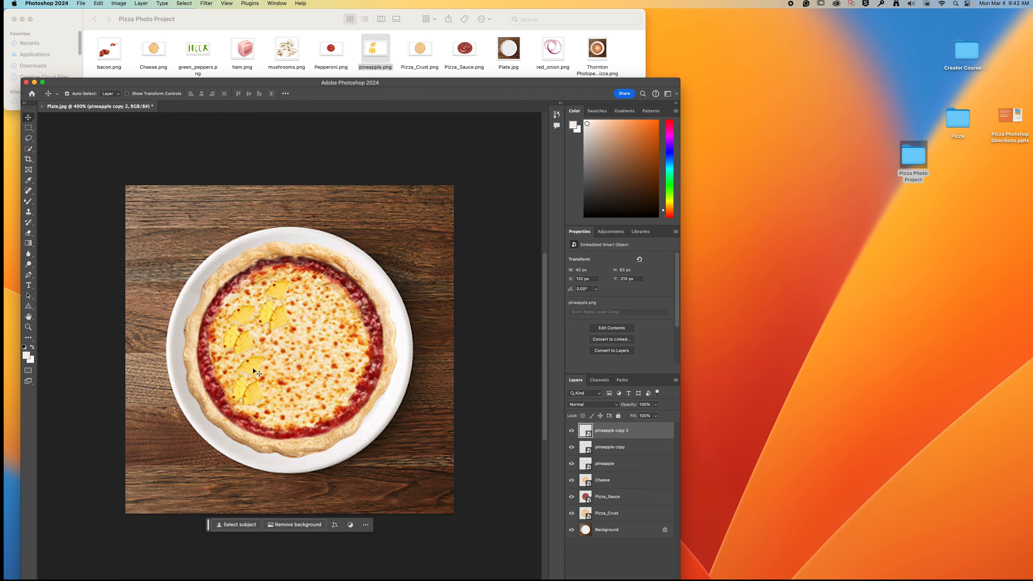
Step: Rotate pineapple copy 2 to about -56°, nudge it toward the lower-left edge of the cheese, and commit the transform
{"action": "left_click_drag", "start_coordinate": [82, 83], "coordinate": [84, 0]}
{"action": "left_click", "coordinate": [82, 3]}
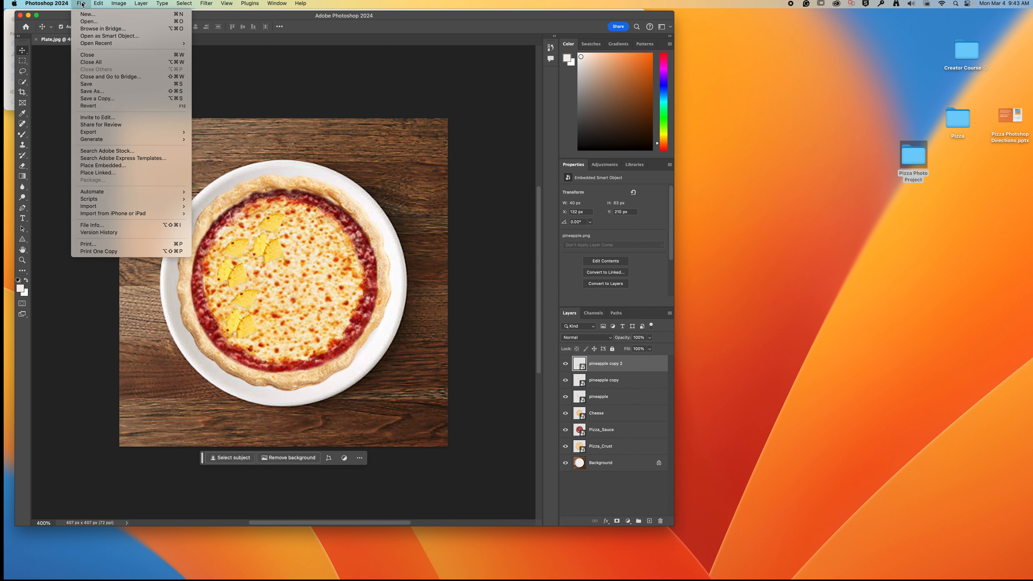
{"action": "mouse_move", "coordinate": [108, 192]}
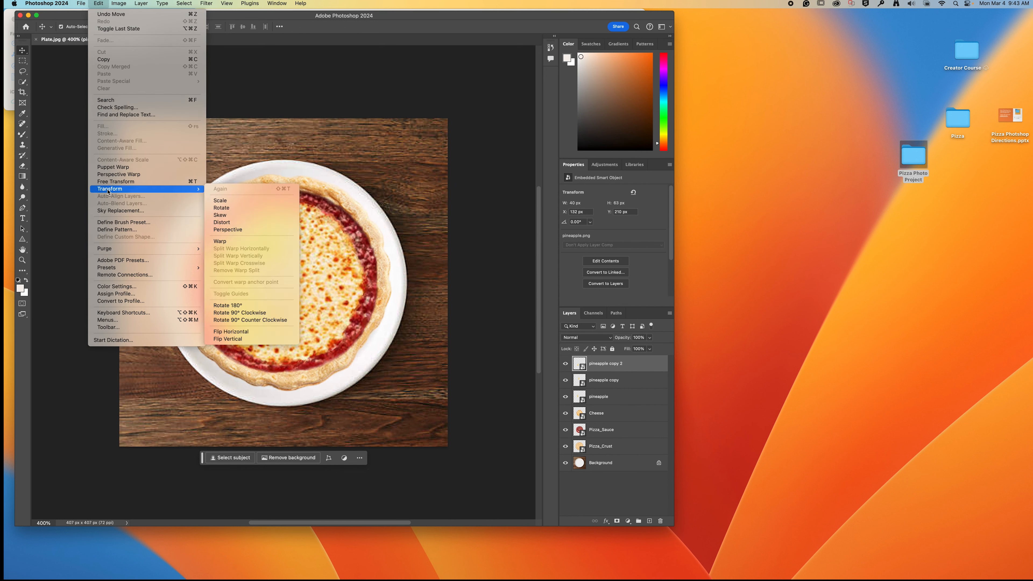
{"action": "left_click", "coordinate": [228, 201]}
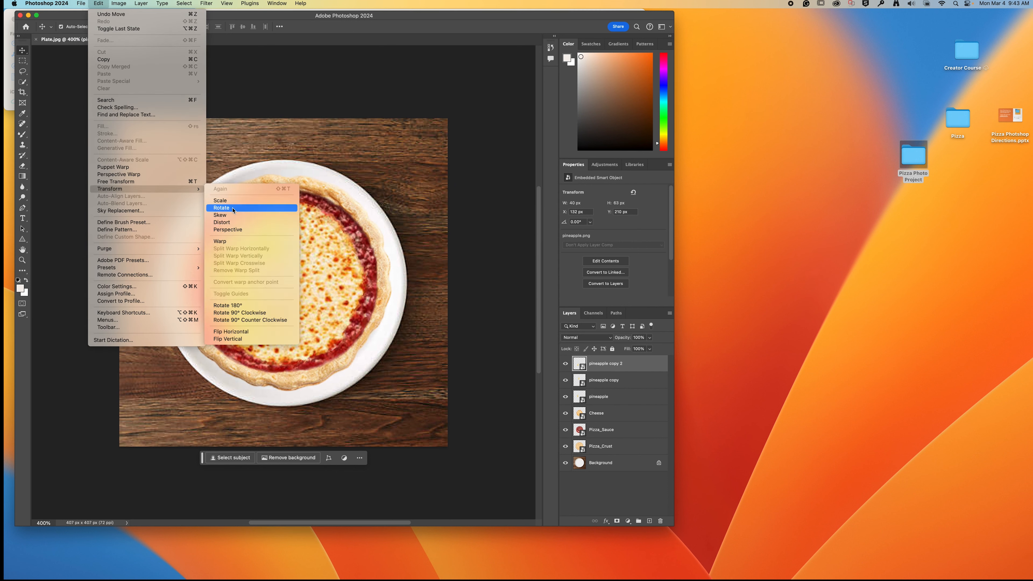
{"action": "left_click_drag", "start_coordinate": [306, 281], "coordinate": [267, 260]}
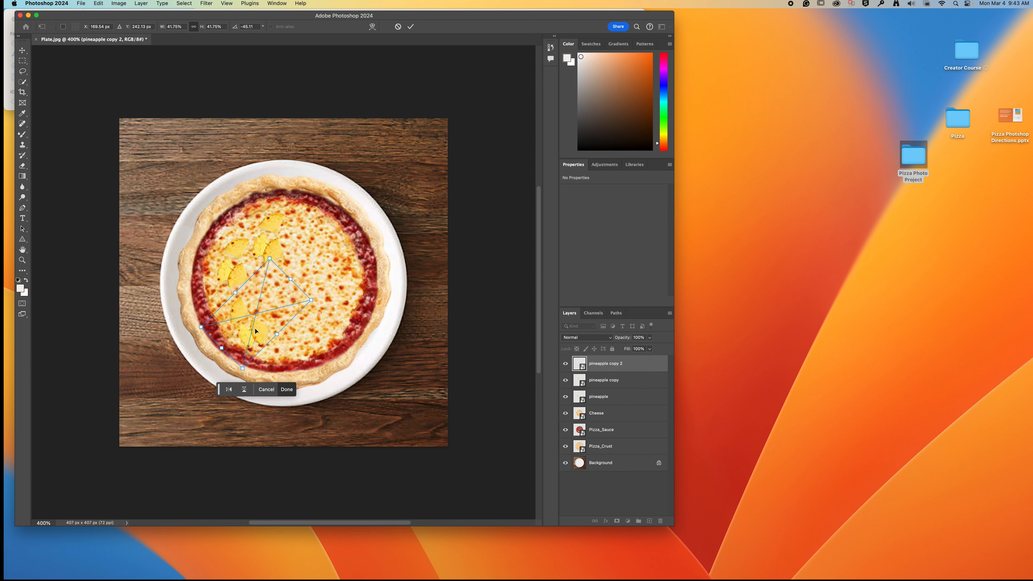
{"action": "left_click_drag", "start_coordinate": [255, 328], "coordinate": [246, 327]}
{"action": "left_click_drag", "start_coordinate": [257, 257], "coordinate": [249, 256]}
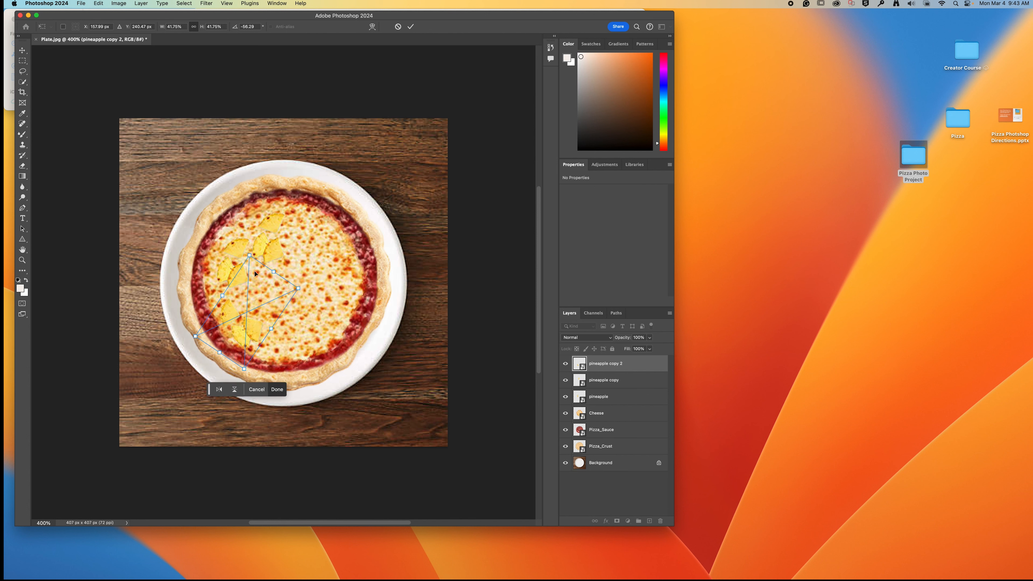
{"action": "right_click", "coordinate": [271, 317]}
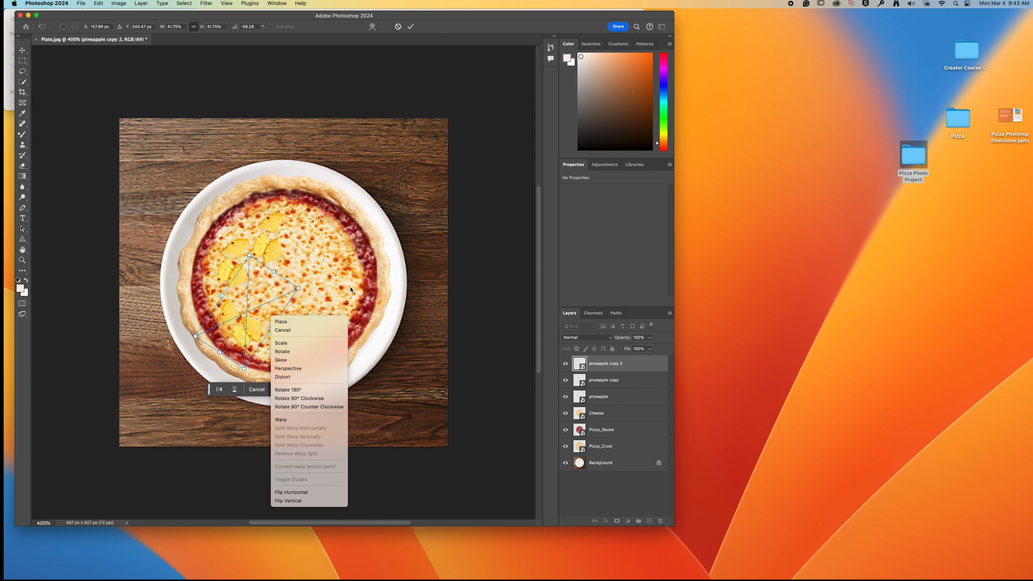
{"action": "left_click", "coordinate": [433, 310]}
Step: Duplicate pineapple copy 2 as "pineapple copy 3" and move it to the lower middle of the cheese
{"action": "right_click", "coordinate": [626, 368]}
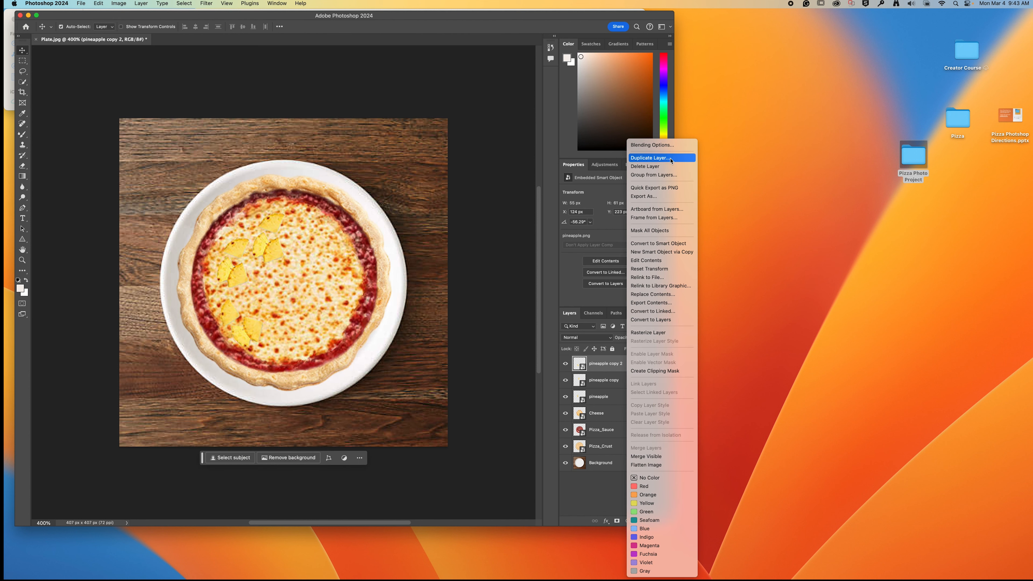
{"action": "left_click", "coordinate": [650, 157]}
{"action": "left_click", "coordinate": [594, 249]}
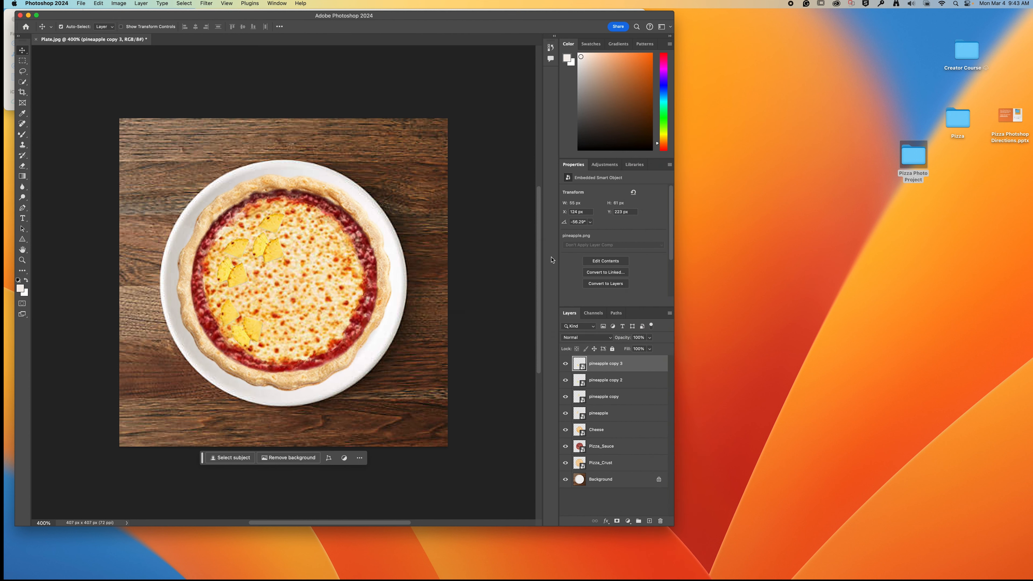
{"action": "left_click_drag", "start_coordinate": [242, 328], "coordinate": [291, 337]}
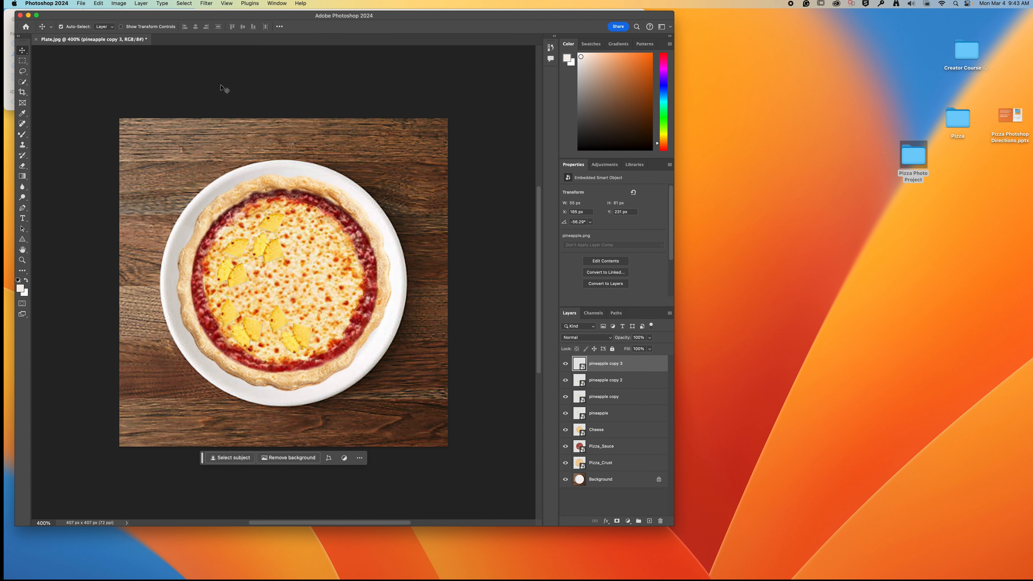
Step: Rotate pineapple copy 3 to about -125° and move it to the lower-right part of the cheese
{"action": "left_click", "coordinate": [98, 4]}
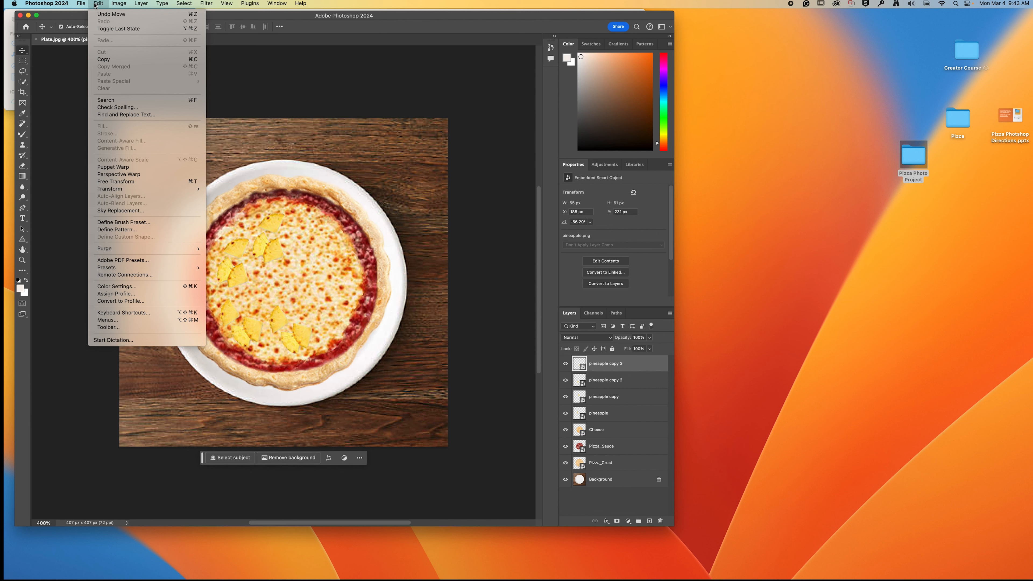
{"action": "mouse_move", "coordinate": [122, 190]}
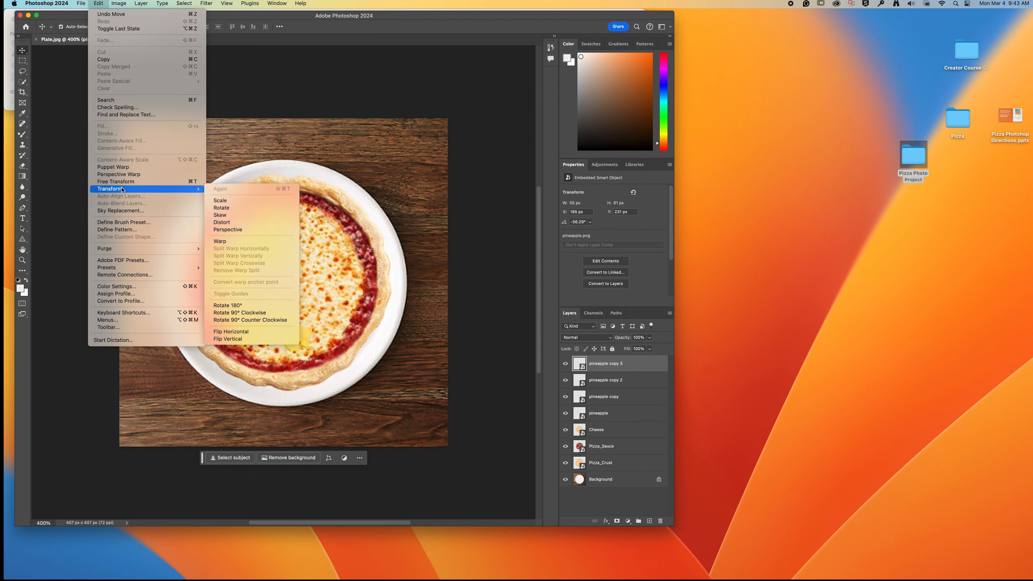
{"action": "left_click", "coordinate": [221, 207]}
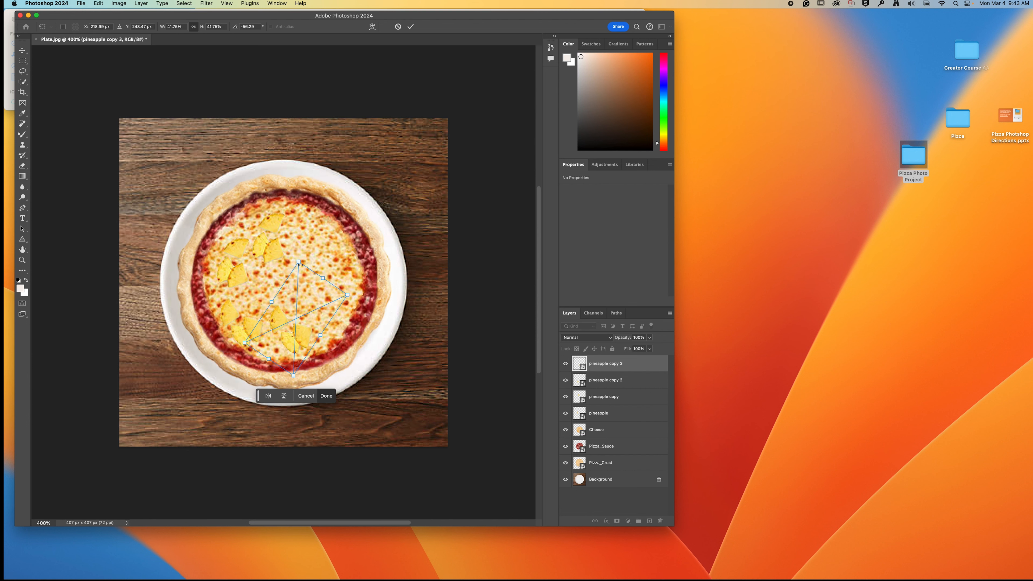
{"action": "left_click_drag", "start_coordinate": [301, 264], "coordinate": [204, 254]}
{"action": "left_click_drag", "start_coordinate": [293, 314], "coordinate": [320, 308]}
Step: Nudge pineapple copy 2 slightly to the right on the lower-left part of the cheese
{"action": "mouse_move", "coordinate": [252, 331]}
{"action": "left_mouse_down"}
{"action": "mouse_move", "coordinate": [267, 342]}
{"action": "mouse_move", "coordinate": [269, 334]}
{"action": "mouse_move", "coordinate": [248, 316]}
{"action": "mouse_move", "coordinate": [253, 351]}
{"action": "left_mouse_up"}
{"action": "left_click", "coordinate": [593, 387]}
{"action": "left_click", "coordinate": [628, 383]}
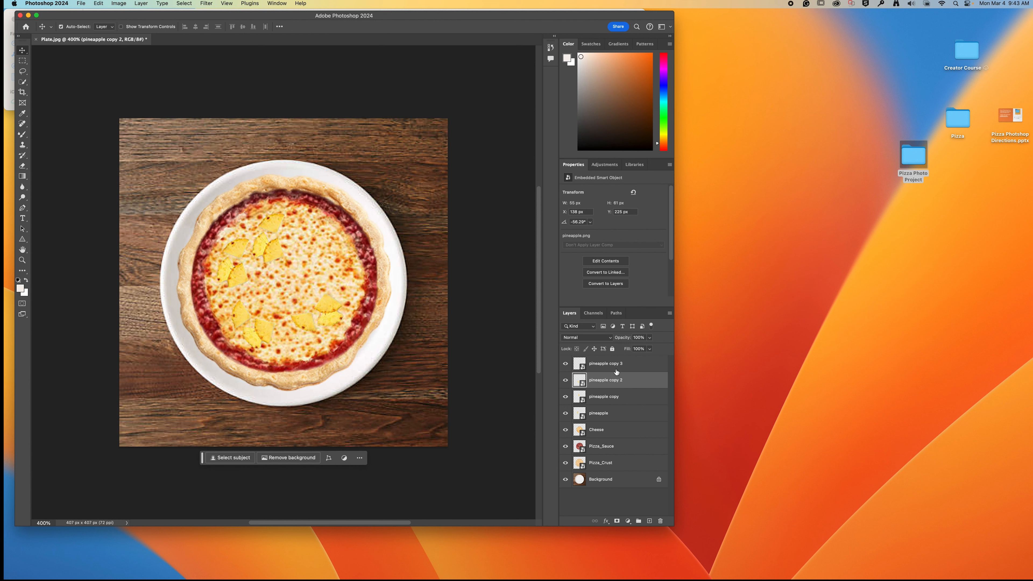
Step: Move the pineapple copy layer to the upper-right part of the cheese, rotate it to about 108°, and commit the transform
{"action": "left_click", "coordinate": [616, 398]}
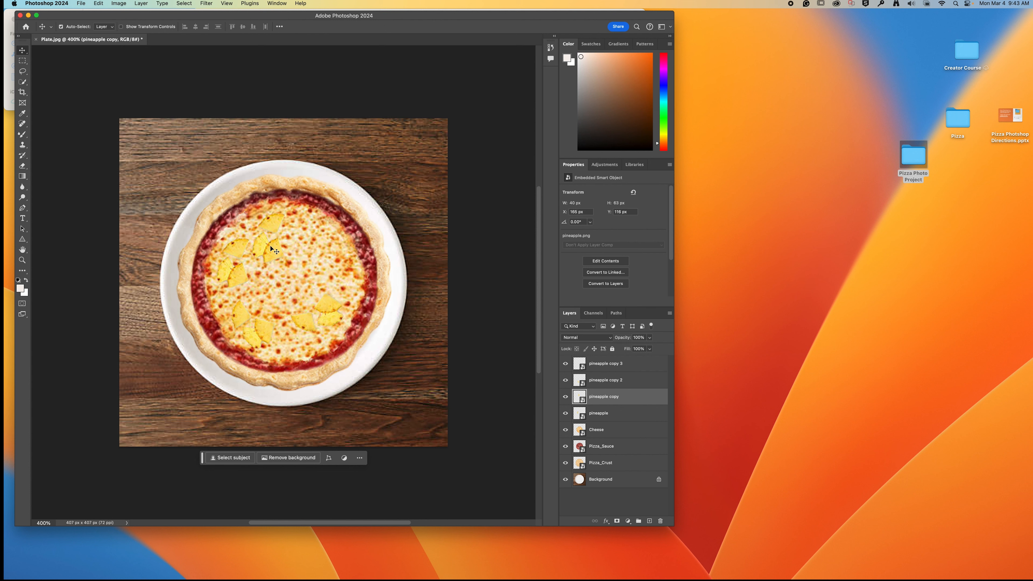
{"action": "left_click_drag", "start_coordinate": [270, 246], "coordinate": [293, 244]}
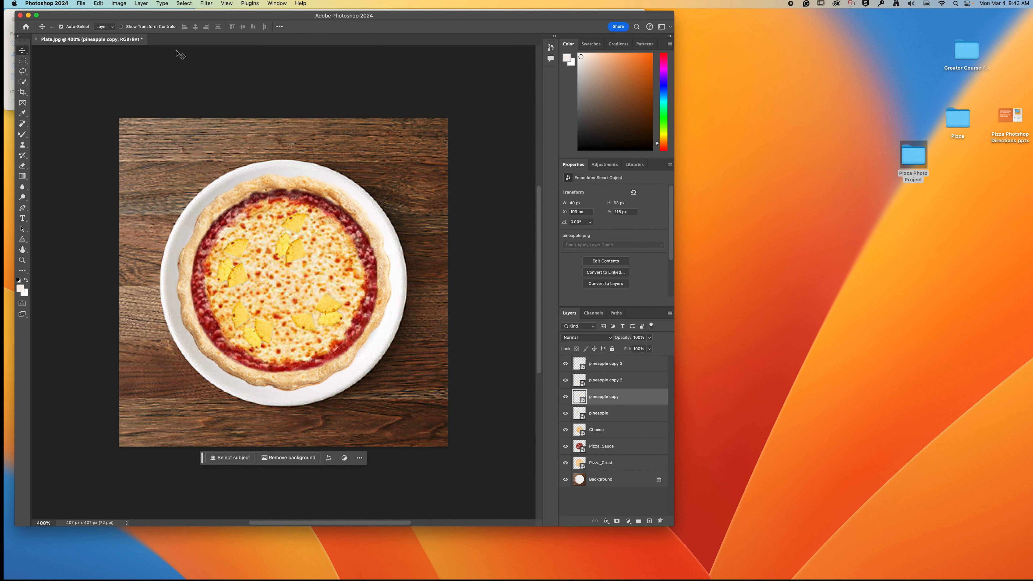
{"action": "left_click", "coordinate": [98, 3]}
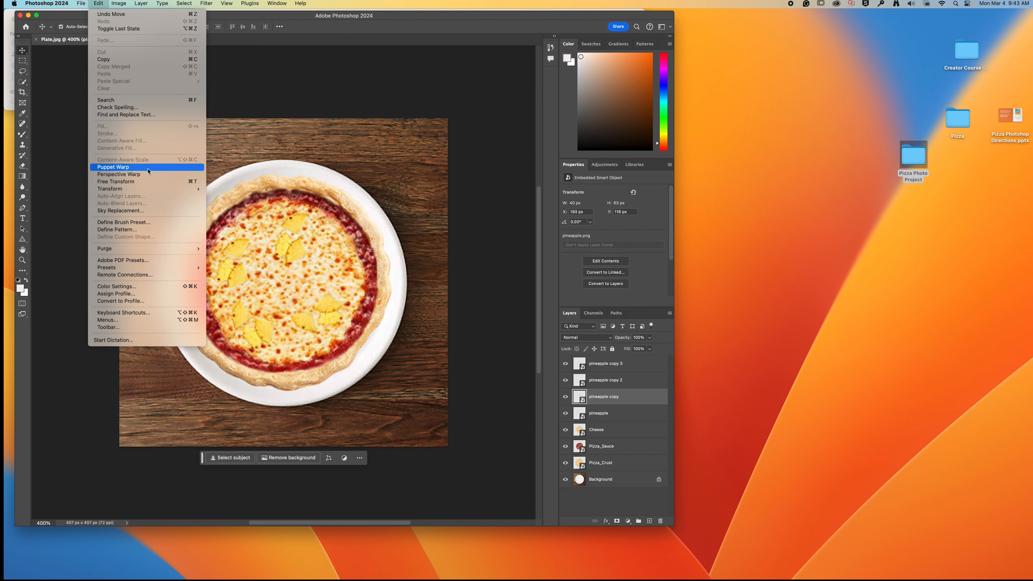
{"action": "mouse_move", "coordinate": [146, 193]}
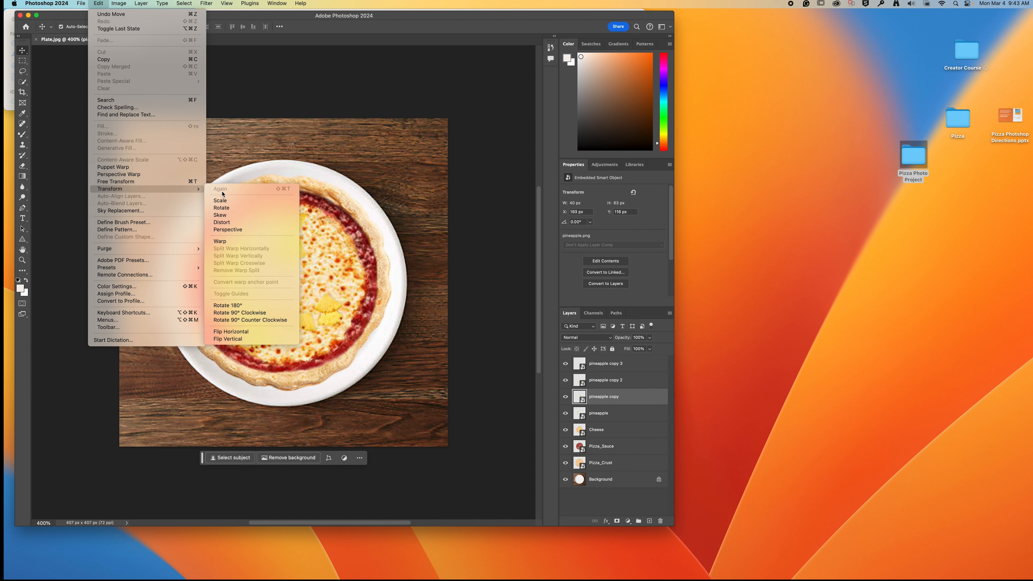
{"action": "left_click", "coordinate": [228, 209]}
{"action": "left_click_drag", "start_coordinate": [308, 204], "coordinate": [338, 254]}
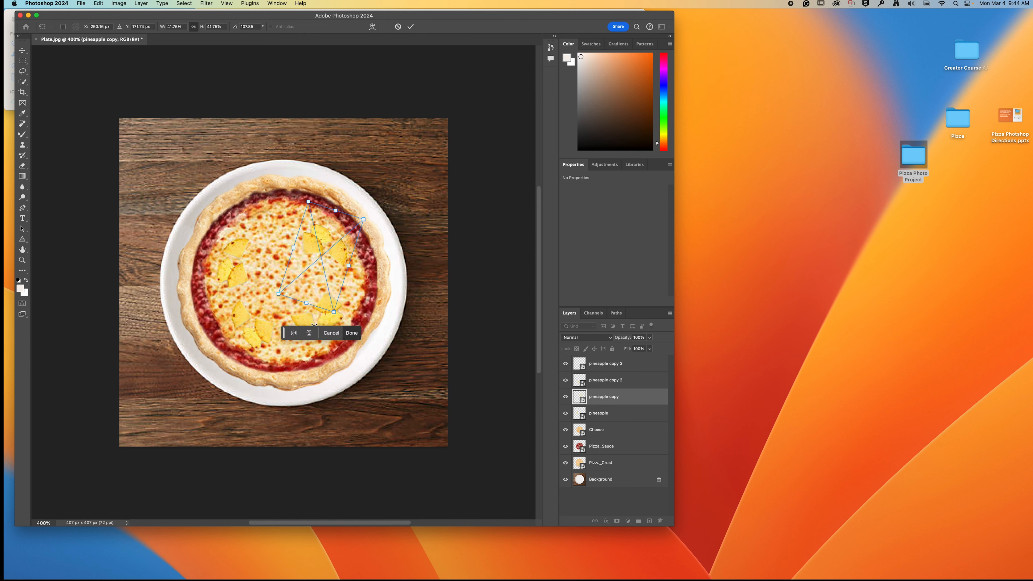
{"action": "left_click", "coordinate": [352, 332]}
Step: Nudge pineapple copy 3 slightly down and shift the original pineapple slightly toward the centre of the cheese
{"action": "left_click", "coordinate": [343, 331]}
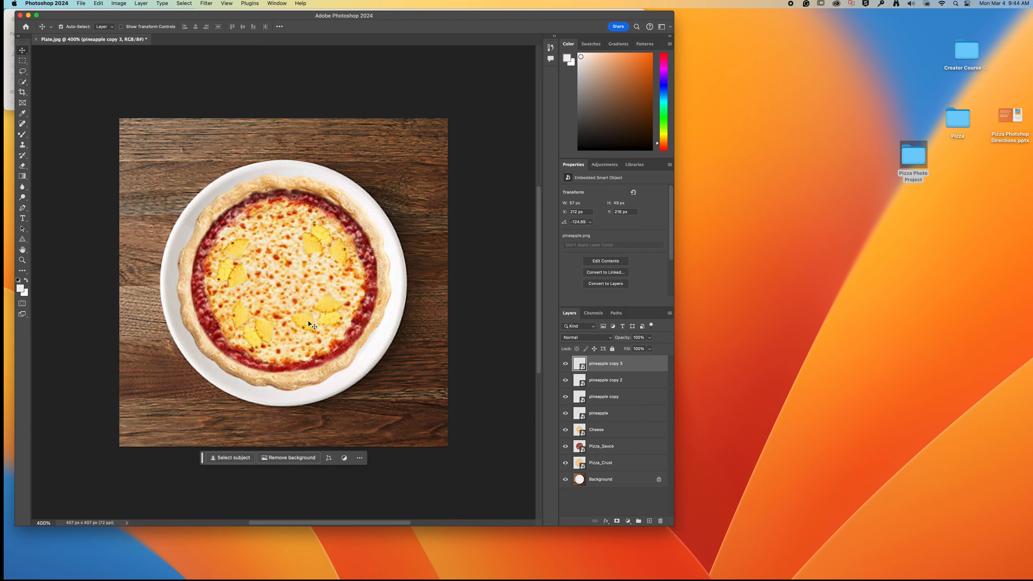
{"action": "left_click_drag", "start_coordinate": [309, 324], "coordinate": [309, 330]}
{"action": "left_click", "coordinate": [234, 260]}
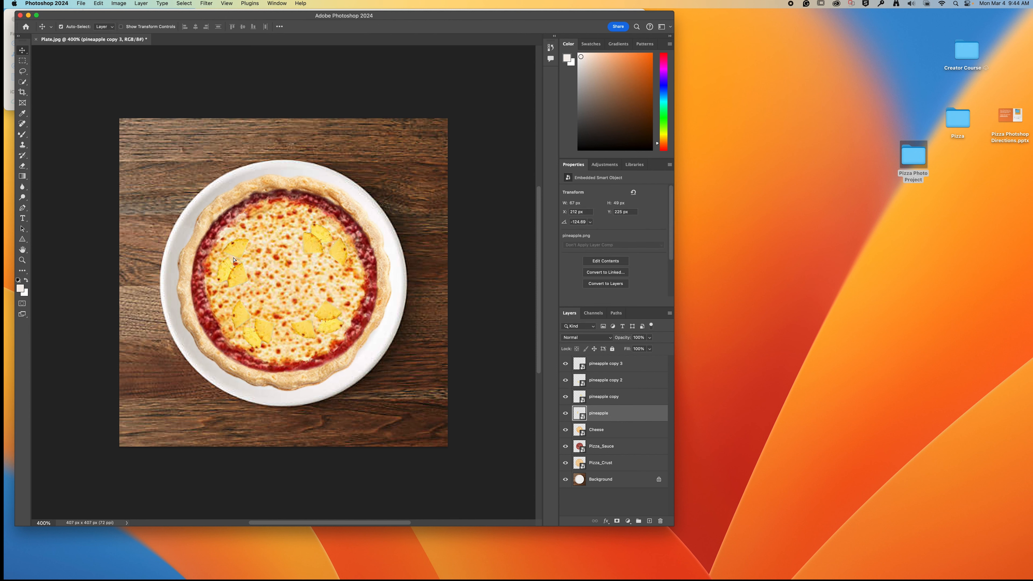
{"action": "mouse_move", "coordinate": [234, 261]}
{"action": "left_mouse_down"}
{"action": "mouse_move", "coordinate": [247, 248]}
{"action": "mouse_move", "coordinate": [241, 269]}
{"action": "left_mouse_up"}
{"action": "left_click", "coordinate": [317, 249]}
Step: Duplicate the pineapple copy 3 layer as "pineapple copy 4" in the same document
{"action": "right_click", "coordinate": [240, 268]}
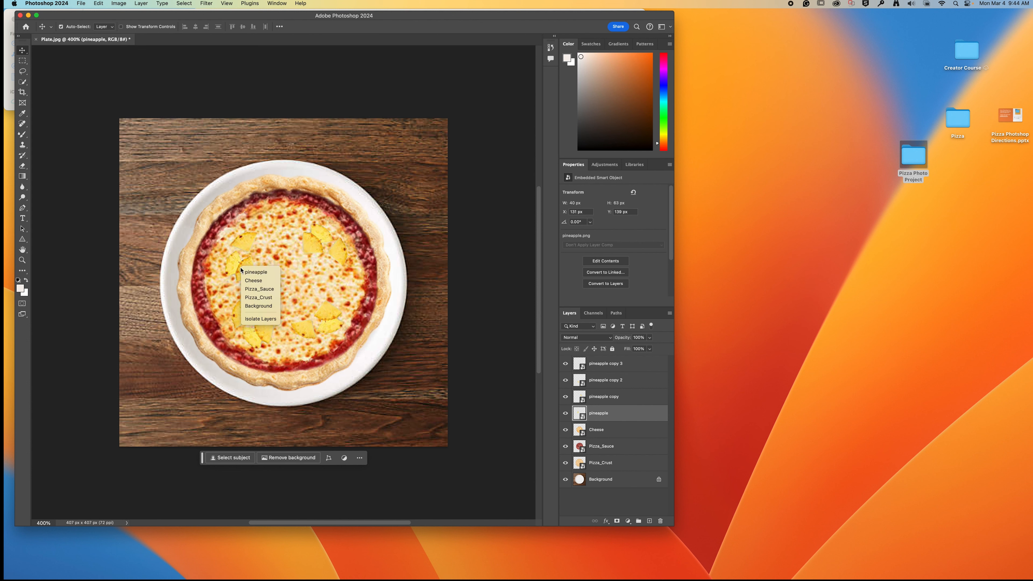
{"action": "left_click", "coordinate": [622, 361]}
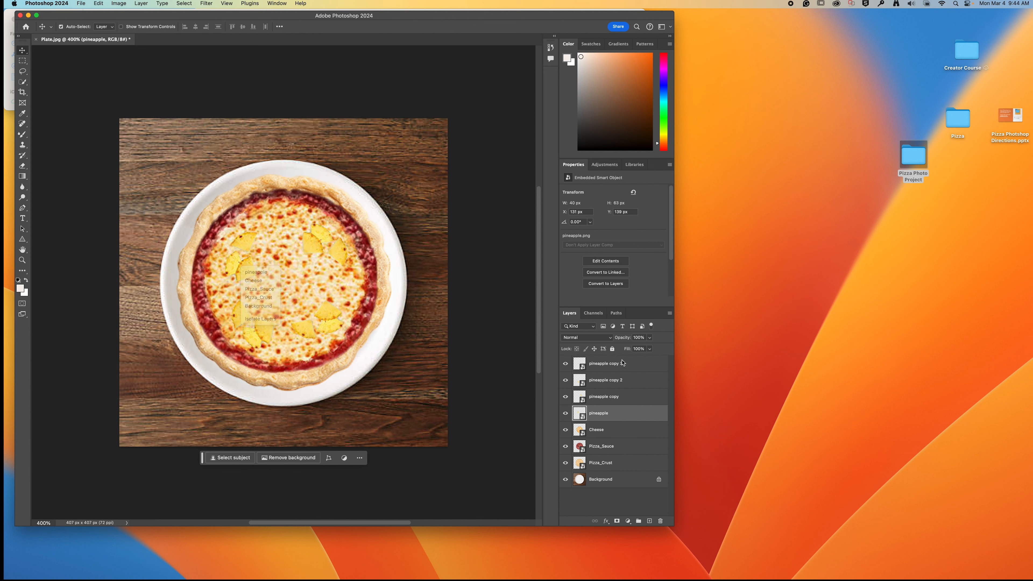
{"action": "right_click", "coordinate": [625, 364]}
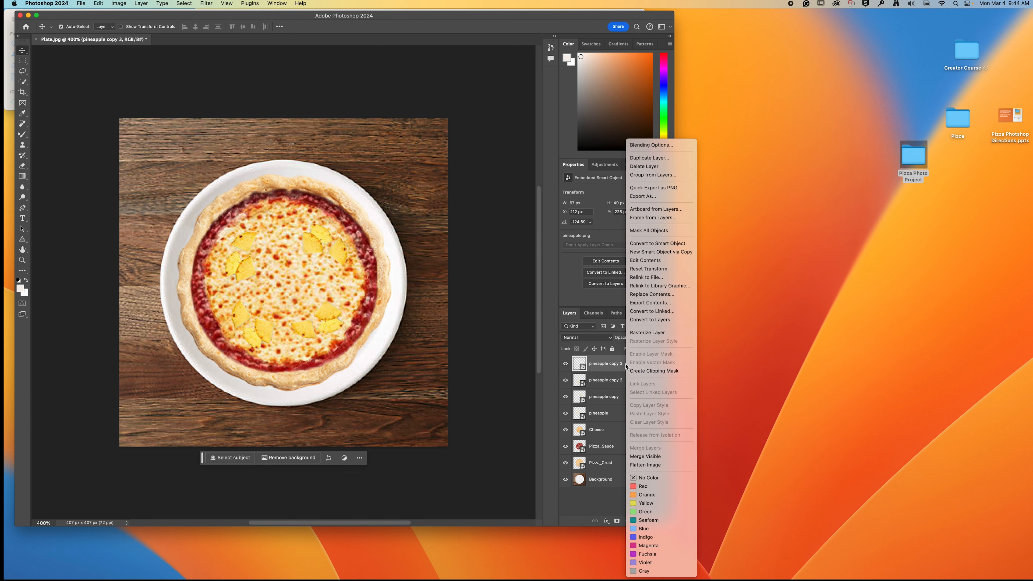
{"action": "left_click", "coordinate": [655, 158]}
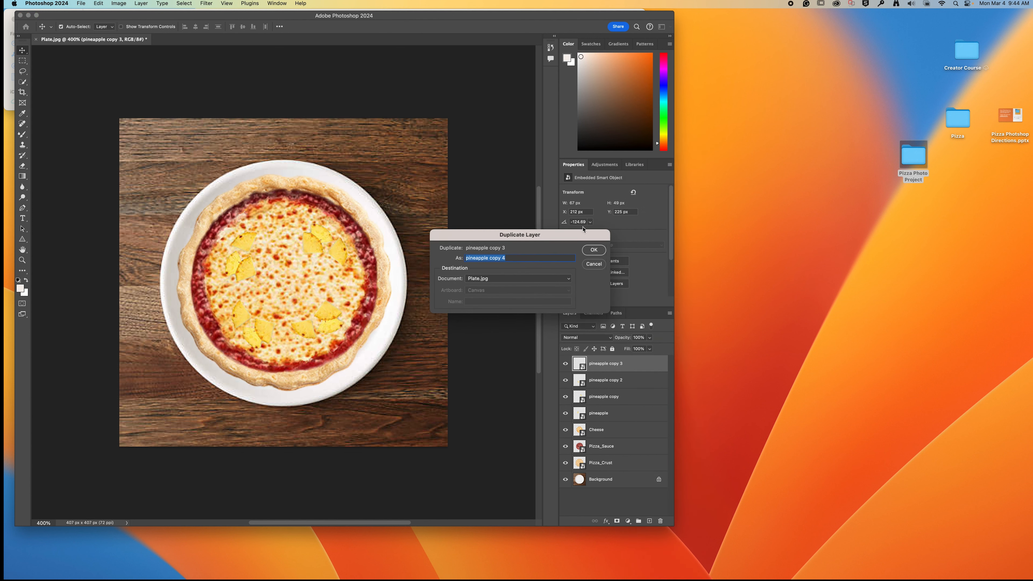
{"action": "left_click", "coordinate": [601, 250]}
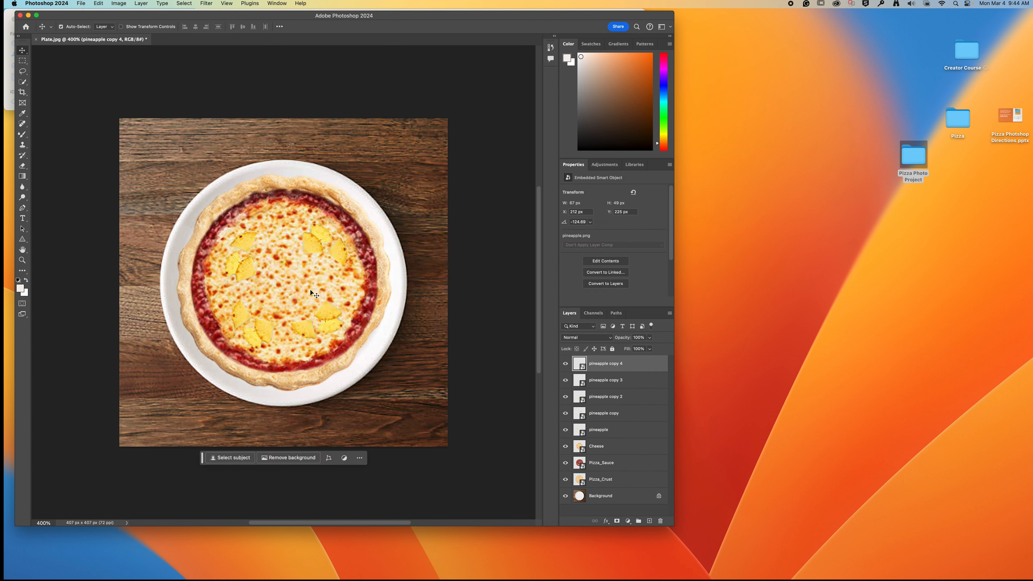
Step: Shift the original pineapple, pineapple copy 2 and pineapple copy slightly to adjust their spacing on the cheese
{"action": "mouse_move", "coordinate": [244, 257]}
{"action": "left_mouse_down"}
{"action": "mouse_move", "coordinate": [272, 238]}
{"action": "mouse_move", "coordinate": [282, 254]}
{"action": "mouse_move", "coordinate": [252, 270]}
{"action": "left_mouse_up"}
{"action": "left_click", "coordinate": [625, 365]}
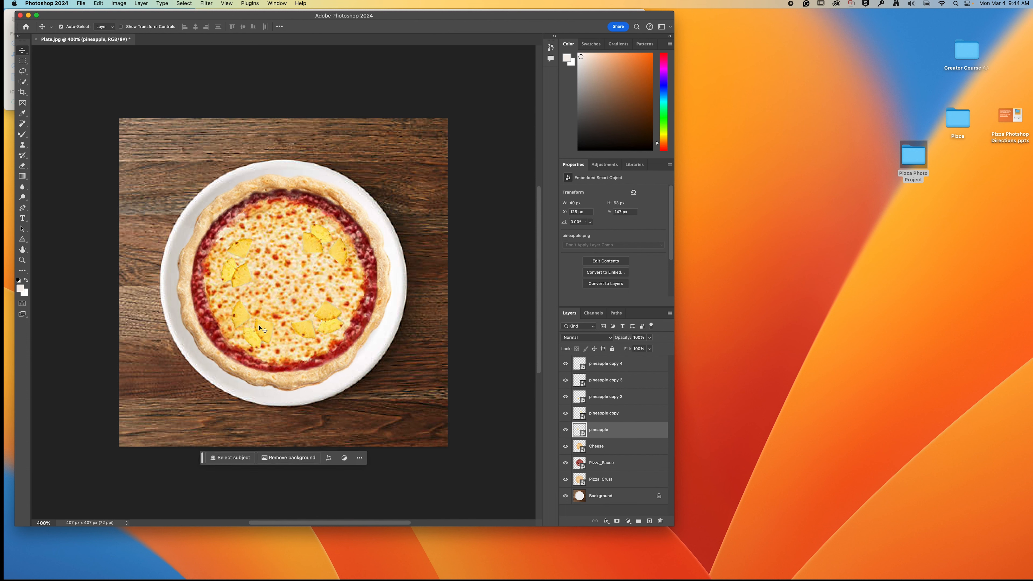
{"action": "left_click_drag", "start_coordinate": [258, 326], "coordinate": [316, 246]}
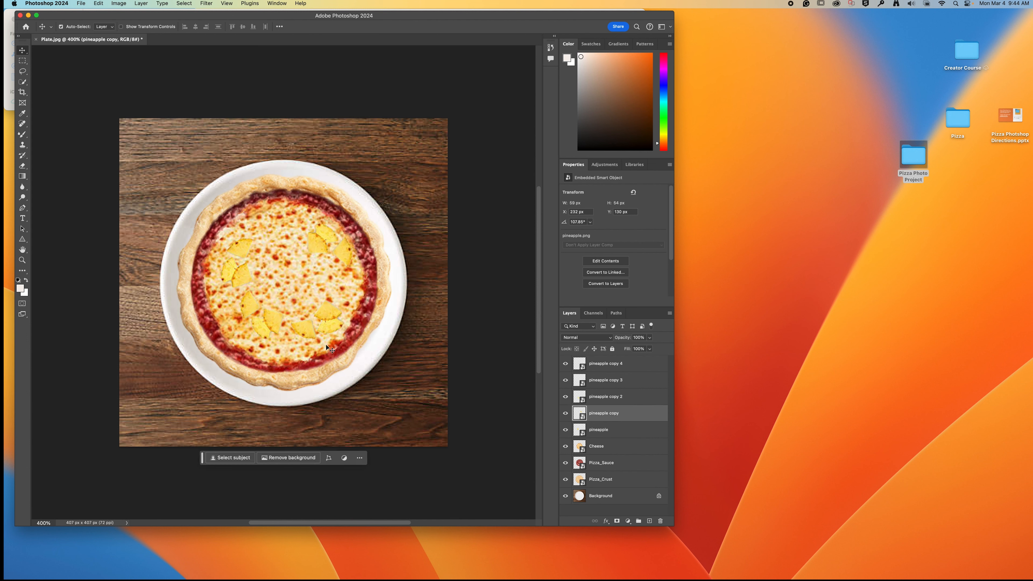
Step: Move pineapple copy 4 to the upper middle of the cheese and nudge the surrounding pineapple clusters to even the spacing
{"action": "left_click_drag", "start_coordinate": [328, 317], "coordinate": [287, 228]}
{"action": "left_click_drag", "start_coordinate": [238, 271], "coordinate": [241, 312]}
{"action": "mouse_move", "coordinate": [321, 330]}
{"action": "left_mouse_down"}
{"action": "mouse_move", "coordinate": [335, 316]}
{"action": "mouse_move", "coordinate": [315, 331]}
{"action": "left_mouse_up"}
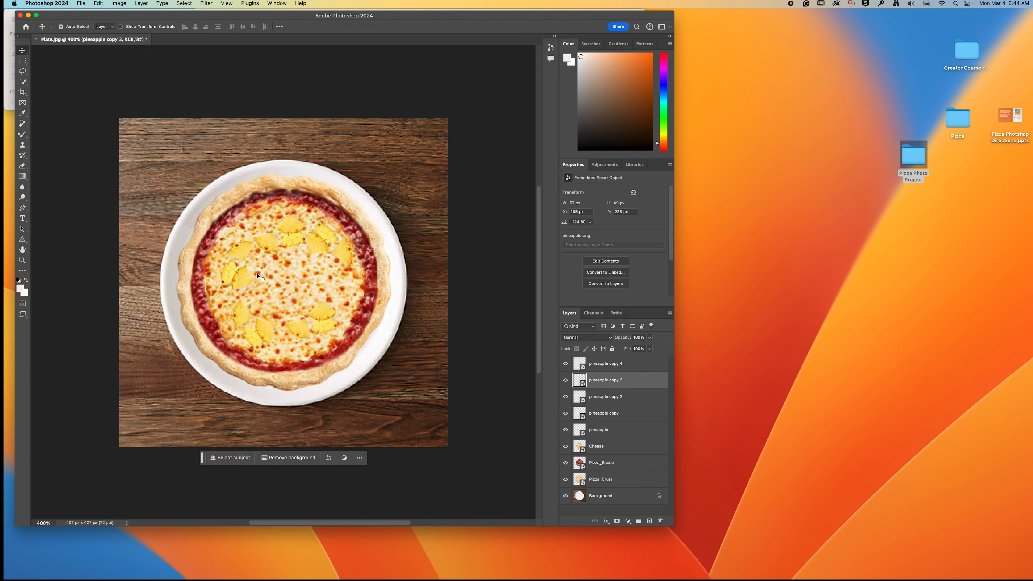
{"action": "left_click_drag", "start_coordinate": [288, 244], "coordinate": [234, 260]}
{"action": "left_click", "coordinate": [288, 241]}
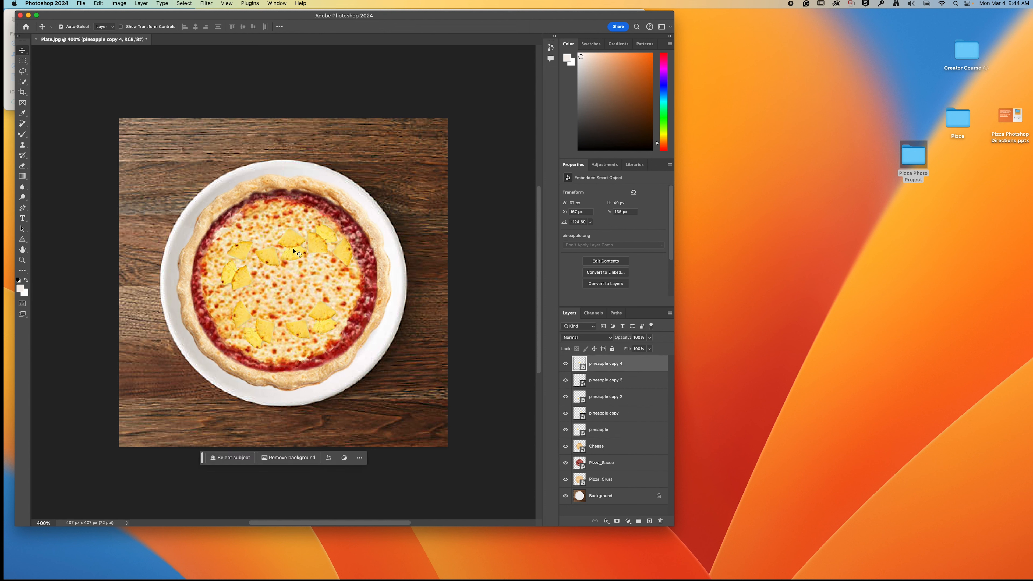
{"action": "left_click_drag", "start_coordinate": [294, 251], "coordinate": [291, 239]}
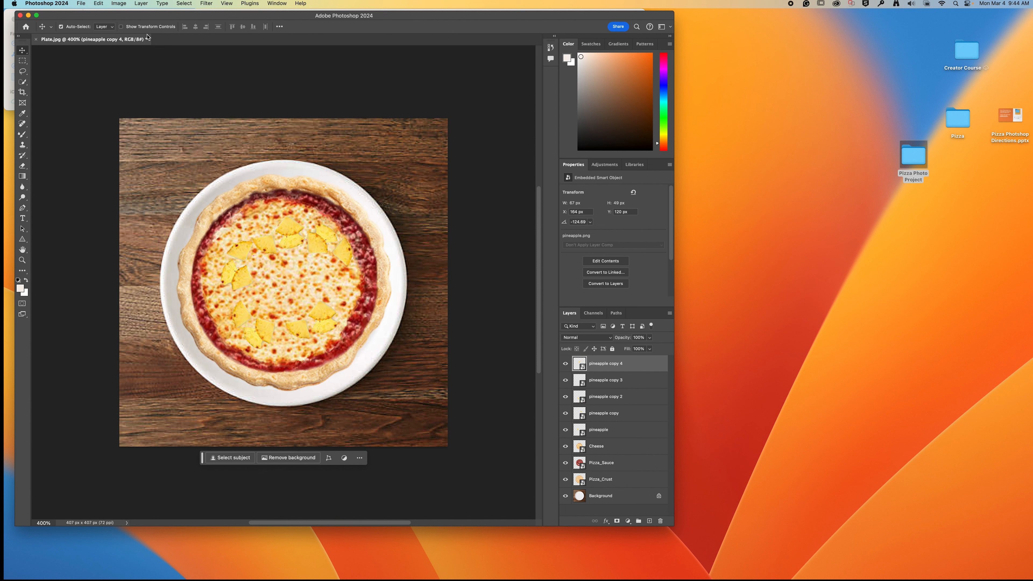
Step: Rotate pineapple copy 4 to about 42.7° and reposition it at the upper middle of the cheese
{"action": "left_click", "coordinate": [81, 4]}
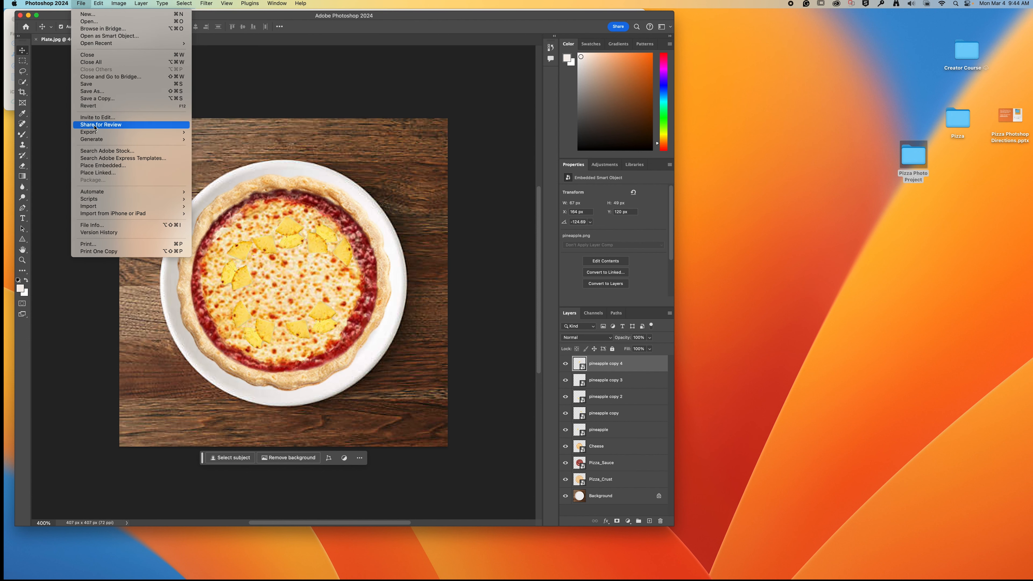
{"action": "mouse_move", "coordinate": [98, 4]}
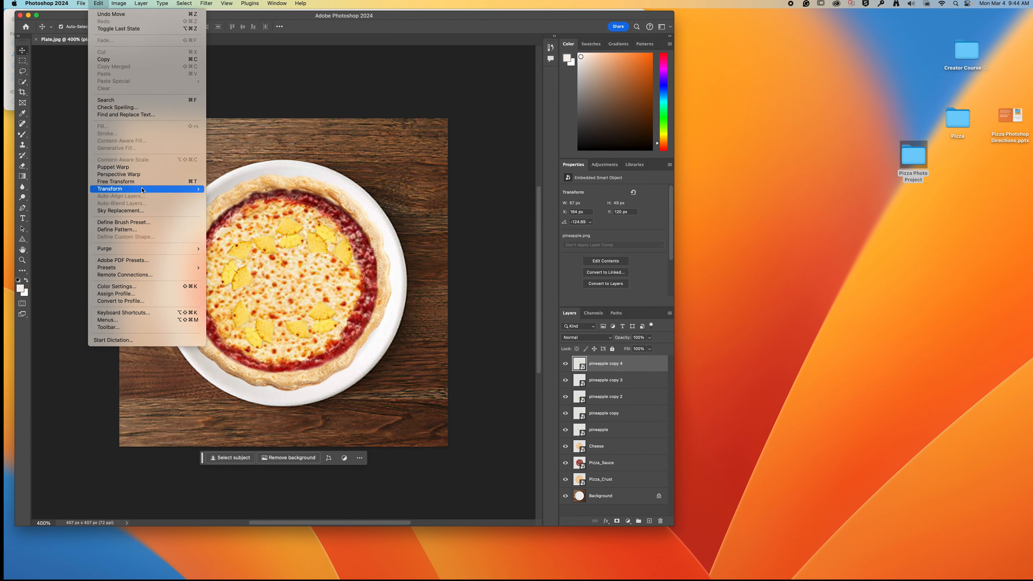
{"action": "mouse_move", "coordinate": [183, 189]}
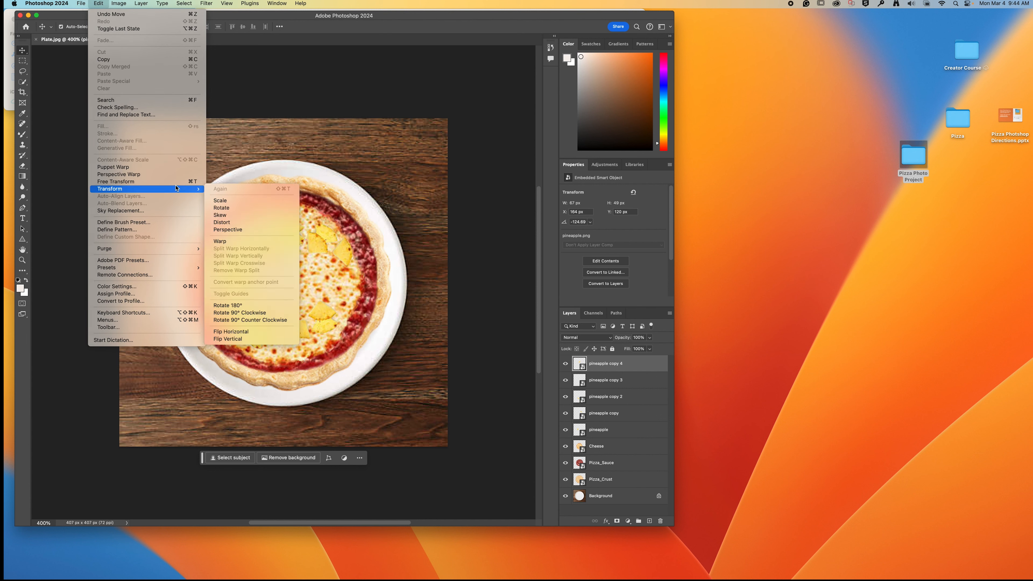
{"action": "left_click", "coordinate": [226, 208]}
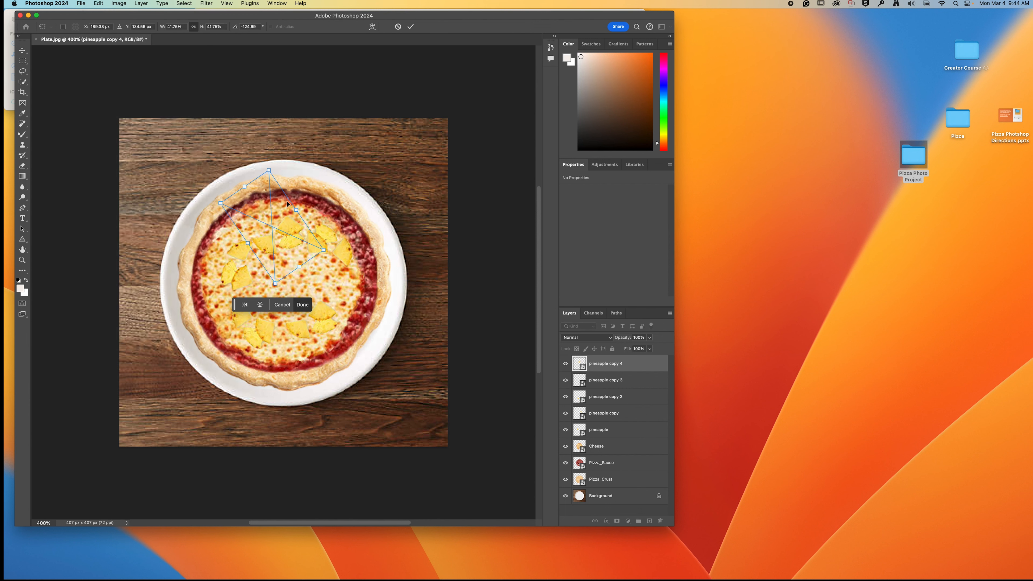
{"action": "left_click_drag", "start_coordinate": [273, 167], "coordinate": [286, 282]}
{"action": "left_click_drag", "start_coordinate": [268, 223], "coordinate": [288, 238]}
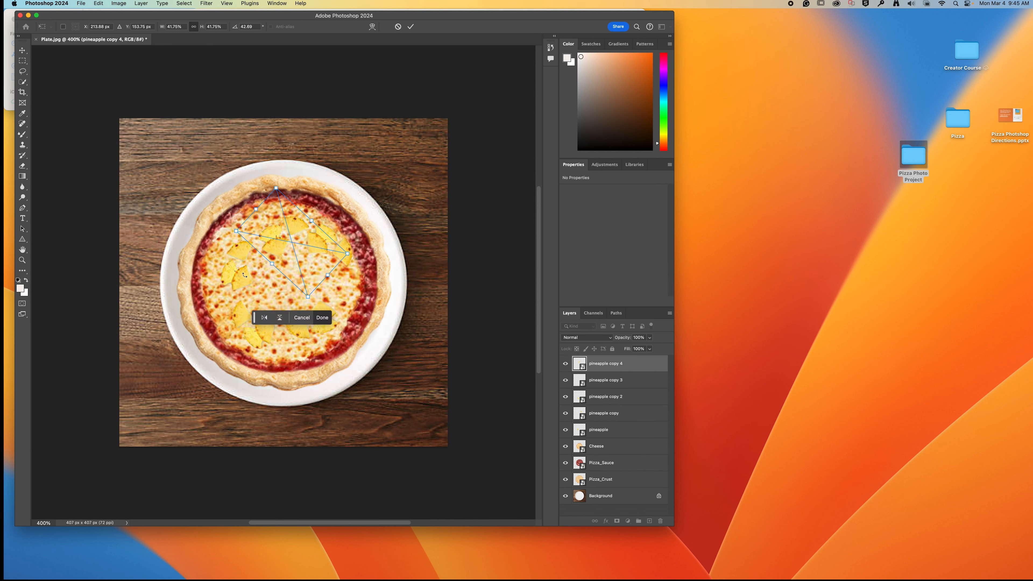
Step: Nudge the original pineapple slightly left and move the upper-right pineapple copy down toward the cheese's right edge
{"action": "left_click", "coordinate": [612, 384]}
{"action": "left_click_drag", "start_coordinate": [240, 281], "coordinate": [234, 277]}
{"action": "left_click_drag", "start_coordinate": [337, 252], "coordinate": [336, 278]}
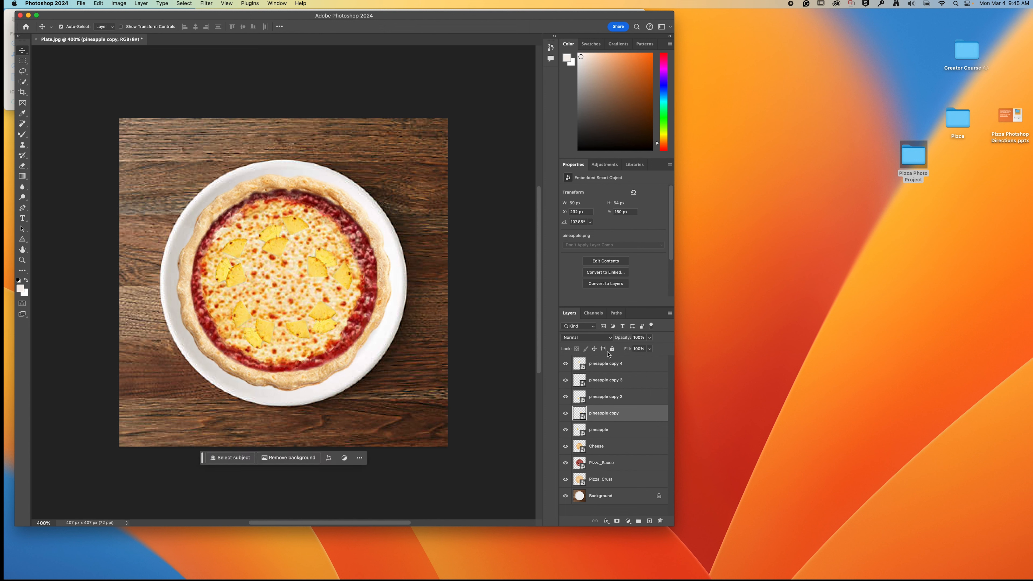
{"action": "left_click", "coordinate": [611, 368]}
{"action": "left_click", "coordinate": [612, 381]}
{"action": "left_click", "coordinate": [613, 399]}
{"action": "left_click", "coordinate": [612, 417]}
{"action": "left_click", "coordinate": [615, 430]}
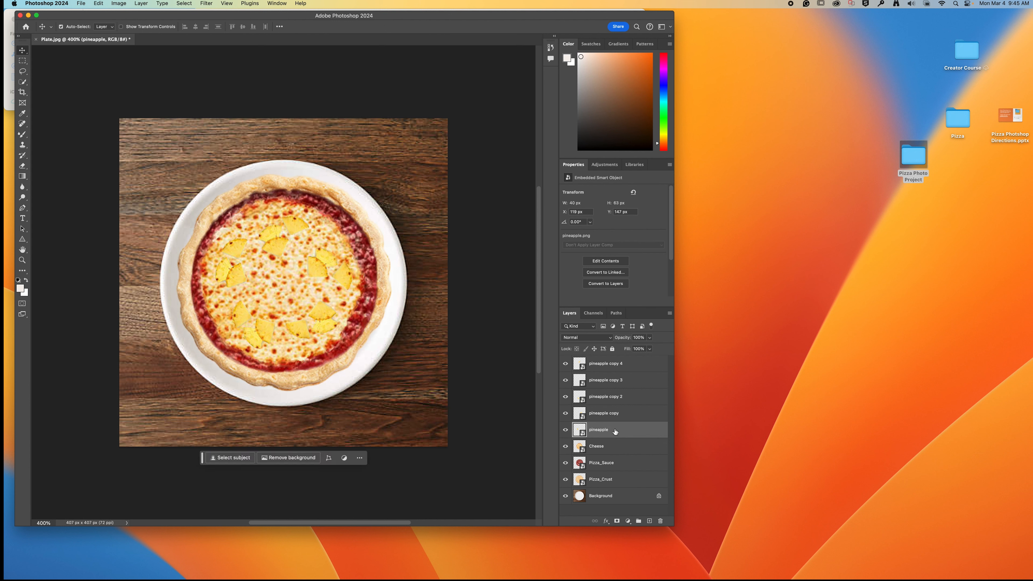
Step: Create a layer group above pineapple copy 4 and name it "Pinapple"
{"action": "left_click", "coordinate": [637, 368]}
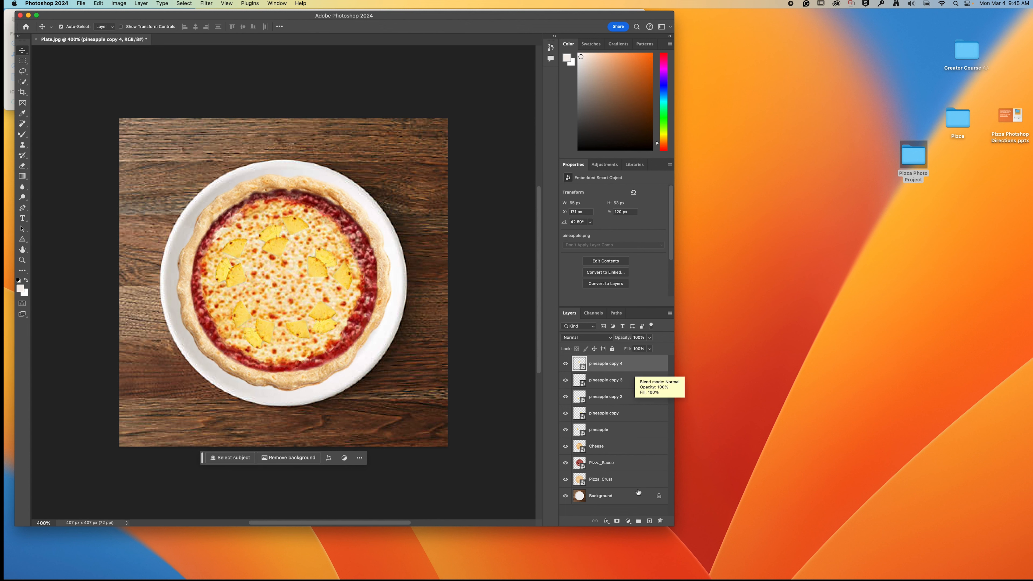
{"action": "left_click", "coordinate": [638, 522]}
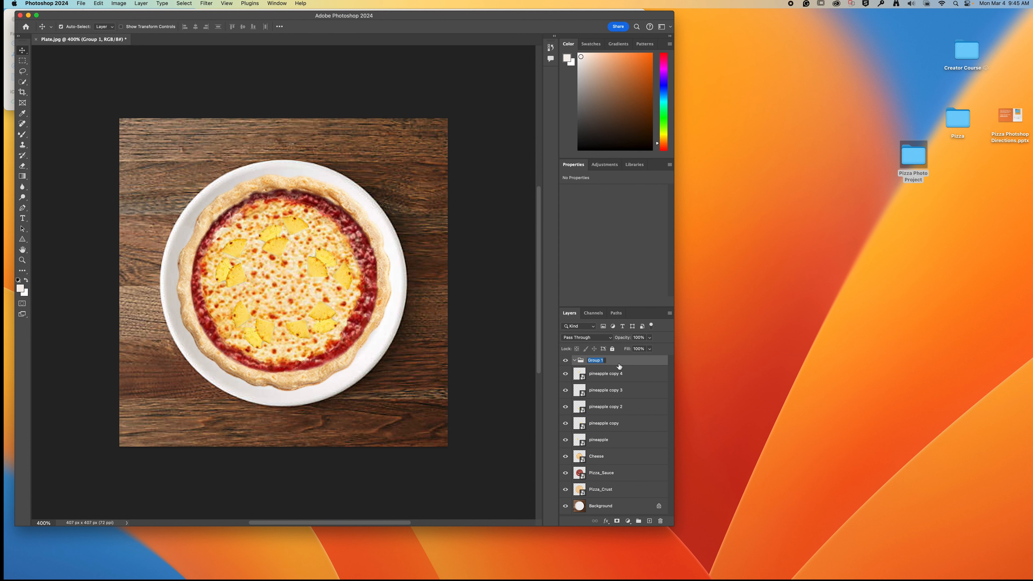
{"action": "type", "text": "Pinapple"}
{"action": "key", "text": "Return"}
Step: Move pineapple copy 4 and pineapple copy 3 into the new layer group and correct its name to "Pineapple"
{"action": "mouse_move", "coordinate": [609, 378]}
{"action": "left_mouse_down"}
{"action": "mouse_move", "coordinate": [608, 362]}
{"action": "mouse_move", "coordinate": [602, 393]}
{"action": "mouse_move", "coordinate": [606, 371]}
{"action": "left_mouse_up"}
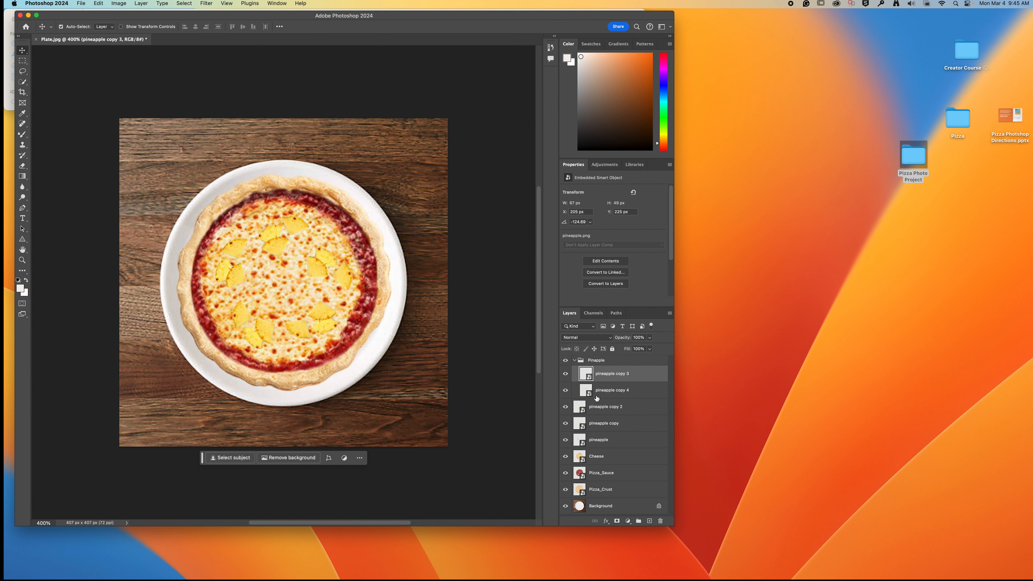
{"action": "double_click", "coordinate": [593, 361]}
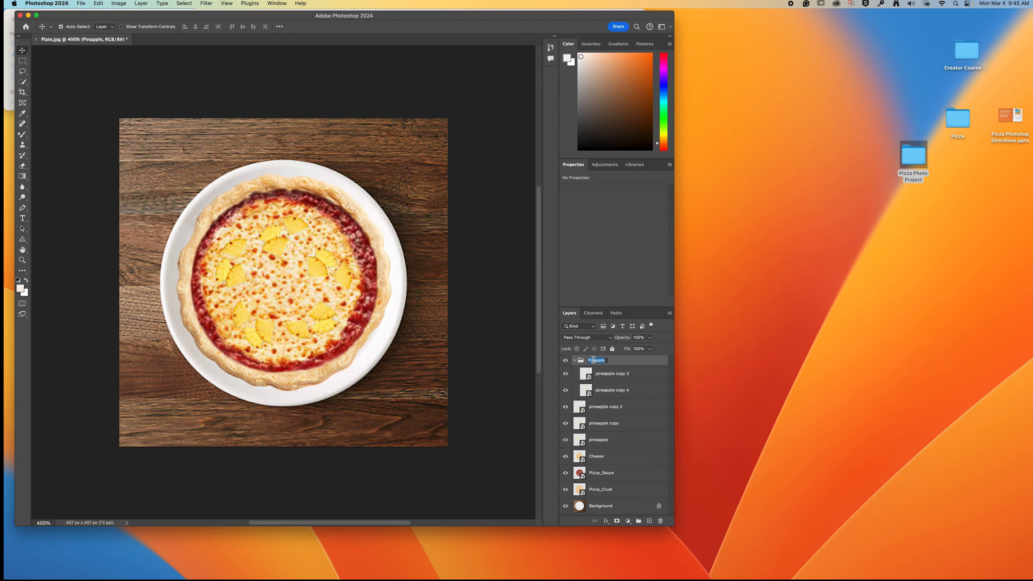
{"action": "left_click", "coordinate": [593, 360]}
{"action": "key", "text": "Return"}
Step: Move pineapple copy 2, pineapple copy and the original pineapple layer into the Pineapple group, and collapse the group
{"action": "left_click_drag", "start_coordinate": [601, 409], "coordinate": [594, 367]}
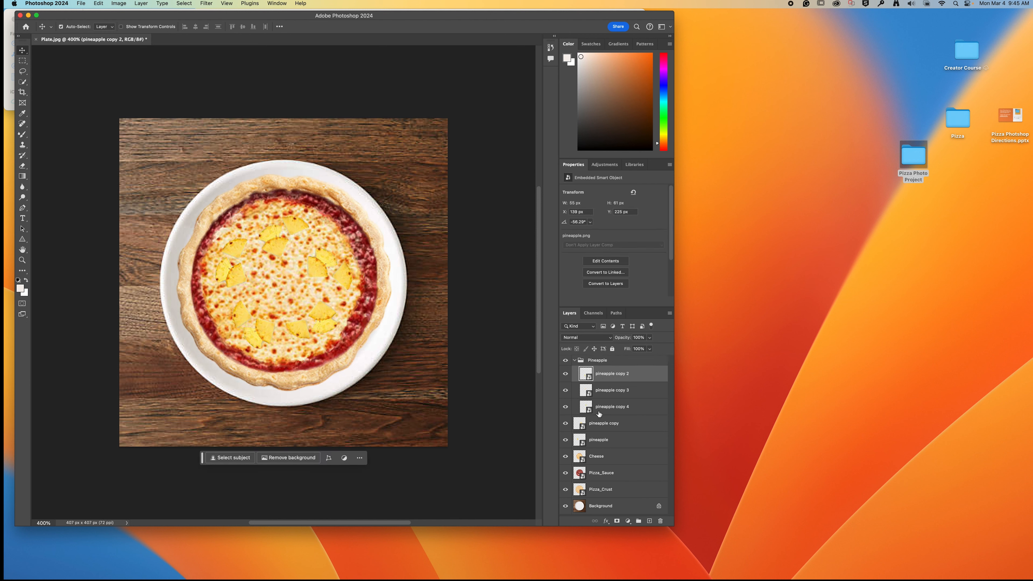
{"action": "left_click_drag", "start_coordinate": [603, 425], "coordinate": [602, 365]}
{"action": "left_click_drag", "start_coordinate": [594, 448], "coordinate": [575, 364]}
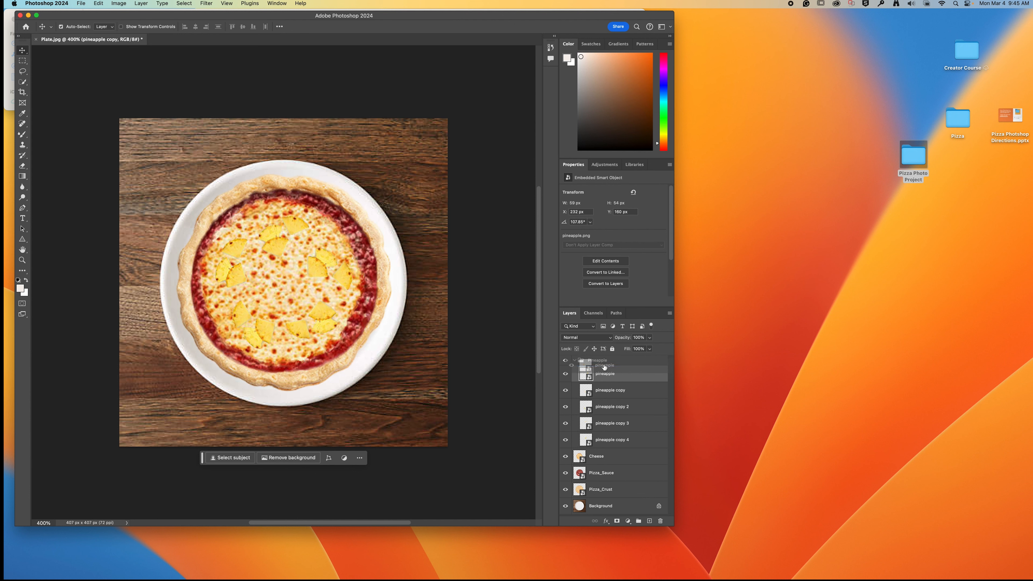
{"action": "left_click", "coordinate": [572, 362]}
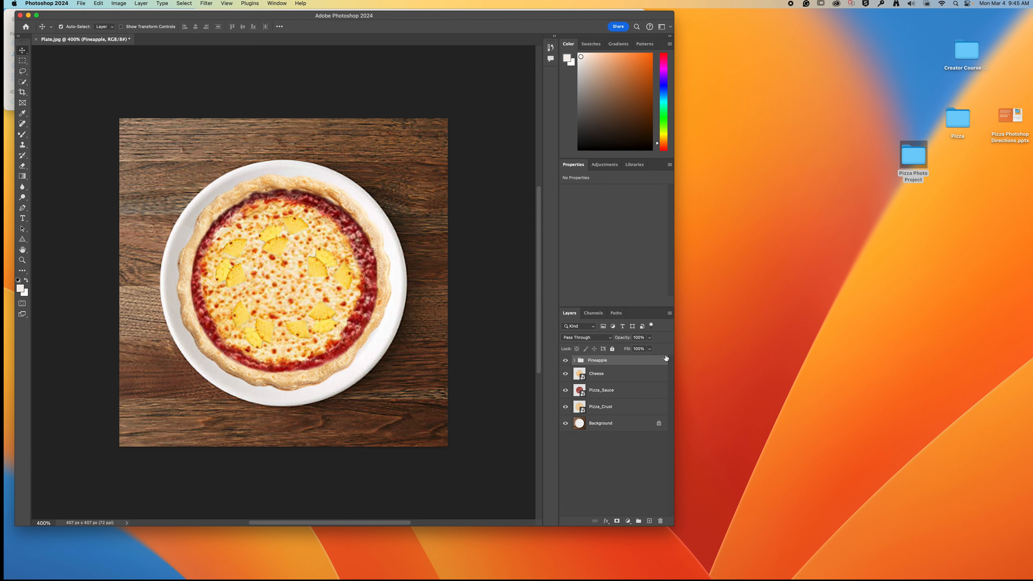
Step: Toggle the Pineapple group's visibility off and on to compare the pizza with and without the topping
{"action": "left_click", "coordinate": [566, 360]}
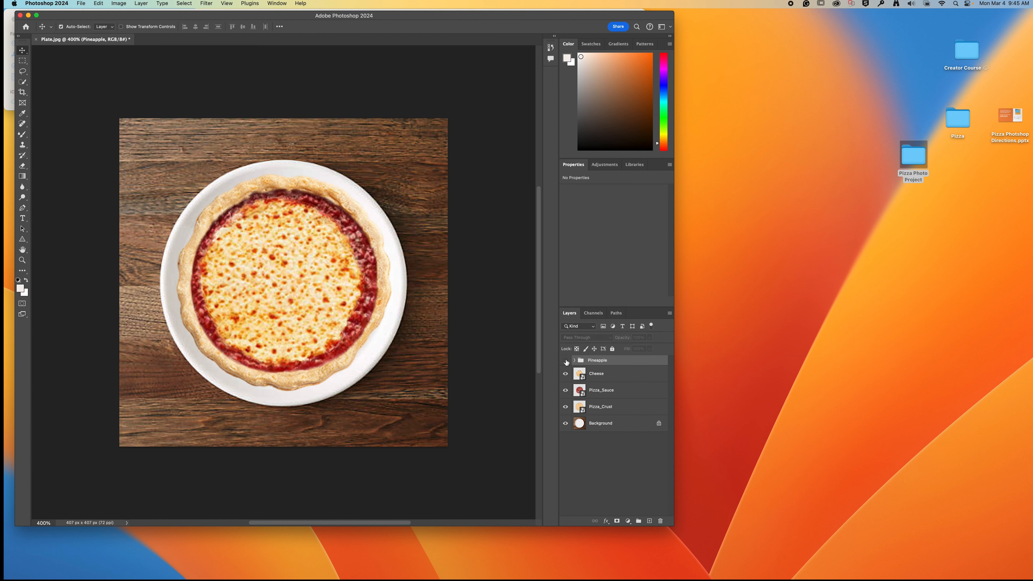
{"action": "left_click", "coordinate": [565, 361]}
{"action": "left_click", "coordinate": [566, 360]}
{"action": "left_click", "coordinate": [566, 360]}
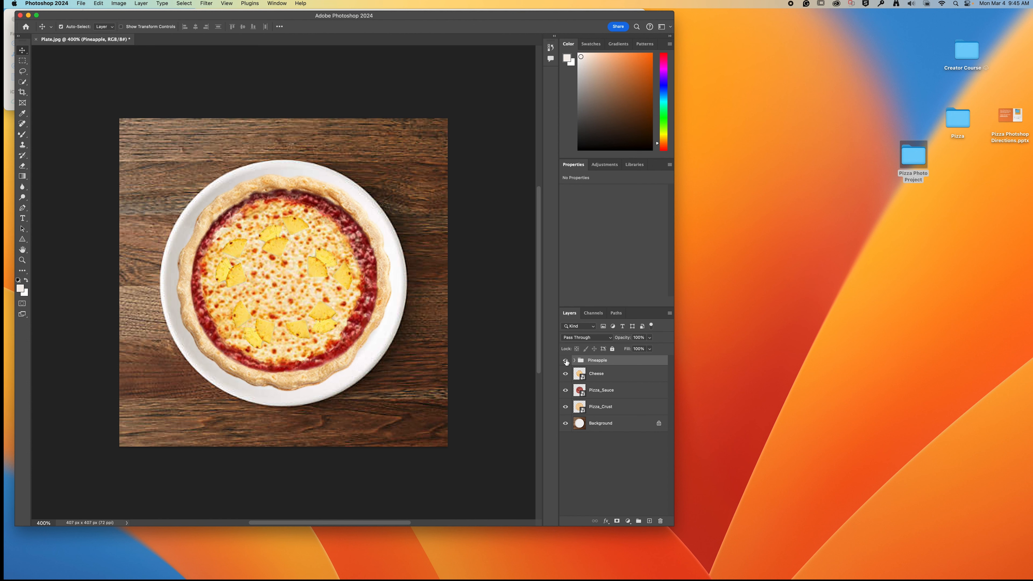
{"action": "left_click", "coordinate": [565, 361]}
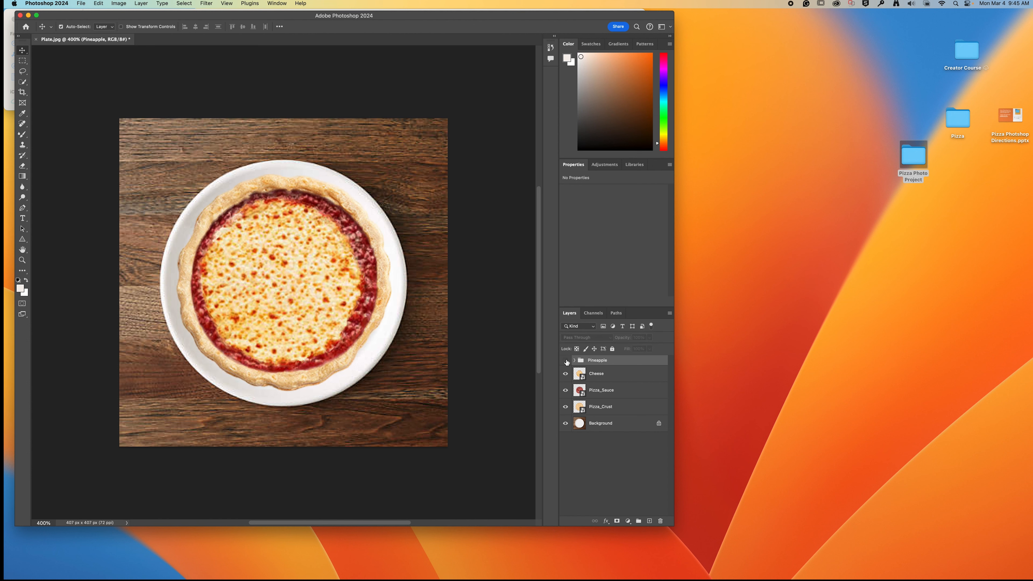
{"action": "left_click", "coordinate": [566, 361]}
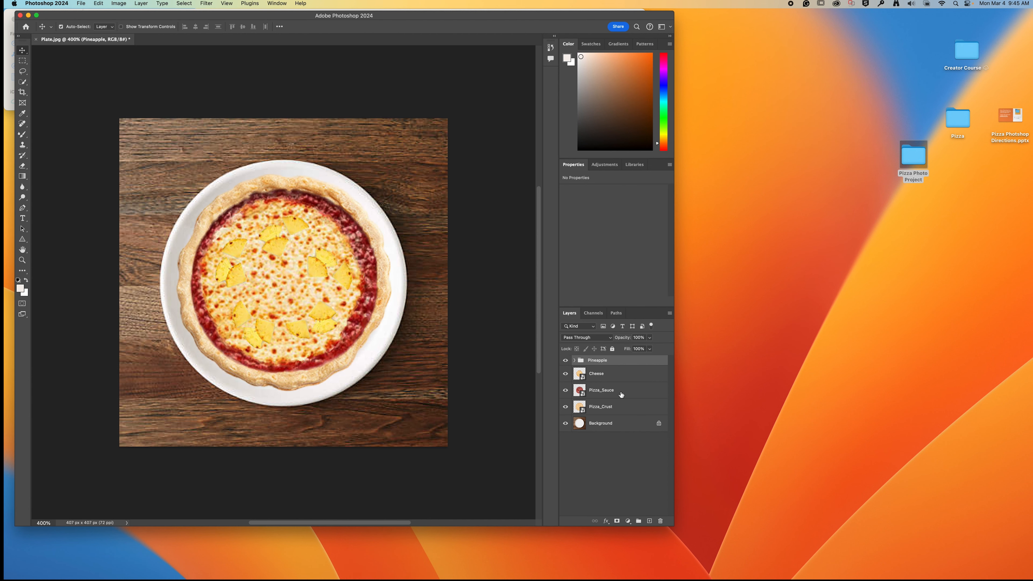
Step: Place ham.png from the Pizza Photo Project folder and scale it to about 29% at the lower middle of the cheese
{"action": "left_click_drag", "start_coordinate": [534, 18], "coordinate": [548, 80]}
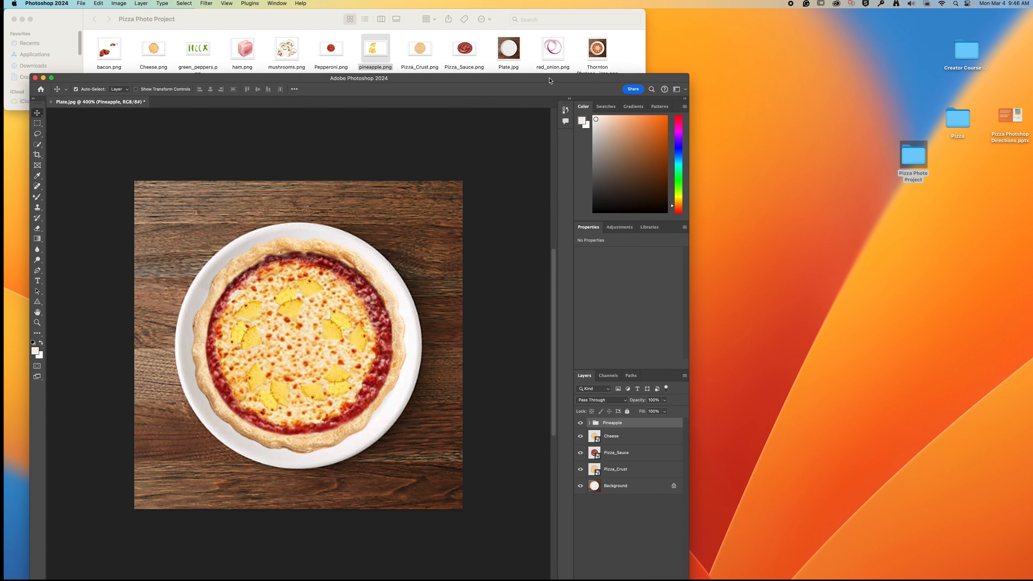
{"action": "left_click", "coordinate": [240, 49]}
{"action": "left_click_drag", "start_coordinate": [244, 50], "coordinate": [261, 346]}
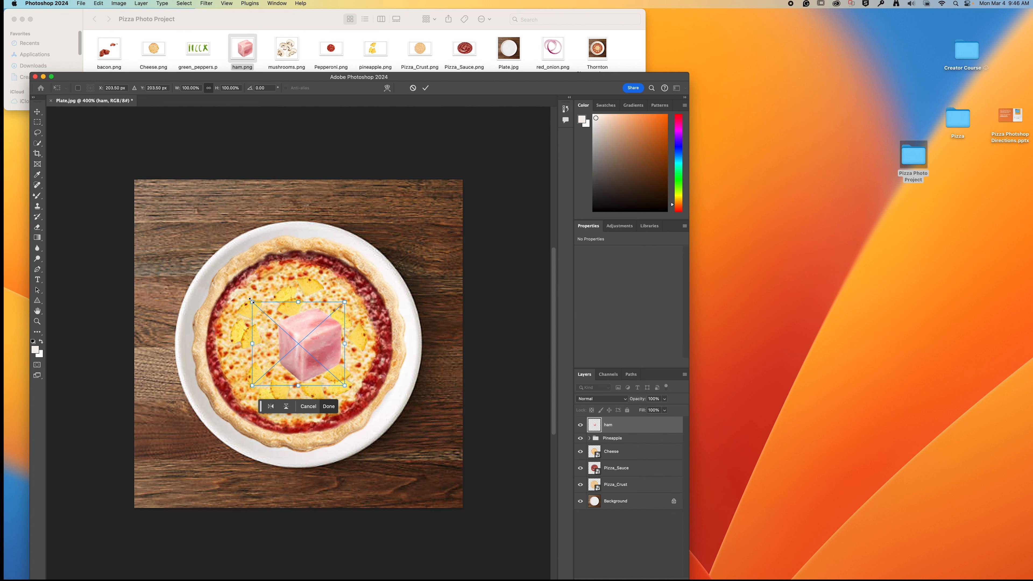
{"action": "left_click_drag", "start_coordinate": [252, 301], "coordinate": [283, 398]}
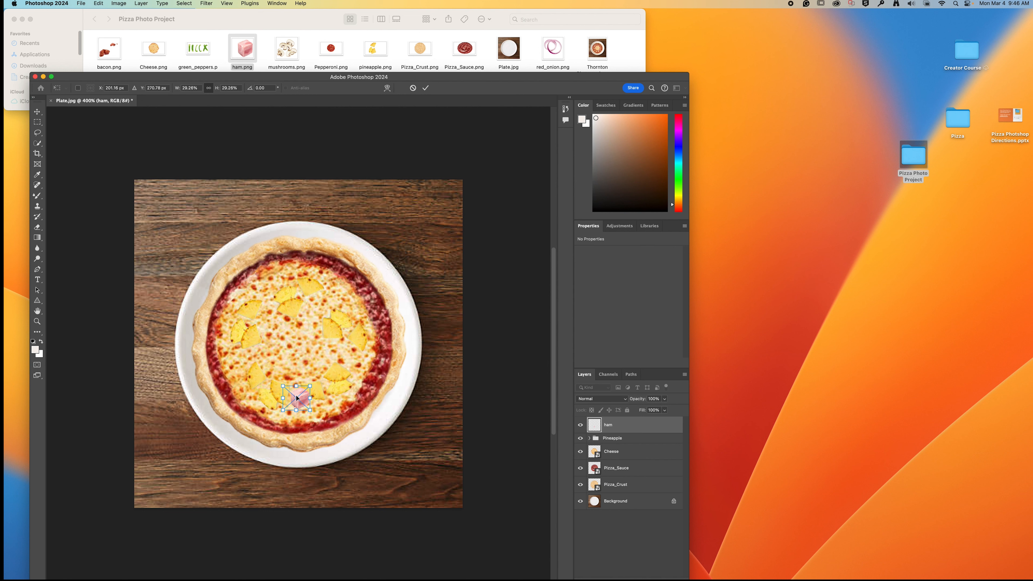
{"action": "right_click", "coordinate": [296, 395]}
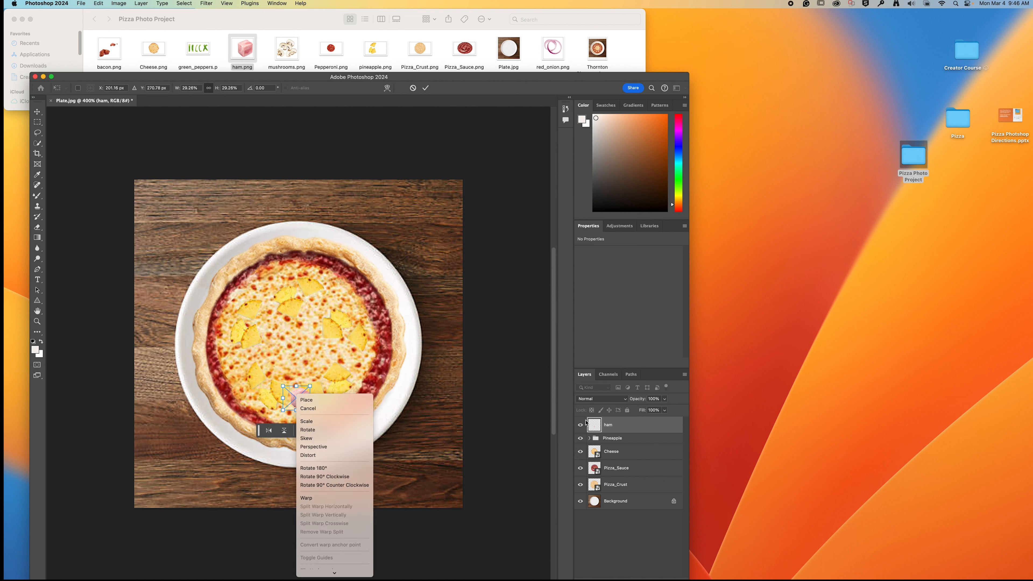
{"action": "left_click", "coordinate": [624, 431]}
Step: Duplicate the ham layer and position the copy just above the original ham cube
{"action": "right_click", "coordinate": [625, 431]}
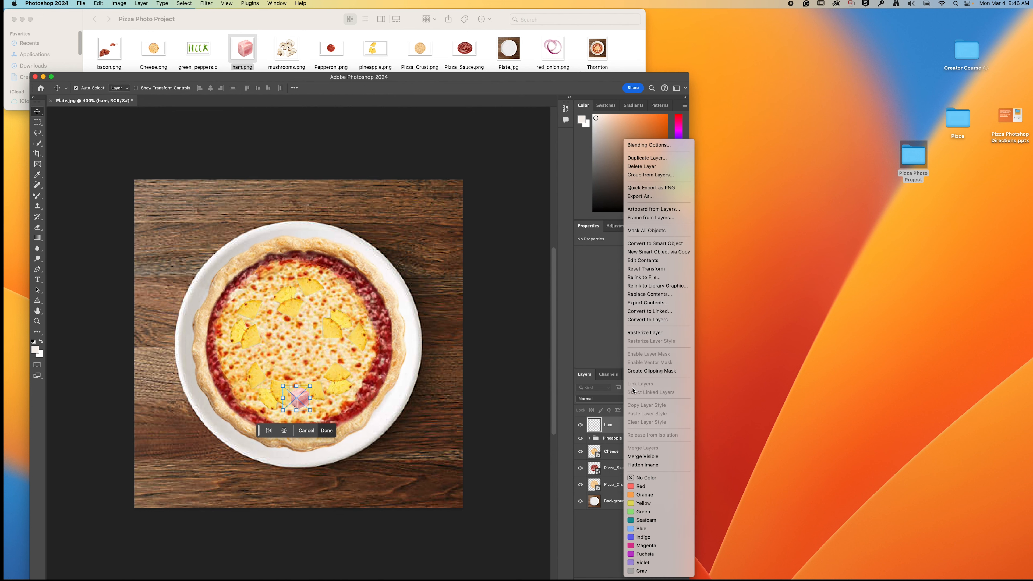
{"action": "left_click", "coordinate": [659, 159]}
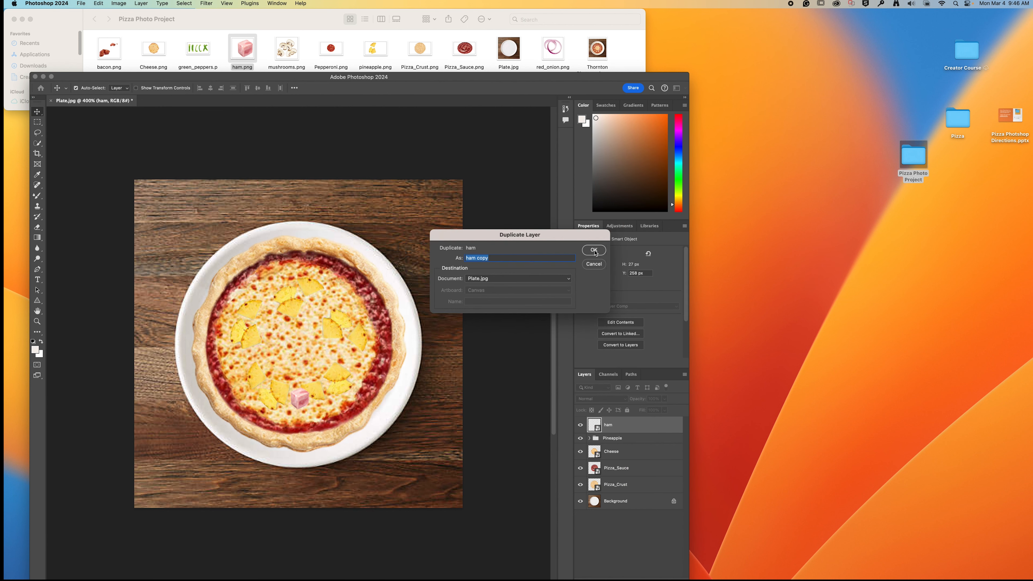
{"action": "left_click", "coordinate": [594, 250]}
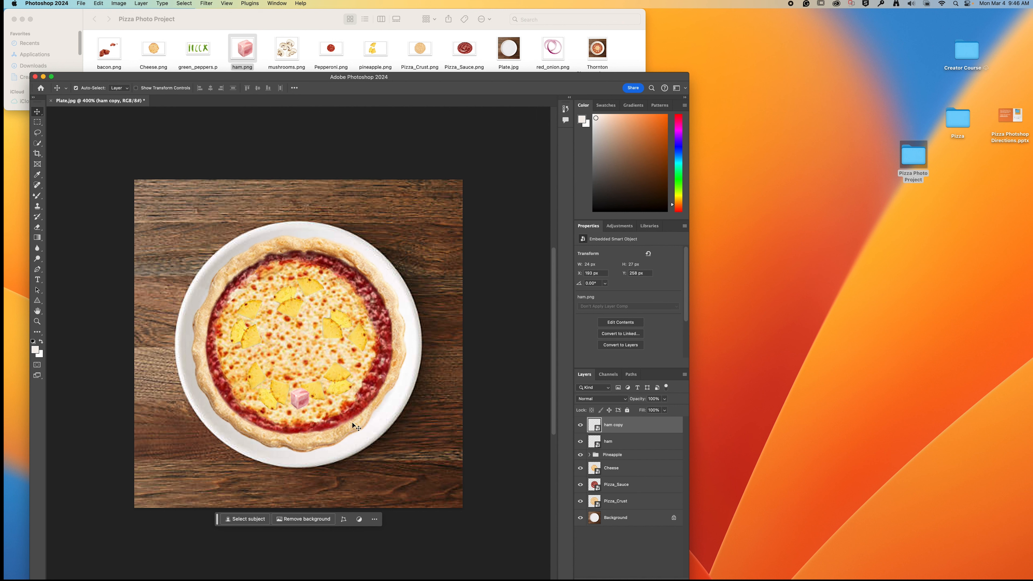
{"action": "left_click_drag", "start_coordinate": [295, 402], "coordinate": [295, 373]}
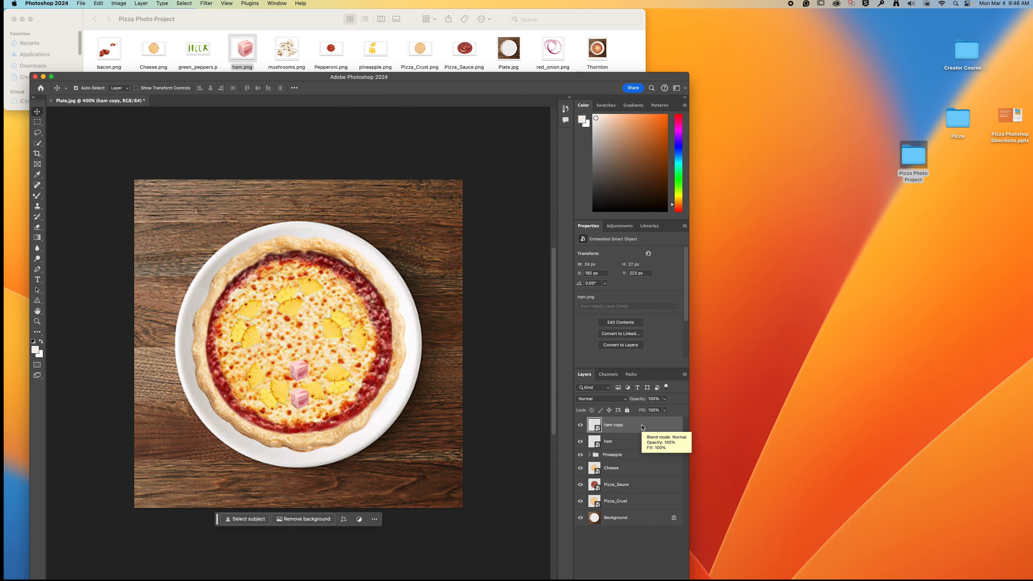
Step: Merge the ham and ham copy layers into one layer and toggle its visibility to check both cubes
{"action": "left_click", "coordinate": [644, 443], "text": "shift"}
{"action": "right_click", "coordinate": [645, 445]}
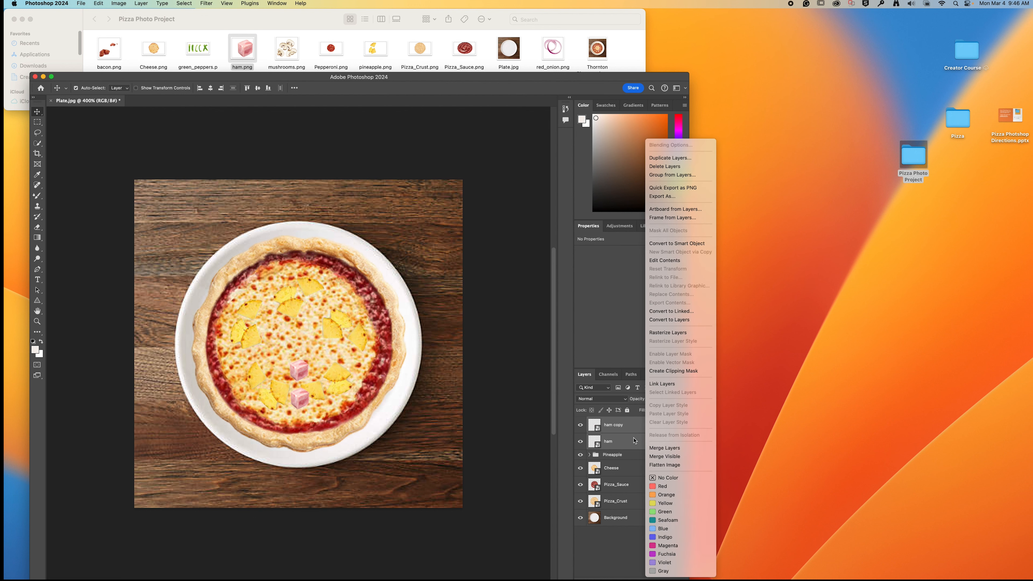
{"action": "left_click", "coordinate": [665, 448]}
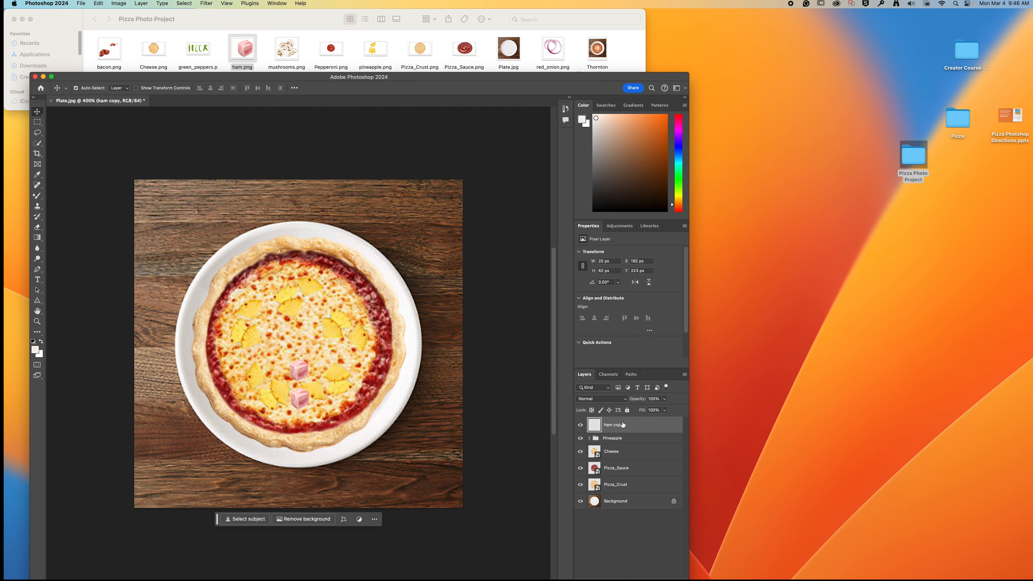
{"action": "left_click", "coordinate": [579, 426]}
{"action": "left_click", "coordinate": [579, 425]}
Step: Duplicate the merged ham layer as ham copy 2 and move the new pair to the right side of the cheese
{"action": "right_click", "coordinate": [637, 426]}
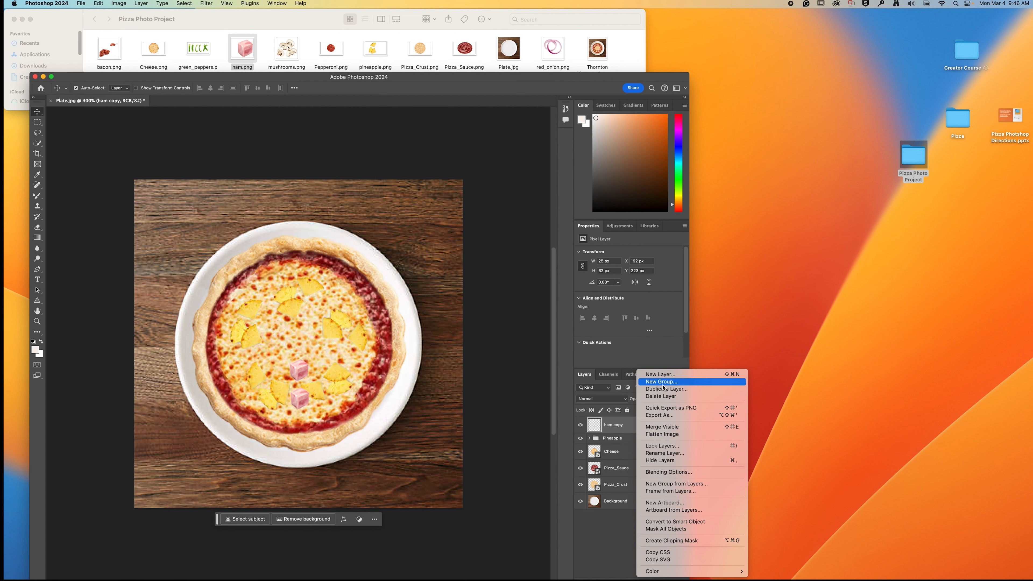
{"action": "left_click", "coordinate": [674, 389]}
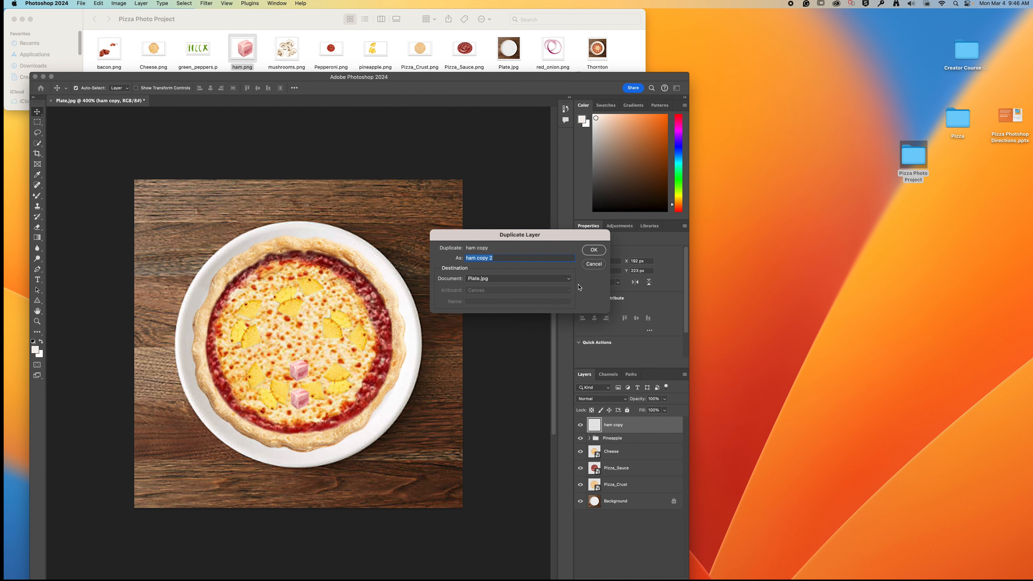
{"action": "left_click", "coordinate": [594, 251]}
{"action": "left_click_drag", "start_coordinate": [301, 399], "coordinate": [348, 352]}
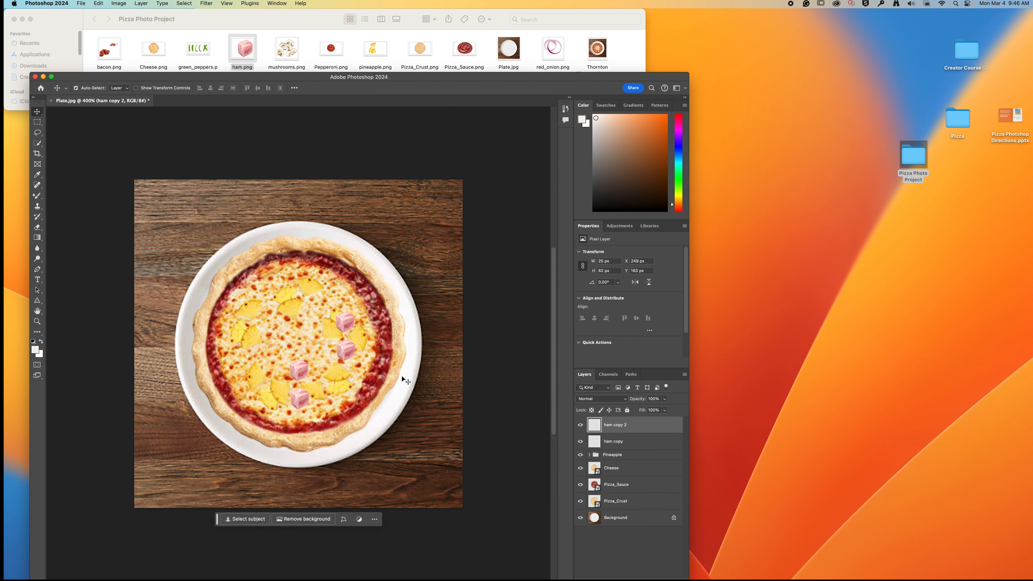
Step: Duplicate ham copy 2 as ham copy 3 and move the new pair to the upper left of the cheese
{"action": "right_click", "coordinate": [639, 427]}
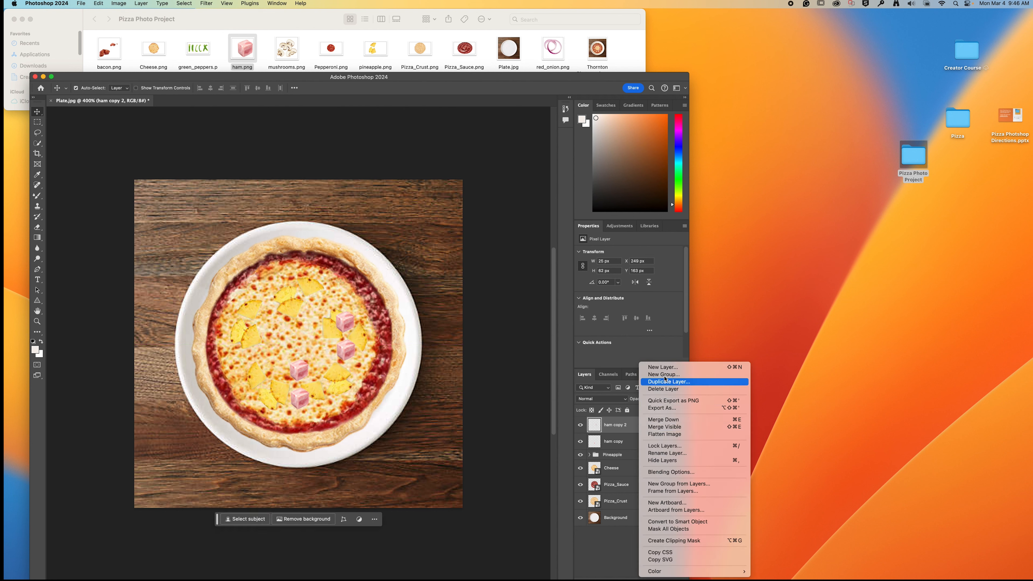
{"action": "left_click", "coordinate": [678, 383]}
{"action": "left_click", "coordinate": [595, 249]}
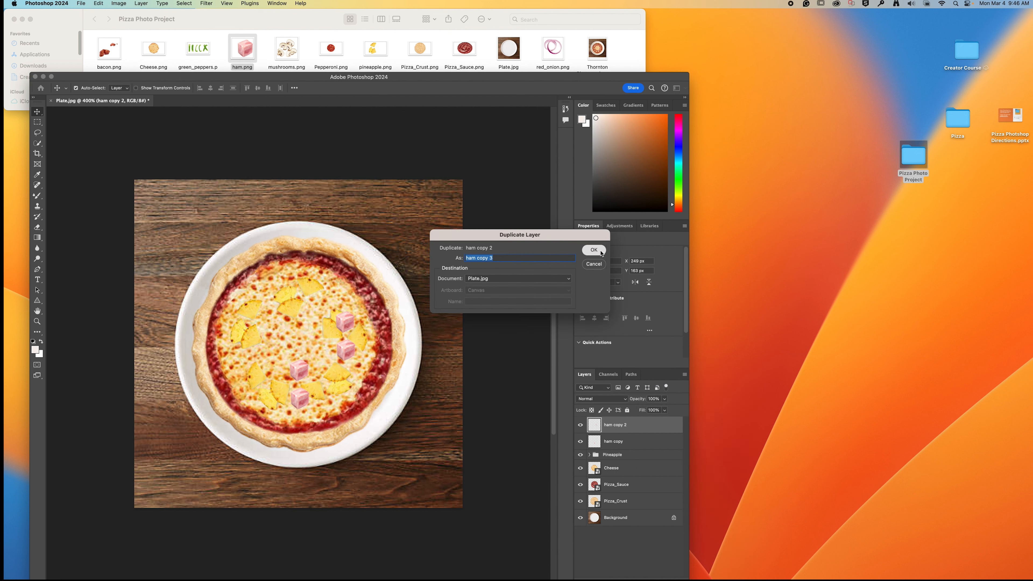
{"action": "left_click_drag", "start_coordinate": [349, 320], "coordinate": [276, 292]}
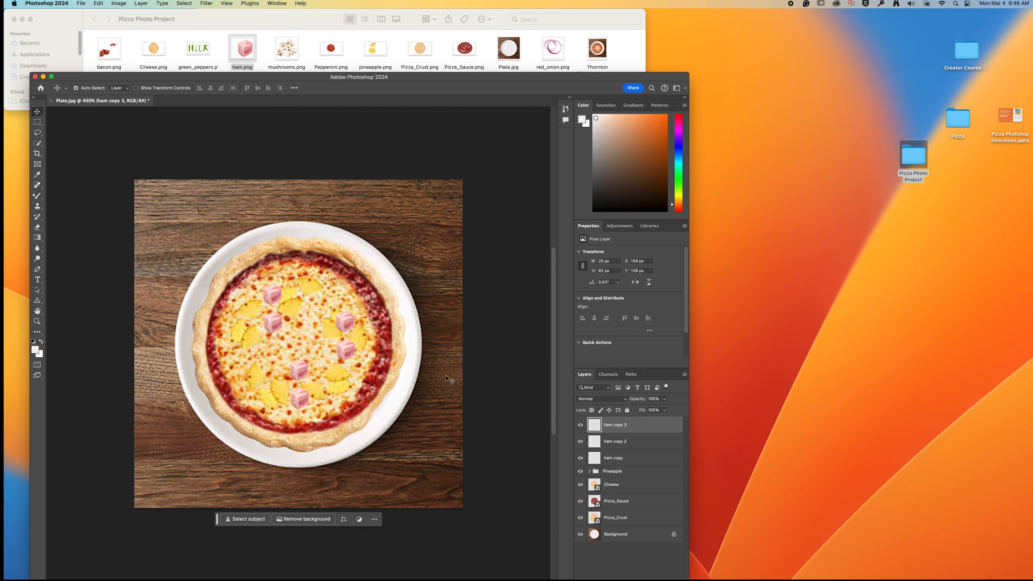
Step: Duplicate ham copy 3 as ham copy 4, placing one pair at the cheese's lower left and the other at its upper middle
{"action": "right_click", "coordinate": [643, 424]}
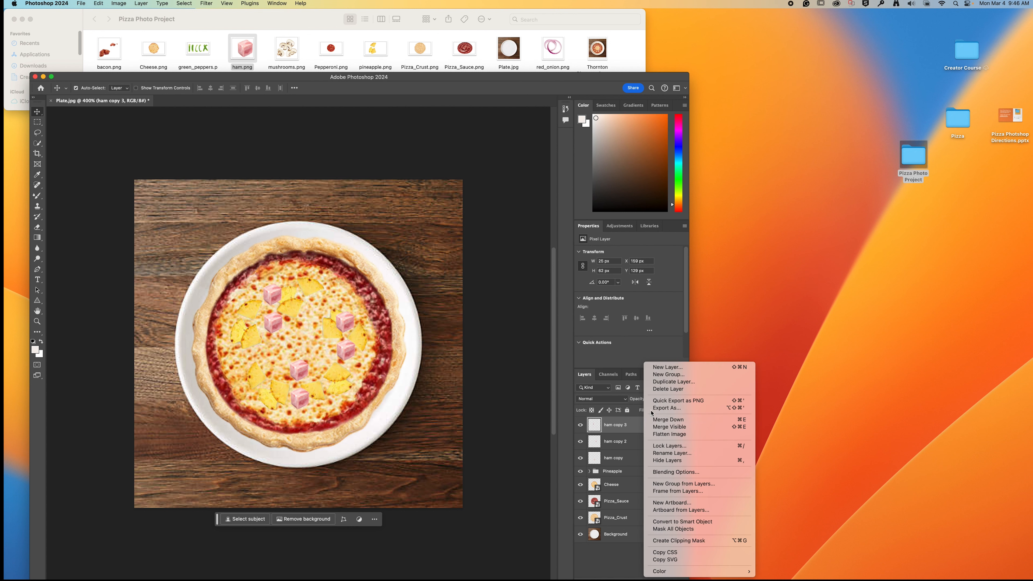
{"action": "left_click", "coordinate": [675, 382]}
{"action": "left_click", "coordinate": [593, 252]}
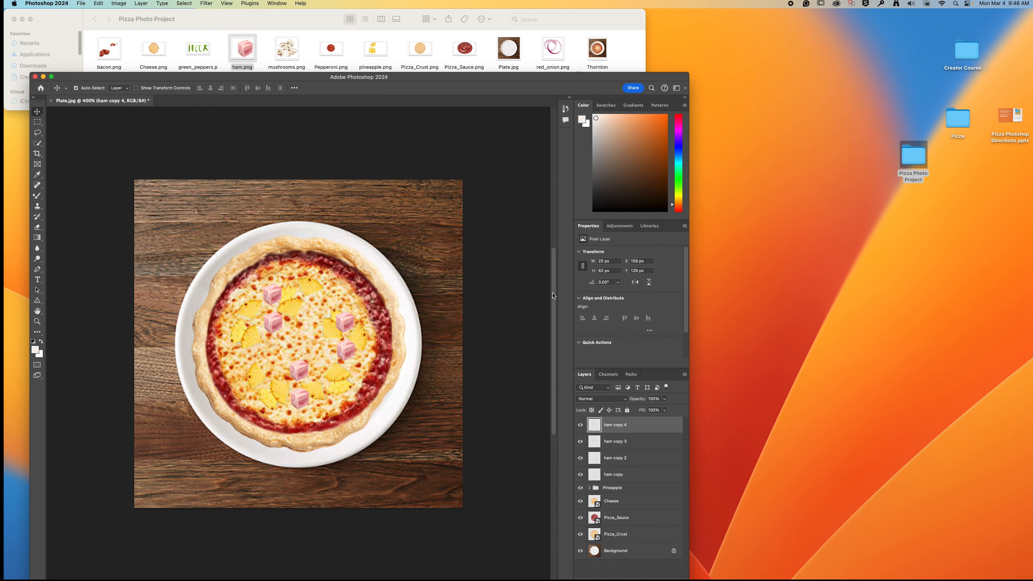
{"action": "mouse_move", "coordinate": [270, 323]}
{"action": "left_mouse_down"}
{"action": "mouse_move", "coordinate": [245, 357]}
{"action": "mouse_move", "coordinate": [288, 313]}
{"action": "left_mouse_up"}
Step: Duplicate ham copy 3 as ham copy 5 and space the two pairs across the upper left and upper right of the cheese
{"action": "right_click", "coordinate": [632, 444]}
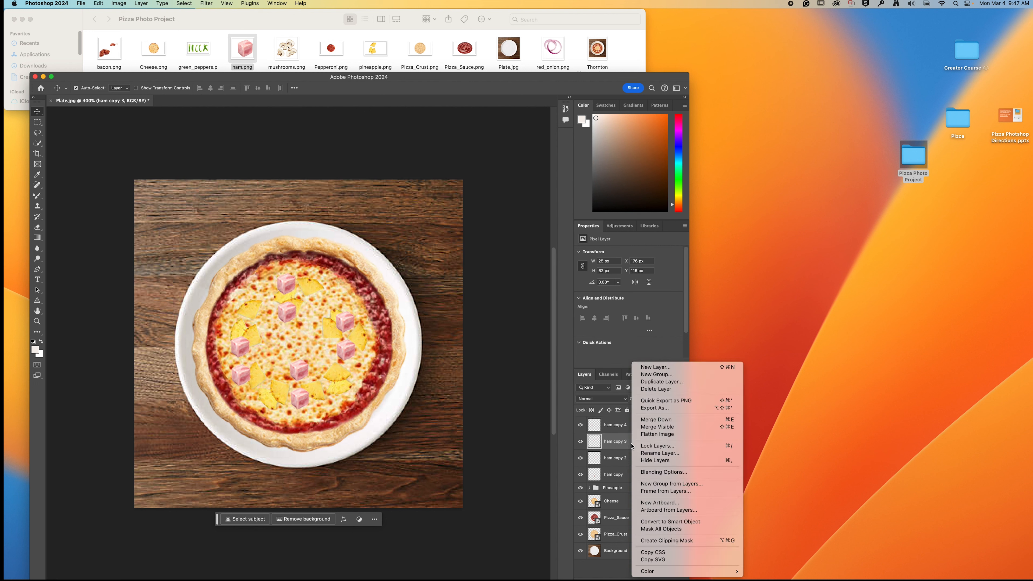
{"action": "left_click", "coordinate": [677, 382]}
{"action": "left_click", "coordinate": [594, 249]}
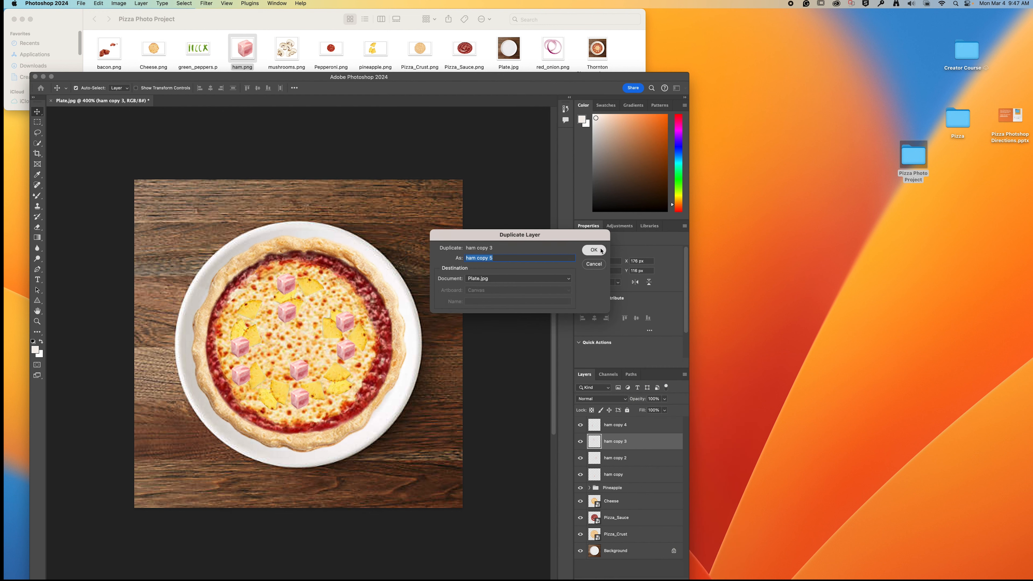
{"action": "mouse_move", "coordinate": [283, 311]}
{"action": "left_mouse_down"}
{"action": "mouse_move", "coordinate": [321, 314]}
{"action": "mouse_move", "coordinate": [268, 325]}
{"action": "left_mouse_up"}
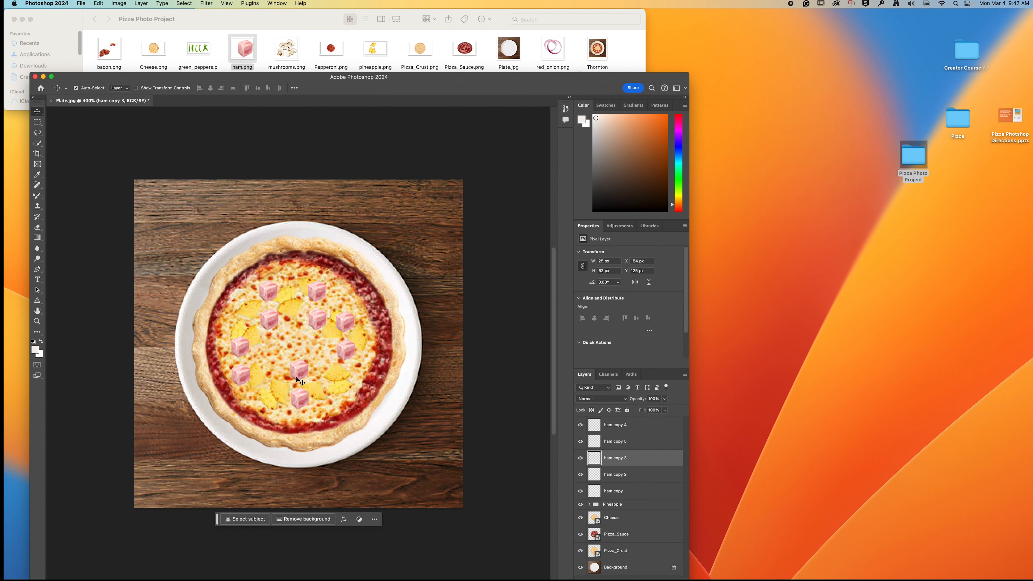
Step: Nudge the bottom, left, upper and right ham pairs to even their spacing around the cheese
{"action": "left_click_drag", "start_coordinate": [295, 368], "coordinate": [301, 381]}
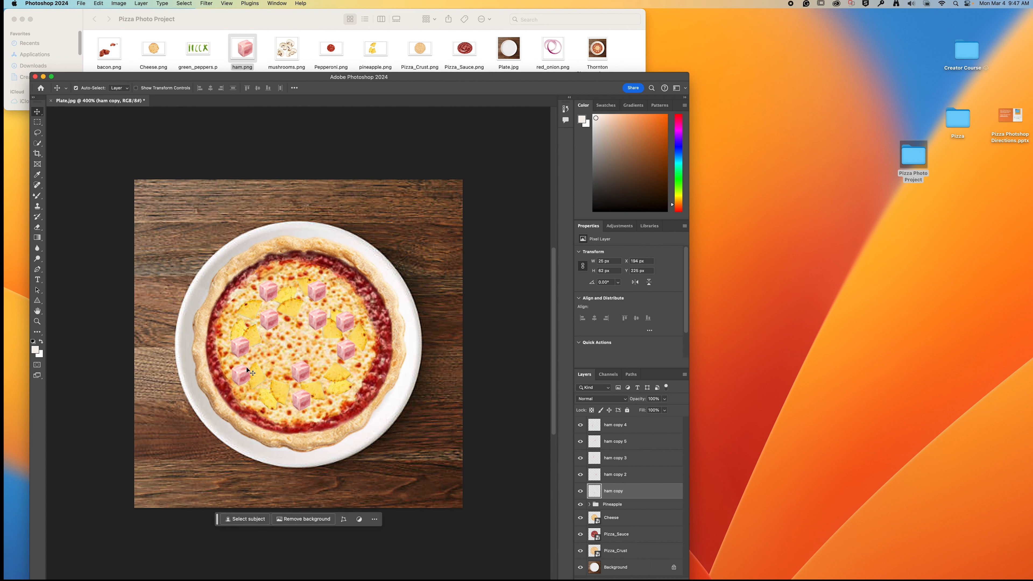
{"action": "left_click_drag", "start_coordinate": [242, 371], "coordinate": [249, 365]}
{"action": "left_click_drag", "start_coordinate": [348, 349], "coordinate": [356, 349]}
{"action": "left_click_drag", "start_coordinate": [287, 324], "coordinate": [266, 293]}
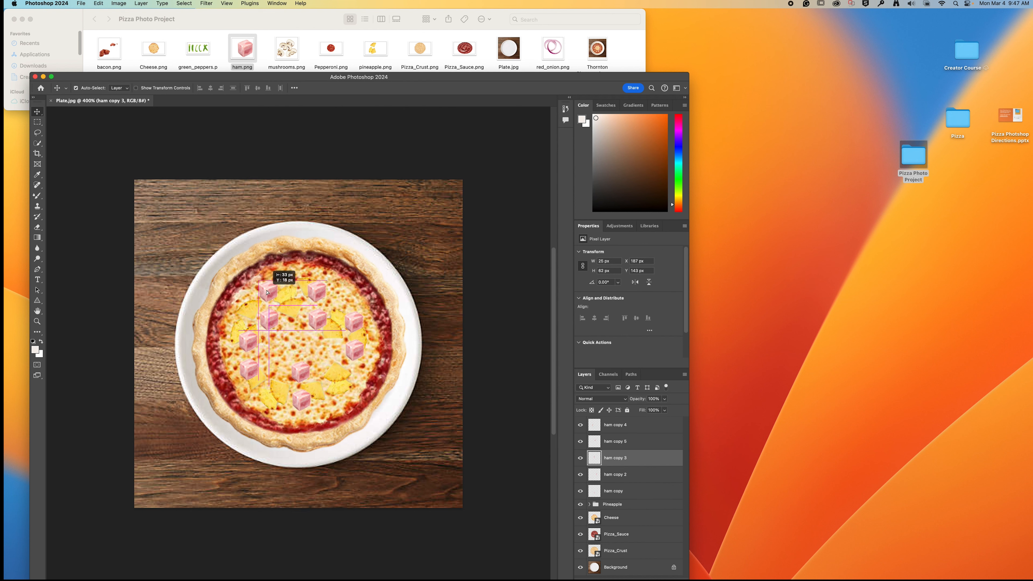
{"action": "left_click_drag", "start_coordinate": [355, 351], "coordinate": [355, 359]}
Step: Place bacon.png near the cheese's center scaled to about 36%, and duplicate it as bacon copy above the original piece
{"action": "left_click_drag", "start_coordinate": [99, 51], "coordinate": [273, 371]}
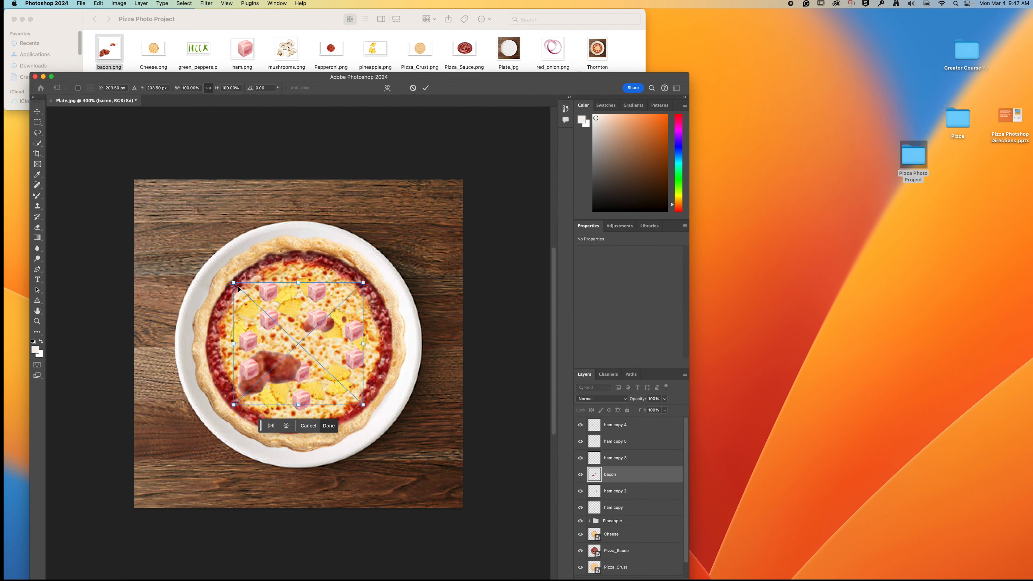
{"action": "left_click_drag", "start_coordinate": [239, 289], "coordinate": [302, 350]}
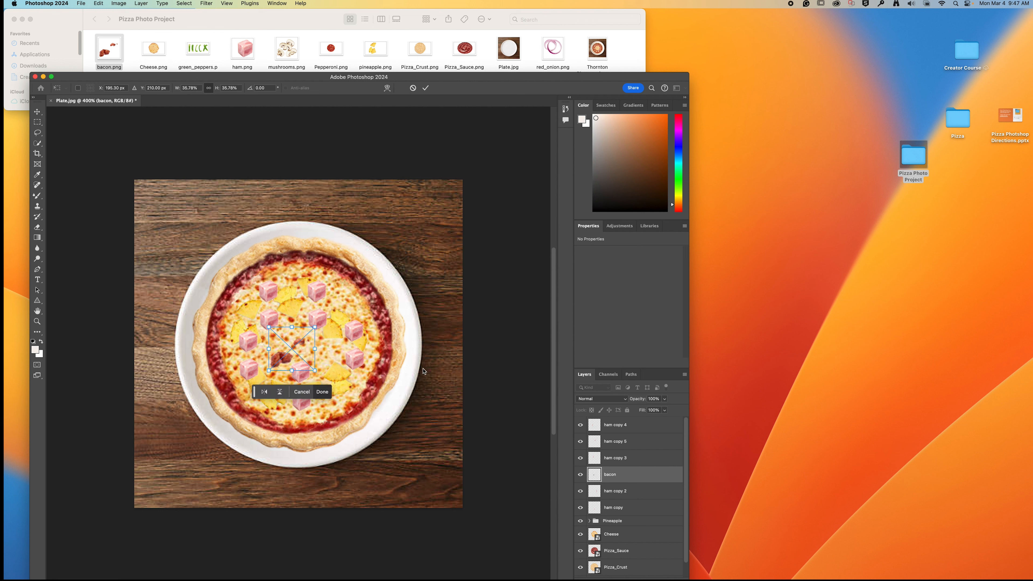
{"action": "right_click", "coordinate": [644, 476]}
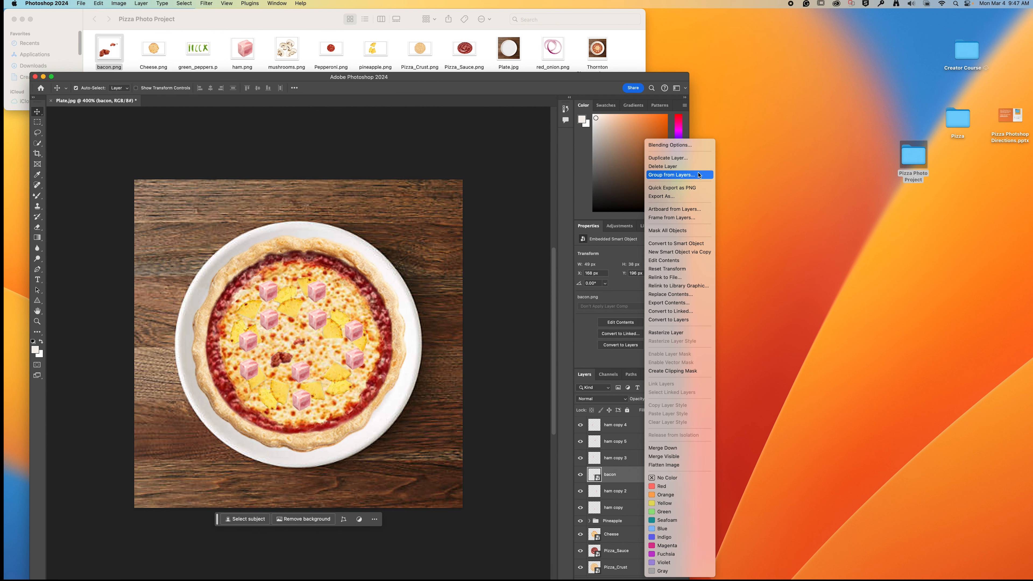
{"action": "left_click", "coordinate": [691, 158]}
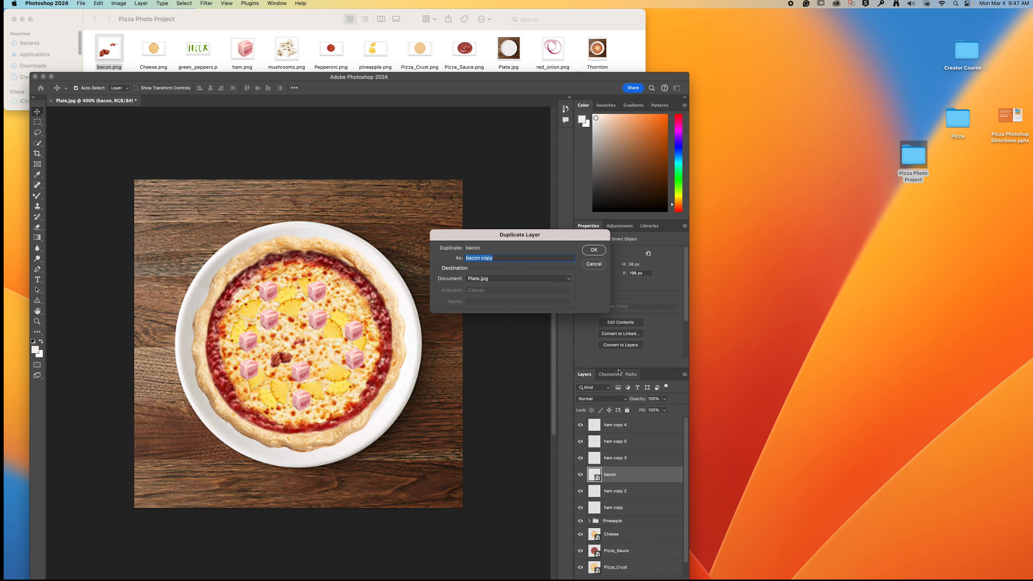
{"action": "left_click", "coordinate": [594, 250]}
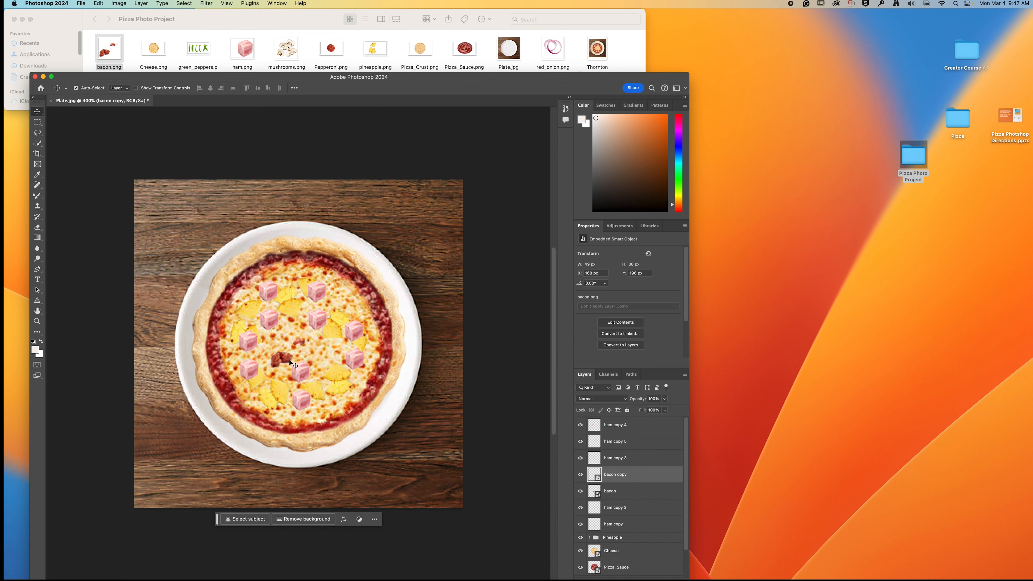
{"action": "left_click_drag", "start_coordinate": [292, 364], "coordinate": [295, 304]}
Step: Move the bacon and bacon copy layers to the top of the layer stack, above the ham layers
{"action": "left_click_drag", "start_coordinate": [633, 495], "coordinate": [635, 420]}
{"action": "left_click_drag", "start_coordinate": [625, 495], "coordinate": [636, 421]}
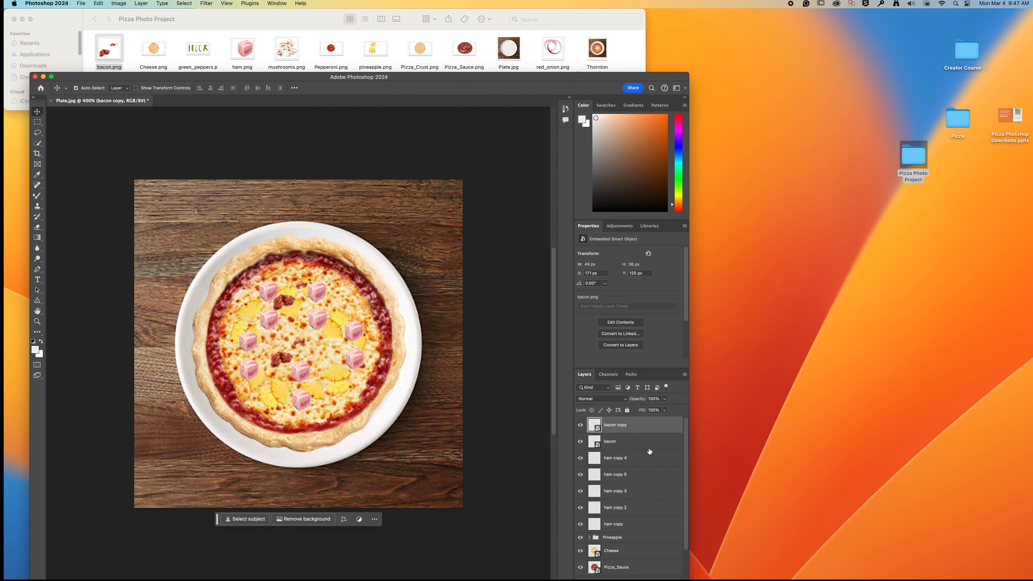
Step: Create a new layer group, move all five ham copy layers into it and collapse the group
{"action": "left_click", "coordinate": [645, 458]}
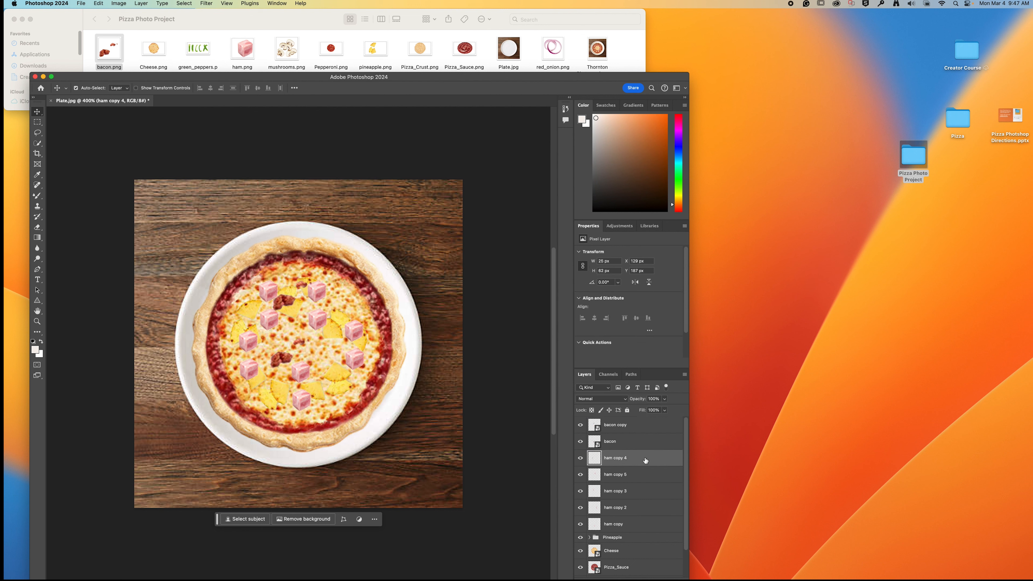
{"action": "scroll", "coordinate": [646, 474], "scroll_direction": "down", "scroll_amount": 2}
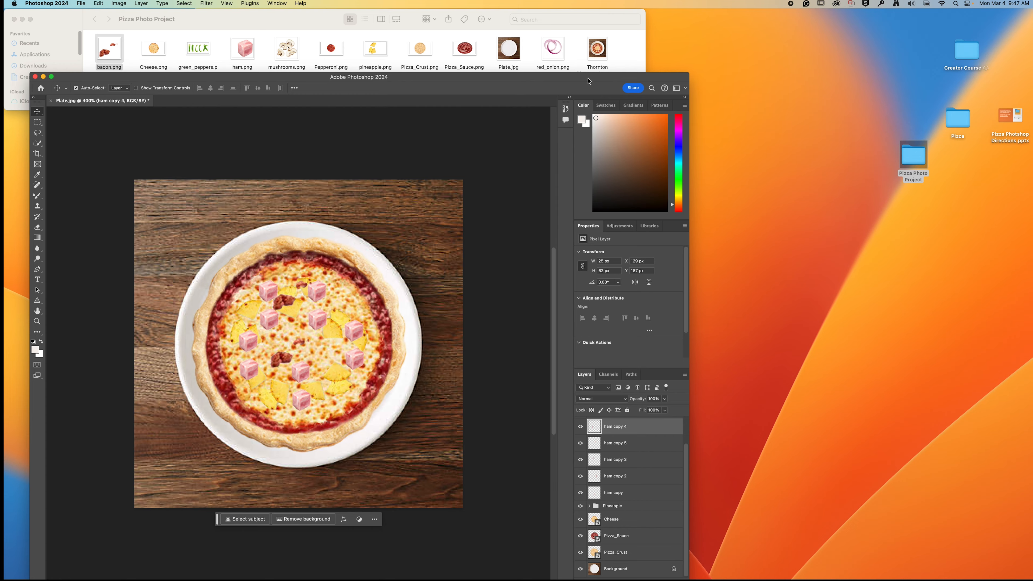
{"action": "left_click_drag", "start_coordinate": [588, 77], "coordinate": [592, 14]}
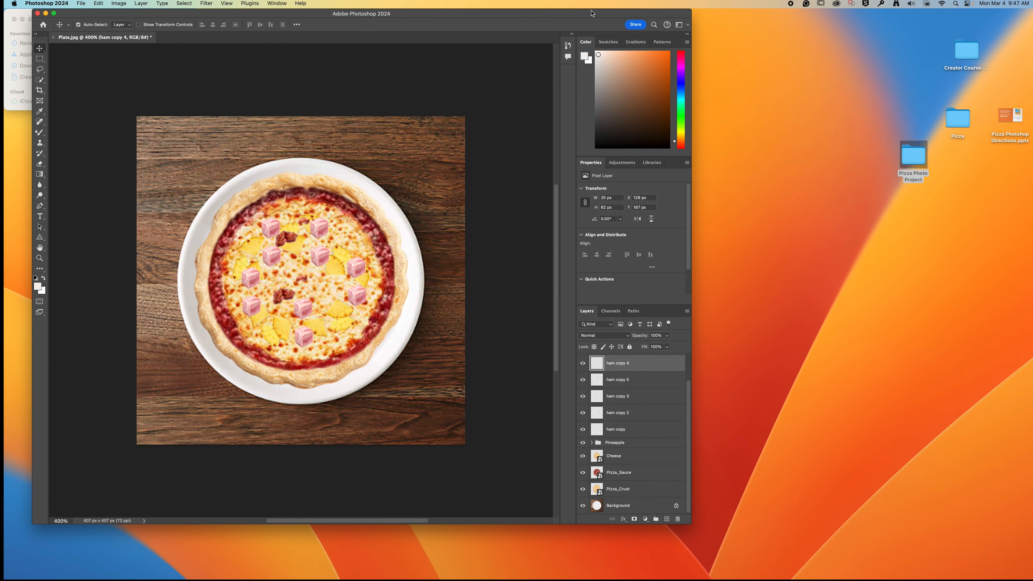
{"action": "left_click", "coordinate": [656, 519]}
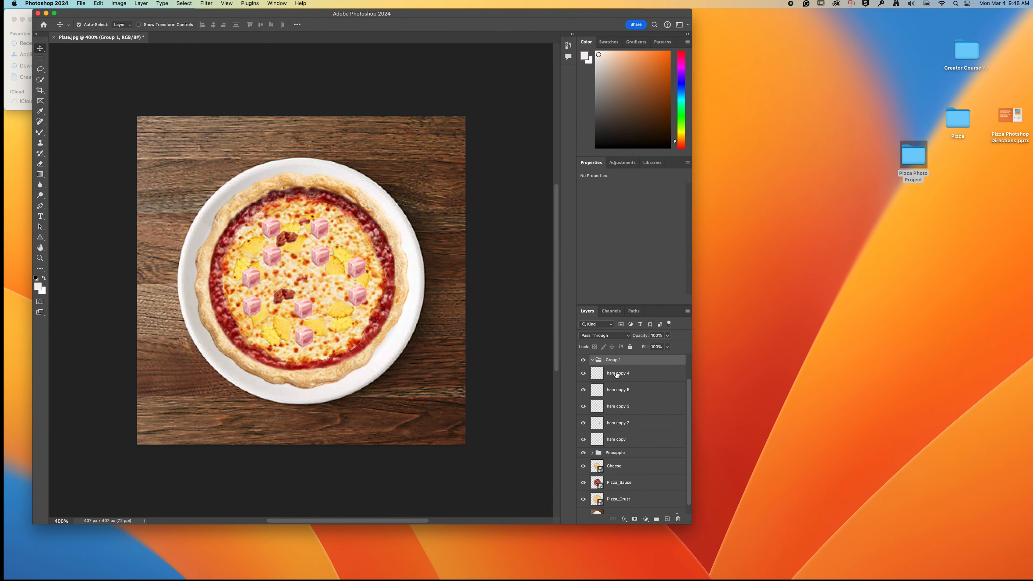
{"action": "left_click_drag", "start_coordinate": [616, 374], "coordinate": [618, 367]}
{"action": "left_click_drag", "start_coordinate": [620, 408], "coordinate": [618, 383]}
{"action": "left_click_drag", "start_coordinate": [619, 423], "coordinate": [620, 400]}
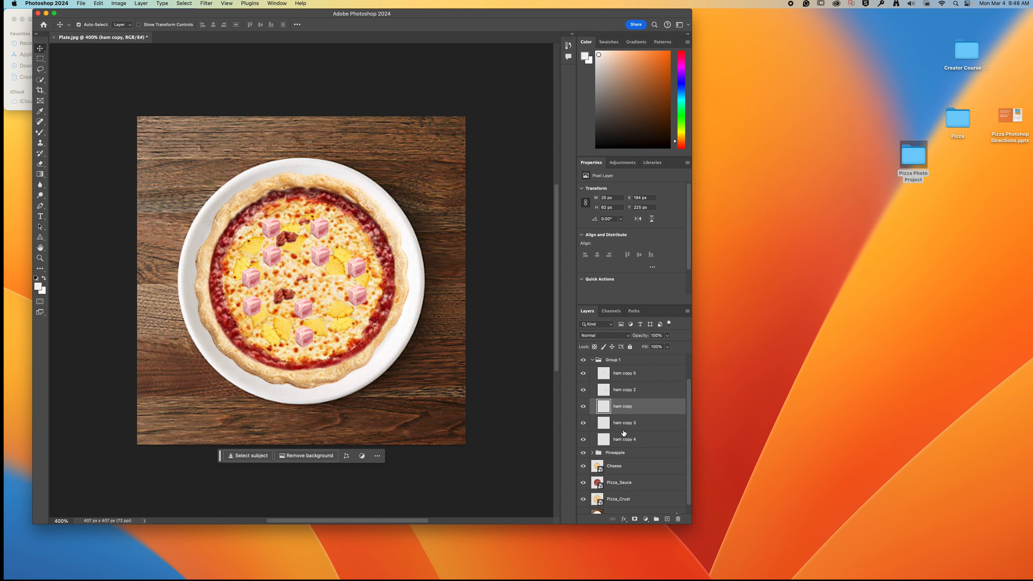
{"action": "scroll", "coordinate": [632, 387], "scroll_direction": "up", "scroll_amount": 1}
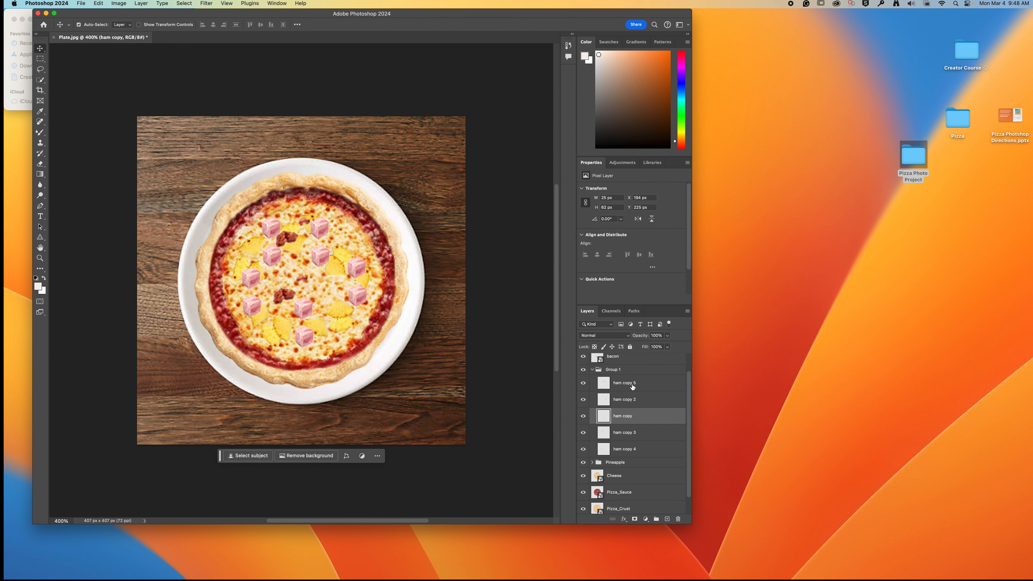
{"action": "left_click", "coordinate": [595, 369]}
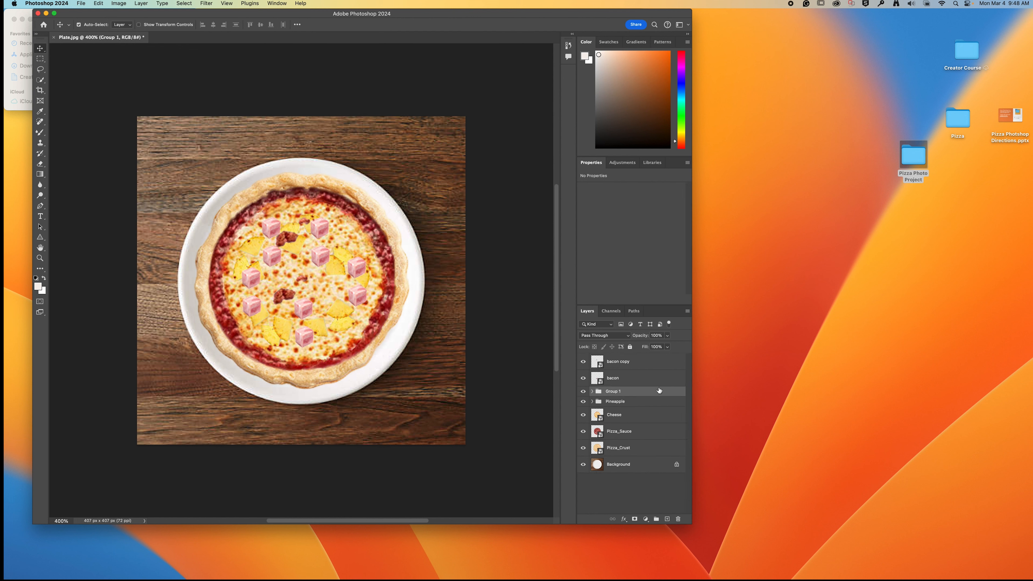
Step: Toggle the ham group's visibility off and on to check which toppings it contains
{"action": "left_click", "coordinate": [583, 392]}
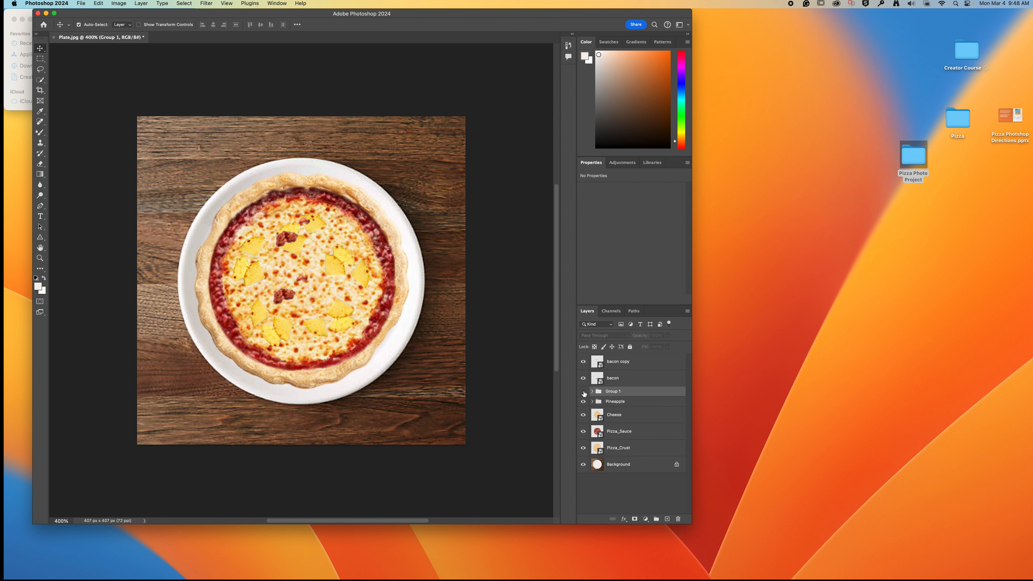
{"action": "left_click", "coordinate": [583, 392]}
{"action": "left_click", "coordinate": [583, 392]}
{"action": "left_click", "coordinate": [583, 392]}
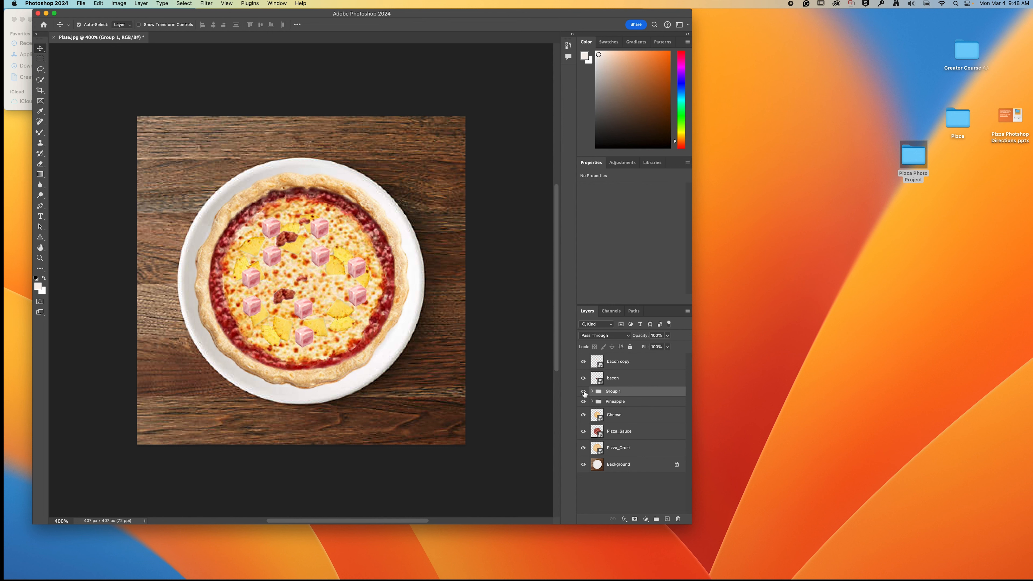
Step: Delete the bacon layer and shift the bacon copy piece slightly on the cheese
{"action": "left_click", "coordinate": [633, 366]}
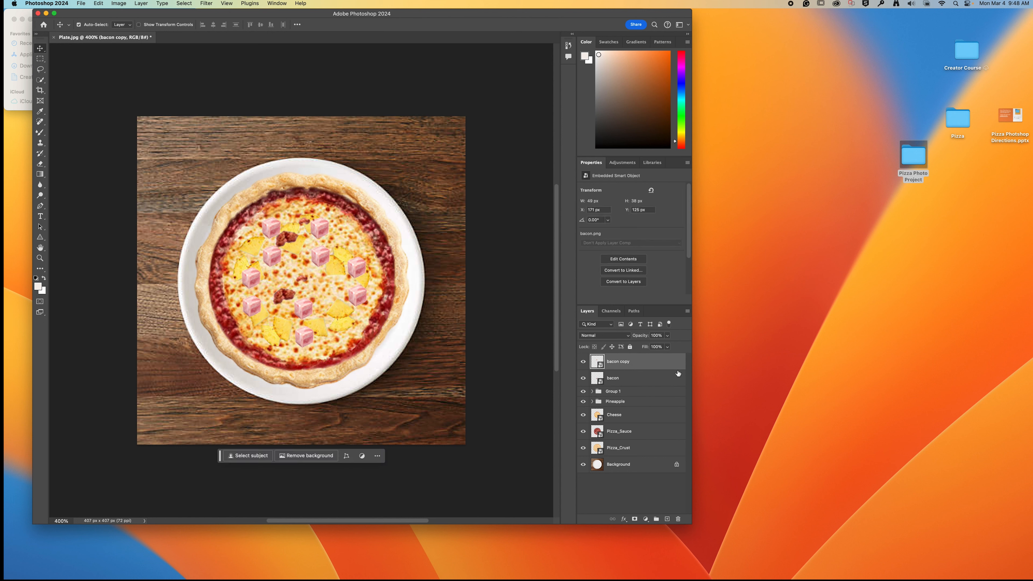
{"action": "left_click", "coordinate": [628, 385]}
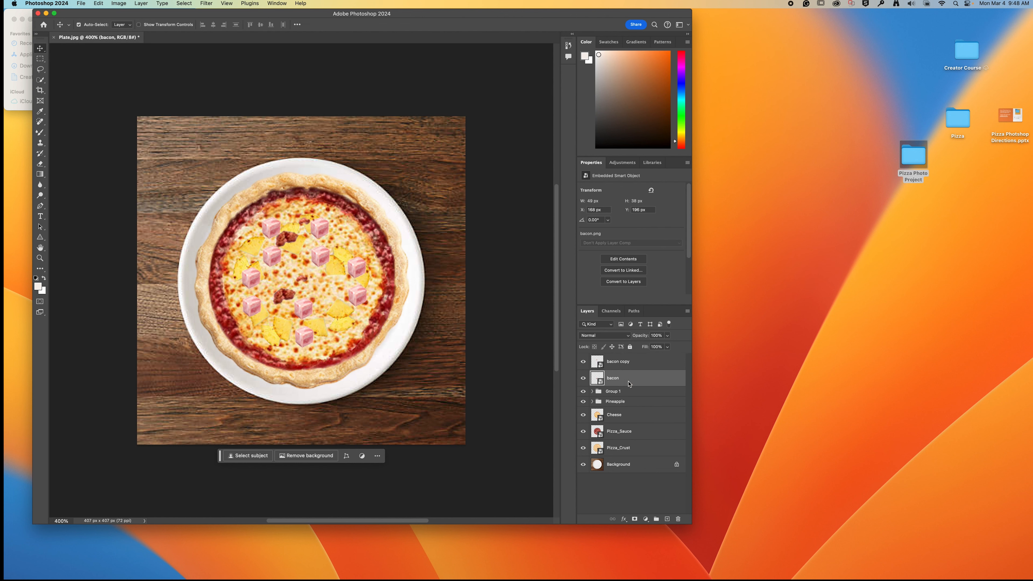
{"action": "right_click", "coordinate": [628, 384]}
{"action": "left_click", "coordinate": [663, 167]}
{"action": "left_click", "coordinate": [533, 186]}
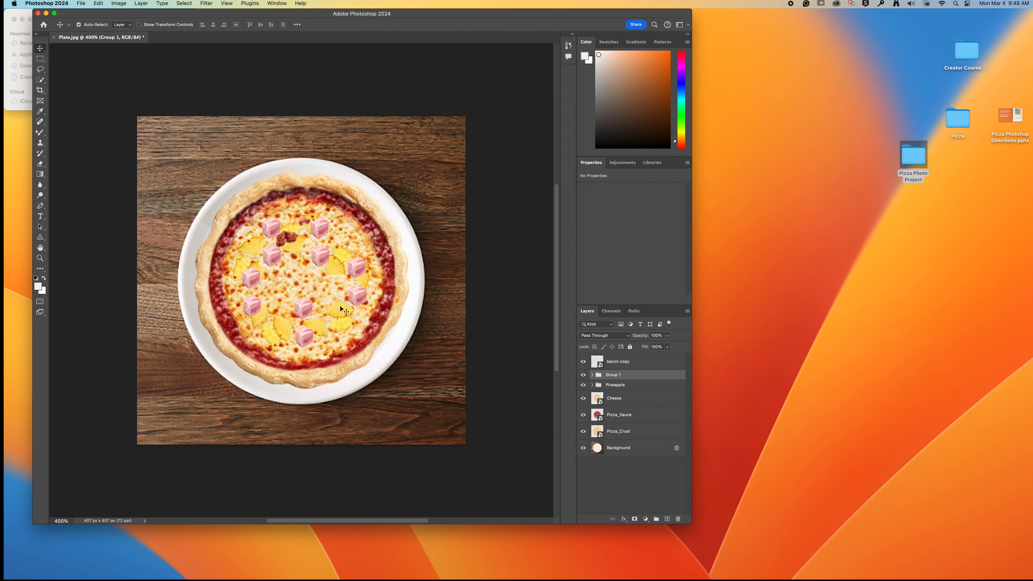
{"action": "mouse_move", "coordinate": [284, 240]}
{"action": "left_mouse_down"}
{"action": "mouse_move", "coordinate": [321, 238]}
{"action": "mouse_move", "coordinate": [290, 241]}
{"action": "left_mouse_up"}
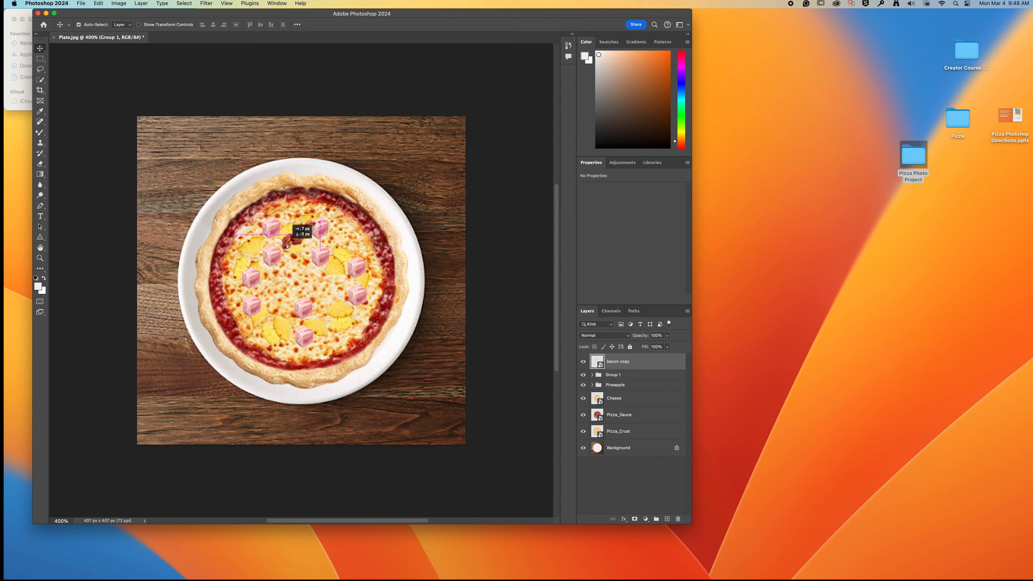
Step: Undo the bacon copy move and the deletion of the bacon layer
{"action": "left_click", "coordinate": [99, 3]}
{"action": "left_click", "coordinate": [102, 15]}
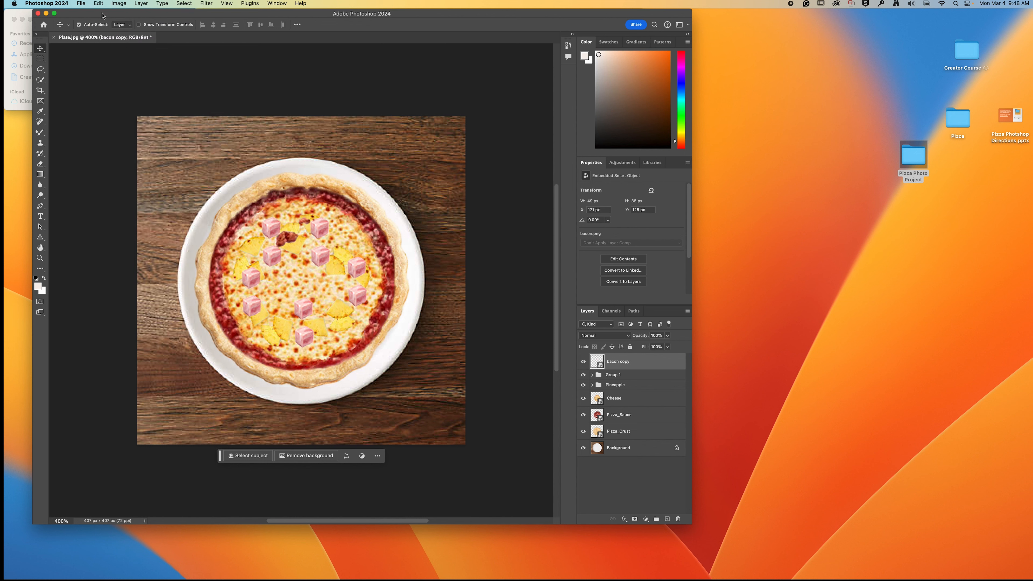
{"action": "left_click", "coordinate": [99, 4]}
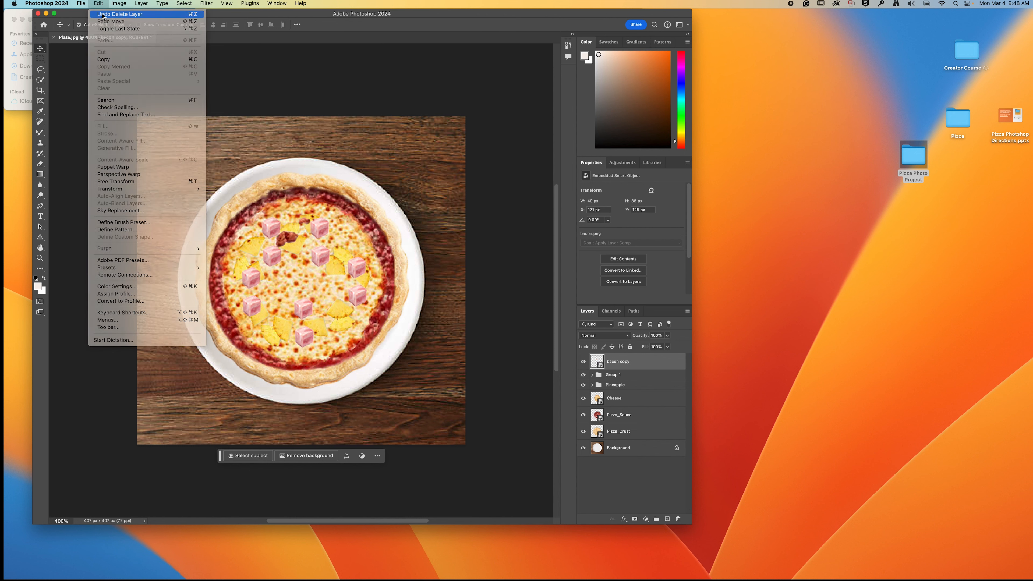
{"action": "left_click", "coordinate": [102, 16]}
Step: Duplicate bacon copy as bacon copy 2 and move the new piece to the right of the cheese's center
{"action": "left_click", "coordinate": [634, 361]}
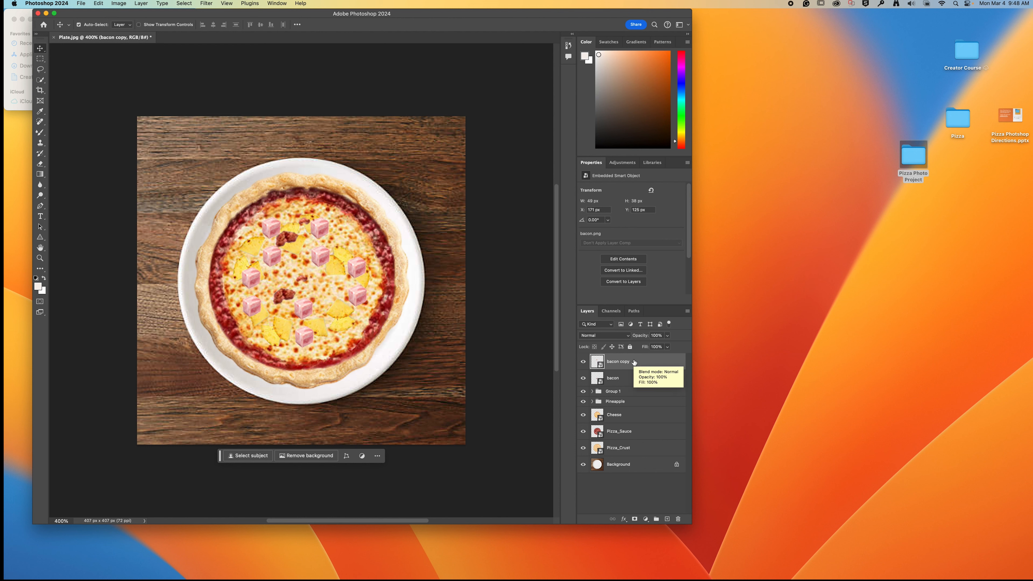
{"action": "right_click", "coordinate": [634, 362]}
{"action": "left_click", "coordinate": [657, 157]}
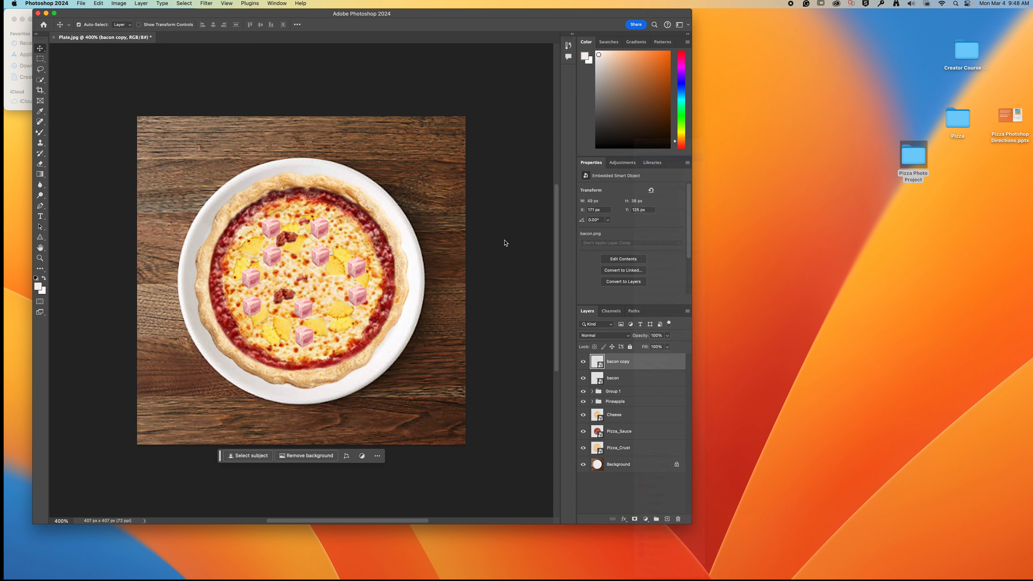
{"action": "left_click", "coordinate": [594, 250]}
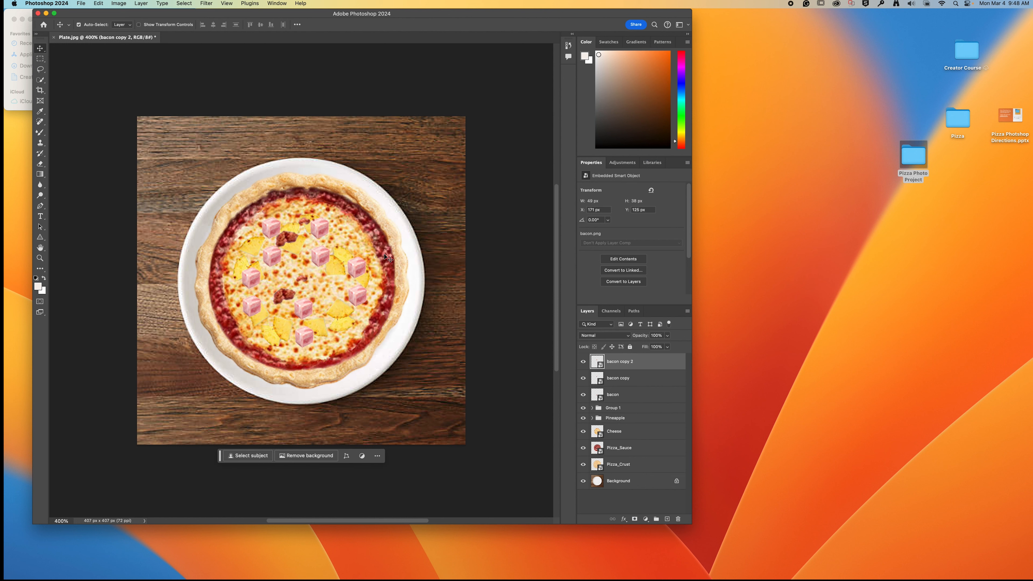
{"action": "left_click_drag", "start_coordinate": [295, 240], "coordinate": [338, 278]}
Step: Duplicate bacon copy 2 as bacon copy 3 and move the new piece to the bottom of the cheese
{"action": "right_click", "coordinate": [641, 368]}
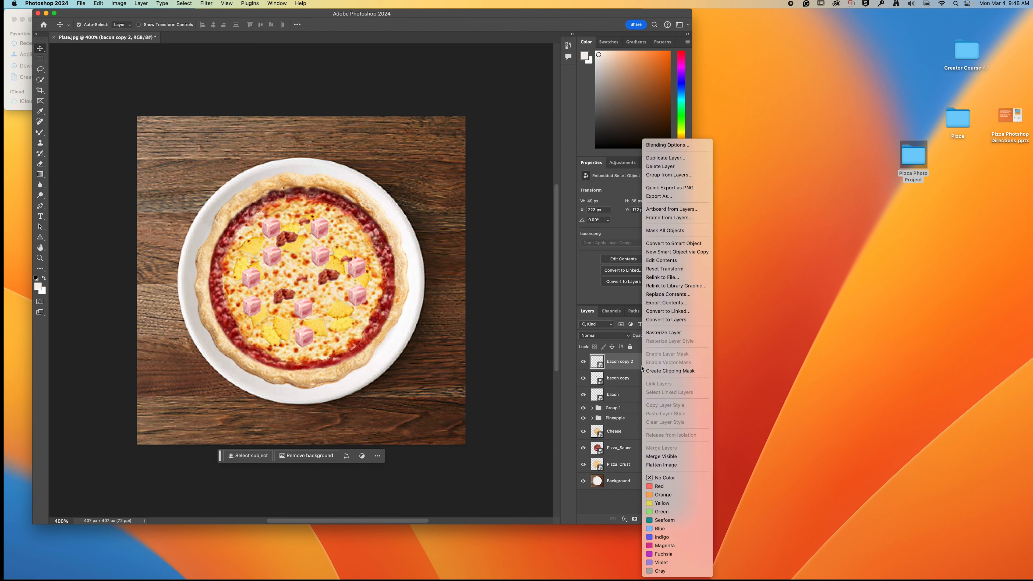
{"action": "left_click", "coordinate": [704, 158]}
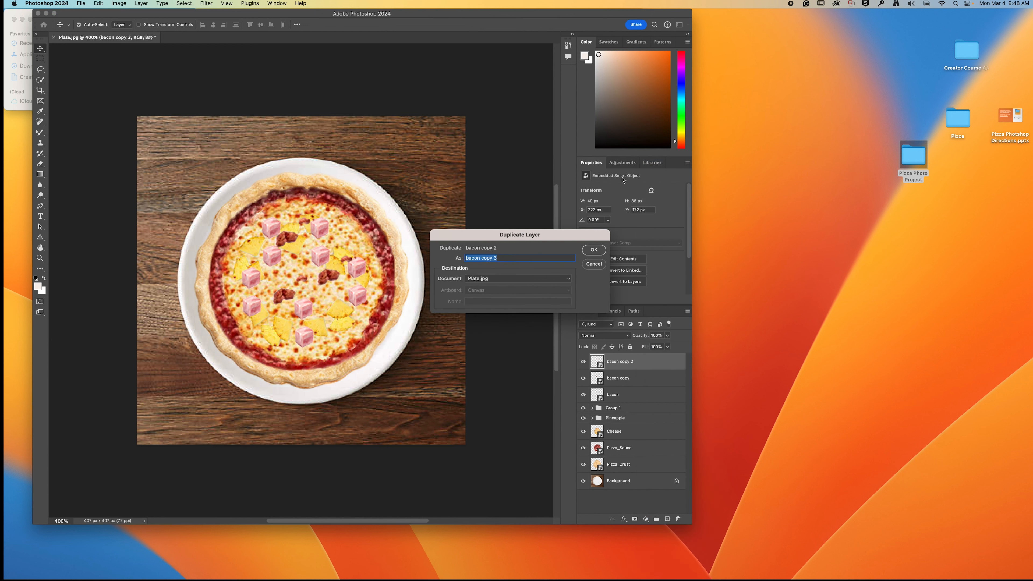
{"action": "left_click", "coordinate": [592, 249]}
{"action": "left_click_drag", "start_coordinate": [321, 280], "coordinate": [313, 348]}
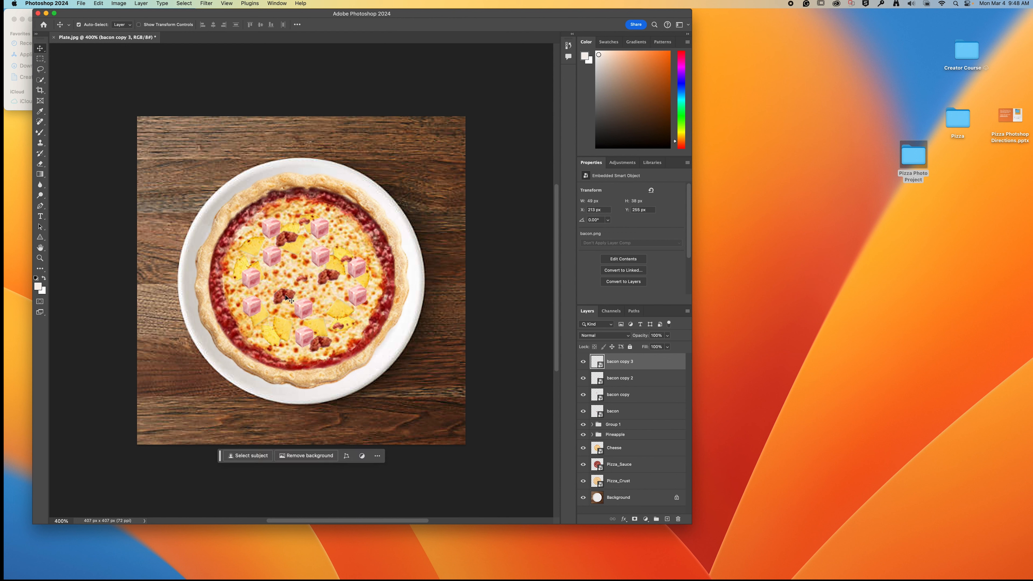
Step: Duplicate the original bacon layer as bacon copy 4
{"action": "left_click", "coordinate": [286, 297]}
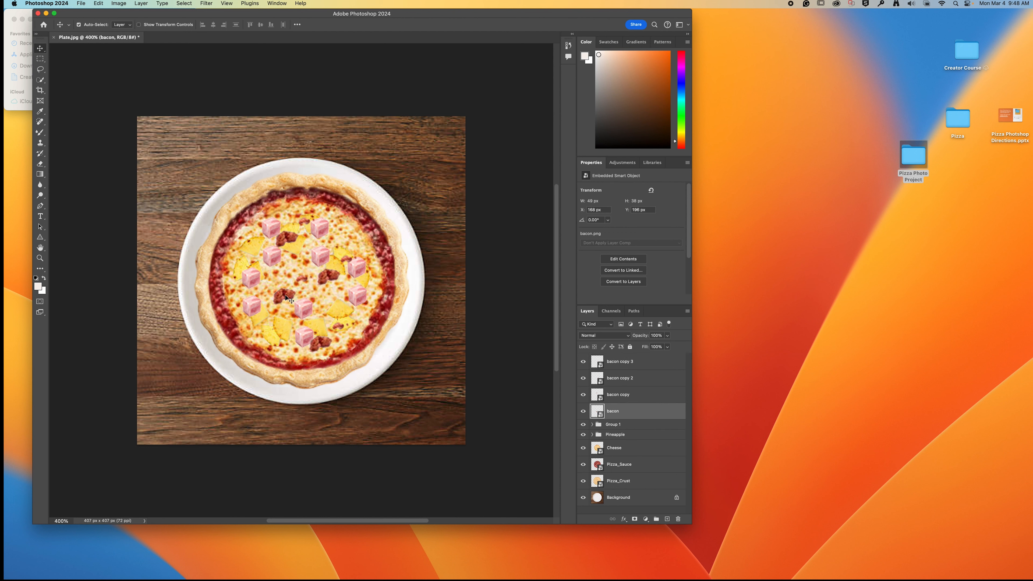
{"action": "right_click", "coordinate": [630, 411]}
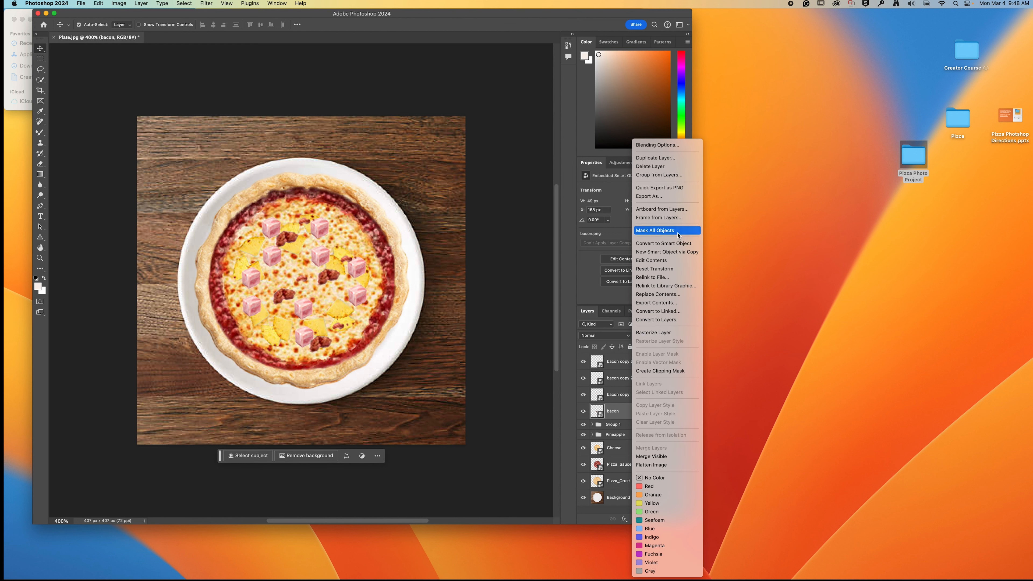
{"action": "left_click", "coordinate": [674, 160]}
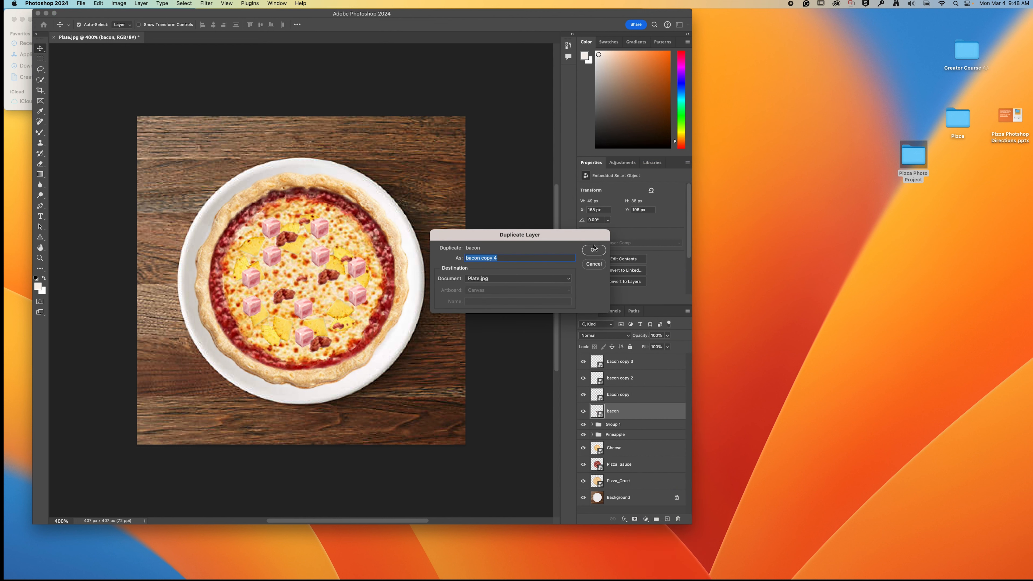
{"action": "left_click", "coordinate": [594, 250]}
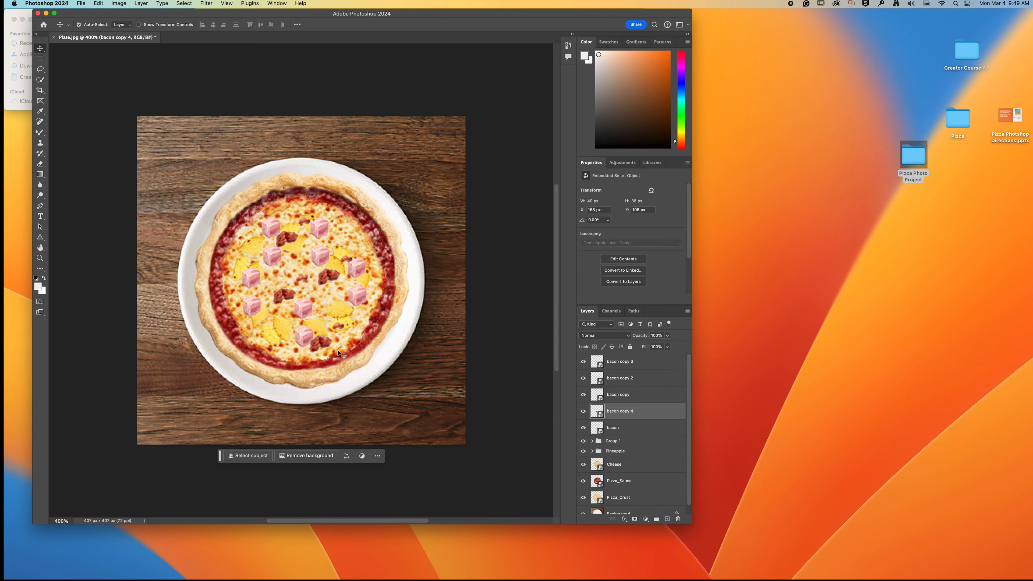
Step: Move one central bacon piece to the cheese's left side, and nudge the bottom and right bacon pieces slightly up and right
{"action": "mouse_move", "coordinate": [320, 344]}
{"action": "left_mouse_down"}
{"action": "mouse_move", "coordinate": [299, 342]}
{"action": "mouse_move", "coordinate": [323, 338]}
{"action": "left_mouse_up"}
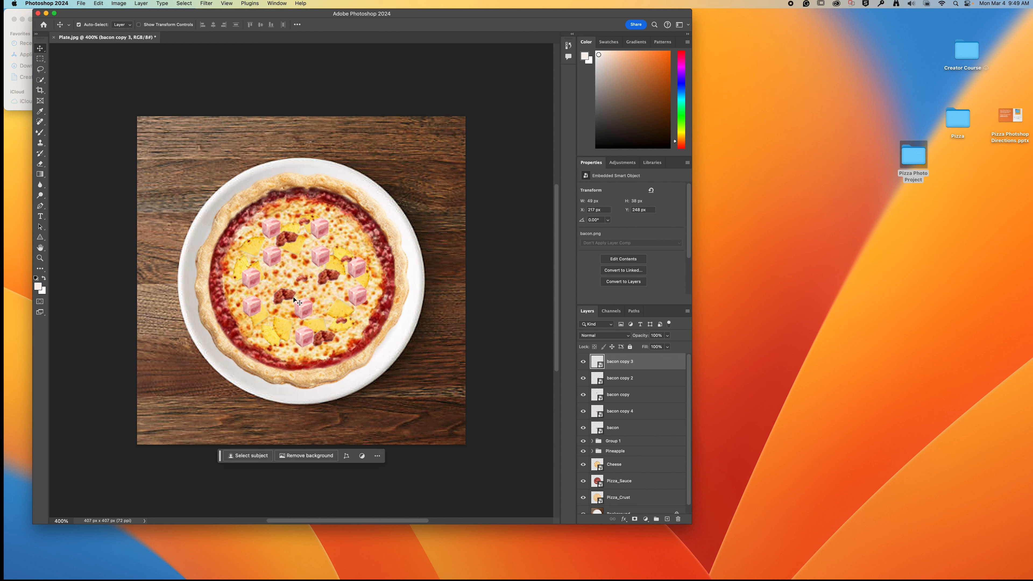
{"action": "left_click_drag", "start_coordinate": [294, 300], "coordinate": [254, 292]}
{"action": "left_click", "coordinate": [332, 277]}
{"action": "left_click_drag", "start_coordinate": [331, 277], "coordinate": [339, 264]}
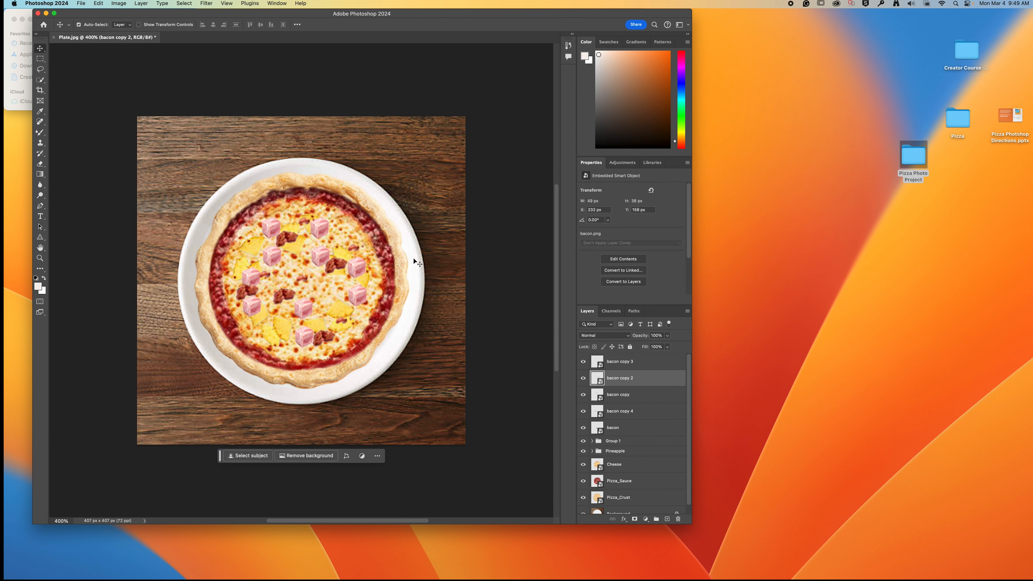
Step: Place the green_peppers image from the Pizza Photo Project folder on the pizza, scaled down and rotated about -29° over the cheese's upper left
{"action": "left_click_drag", "start_coordinate": [512, 15], "coordinate": [528, 72]}
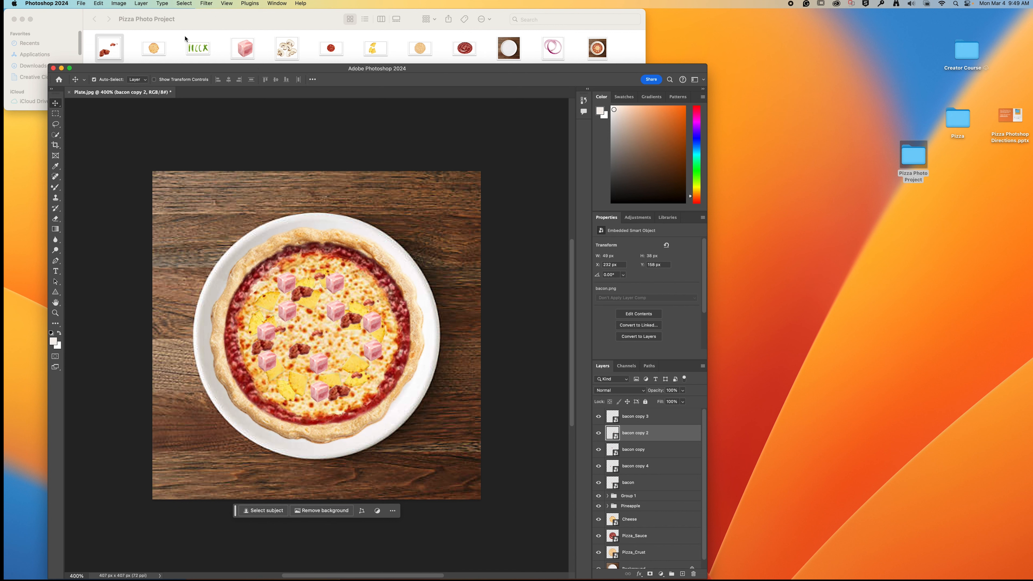
{"action": "left_click_drag", "start_coordinate": [210, 48], "coordinate": [309, 355]}
{"action": "left_click_drag", "start_coordinate": [483, 252], "coordinate": [267, 361]}
{"action": "left_click_drag", "start_coordinate": [207, 418], "coordinate": [316, 319]}
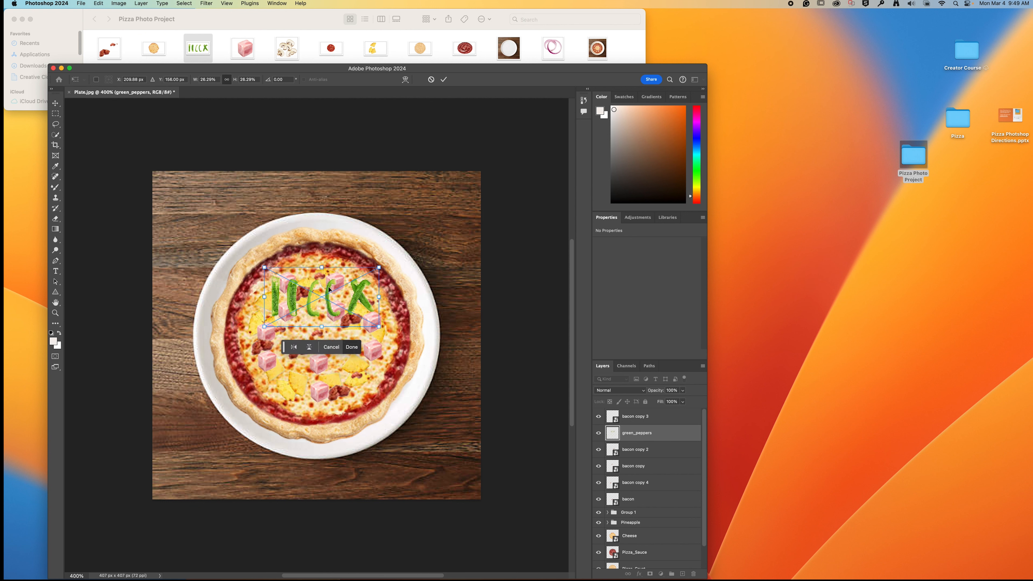
{"action": "mouse_move", "coordinate": [266, 261]}
{"action": "left_mouse_down"}
{"action": "mouse_move", "coordinate": [260, 268]}
{"action": "mouse_move", "coordinate": [267, 262]}
{"action": "left_mouse_up"}
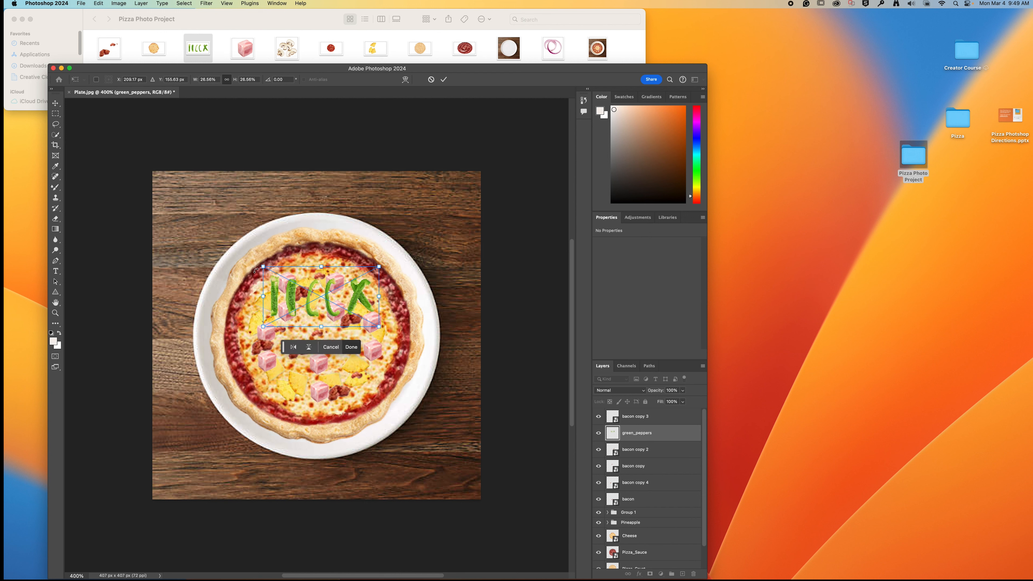
{"action": "left_click_drag", "start_coordinate": [256, 328], "coordinate": [280, 356]}
{"action": "left_click_drag", "start_coordinate": [317, 312], "coordinate": [288, 315]}
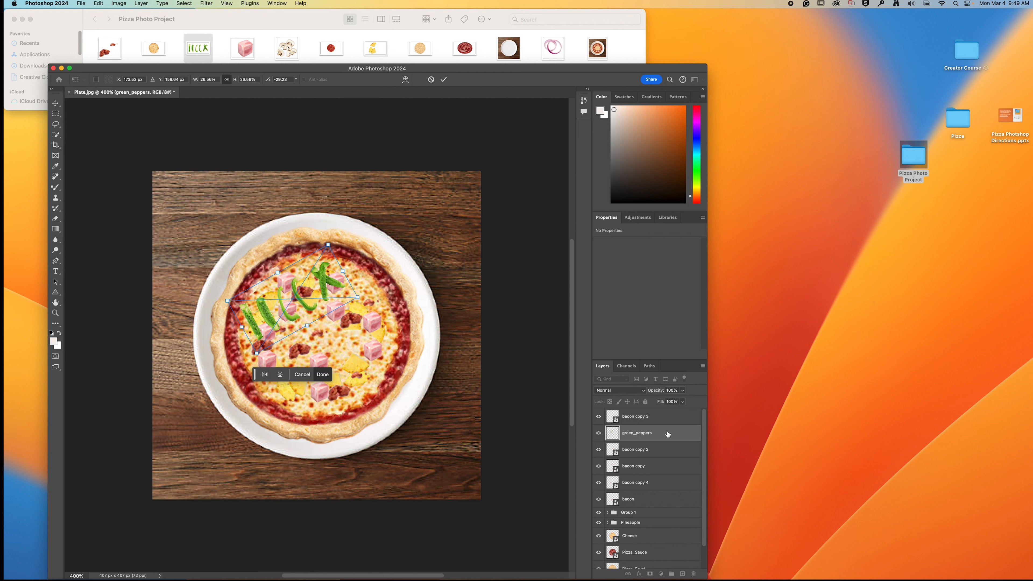
Step: Move the green_peppers layer down the stack, below the Pineapple group and directly above Cheese
{"action": "left_click_drag", "start_coordinate": [668, 435], "coordinate": [670, 474]}
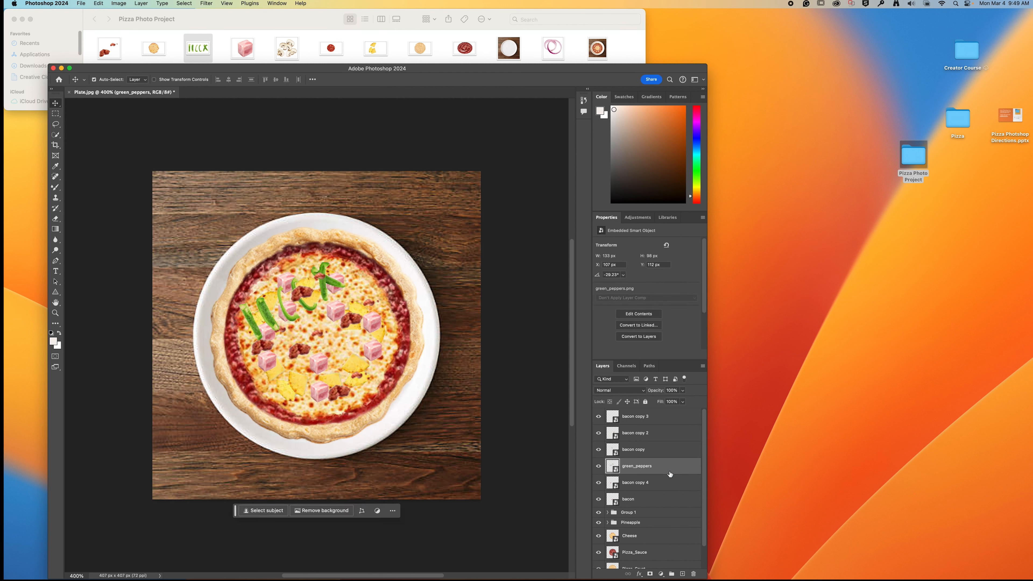
{"action": "left_click_drag", "start_coordinate": [666, 471], "coordinate": [665, 515]}
{"action": "scroll", "coordinate": [663, 500], "scroll_direction": "down", "scroll_amount": 1}
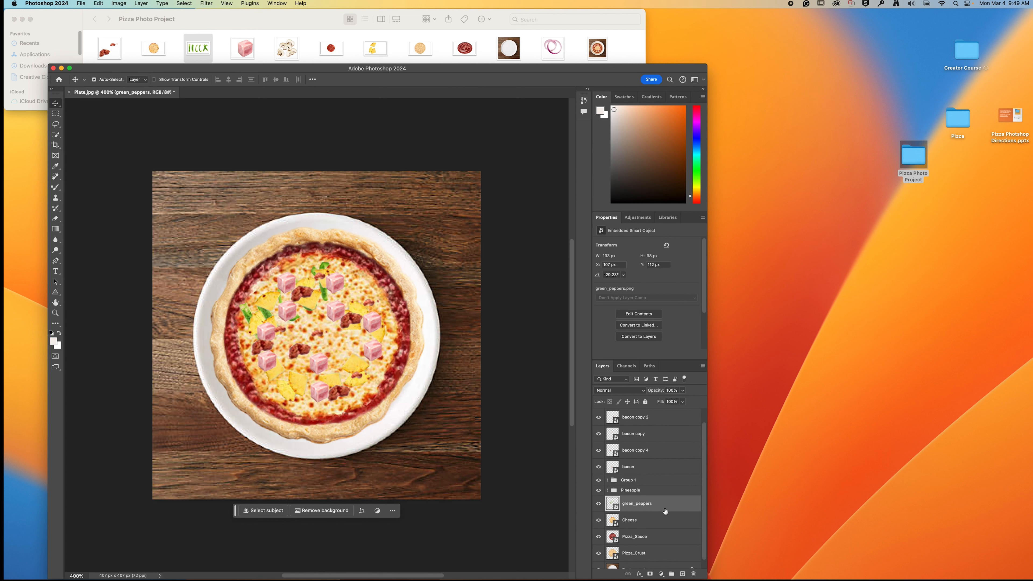
Step: Duplicate green_peppers as green_peppers copy and move the new peppers to the lower right of the cheese
{"action": "right_click", "coordinate": [665, 507]}
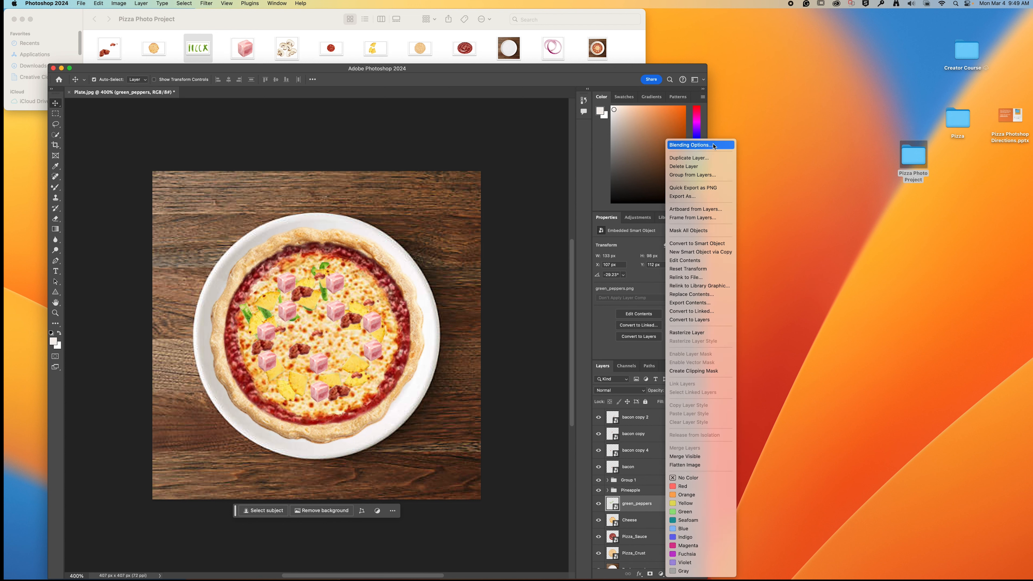
{"action": "left_click", "coordinate": [715, 159]}
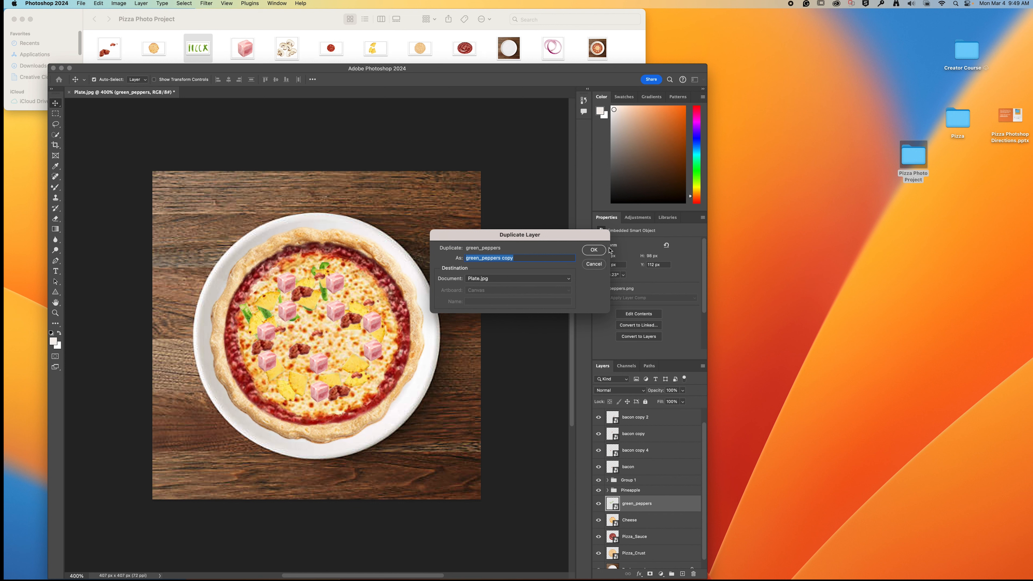
{"action": "left_click", "coordinate": [594, 249]}
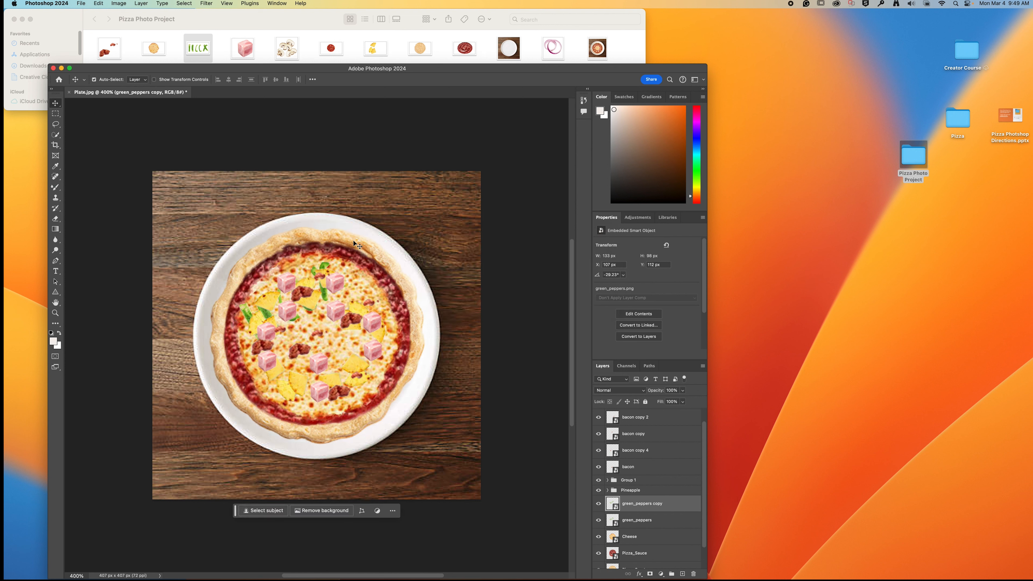
{"action": "left_click_drag", "start_coordinate": [246, 312], "coordinate": [297, 391]}
Step: Duplicate green_peppers copy as green_peppers copy 2 and move the new peppers up and left across the cheese
{"action": "right_click", "coordinate": [669, 508]}
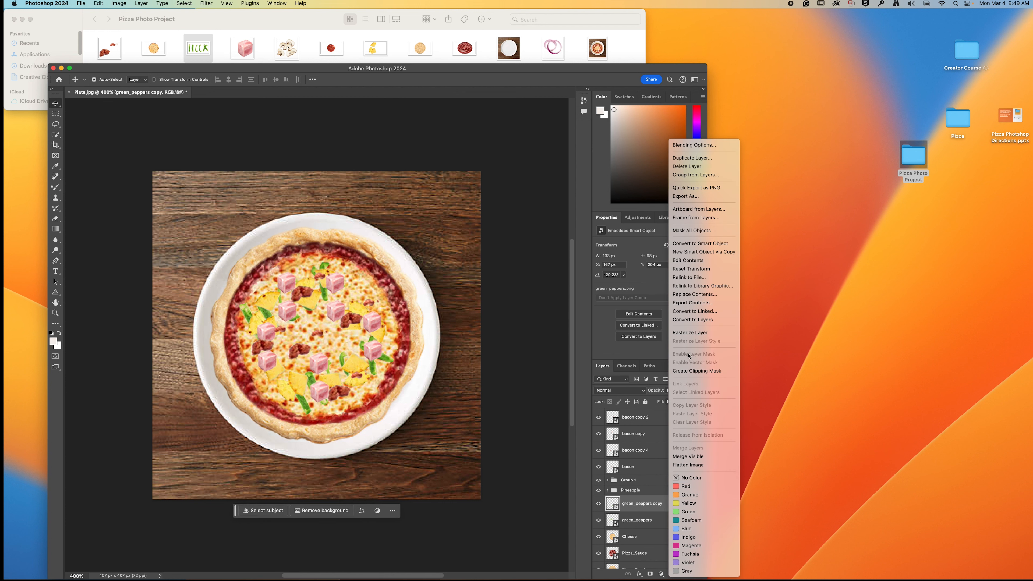
{"action": "left_click", "coordinate": [707, 159]}
{"action": "left_click", "coordinate": [593, 249]}
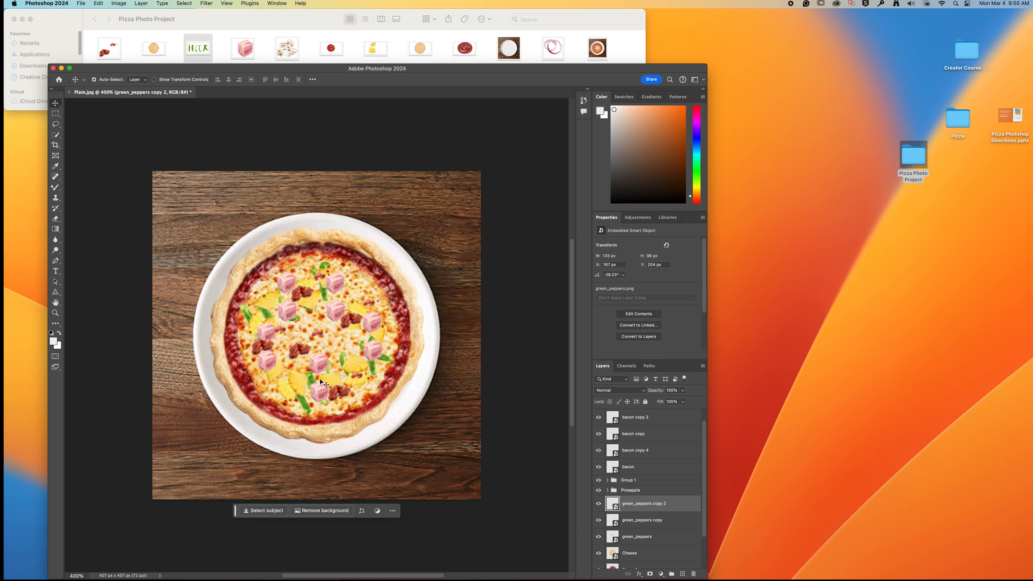
{"action": "left_click_drag", "start_coordinate": [320, 383], "coordinate": [272, 351]}
Step: Nudge green_peppers copy slightly up and left, and green_peppers copy 2 slightly down and right
{"action": "left_click", "coordinate": [372, 351]}
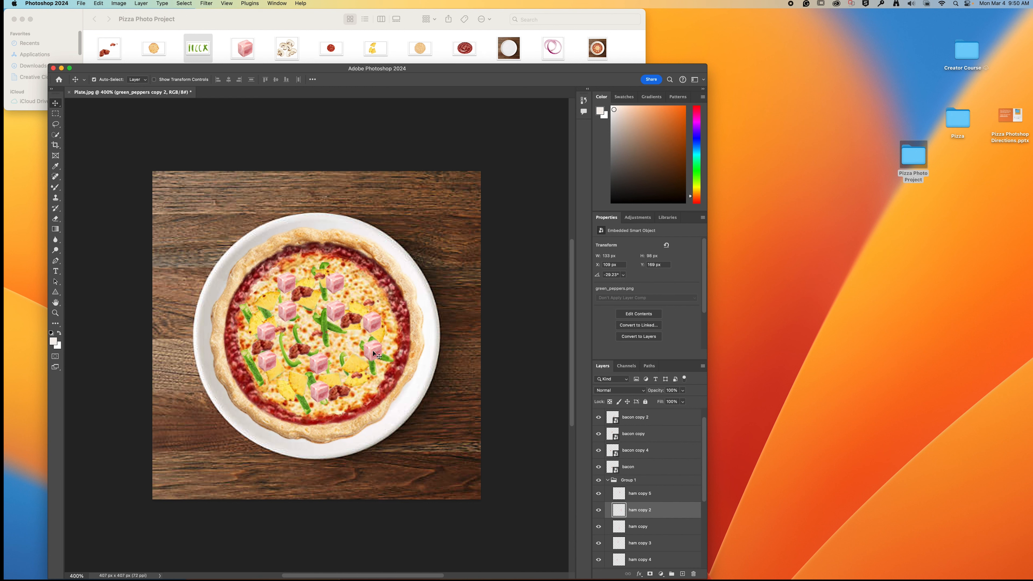
{"action": "left_click_drag", "start_coordinate": [373, 365], "coordinate": [372, 366]}
{"action": "left_click_drag", "start_coordinate": [327, 329], "coordinate": [330, 332]}
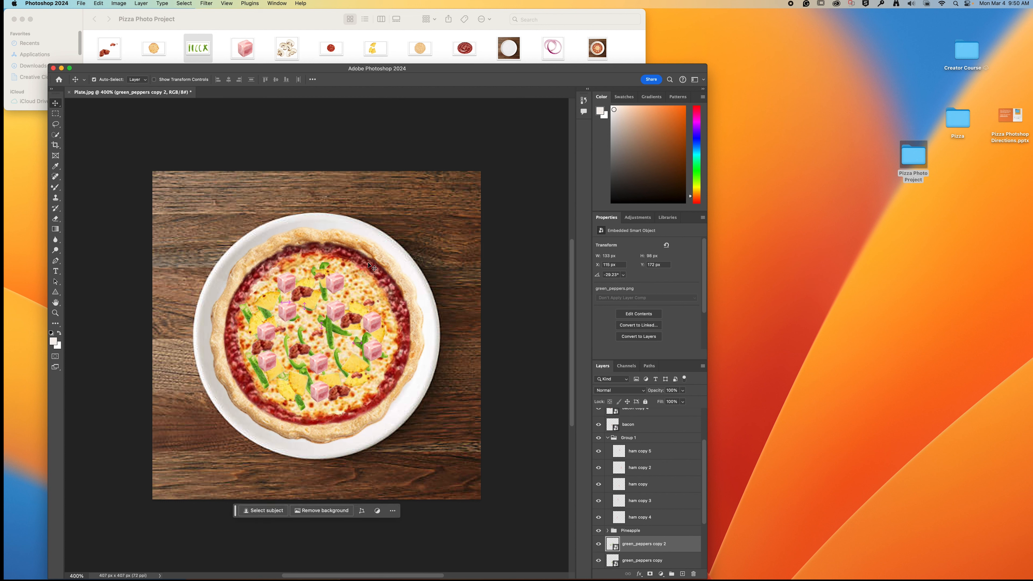
Step: Rotate green_peppers copy 2 slightly clockwise and move it up and right toward the center of the cheese
{"action": "left_click", "coordinate": [321, 271]}
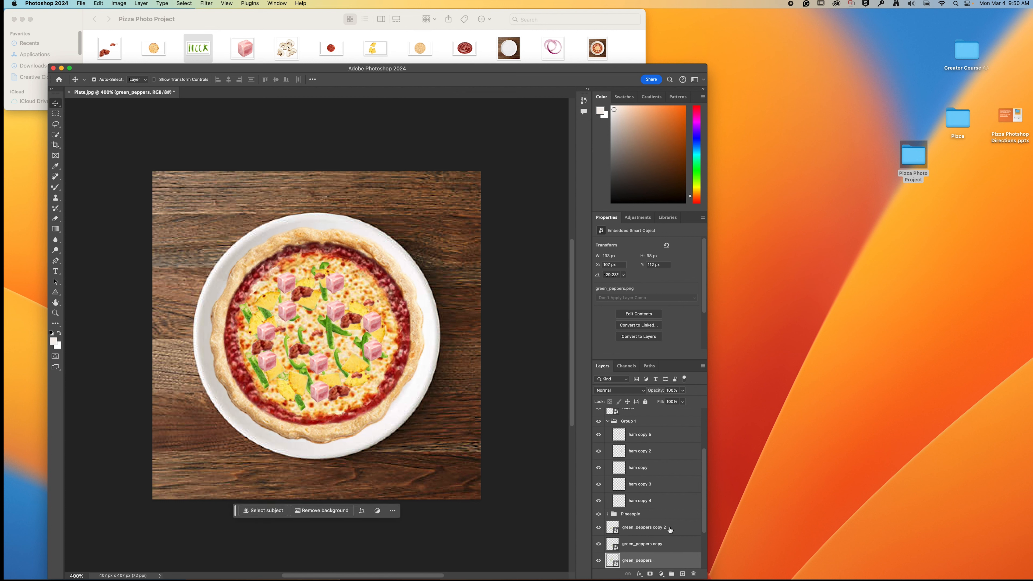
{"action": "left_click", "coordinate": [667, 512]}
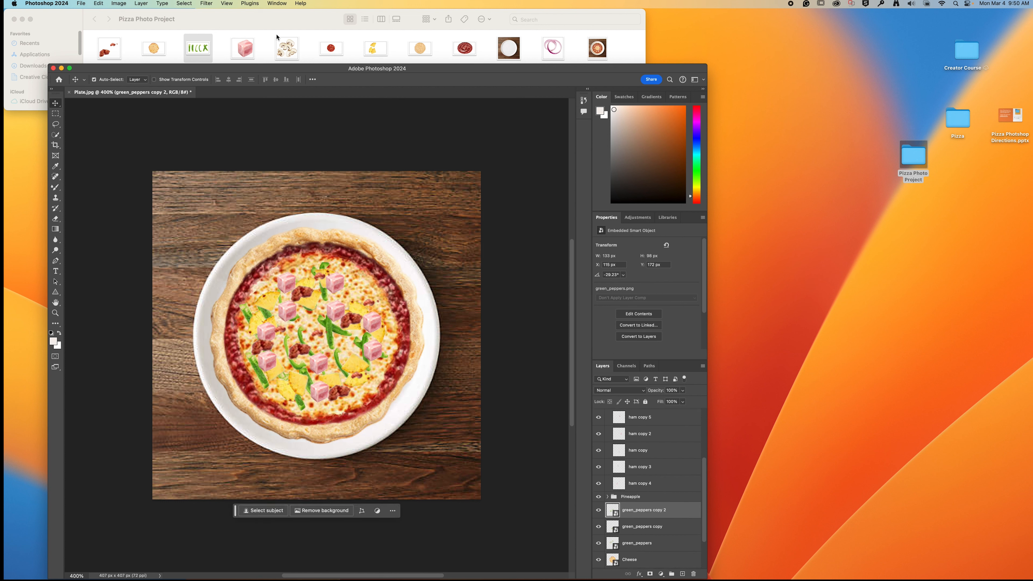
{"action": "left_click", "coordinate": [98, 4]}
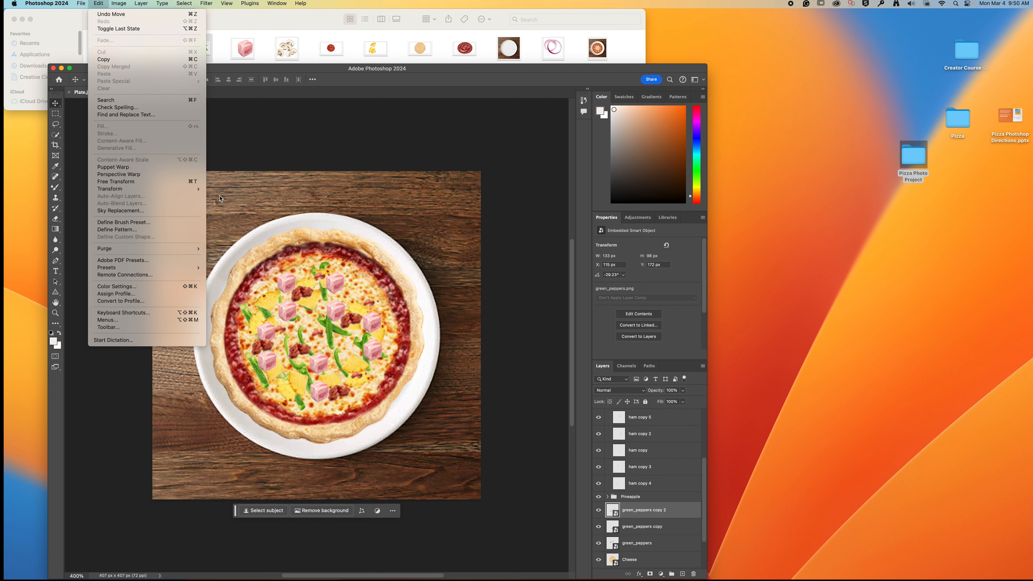
{"action": "mouse_move", "coordinate": [136, 189]}
{"action": "left_click", "coordinate": [222, 208]}
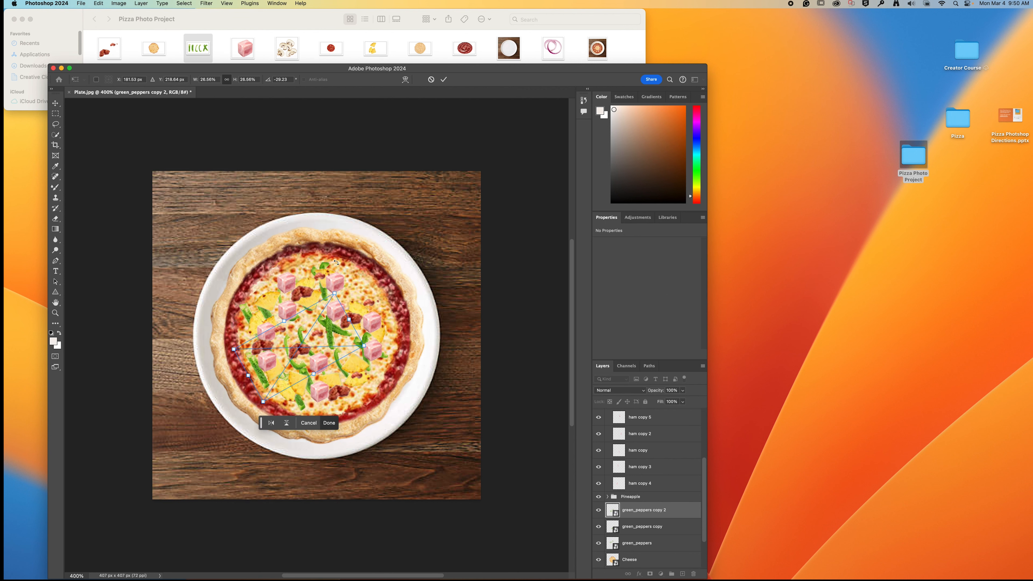
{"action": "mouse_move", "coordinate": [338, 288]}
{"action": "left_mouse_down"}
{"action": "mouse_move", "coordinate": [364, 341]}
{"action": "mouse_move", "coordinate": [360, 370]}
{"action": "mouse_move", "coordinate": [341, 390]}
{"action": "mouse_move", "coordinate": [360, 350]}
{"action": "mouse_move", "coordinate": [340, 316]}
{"action": "mouse_move", "coordinate": [345, 290]}
{"action": "left_mouse_up"}
{"action": "left_click_drag", "start_coordinate": [324, 328], "coordinate": [349, 303]}
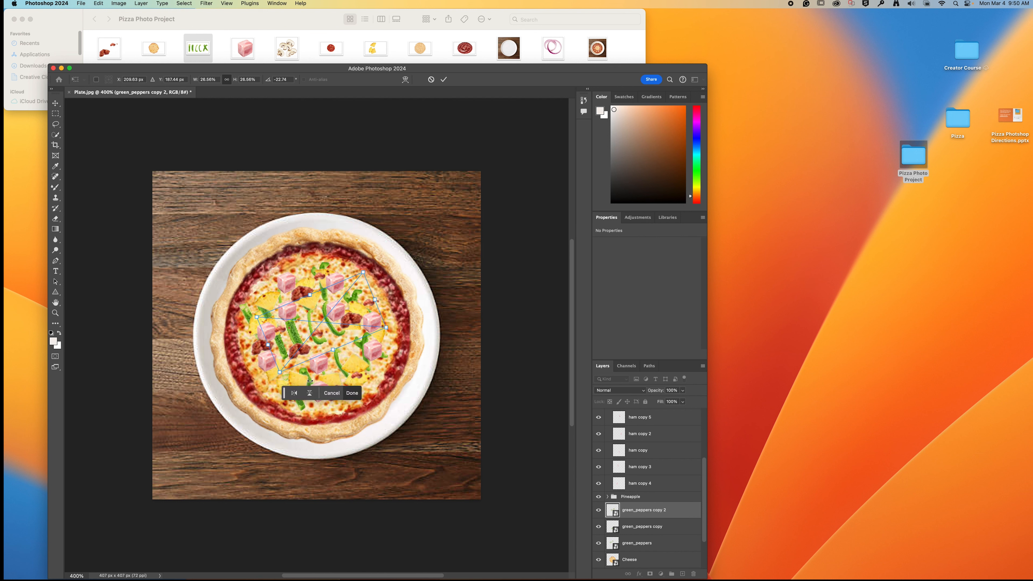
{"action": "left_click", "coordinate": [667, 527]}
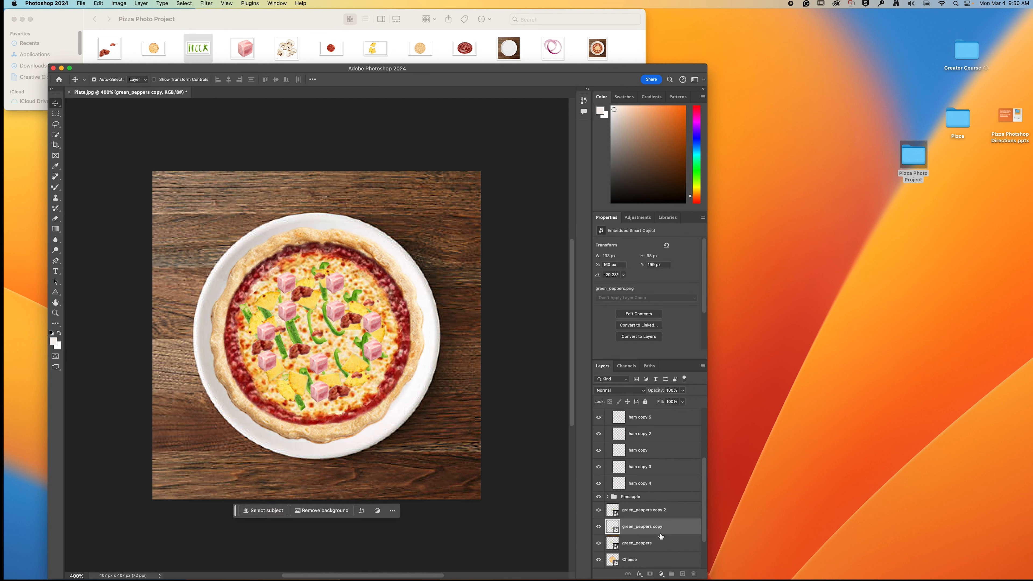
Step: Rotate the Cheese layer to about -2°
{"action": "left_click", "coordinate": [662, 540]}
{"action": "left_click", "coordinate": [324, 294]}
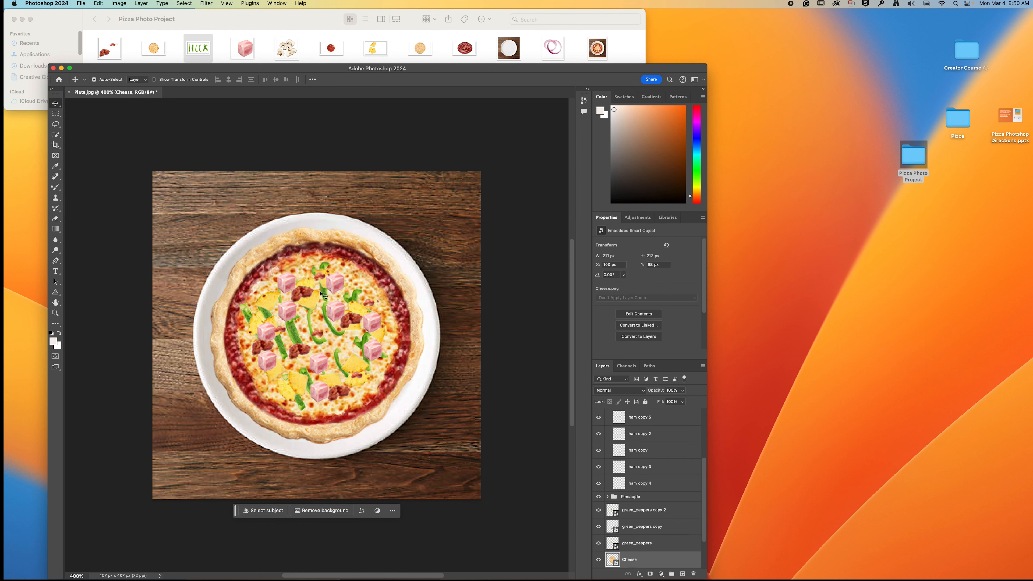
{"action": "left_click", "coordinate": [98, 3]}
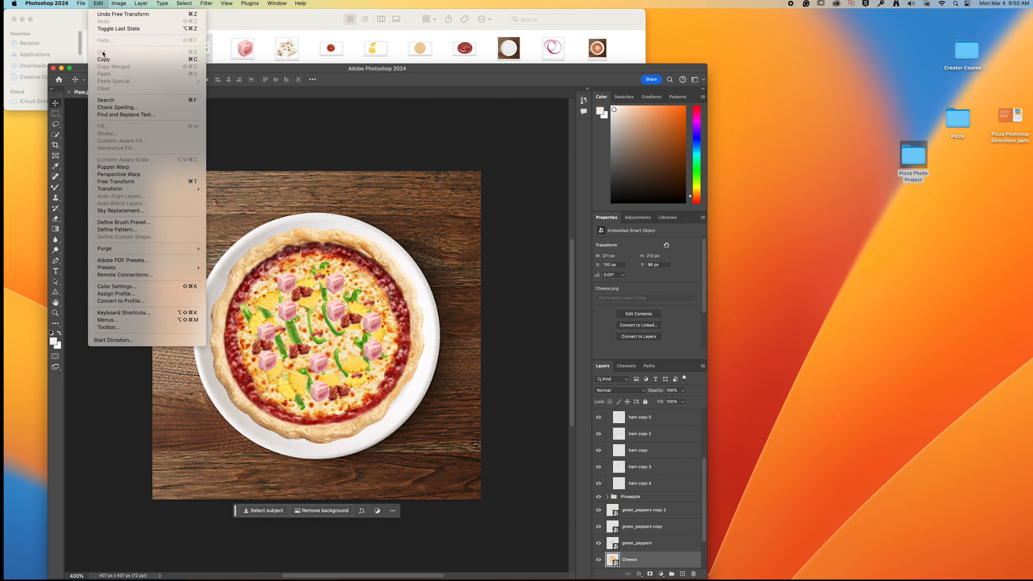
{"action": "mouse_move", "coordinate": [122, 189]}
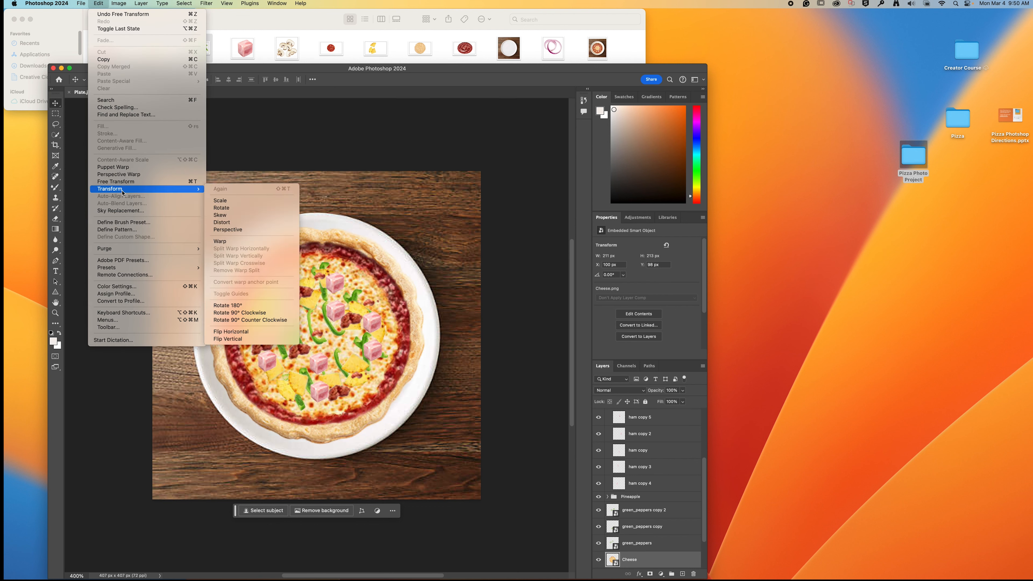
{"action": "left_click", "coordinate": [223, 208]}
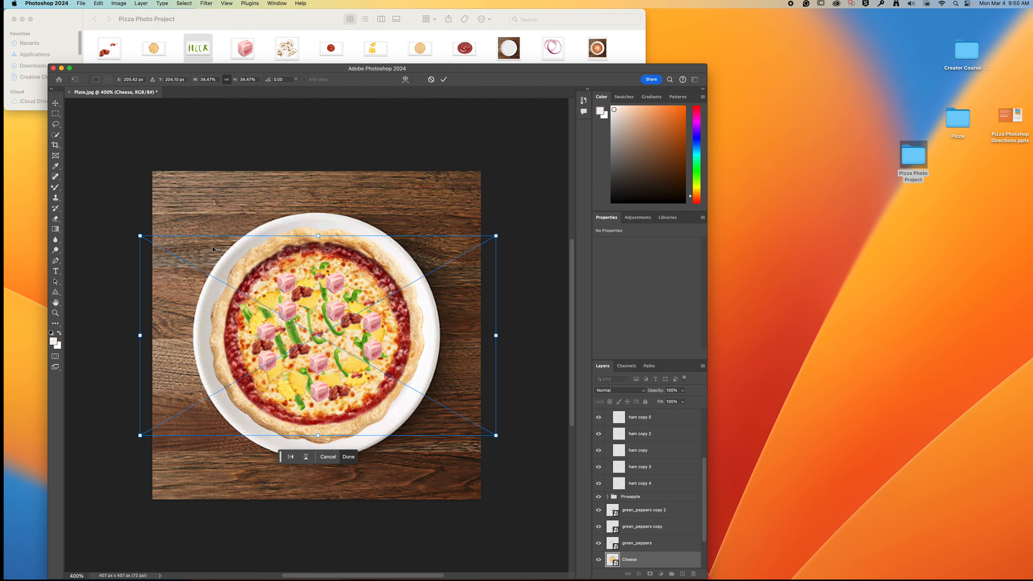
{"action": "left_click_drag", "start_coordinate": [137, 236], "coordinate": [149, 254]}
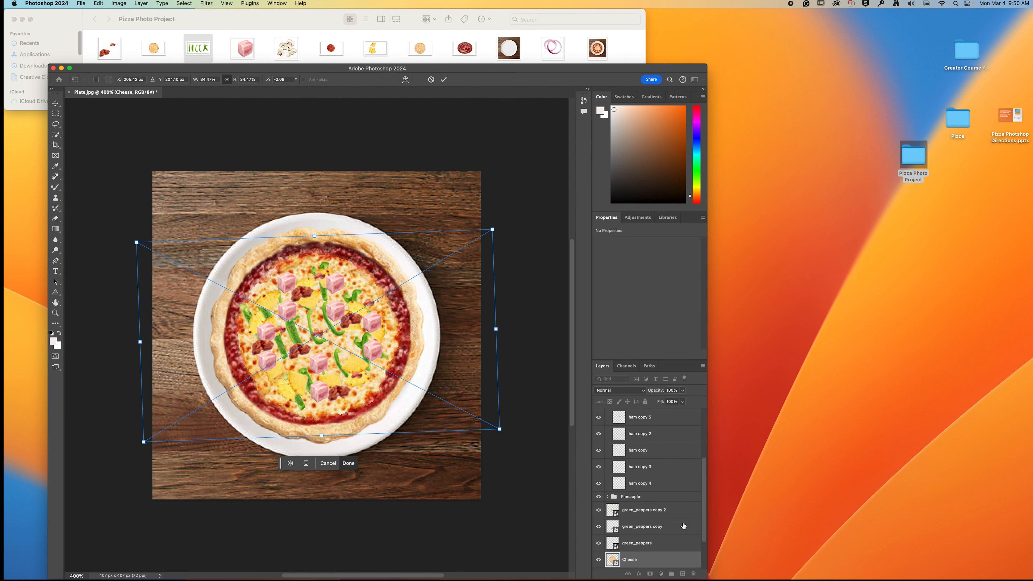
Step: Rotate the original green_peppers layer clockwise to about -7.5° and move it up and right on the cheese
{"action": "left_click", "coordinate": [655, 543]}
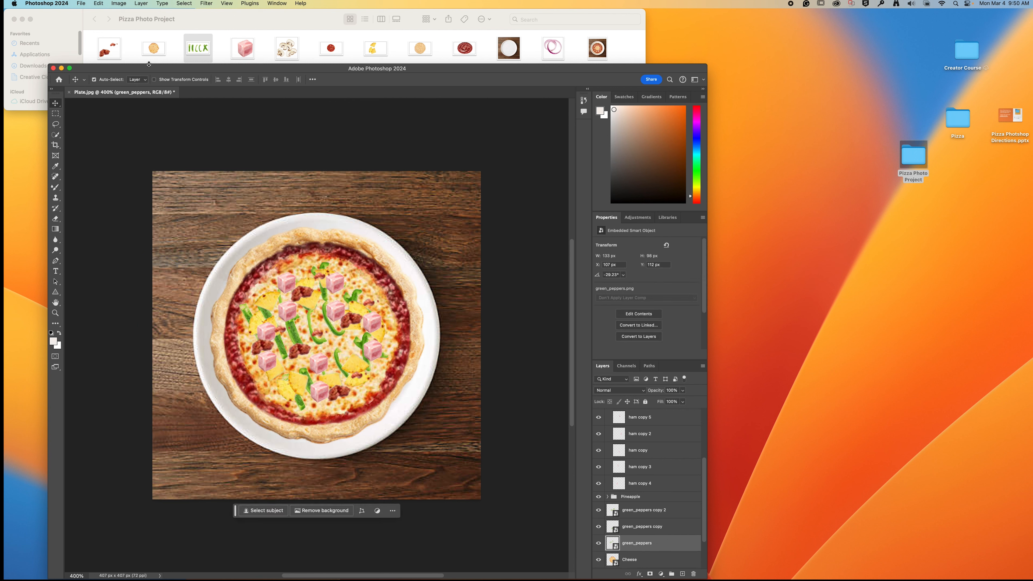
{"action": "left_click", "coordinate": [98, 4]}
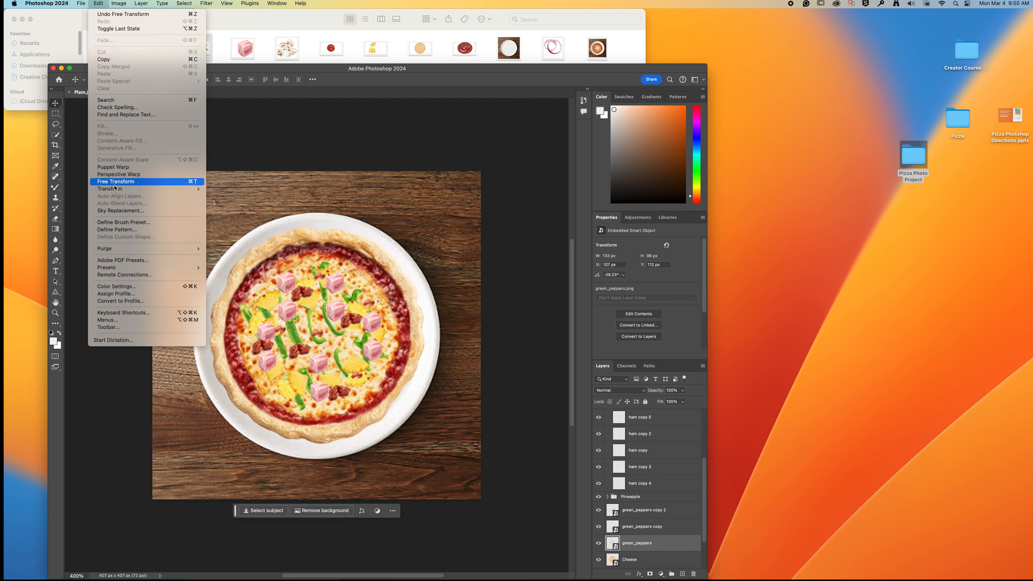
{"action": "mouse_move", "coordinate": [122, 189]}
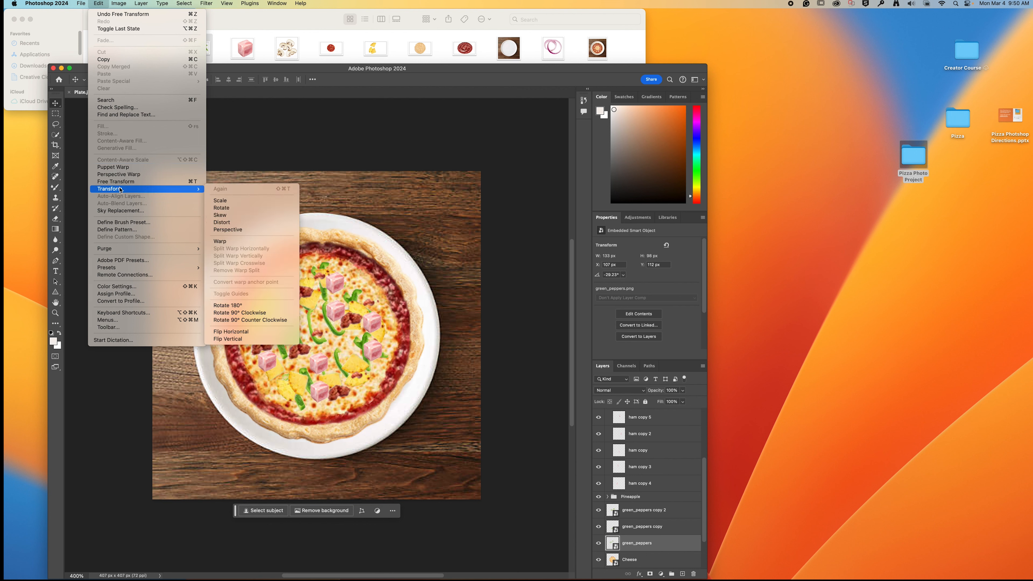
{"action": "left_click", "coordinate": [226, 207]}
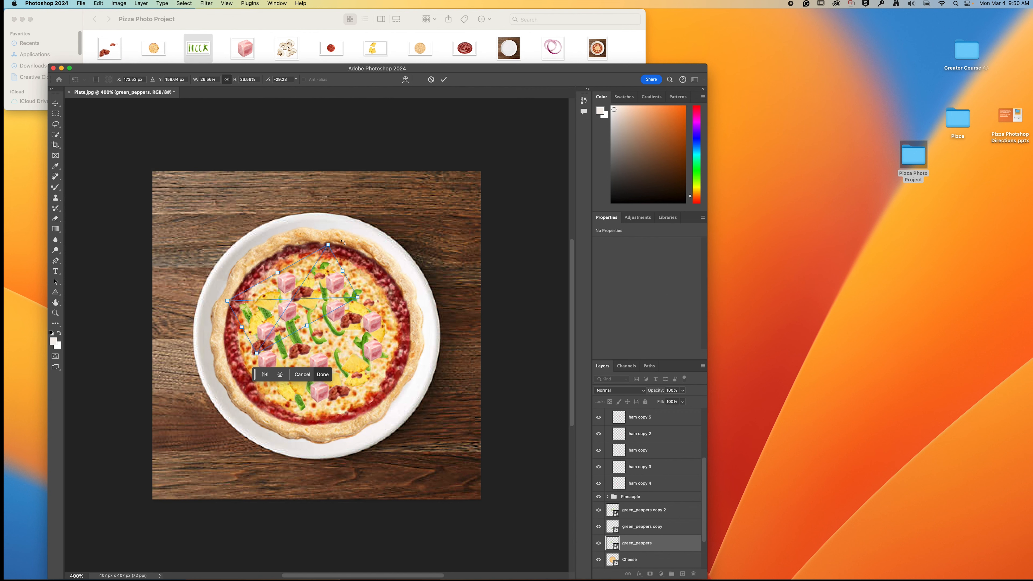
{"action": "left_click_drag", "start_coordinate": [330, 245], "coordinate": [352, 256]}
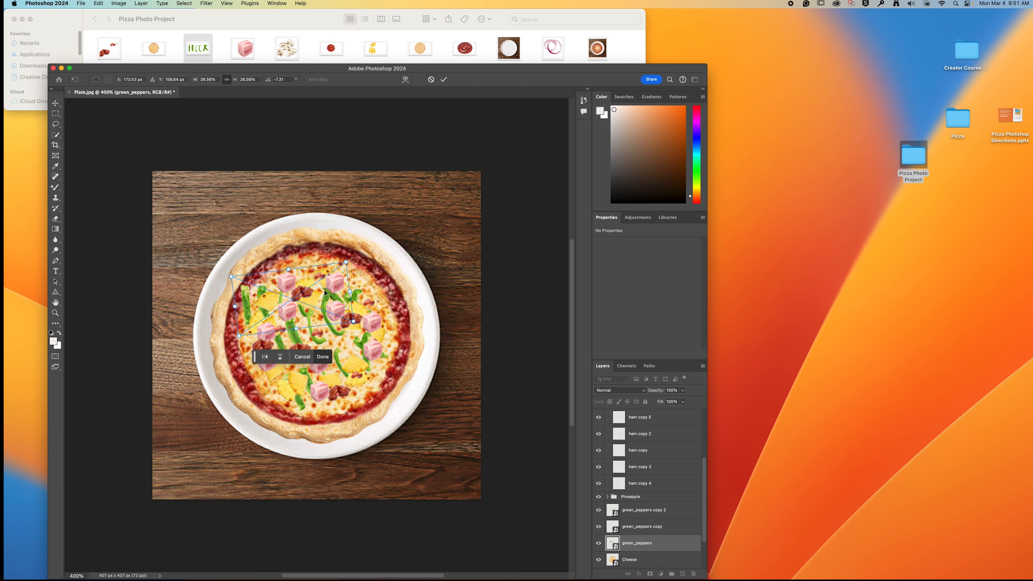
{"action": "left_click_drag", "start_coordinate": [300, 297], "coordinate": [321, 285]}
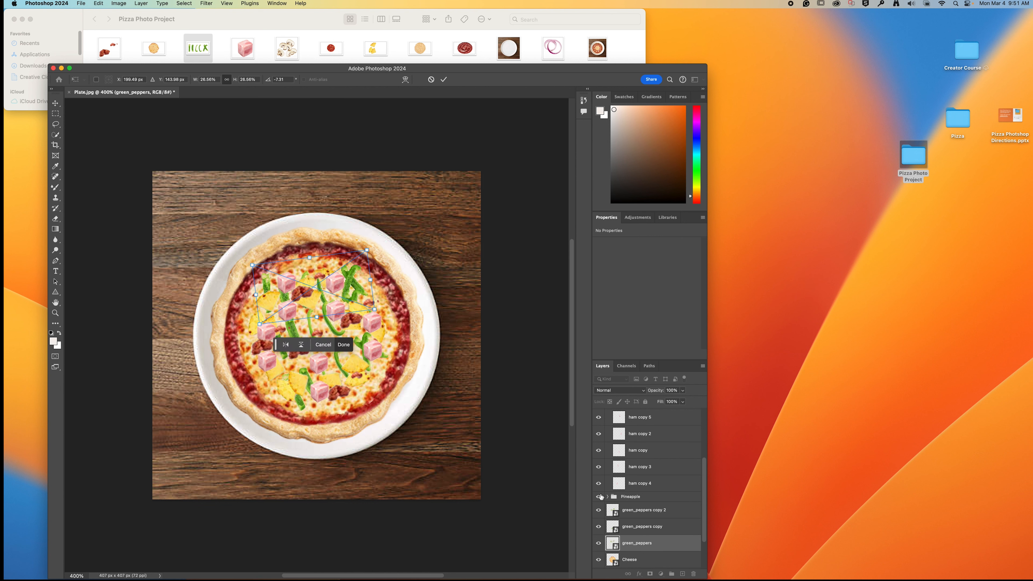
Step: Shift green_peppers copy 2 left and down and green_peppers copy right and up, placing green_peppers copy's layer between ham copy 2 and ham copy
{"action": "left_click", "coordinate": [662, 529]}
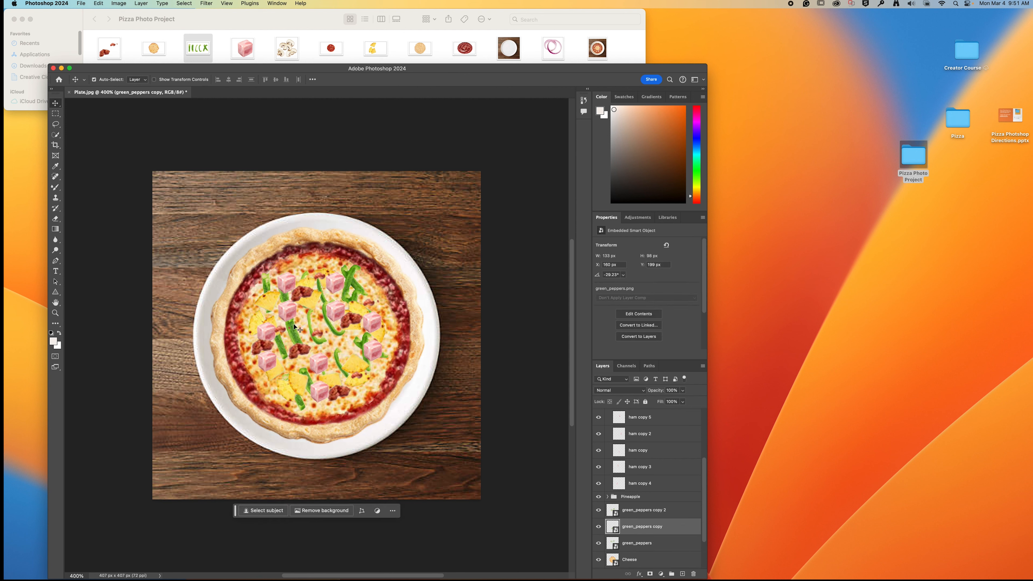
{"action": "left_click_drag", "start_coordinate": [292, 340], "coordinate": [269, 346]}
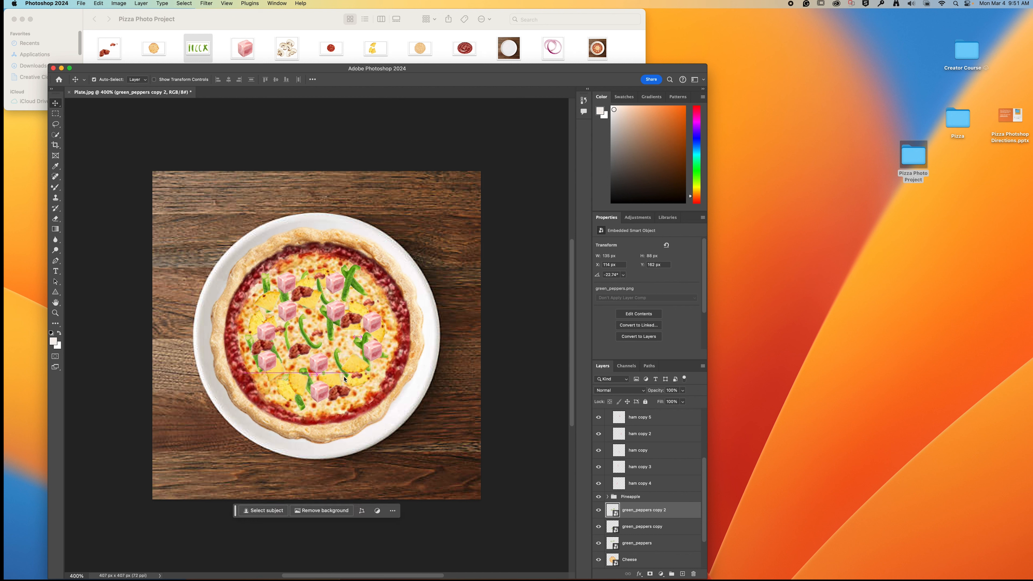
{"action": "left_click_drag", "start_coordinate": [345, 375], "coordinate": [357, 365]}
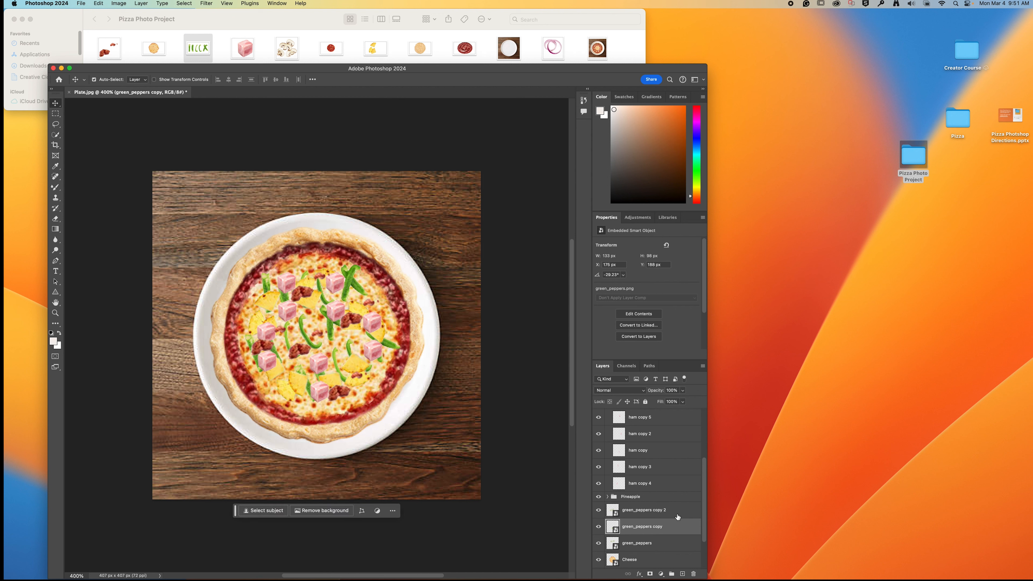
{"action": "left_click_drag", "start_coordinate": [673, 528], "coordinate": [678, 438]}
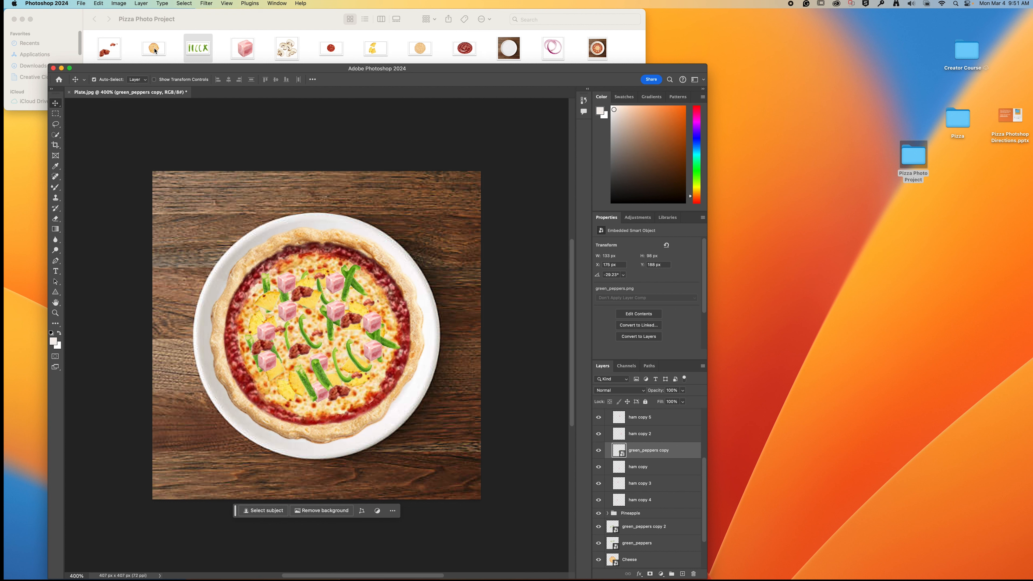
Step: Place a second Cheese.png at its default size and move its layer above the bacon layer
{"action": "left_click_drag", "start_coordinate": [155, 50], "coordinate": [320, 346]}
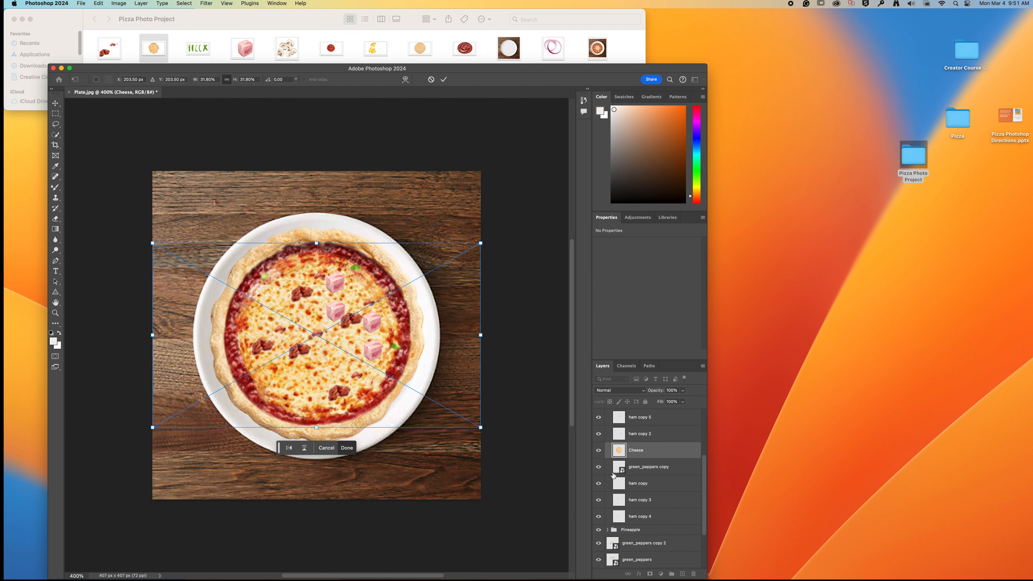
{"action": "scroll", "coordinate": [702, 500], "scroll_direction": "up", "scroll_amount": 2}
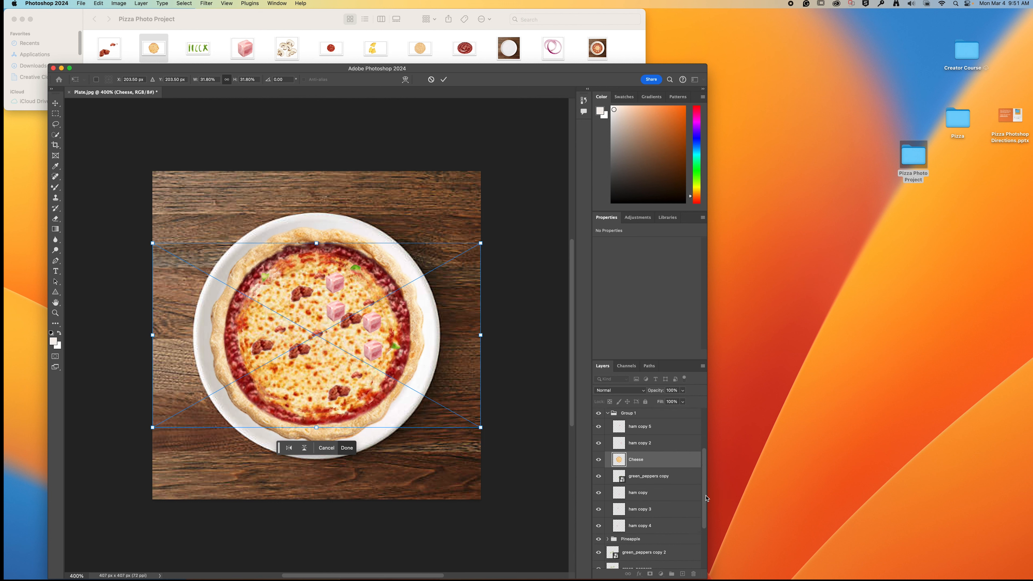
{"action": "left_click_drag", "start_coordinate": [678, 478], "coordinate": [673, 416]}
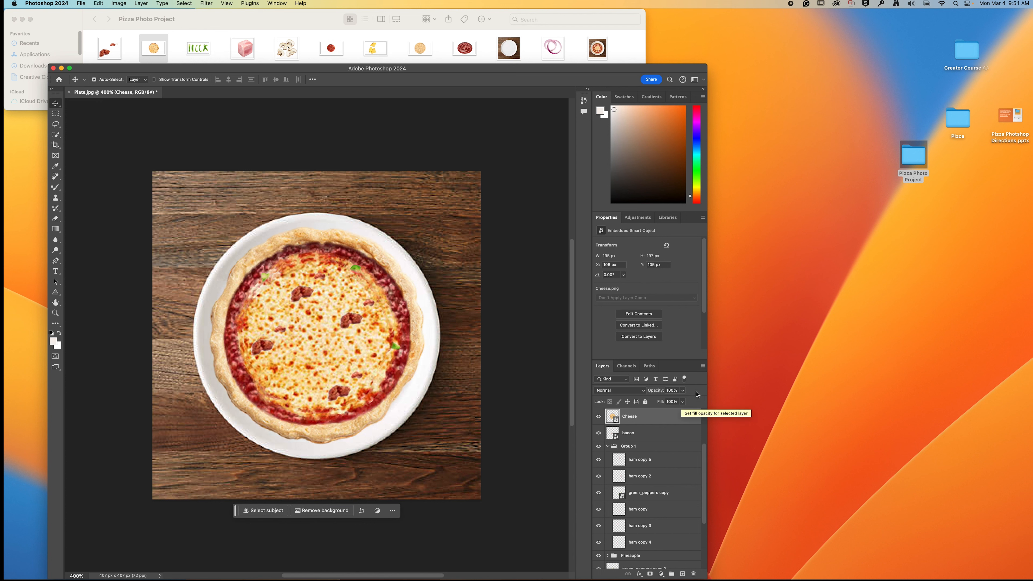
Step: Make the top Cheese layer semi-transparent by setting its opacity to 67% and its fill to 47%
{"action": "left_click", "coordinate": [684, 391]}
{"action": "left_click_drag", "start_coordinate": [685, 403], "coordinate": [658, 402]}
{"action": "left_click", "coordinate": [709, 383]}
{"action": "left_click", "coordinate": [589, 413]}
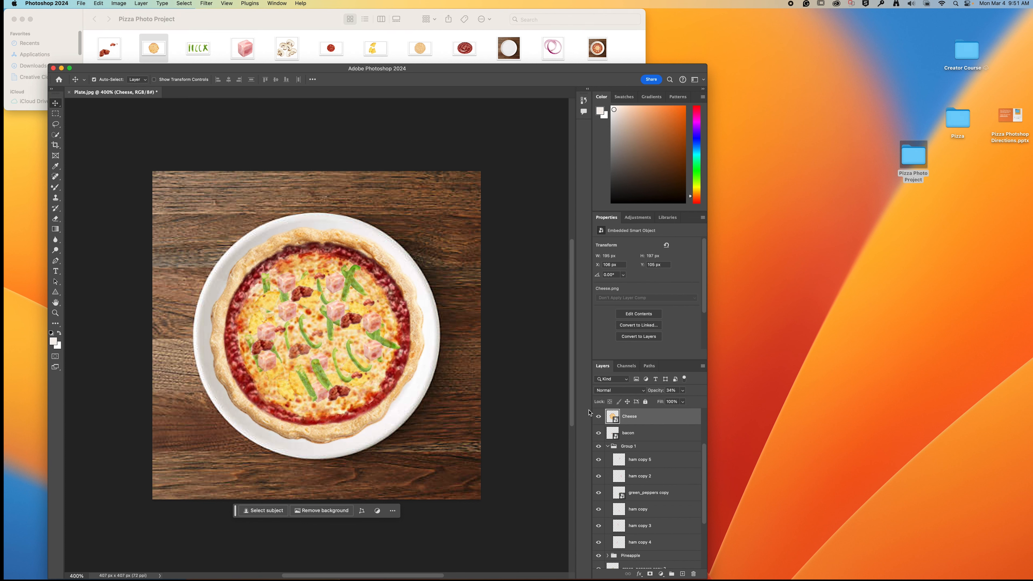
{"action": "left_click", "coordinate": [683, 402]}
{"action": "left_click_drag", "start_coordinate": [685, 412], "coordinate": [673, 414]}
{"action": "left_click", "coordinate": [682, 391]}
{"action": "left_click", "coordinate": [652, 404]}
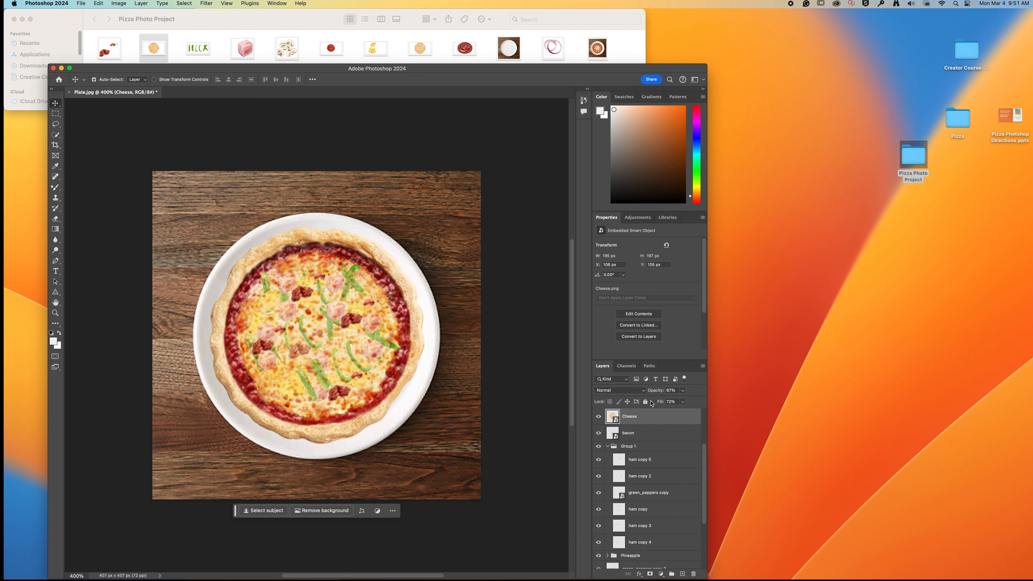
{"action": "left_click", "coordinate": [683, 402]}
{"action": "left_click_drag", "start_coordinate": [684, 412], "coordinate": [676, 413]}
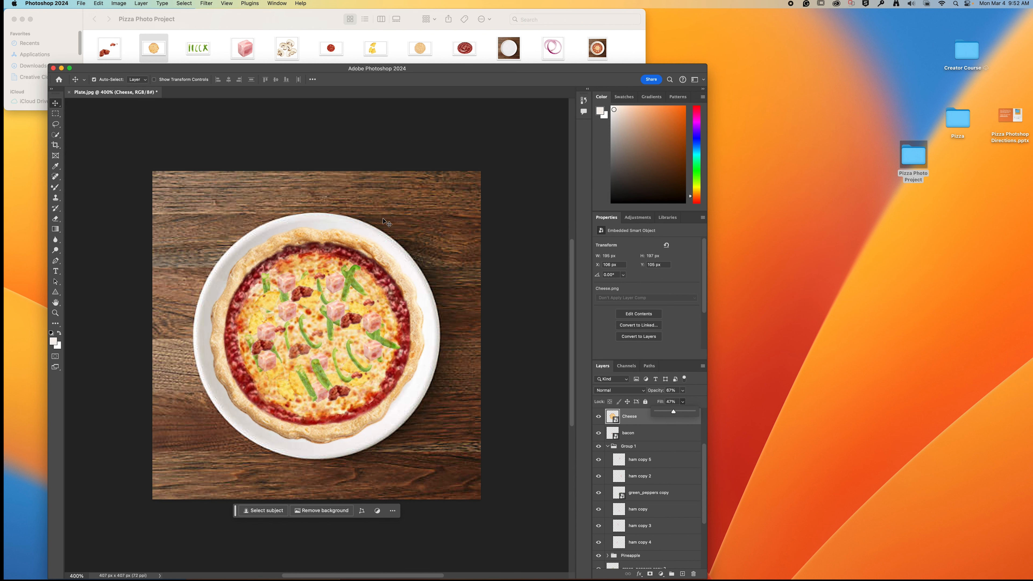
Step: Quick-export the finished pizza as a PNG to the Desktop, naming the file with the owner's surname and "Pizza"
{"action": "left_click", "coordinate": [444, 79]}
{"action": "left_click_drag", "start_coordinate": [108, 69], "coordinate": [83, 13]}
{"action": "left_click", "coordinate": [81, 3]}
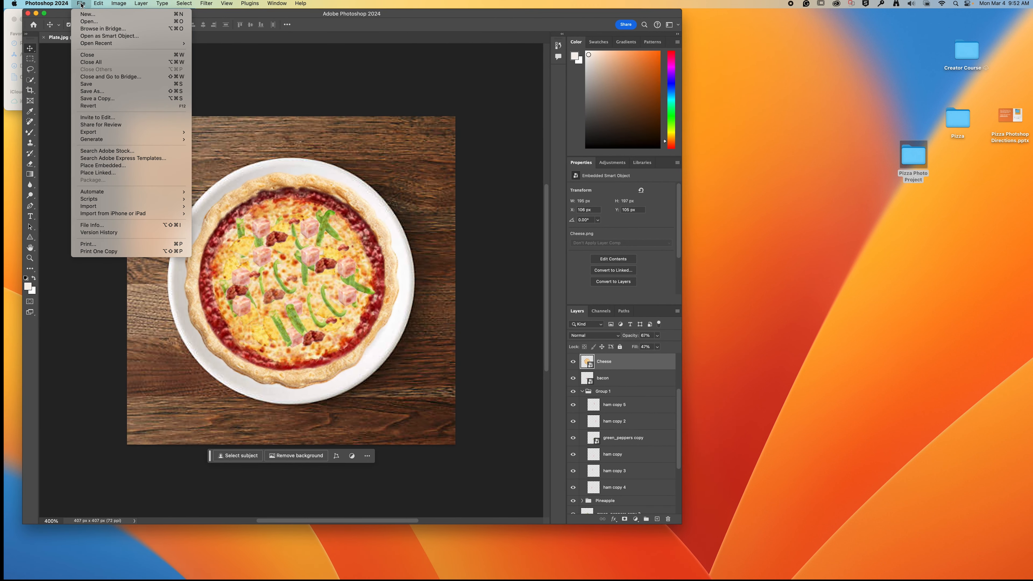
{"action": "mouse_move", "coordinate": [83, 202]}
{"action": "mouse_move", "coordinate": [88, 133]}
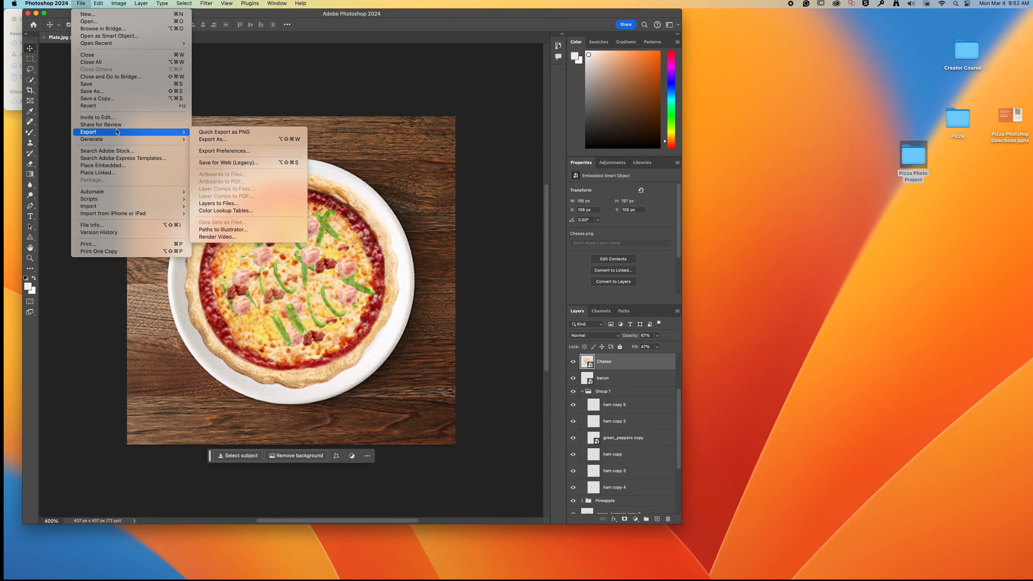
{"action": "left_click", "coordinate": [209, 133]}
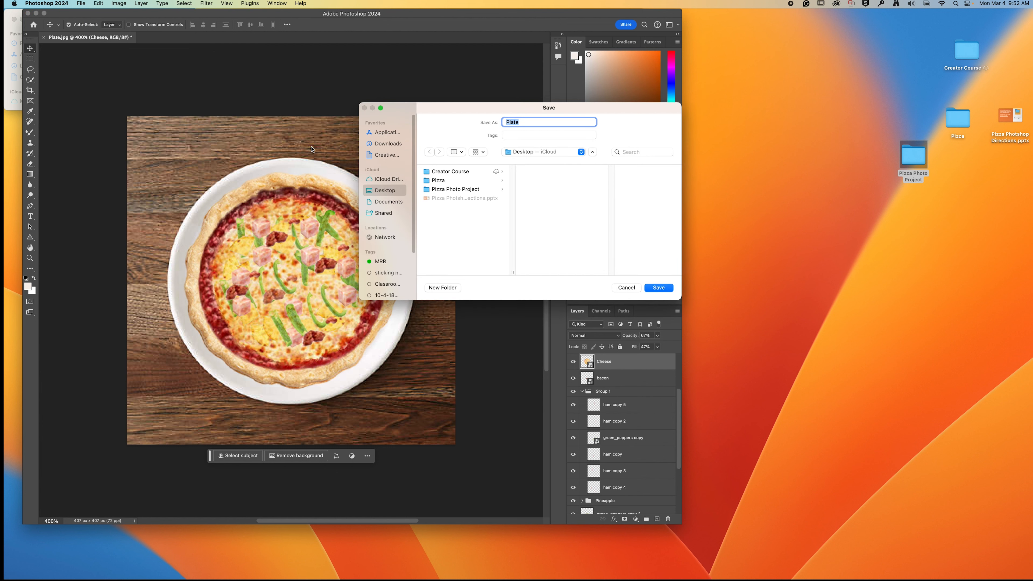
{"action": "left_click", "coordinate": [530, 123]}
{"action": "key", "text": "BackSpace"}
{"action": "key", "text": "BackSpace"}
{"action": "type", "text": "Tho"}
{"action": "left_click", "coordinate": [666, 289]}
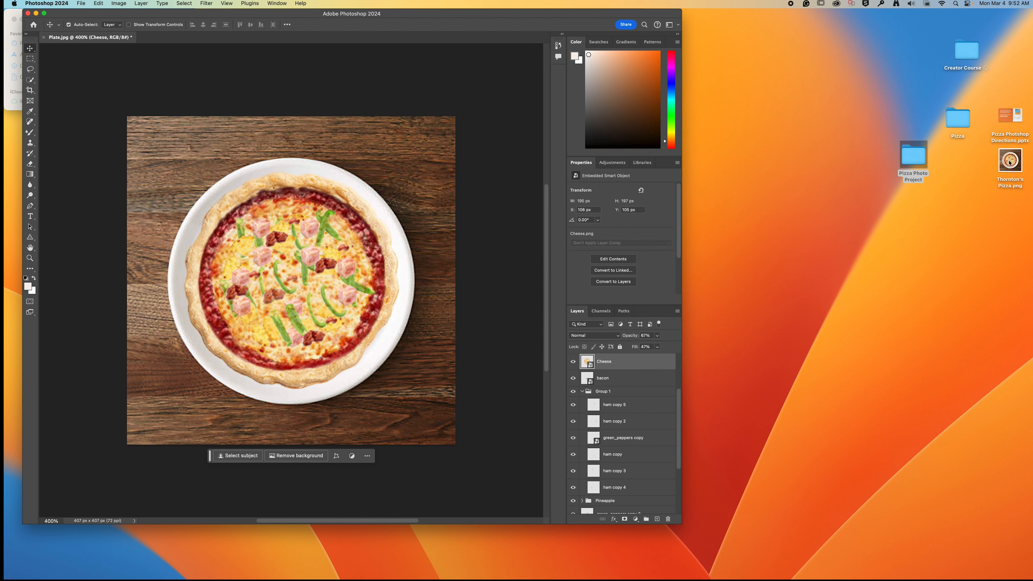
Step: Move the exported pizza PNG to an open area of the desktop, view it enlarged in Preview and close it
{"action": "left_click_drag", "start_coordinate": [1010, 163], "coordinate": [800, 215]}
{"action": "double_click", "coordinate": [800, 212]}
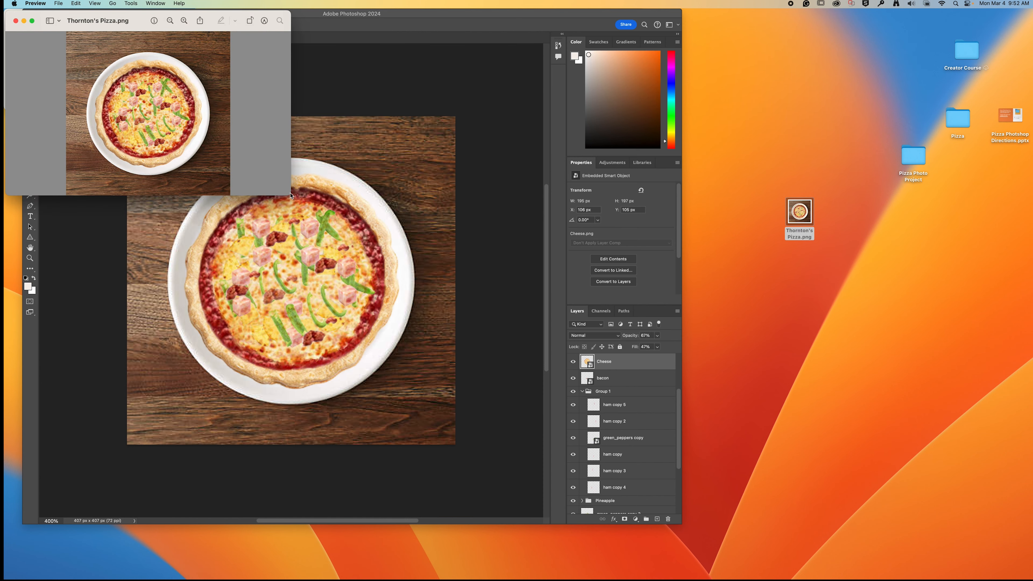
{"action": "left_click_drag", "start_coordinate": [290, 193], "coordinate": [391, 256]}
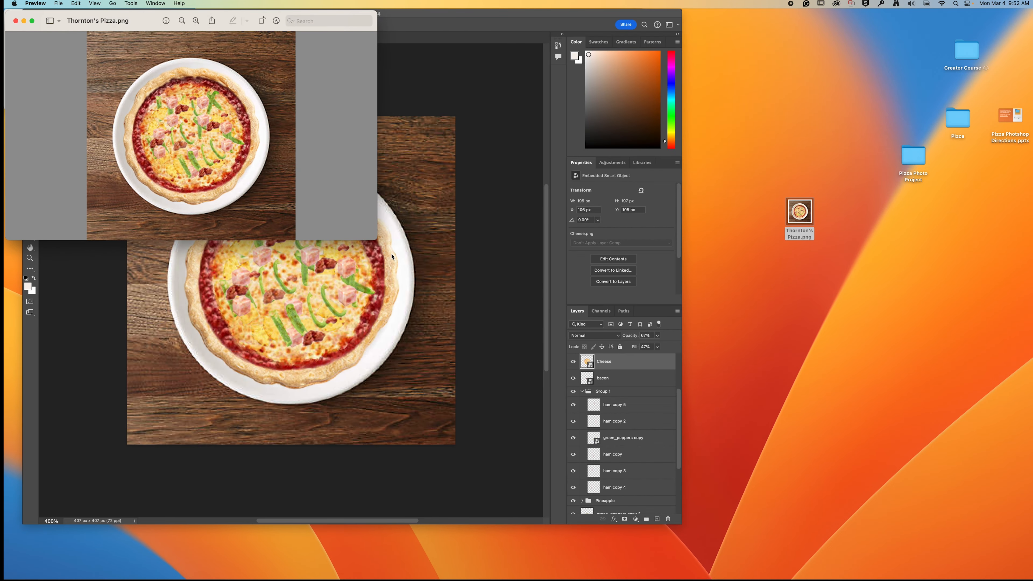
{"action": "left_click", "coordinate": [15, 21]}
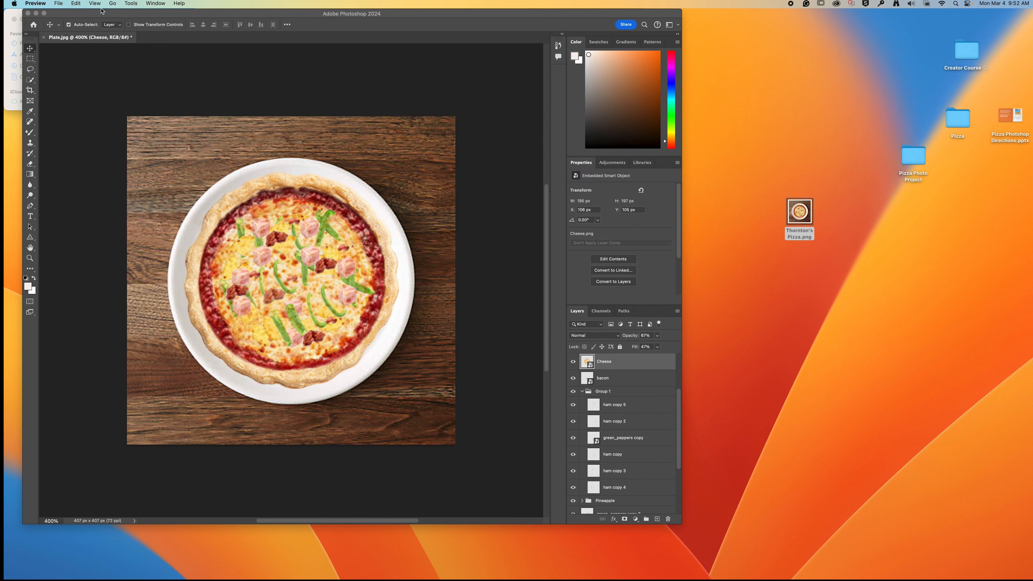
Step: Minimize the Photoshop window, reopen the exported pizza PNG in Preview to check it, and close the preview
{"action": "left_click", "coordinate": [36, 14]}
{"action": "left_click", "coordinate": [809, 229]}
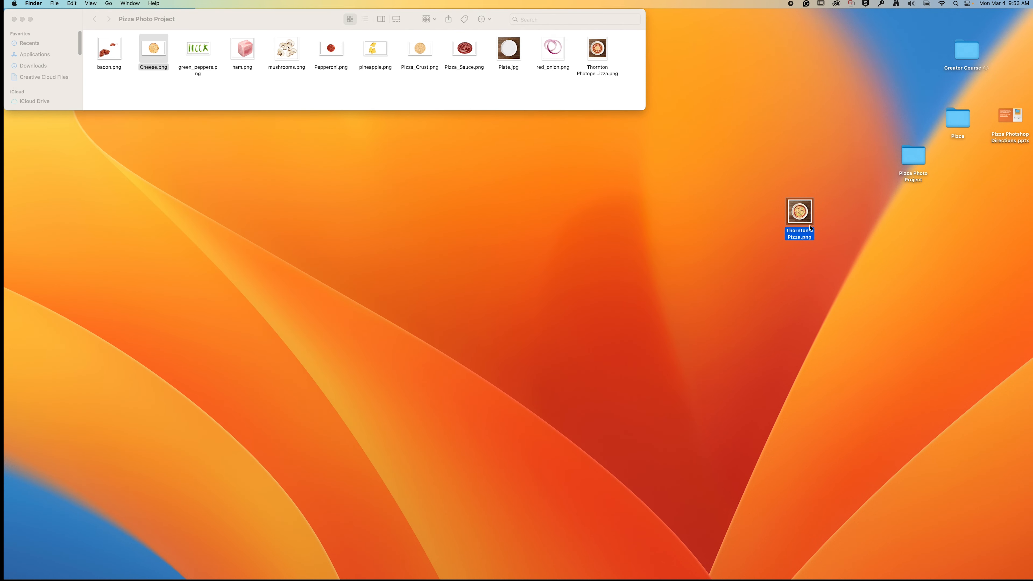
{"action": "double_click", "coordinate": [800, 214]}
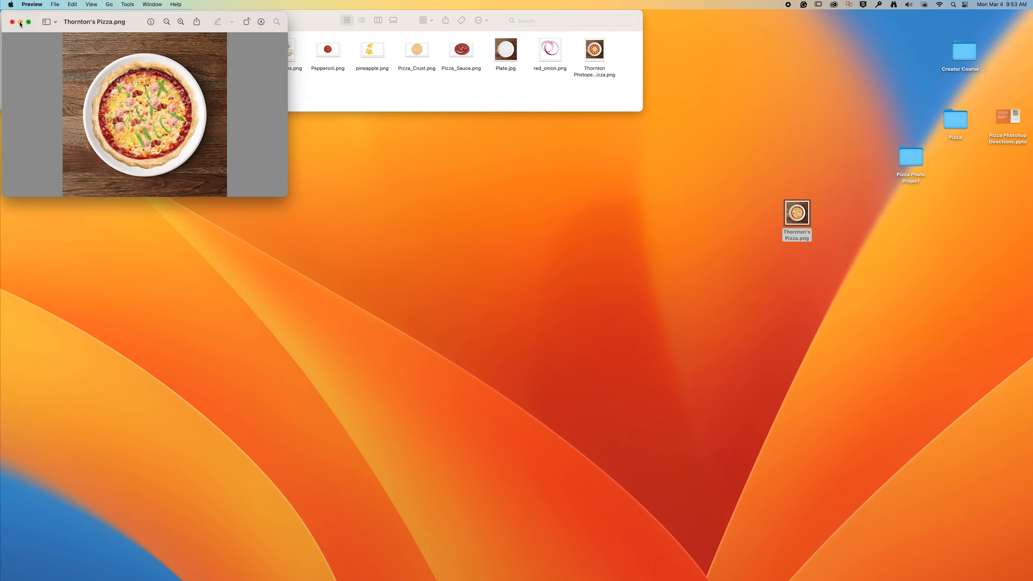
{"action": "left_click", "coordinate": [11, 22]}
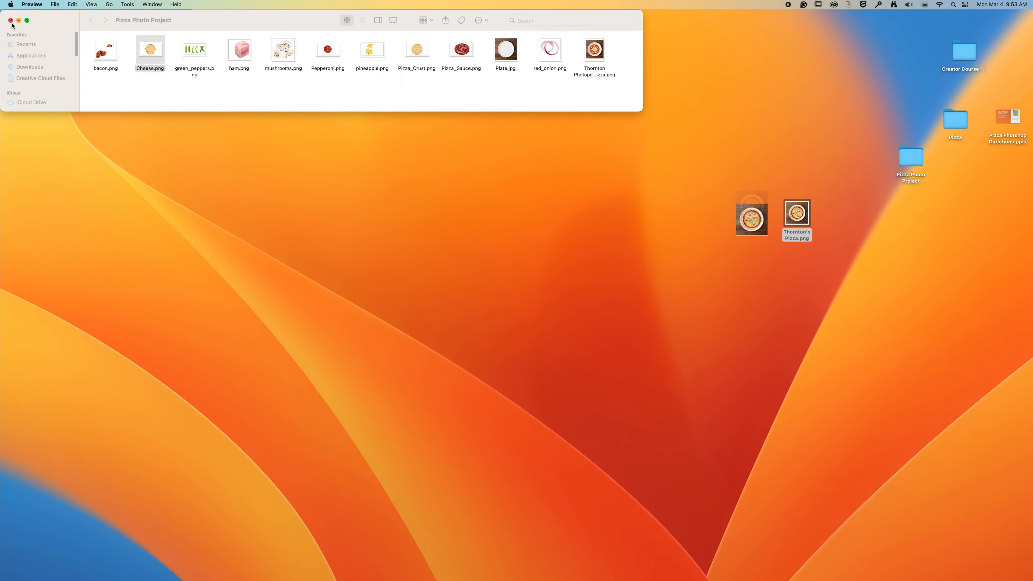
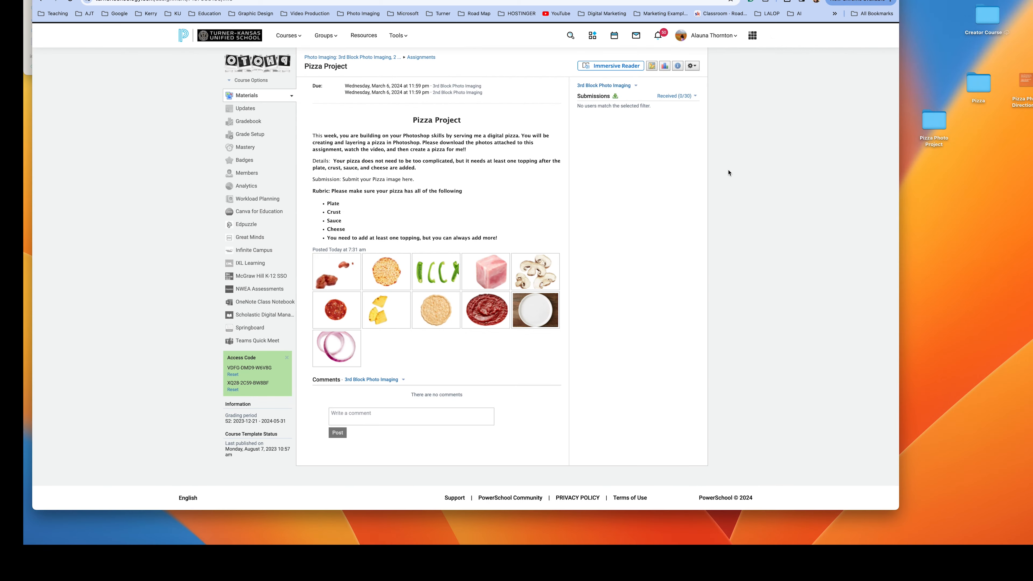
Step: Switch to Photopea by opening photopea.com in a new browser tab
{"action": "key", "text": "super+t"}
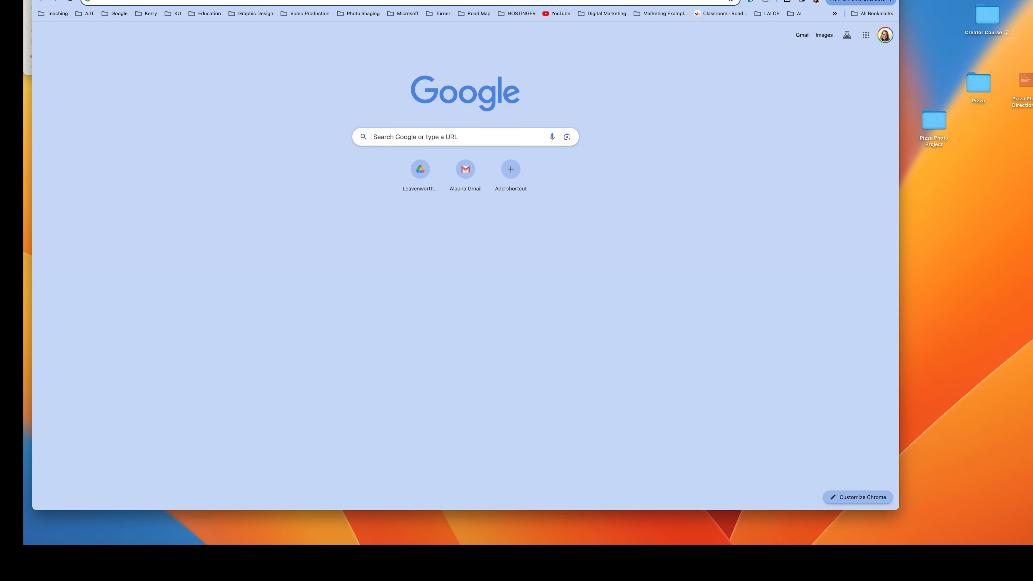
{"action": "type", "text": "p"}
{"action": "key", "text": "Return"}
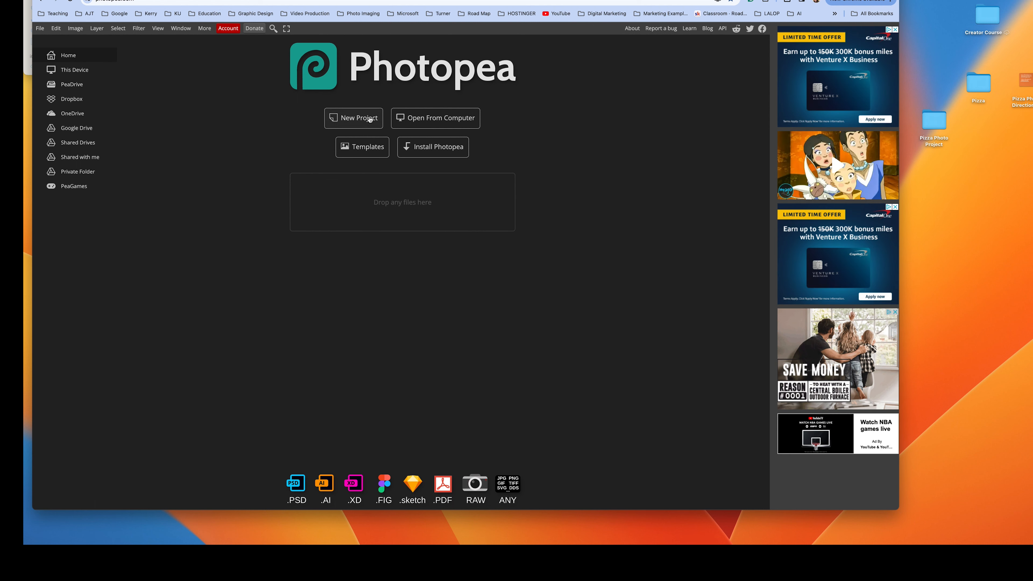
Step: Open Plate.jpg from the Pizza Photo Project folder on the Desktop as a new document
{"action": "left_click", "coordinate": [40, 28]}
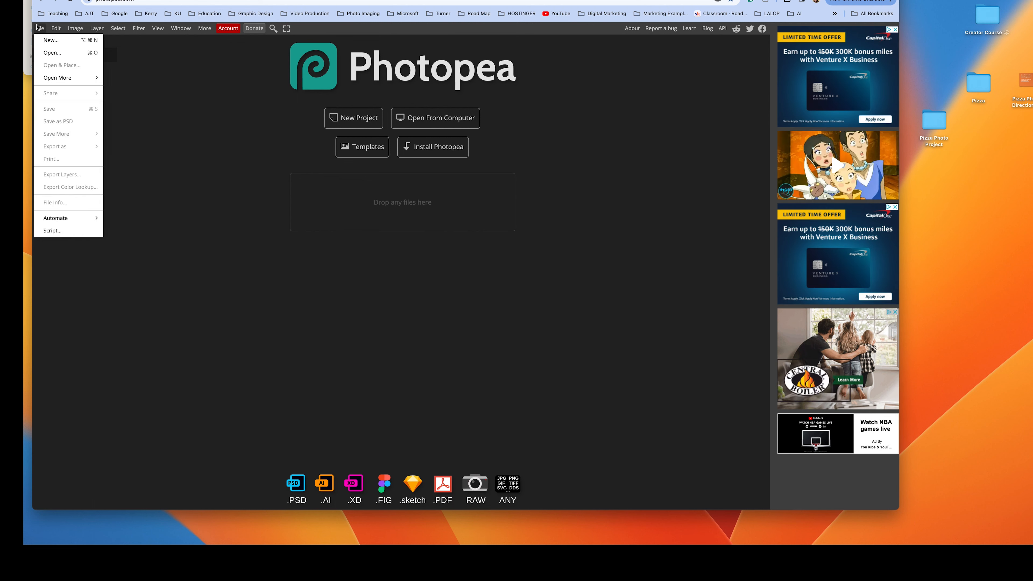
{"action": "left_click", "coordinate": [50, 53]}
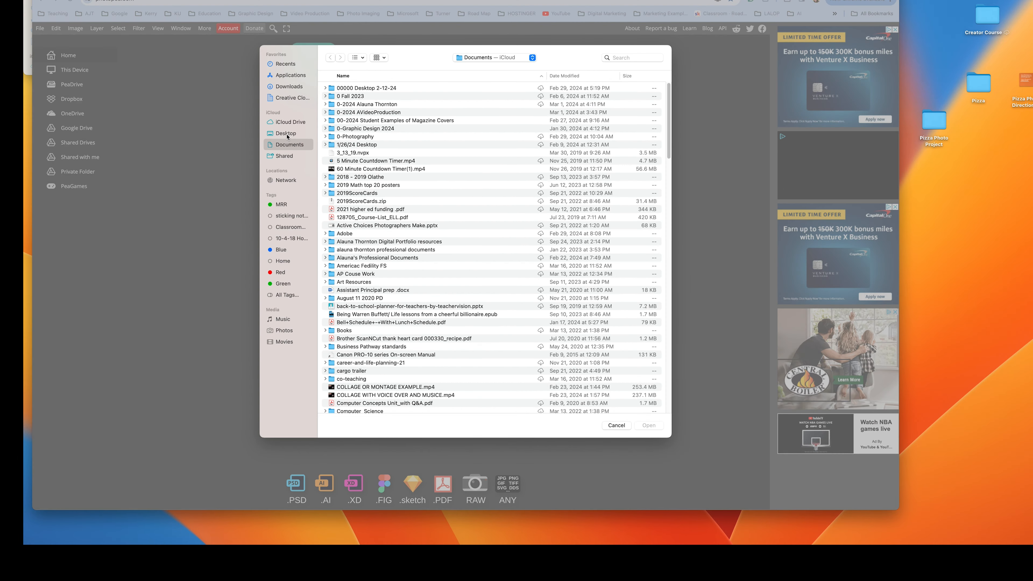
{"action": "left_click", "coordinate": [286, 134]}
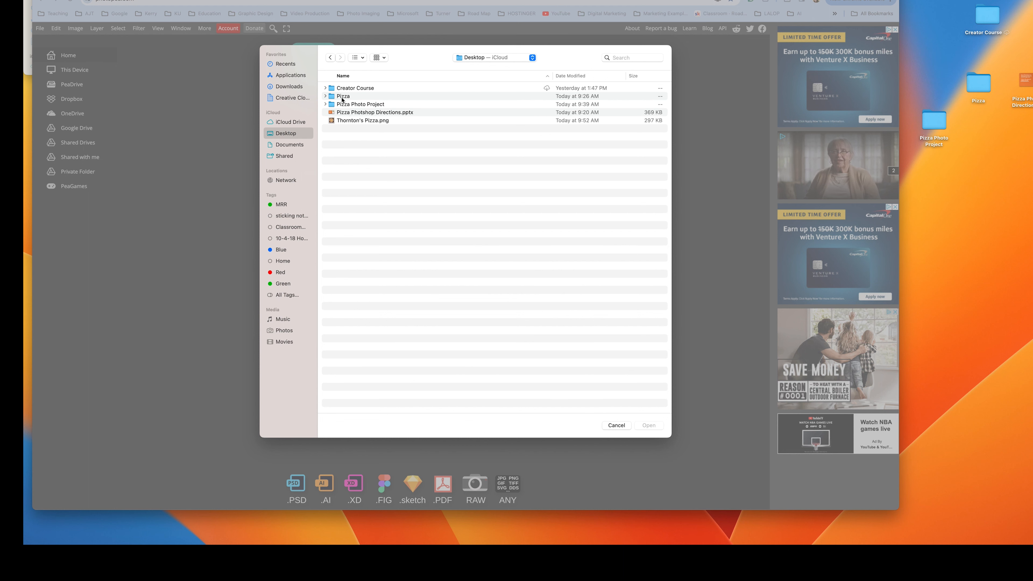
{"action": "double_click", "coordinate": [343, 97]}
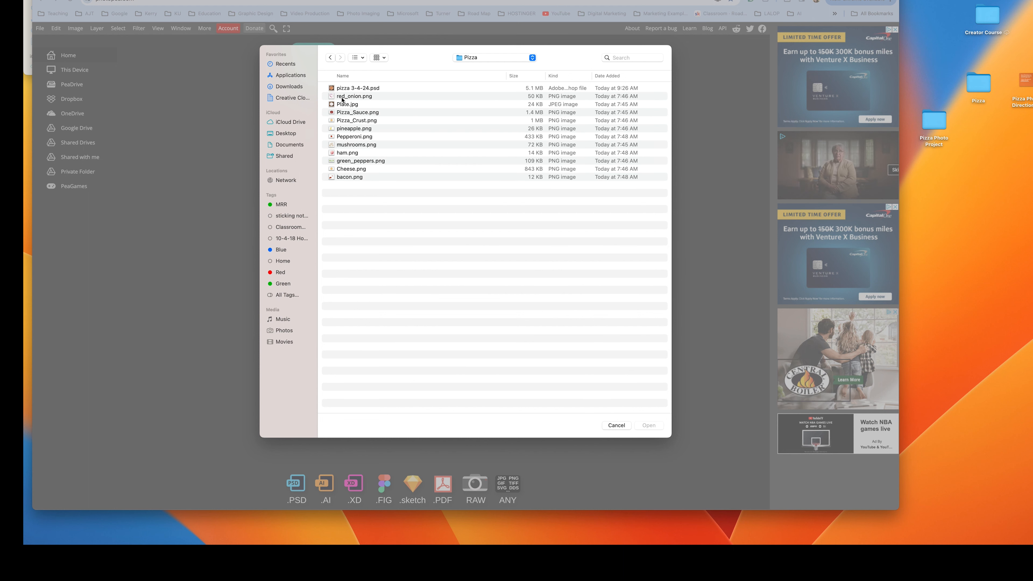
{"action": "left_click", "coordinate": [330, 57]}
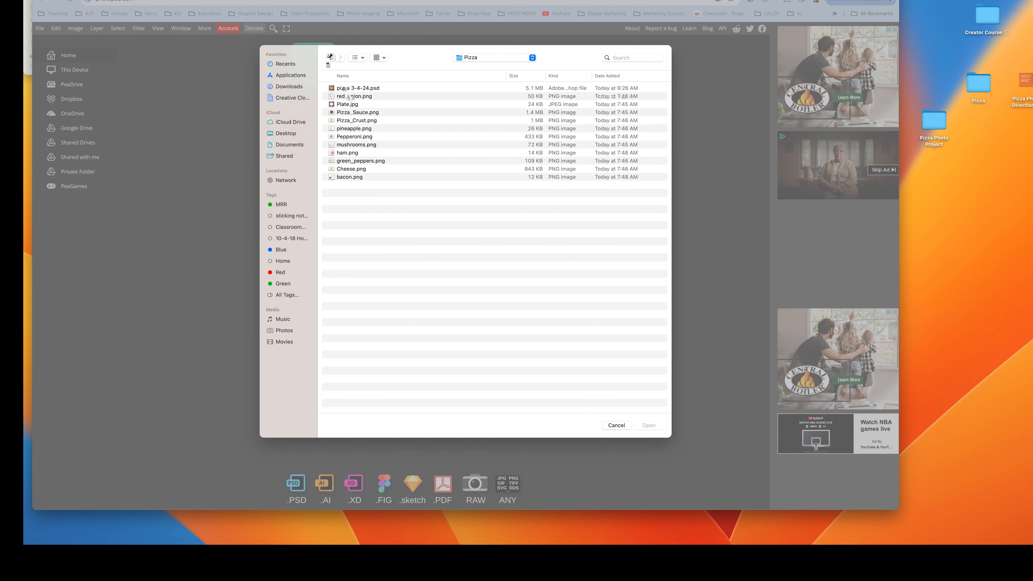
{"action": "left_click", "coordinate": [354, 105]}
{"action": "double_click", "coordinate": [353, 105]}
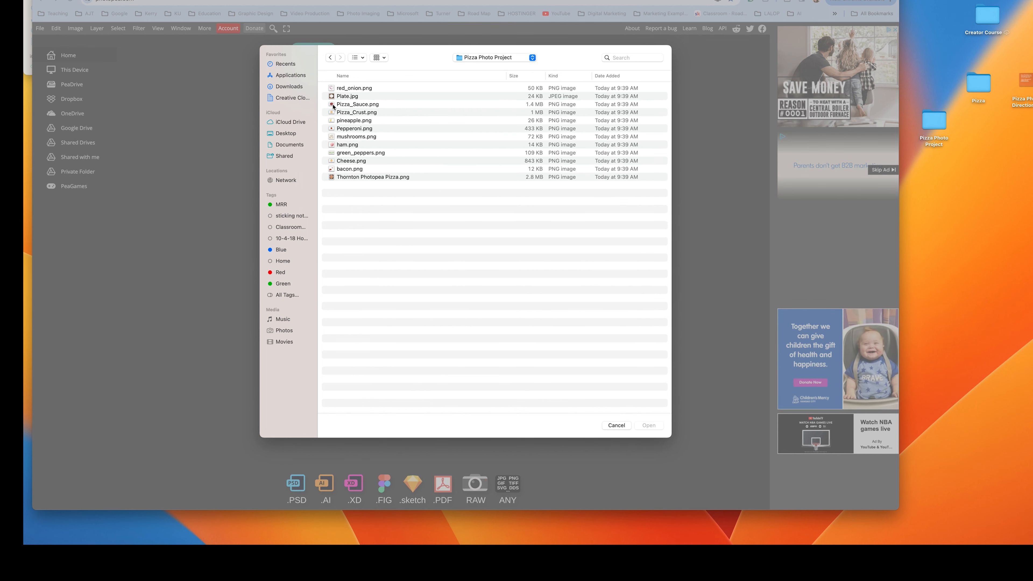
{"action": "left_click", "coordinate": [347, 98]}
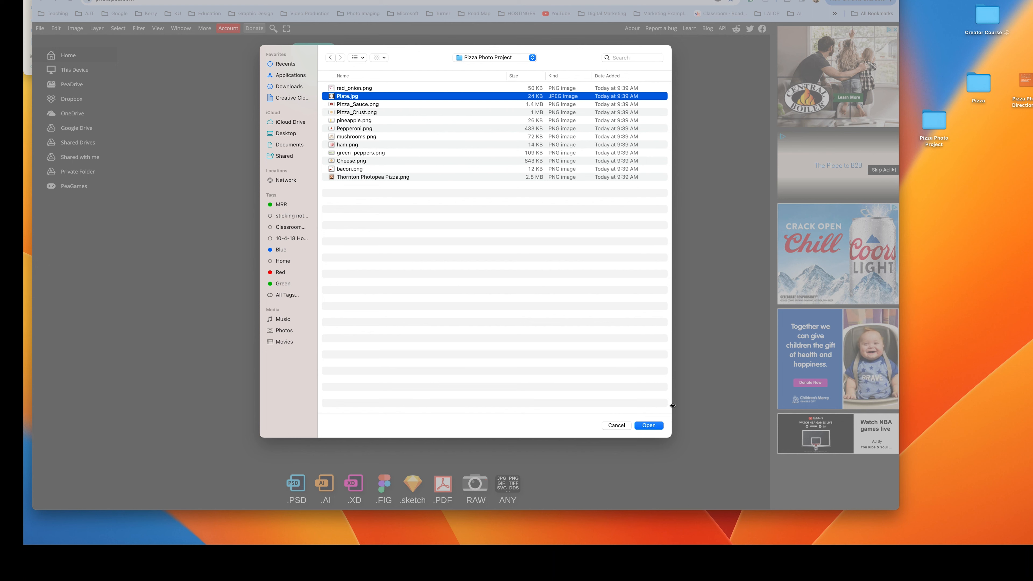
{"action": "left_click", "coordinate": [655, 426]}
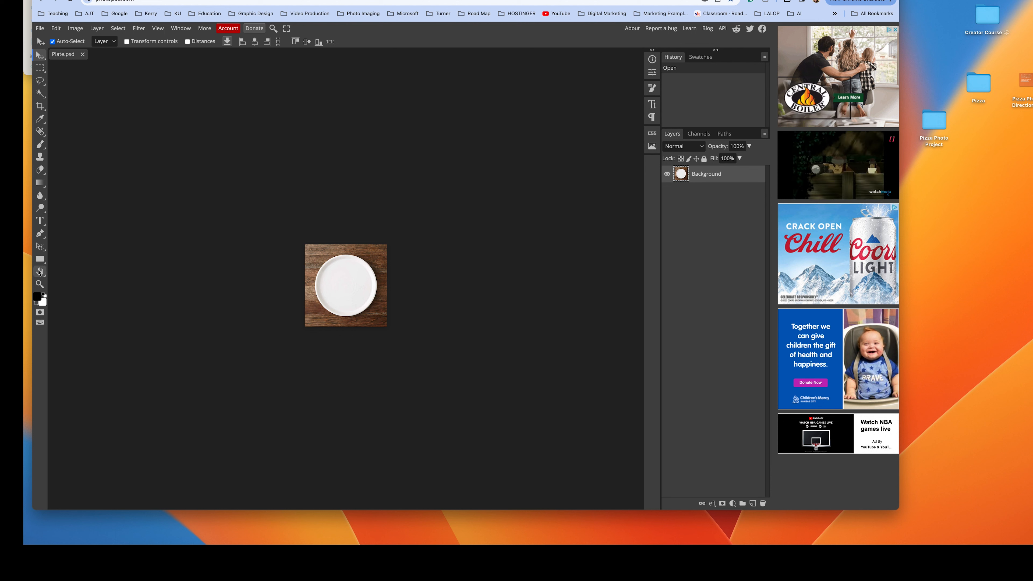
Step: Add a blank layer above the plate background and move the browser window down to expose the Finder image folder
{"action": "left_click", "coordinate": [40, 284]}
{"action": "left_click", "coordinate": [341, 297]}
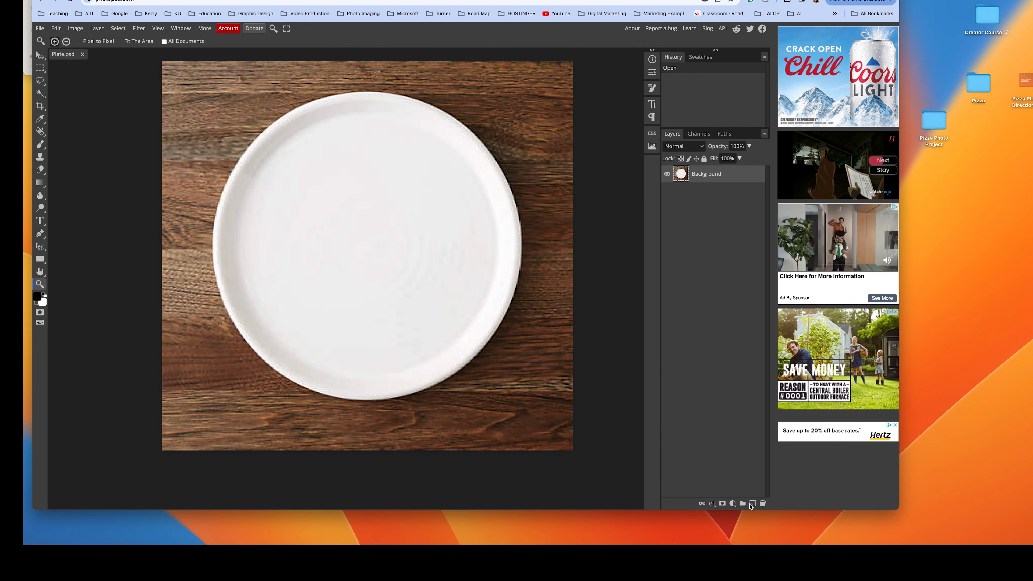
{"action": "left_click", "coordinate": [752, 504]}
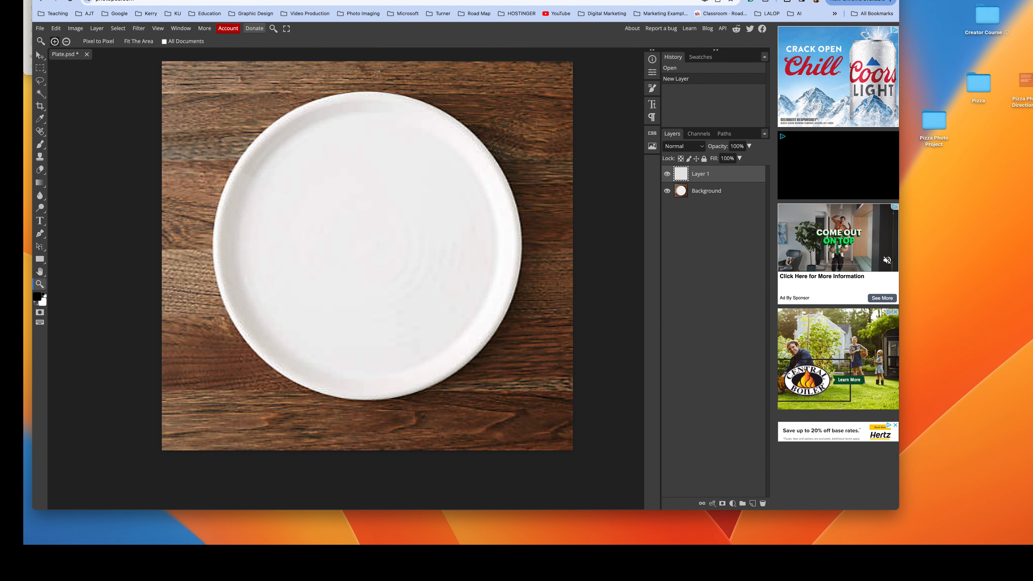
{"action": "left_click_drag", "start_coordinate": [638, 0], "coordinate": [625, 58]}
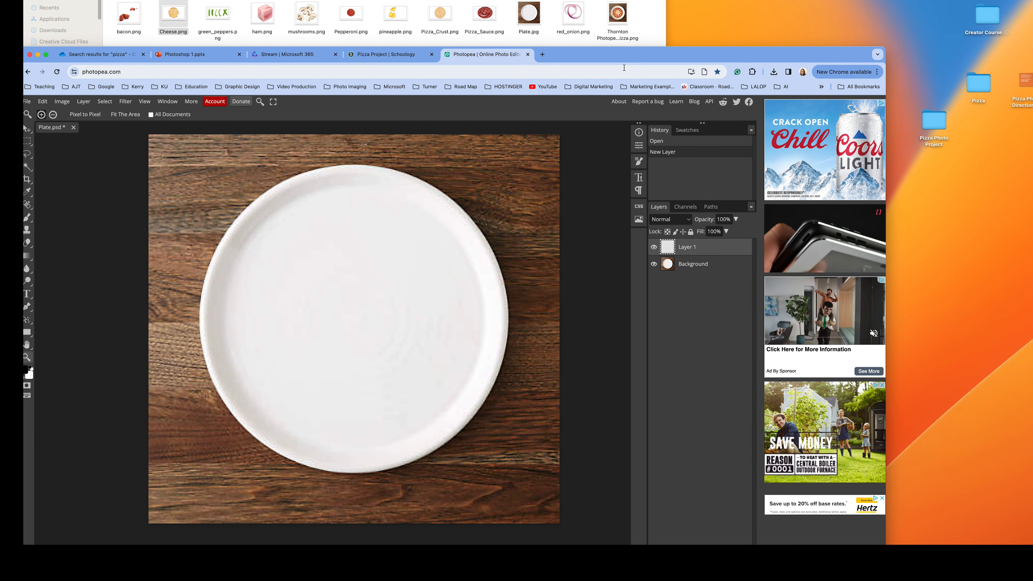
Step: Place Pizza_Crust.png, scale it up proportionally and center it on the plate, and move Layer 1 above the crust layer
{"action": "left_click_drag", "start_coordinate": [439, 14], "coordinate": [350, 353]}
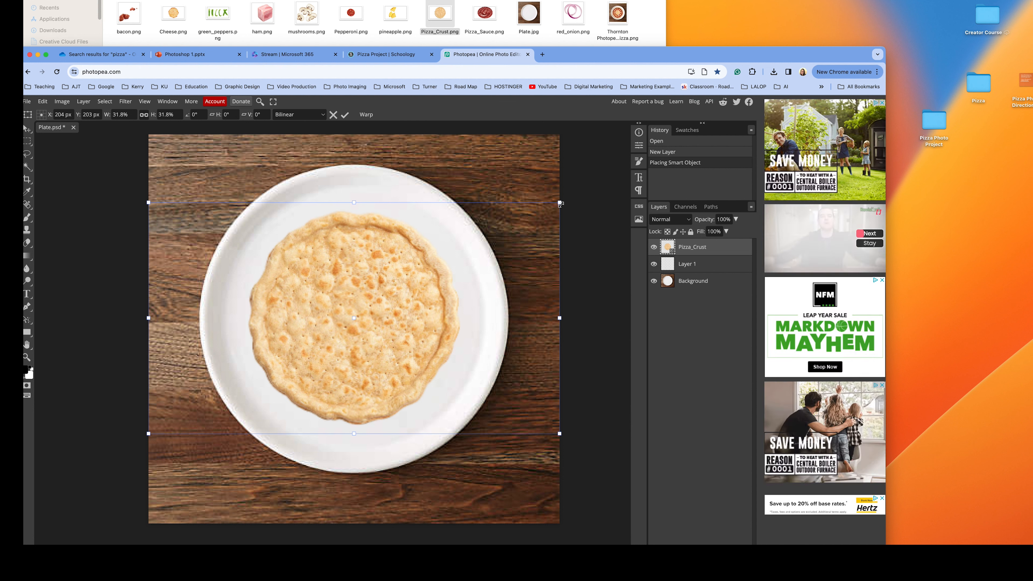
{"action": "left_click_drag", "start_coordinate": [559, 202], "coordinate": [639, 161]}
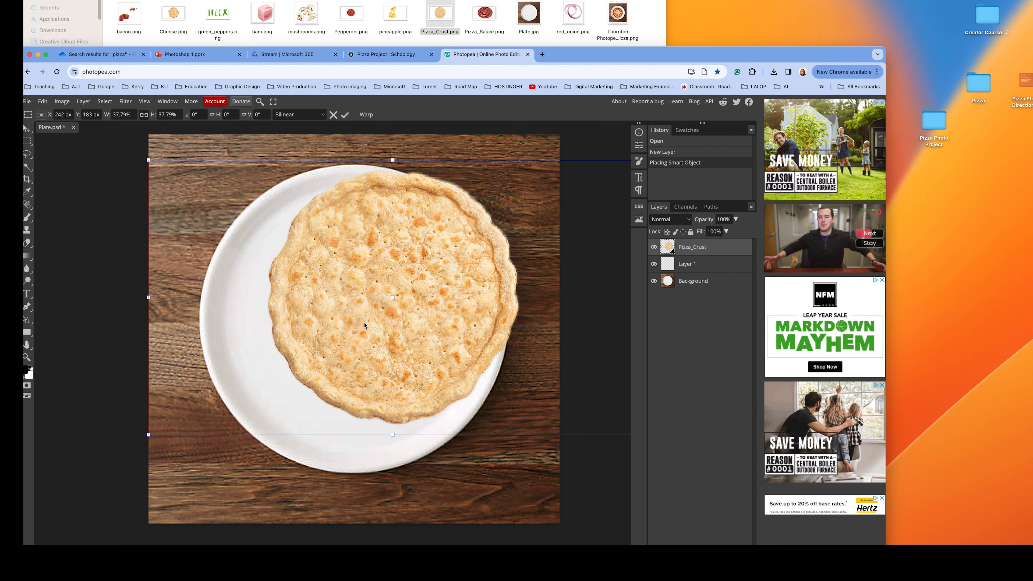
{"action": "left_click_drag", "start_coordinate": [467, 288], "coordinate": [405, 316]}
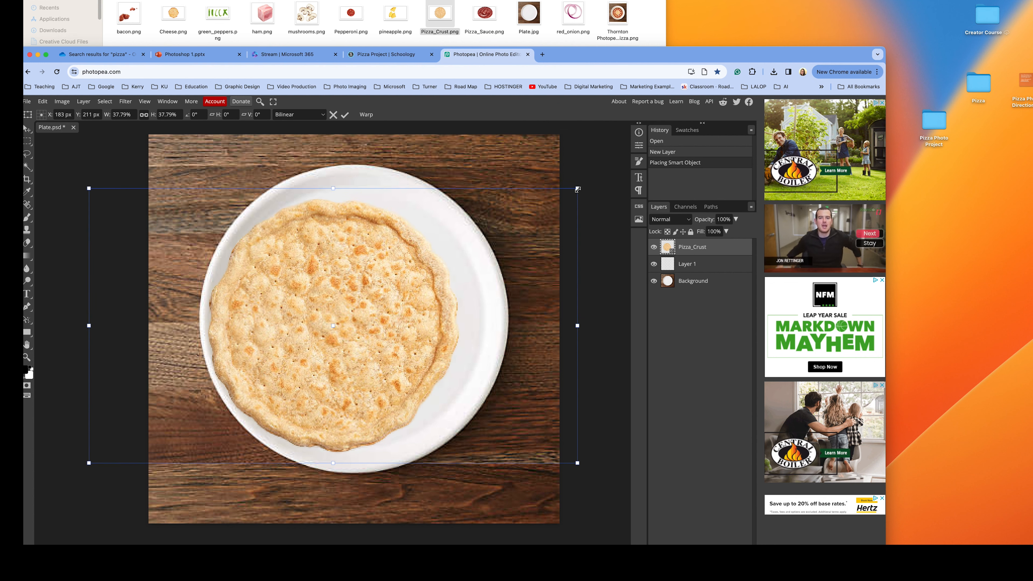
{"action": "left_click_drag", "start_coordinate": [575, 189], "coordinate": [636, 162]}
{"action": "left_click_drag", "start_coordinate": [392, 300], "coordinate": [378, 314]}
{"action": "left_click_drag", "start_coordinate": [688, 264], "coordinate": [716, 247]}
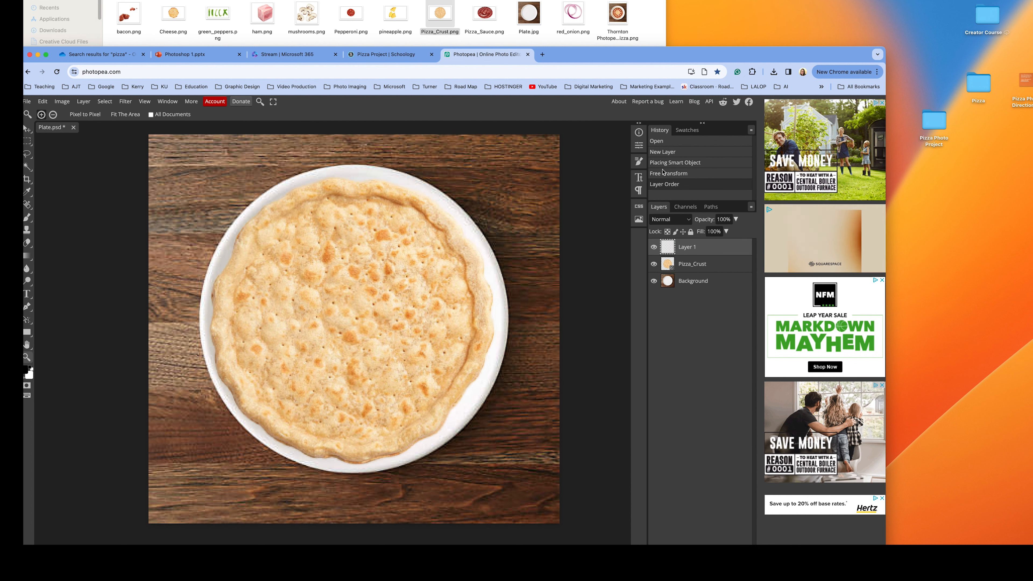
Step: Place Pizza_Sauce.png over the crust, shift the browser window up to show the full document, and resize the sauce to about 30%
{"action": "left_click_drag", "start_coordinate": [484, 14], "coordinate": [352, 344]}
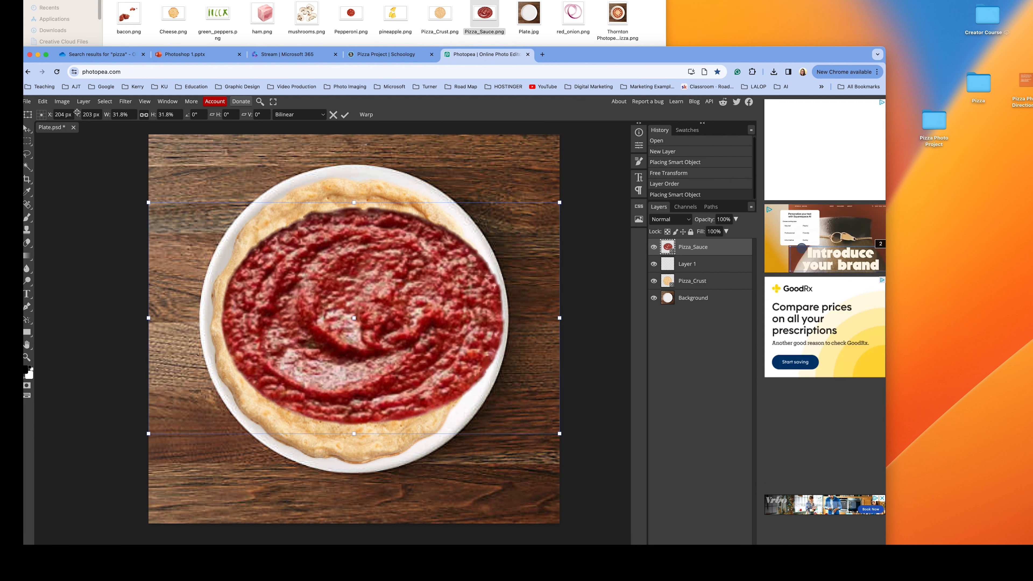
{"action": "left_click_drag", "start_coordinate": [577, 55], "coordinate": [613, 31]}
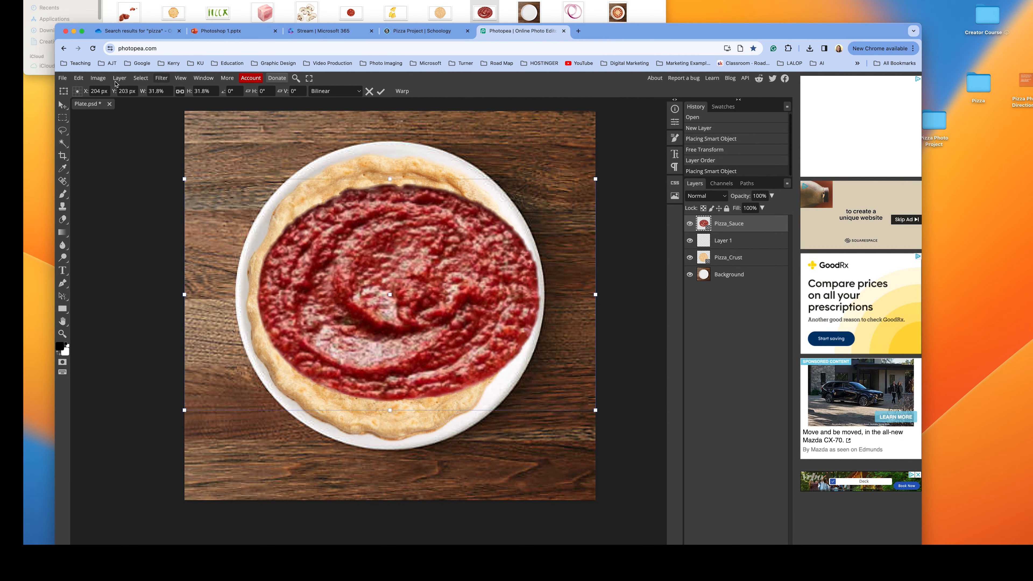
{"action": "left_click", "coordinate": [79, 79]}
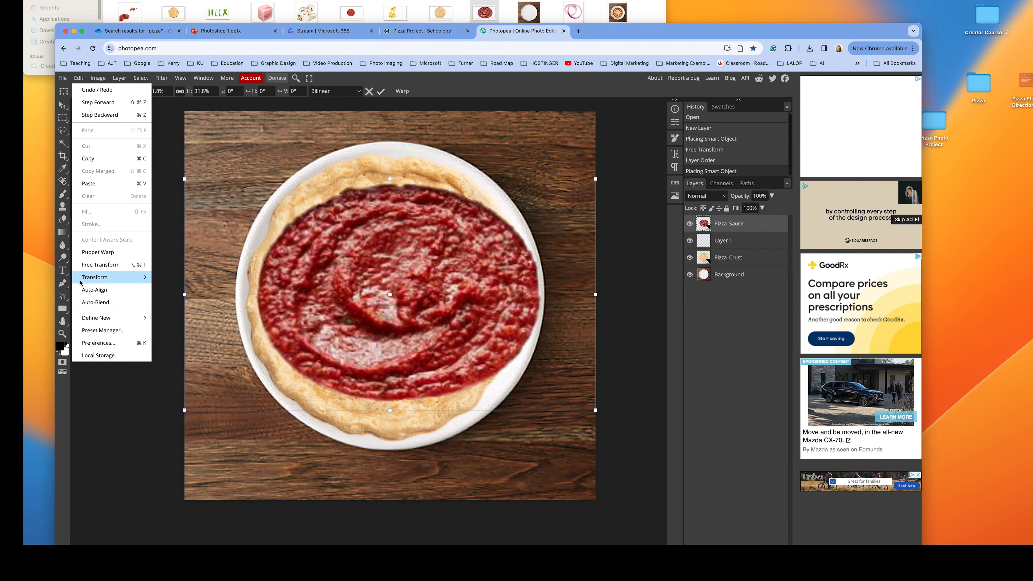
{"action": "mouse_move", "coordinate": [109, 277]}
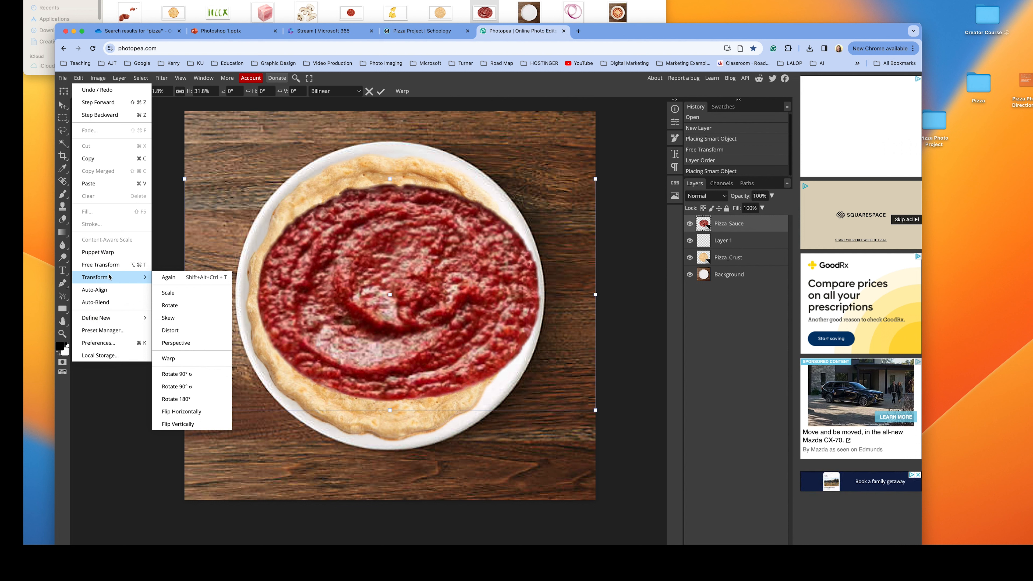
{"action": "left_click", "coordinate": [176, 331]}
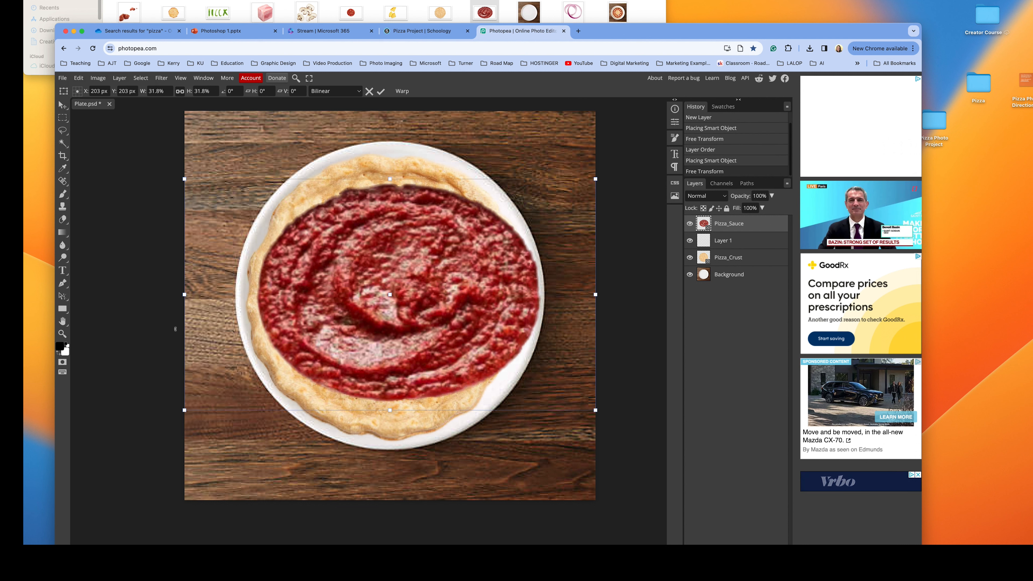
{"action": "left_click_drag", "start_coordinate": [391, 409], "coordinate": [385, 387]}
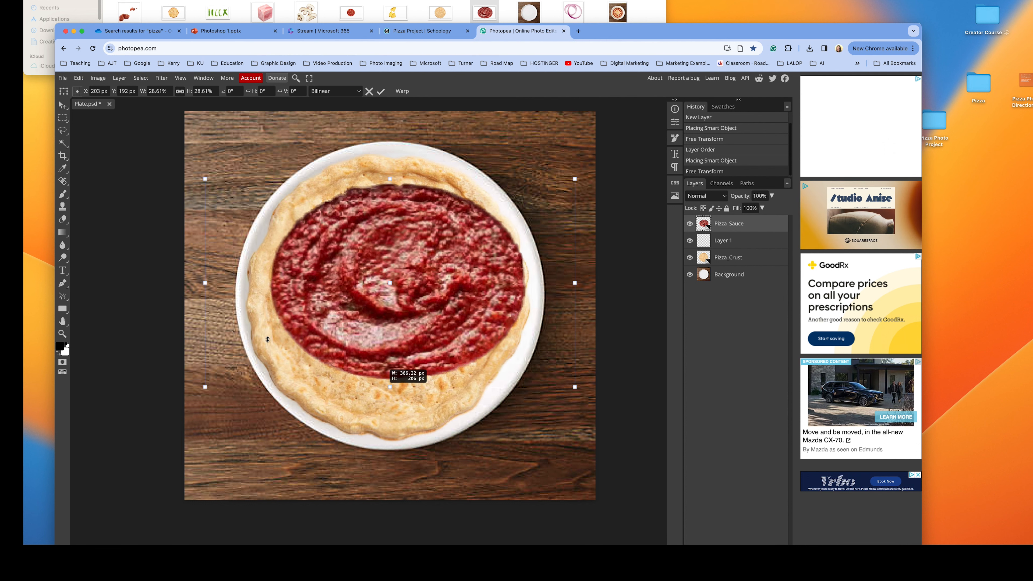
{"action": "left_click_drag", "start_coordinate": [205, 281], "coordinate": [182, 282]}
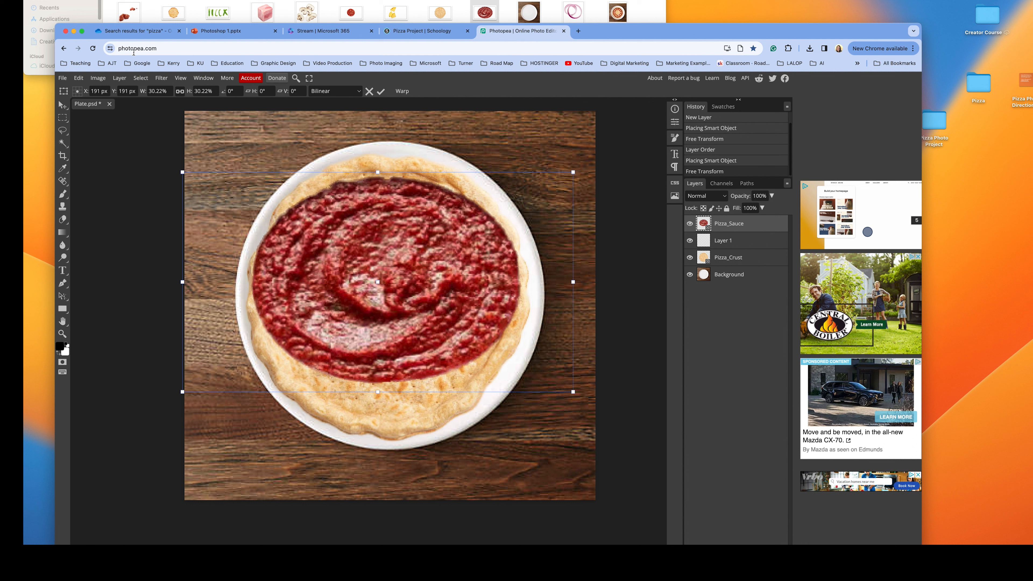
Step: Scale the sauce down to about 28% so its width fits inside the crust's rim, and apply the transform
{"action": "left_click", "coordinate": [79, 80]}
{"action": "mouse_move", "coordinate": [97, 275]}
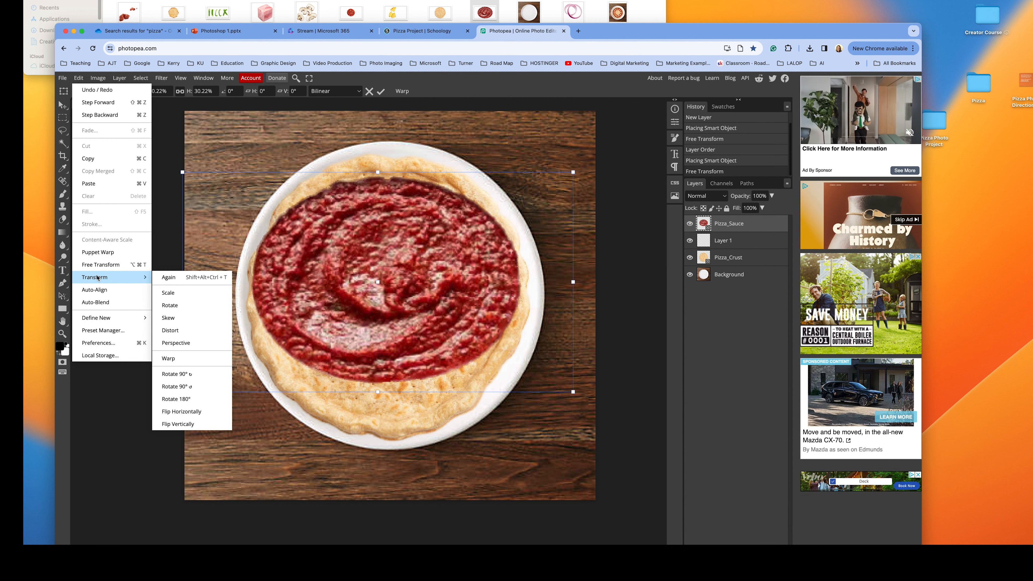
{"action": "left_click", "coordinate": [175, 330]}
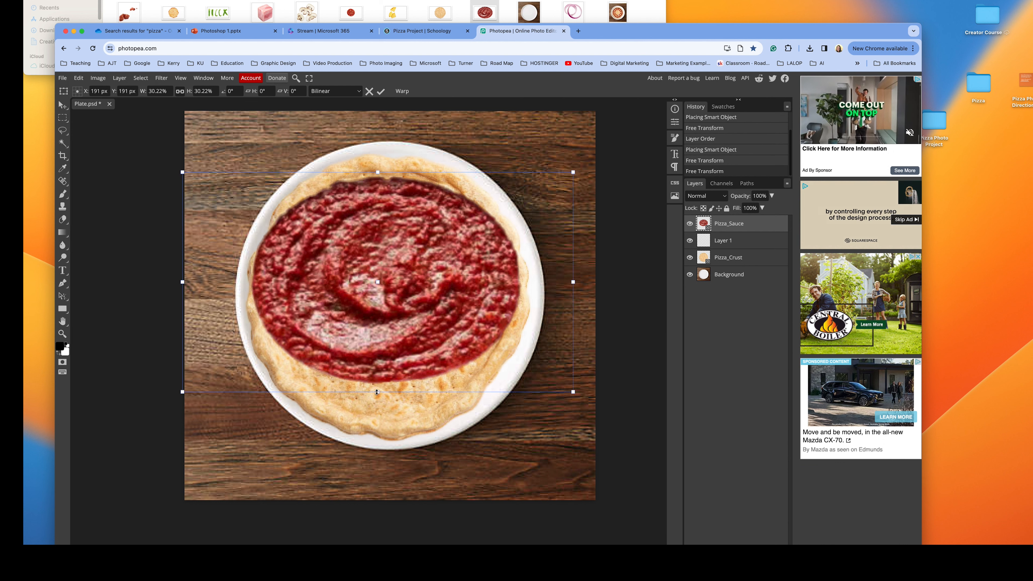
{"action": "mouse_move", "coordinate": [377, 391]}
{"action": "left_mouse_down"}
{"action": "mouse_move", "coordinate": [376, 379]}
{"action": "mouse_move", "coordinate": [380, 415]}
{"action": "mouse_move", "coordinate": [377, 374]}
{"action": "left_mouse_up"}
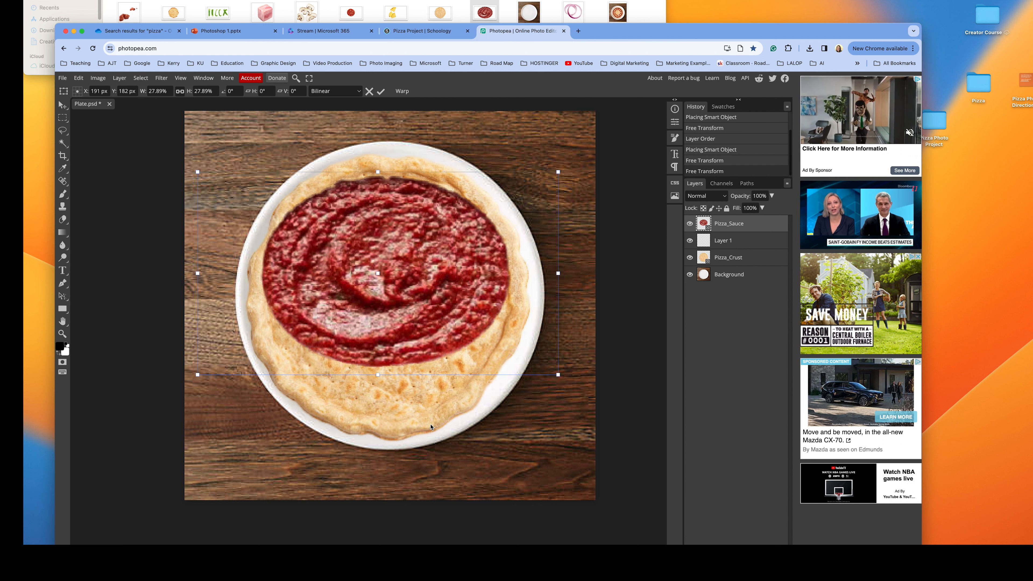
{"action": "key", "text": "Return"}
Step: Warp the sauce toward a round shape by stretching its lower edge down and pulling its right, upper-left and left edges inward
{"action": "key", "text": "z"}
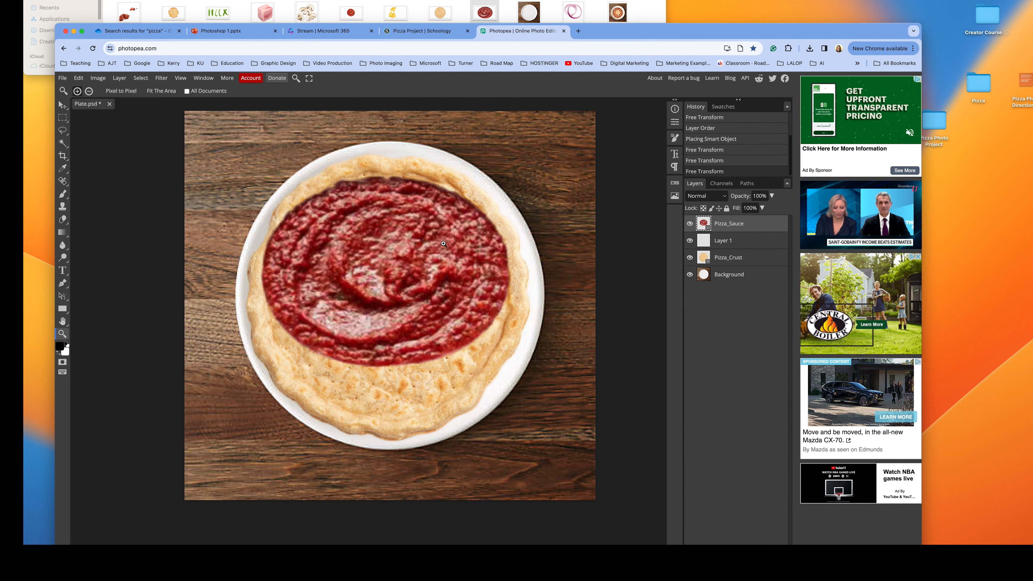
{"action": "left_click", "coordinate": [444, 243], "text": "alt"}
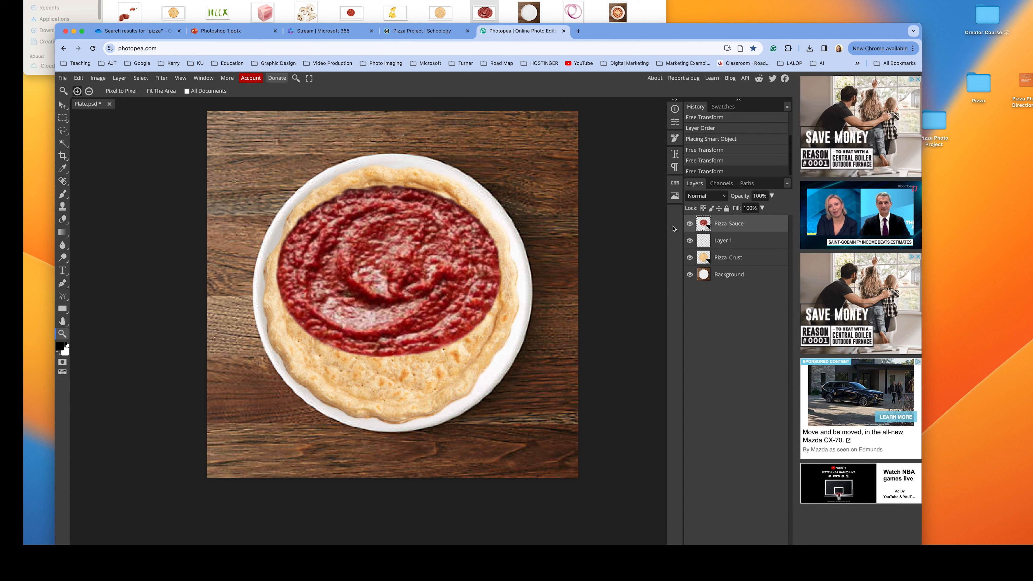
{"action": "left_click", "coordinate": [79, 78]}
{"action": "left_click", "coordinate": [94, 265]}
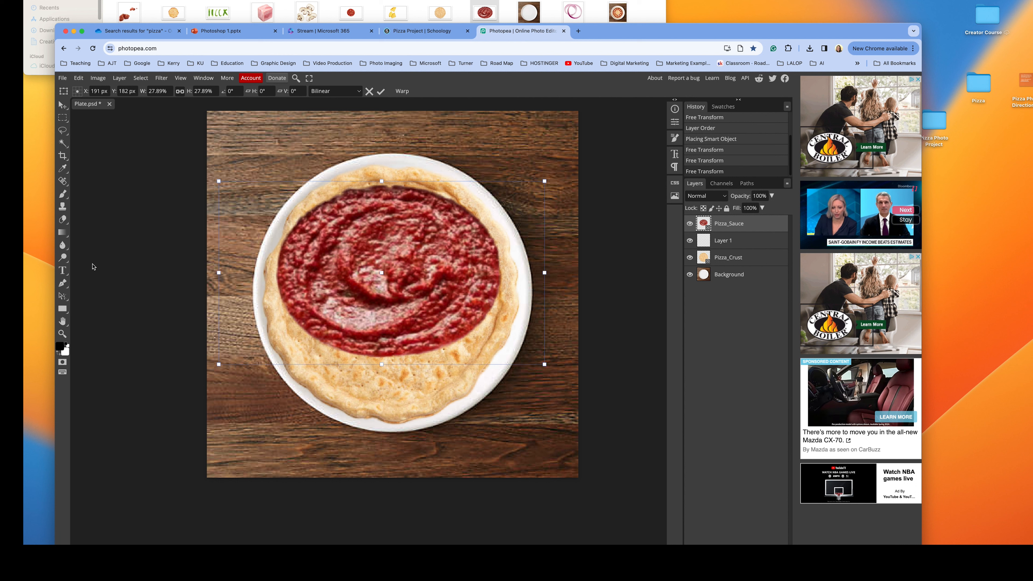
{"action": "left_click", "coordinate": [78, 79]}
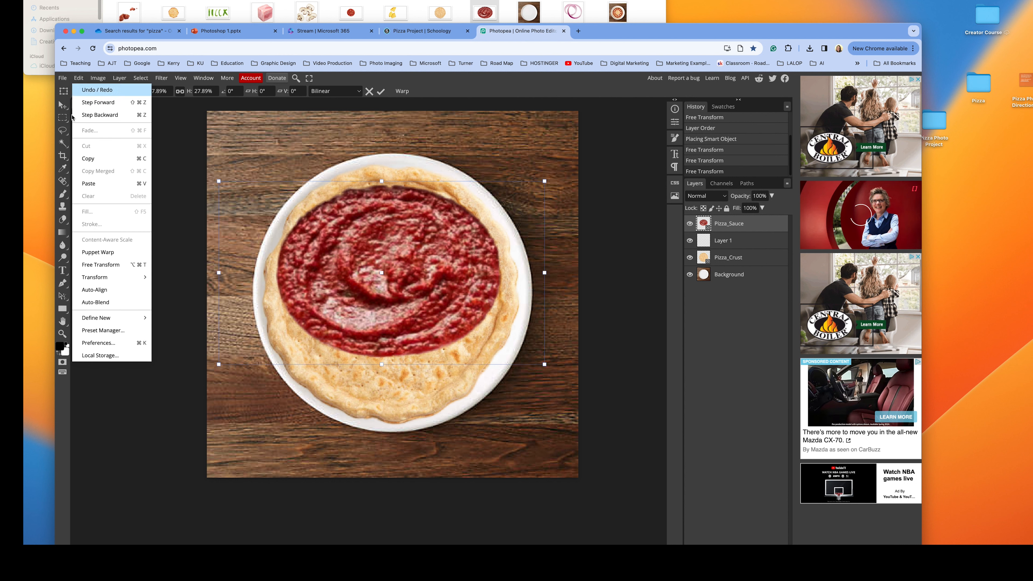
{"action": "mouse_move", "coordinate": [122, 277]}
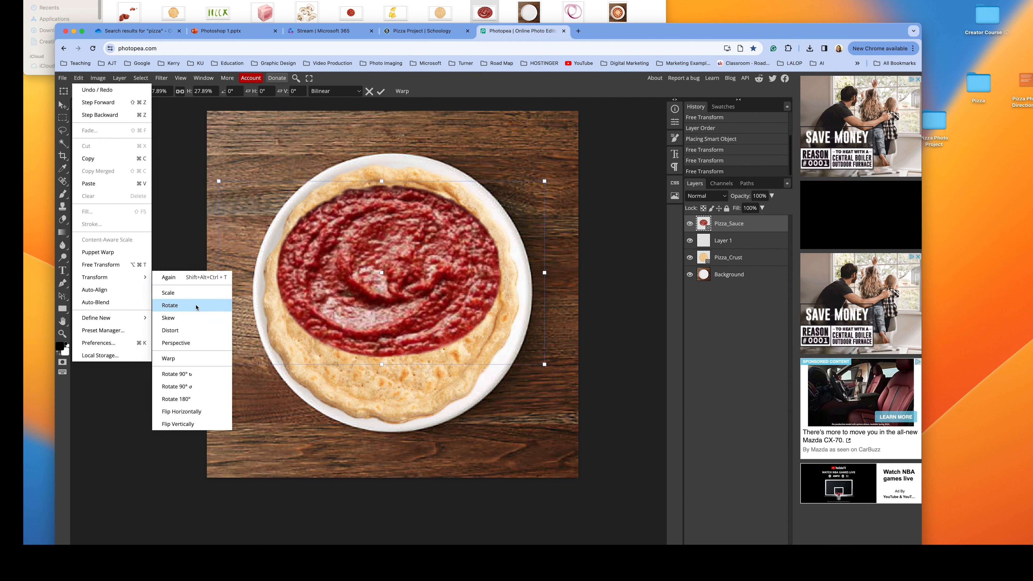
{"action": "left_click", "coordinate": [184, 358]}
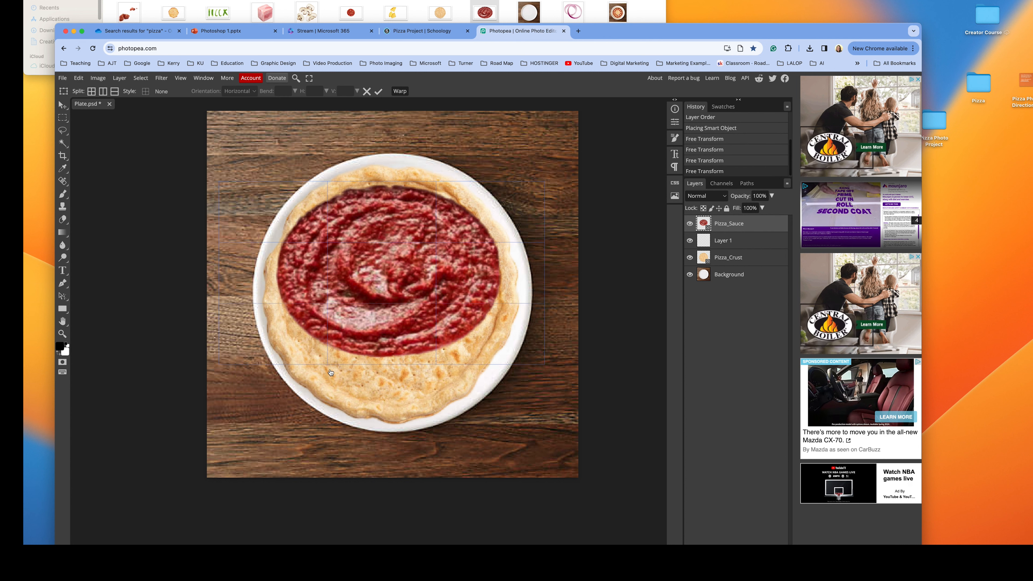
{"action": "left_click_drag", "start_coordinate": [330, 372], "coordinate": [355, 430]}
{"action": "left_click_drag", "start_coordinate": [435, 367], "coordinate": [427, 401]}
{"action": "left_click_drag", "start_coordinate": [545, 243], "coordinate": [528, 259]}
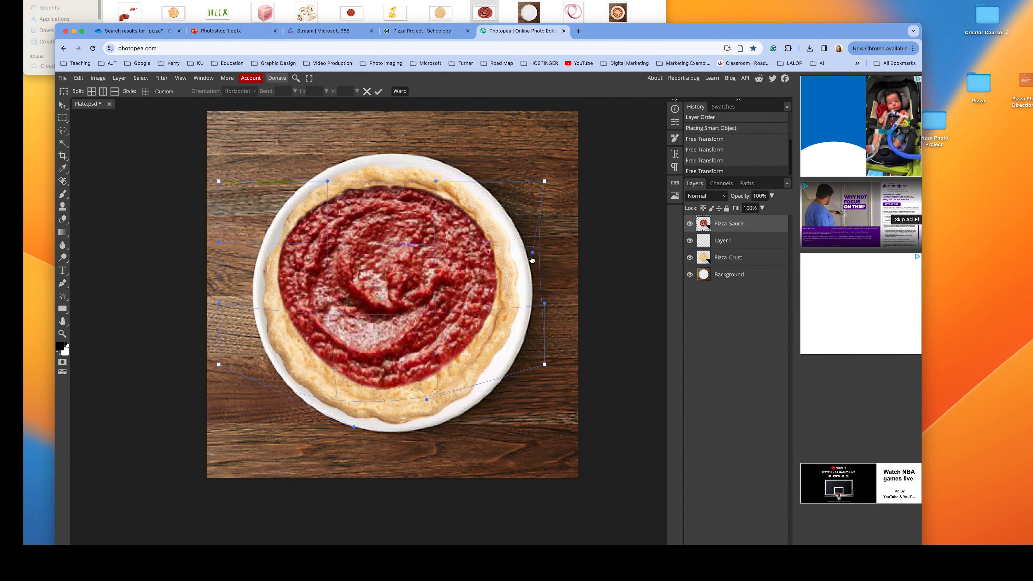
{"action": "left_click_drag", "start_coordinate": [328, 184], "coordinate": [341, 196]}
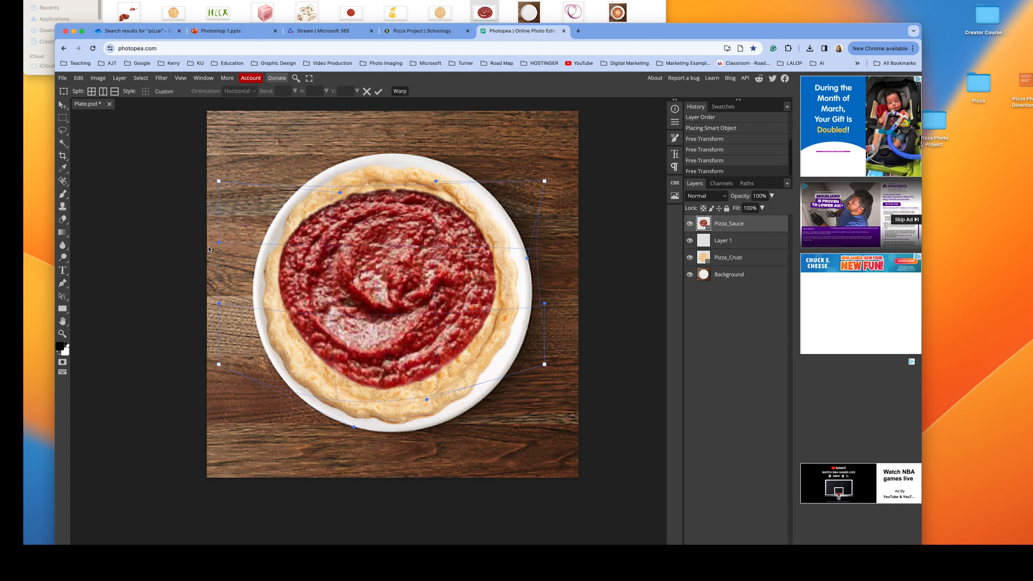
{"action": "left_click_drag", "start_coordinate": [244, 257], "coordinate": [244, 343]}
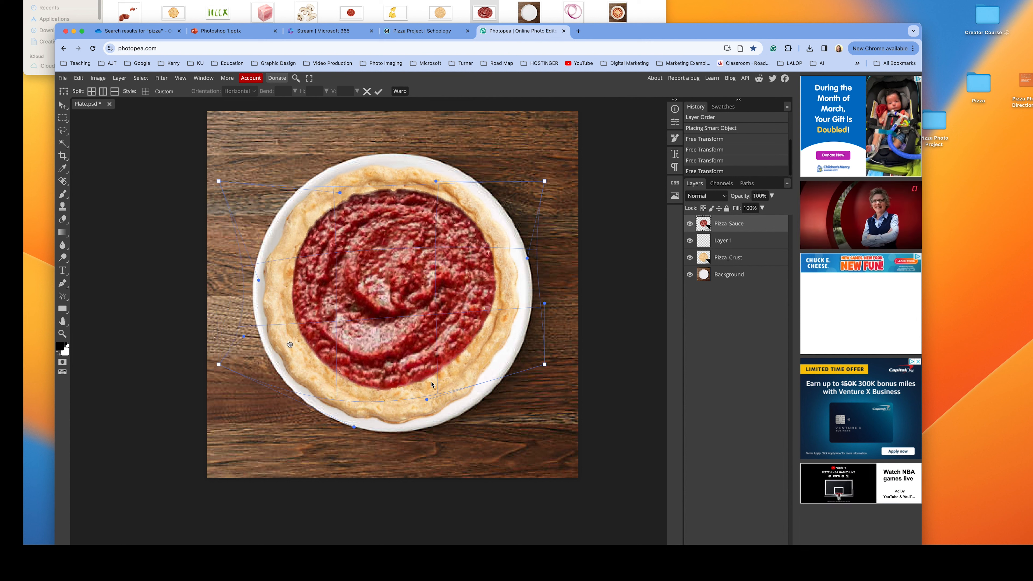
Step: Continue warping the sauce, extending its lower-right, left and upper edges outward toward the crust's rim
{"action": "left_click_drag", "start_coordinate": [427, 402], "coordinate": [437, 430]}
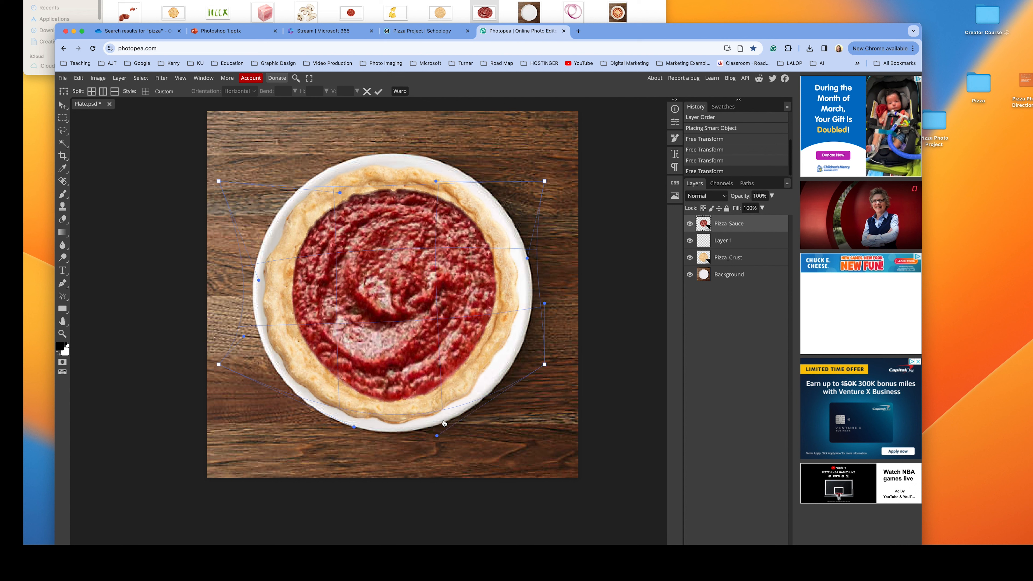
{"action": "left_click_drag", "start_coordinate": [544, 308], "coordinate": [533, 338]}
{"action": "left_click_drag", "start_coordinate": [259, 281], "coordinate": [231, 296]}
{"action": "left_click_drag", "start_coordinate": [245, 337], "coordinate": [229, 353]}
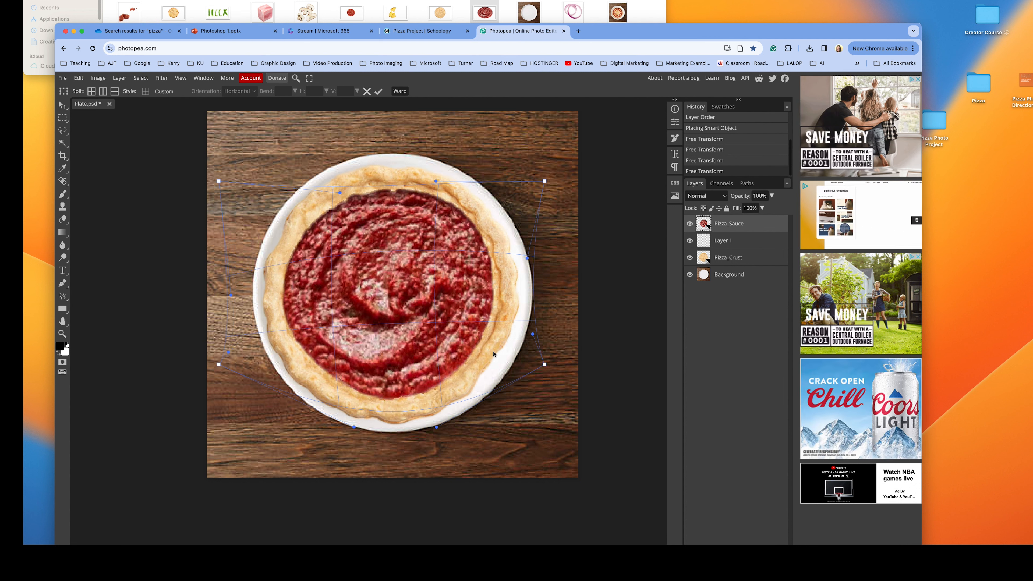
{"action": "left_click_drag", "start_coordinate": [436, 427], "coordinate": [454, 438]}
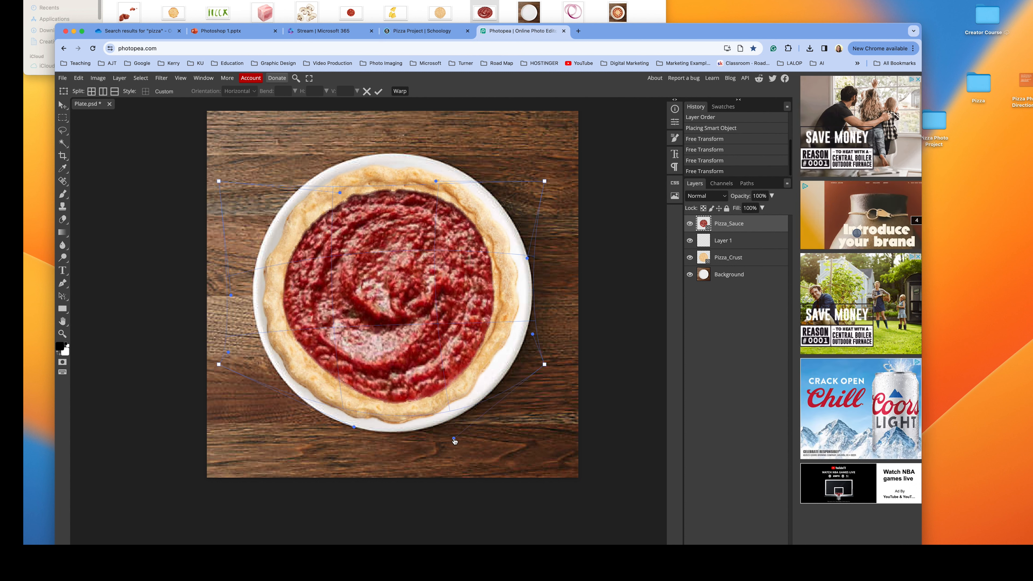
{"action": "left_click_drag", "start_coordinate": [436, 182], "coordinate": [437, 154]}
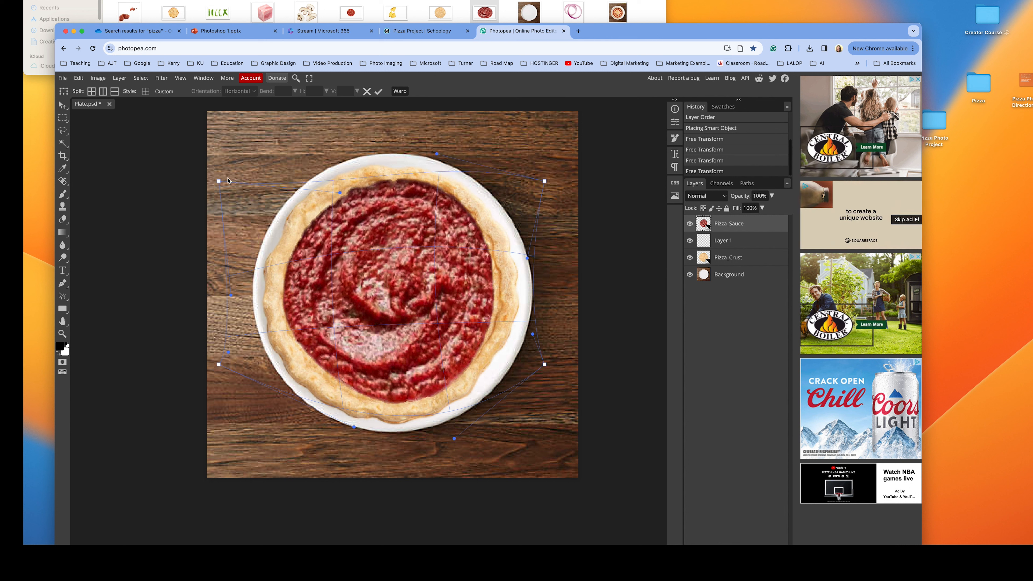
{"action": "left_click_drag", "start_coordinate": [219, 181], "coordinate": [173, 179]}
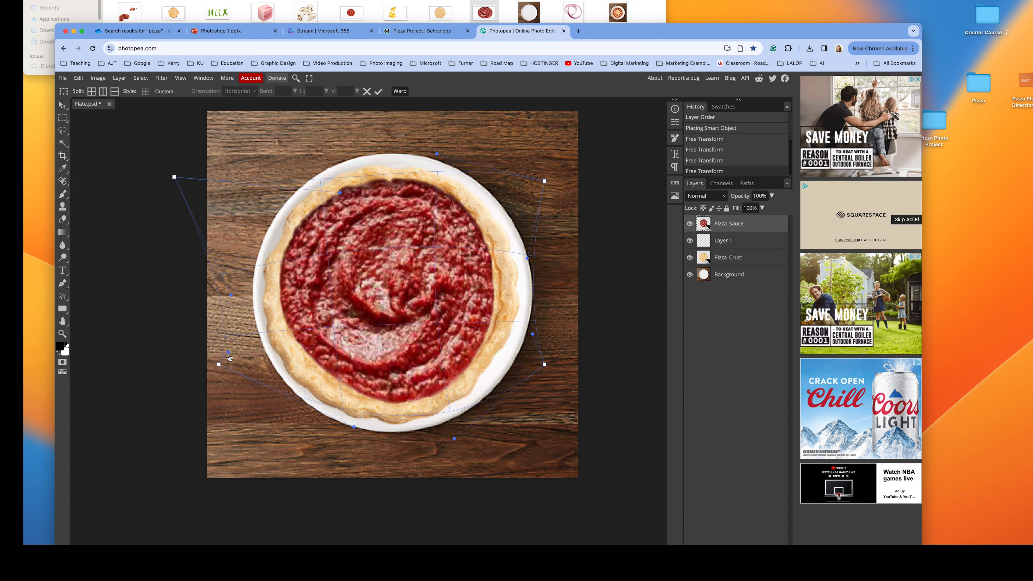
Step: Fine-tune the sauce warp along the lower-left, right and bottom edges, and move Layer 1 above the sauce layer
{"action": "left_click_drag", "start_coordinate": [230, 358], "coordinate": [214, 376]}
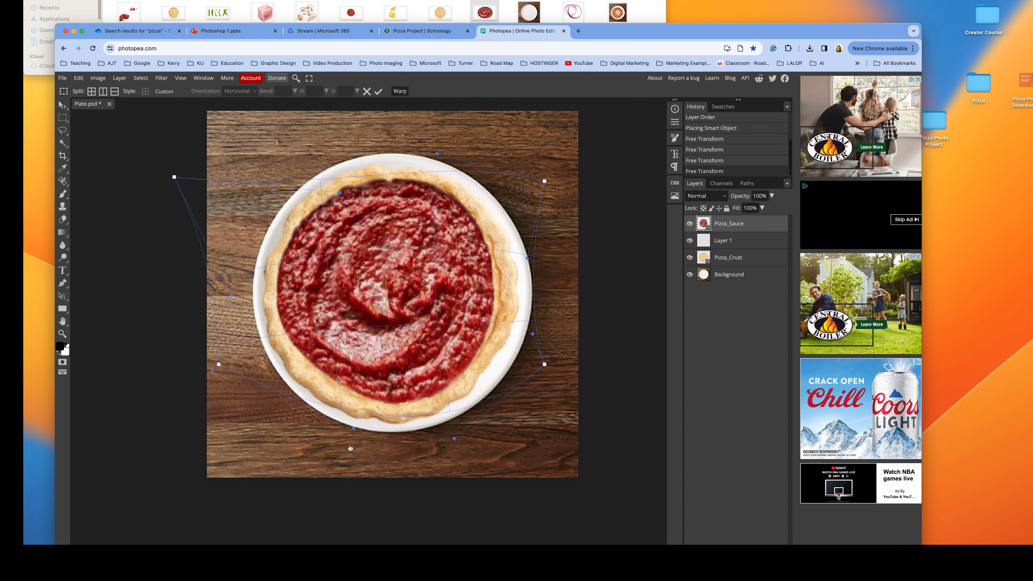
{"action": "mouse_move", "coordinate": [350, 448]}
{"action": "left_mouse_down"}
{"action": "mouse_move", "coordinate": [349, 459]}
{"action": "mouse_move", "coordinate": [355, 451]}
{"action": "left_mouse_up"}
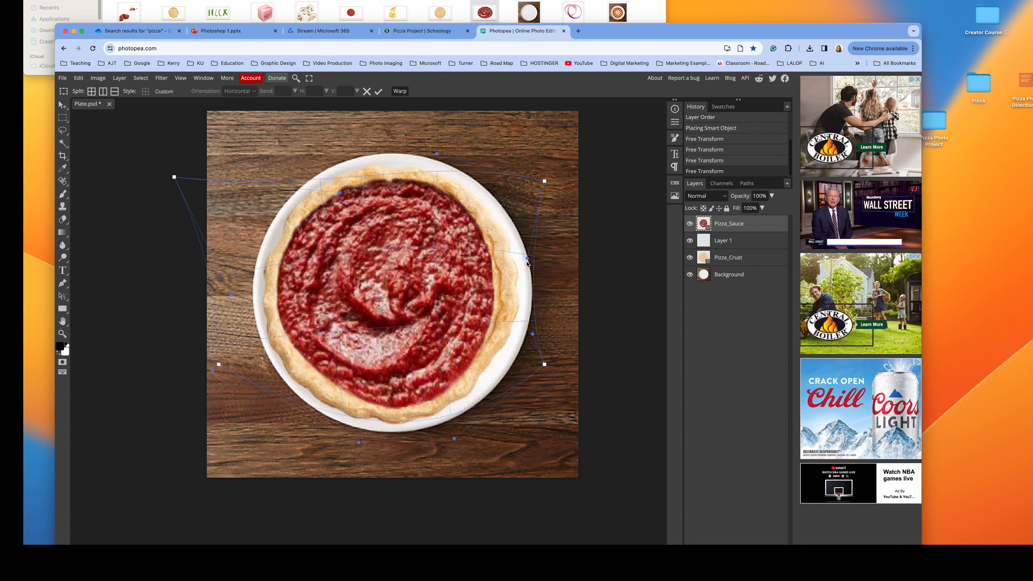
{"action": "left_click_drag", "start_coordinate": [554, 260], "coordinate": [559, 260]}
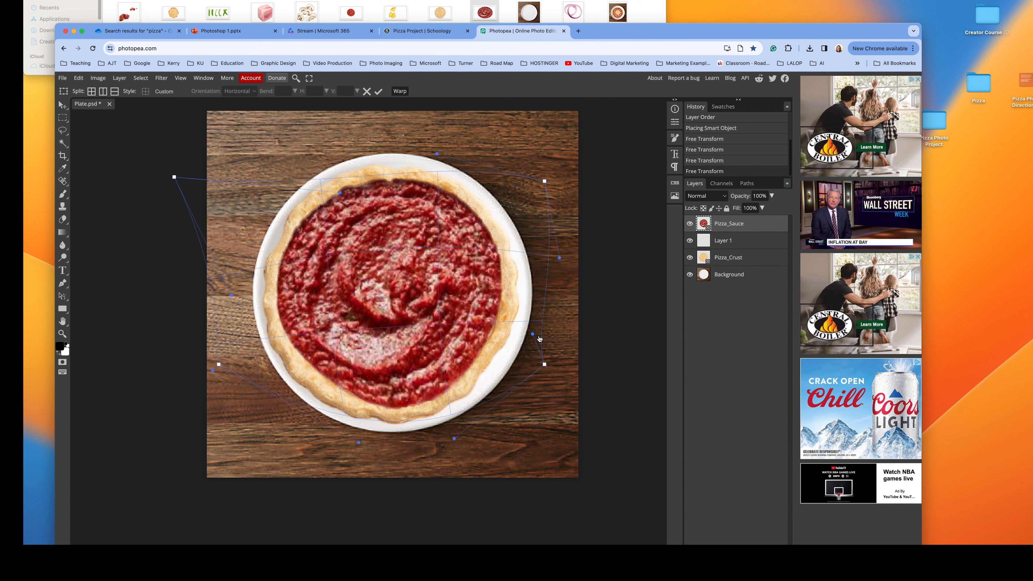
{"action": "left_click_drag", "start_coordinate": [533, 334], "coordinate": [546, 340]}
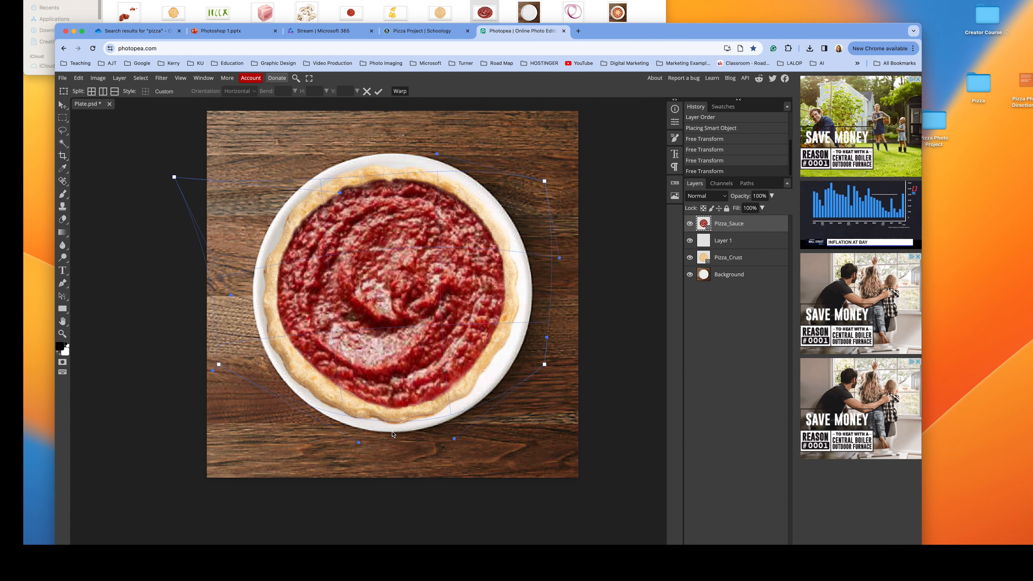
{"action": "left_click_drag", "start_coordinate": [448, 441], "coordinate": [433, 433]}
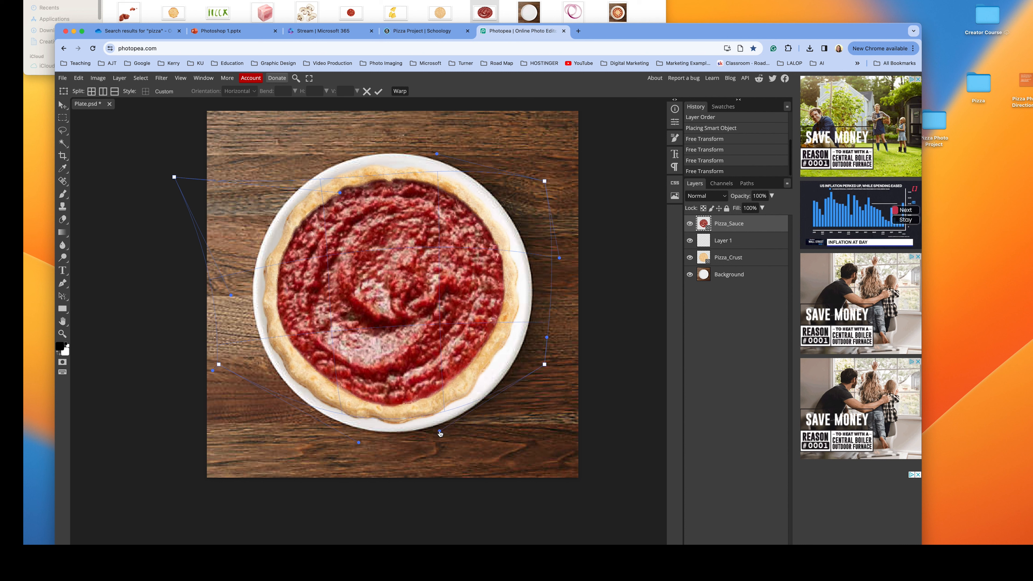
{"action": "left_click_drag", "start_coordinate": [359, 444], "coordinate": [363, 435]}
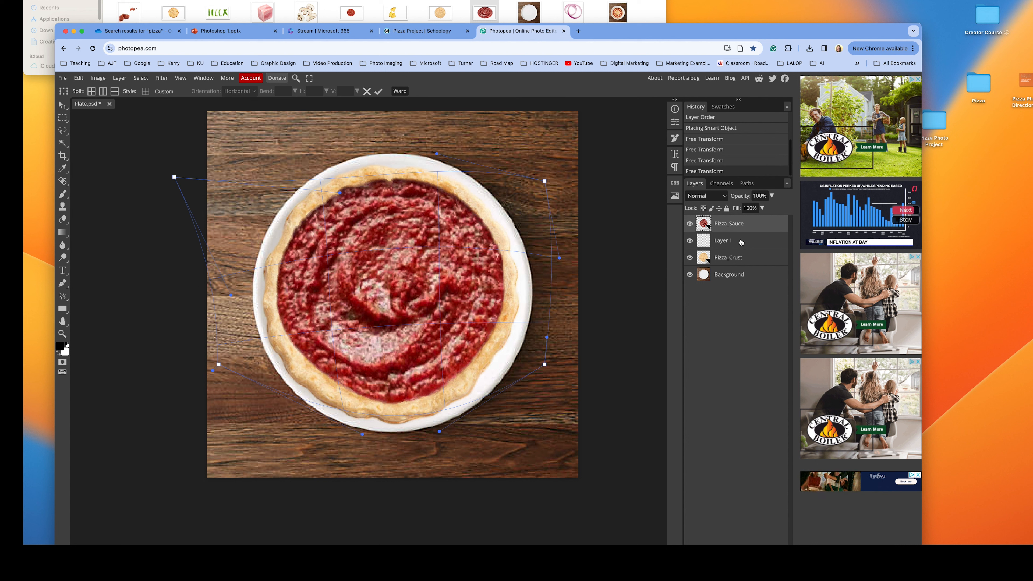
{"action": "left_click_drag", "start_coordinate": [741, 242], "coordinate": [719, 222]}
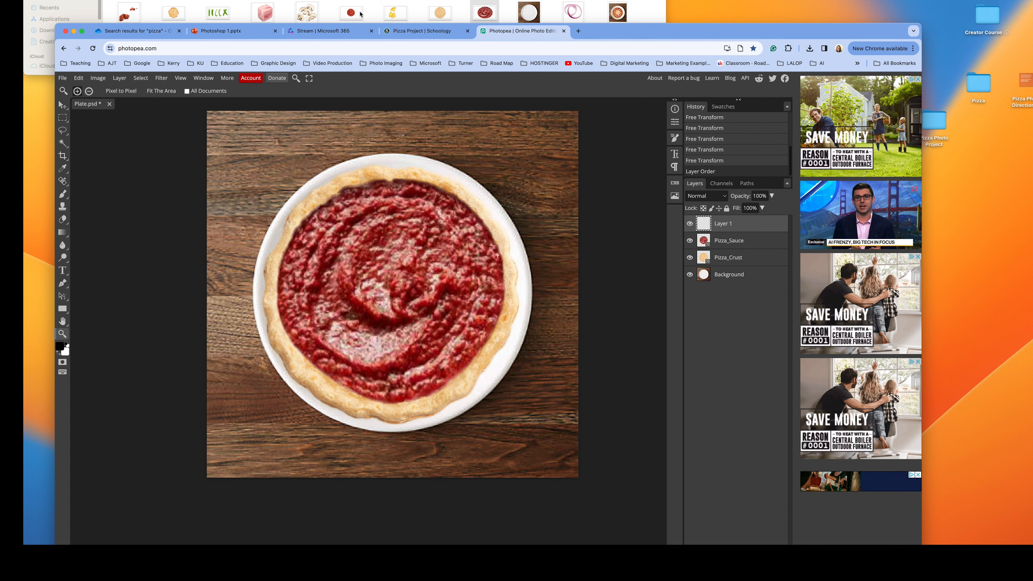
Step: Place the Cheese image in the pizza document and enlarge it to about 40% so it covers most of the sauce
{"action": "left_click_drag", "start_coordinate": [172, 13], "coordinate": [341, 251]}
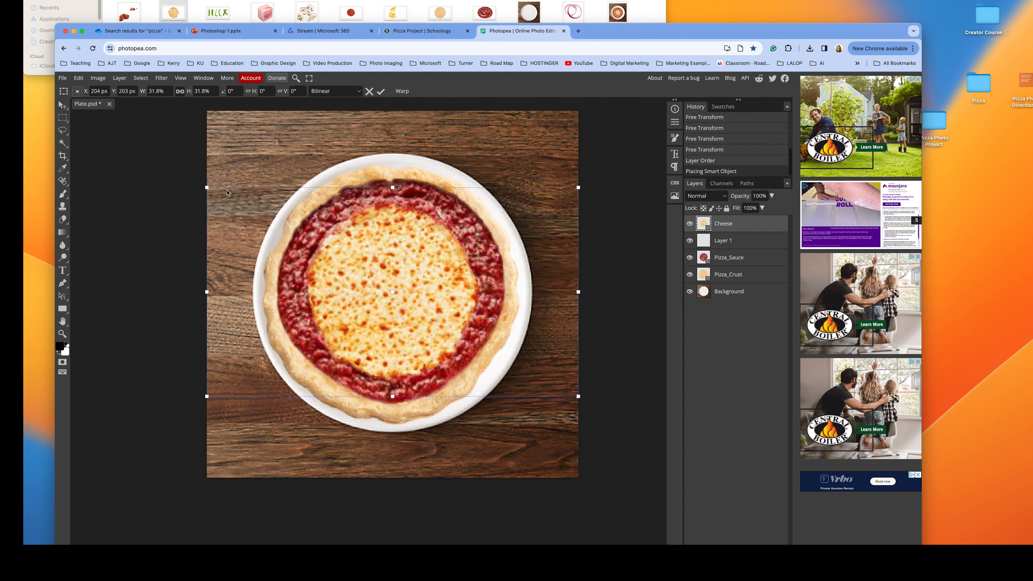
{"action": "left_click_drag", "start_coordinate": [203, 187], "coordinate": [176, 149]}
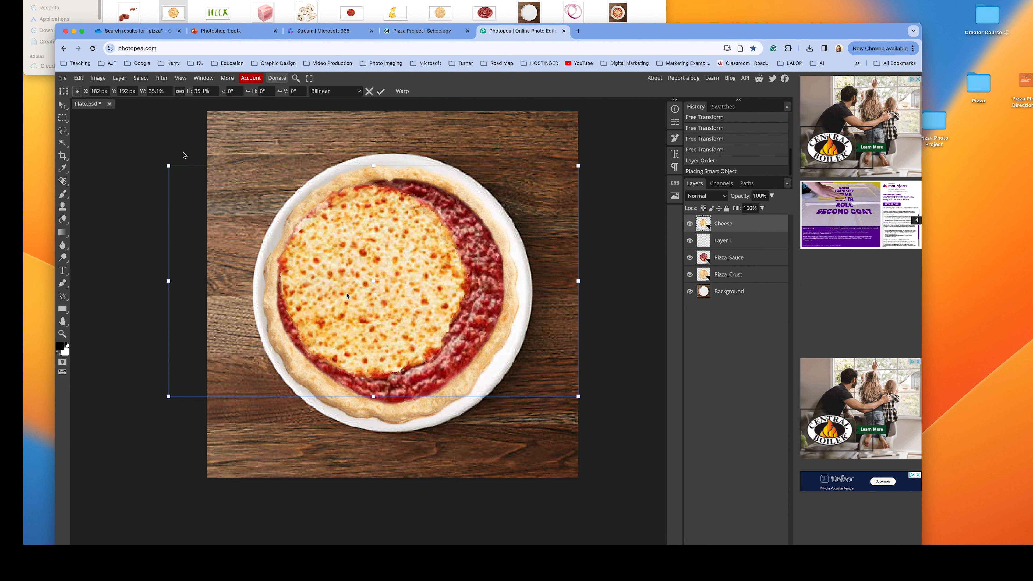
{"action": "mouse_move", "coordinate": [388, 321]}
{"action": "left_mouse_down"}
{"action": "mouse_move", "coordinate": [399, 324]}
{"action": "mouse_move", "coordinate": [397, 314]}
{"action": "left_mouse_up"}
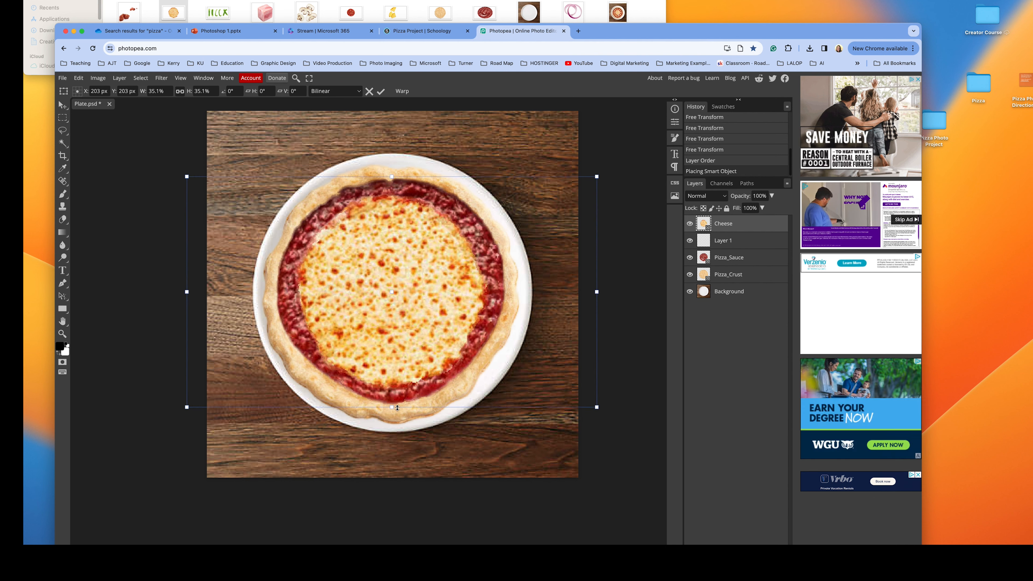
{"action": "left_click_drag", "start_coordinate": [391, 407], "coordinate": [391, 441]}
{"action": "left_click_drag", "start_coordinate": [398, 338], "coordinate": [399, 311]}
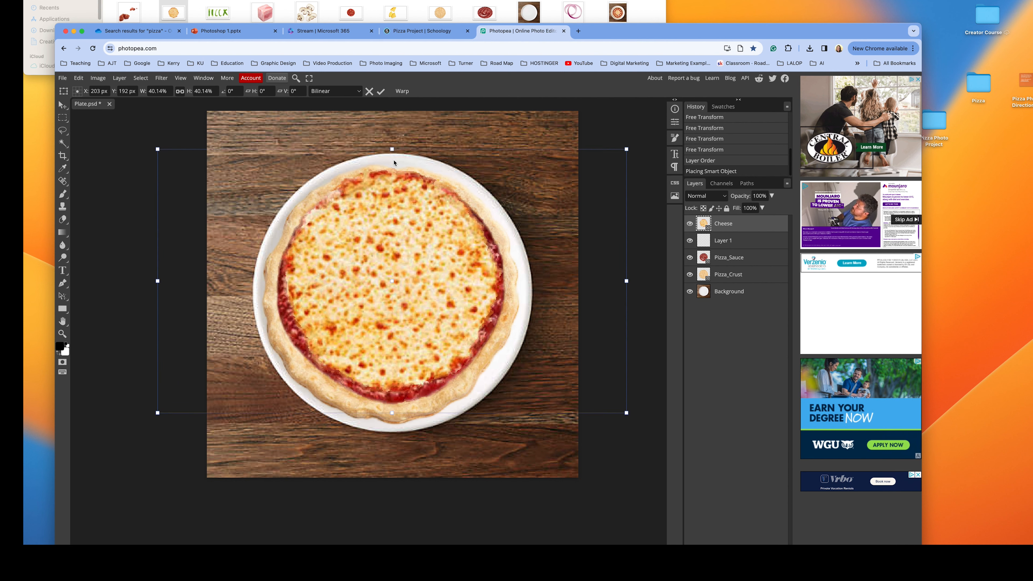
Step: Fine-tune the cheese's size and position so it is centred inside the sauce ring, and move Layer 1 above the Cheese layer
{"action": "left_click_drag", "start_coordinate": [387, 186], "coordinate": [391, 199]}
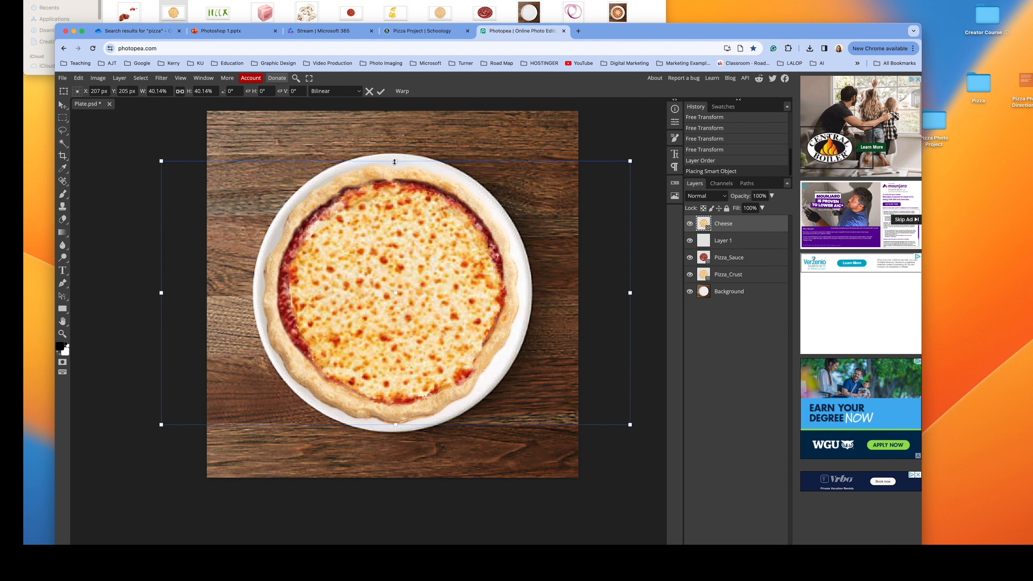
{"action": "left_click_drag", "start_coordinate": [394, 163], "coordinate": [396, 173]}
{"action": "left_click_drag", "start_coordinate": [386, 277], "coordinate": [385, 269]}
{"action": "left_click_drag", "start_coordinate": [746, 241], "coordinate": [735, 218]}
Step: Place the Pepperoni image, scale it down to about 7.5% and position the slice on the cheese's lower-right area
{"action": "left_click_drag", "start_coordinate": [351, 16], "coordinate": [357, 239]}
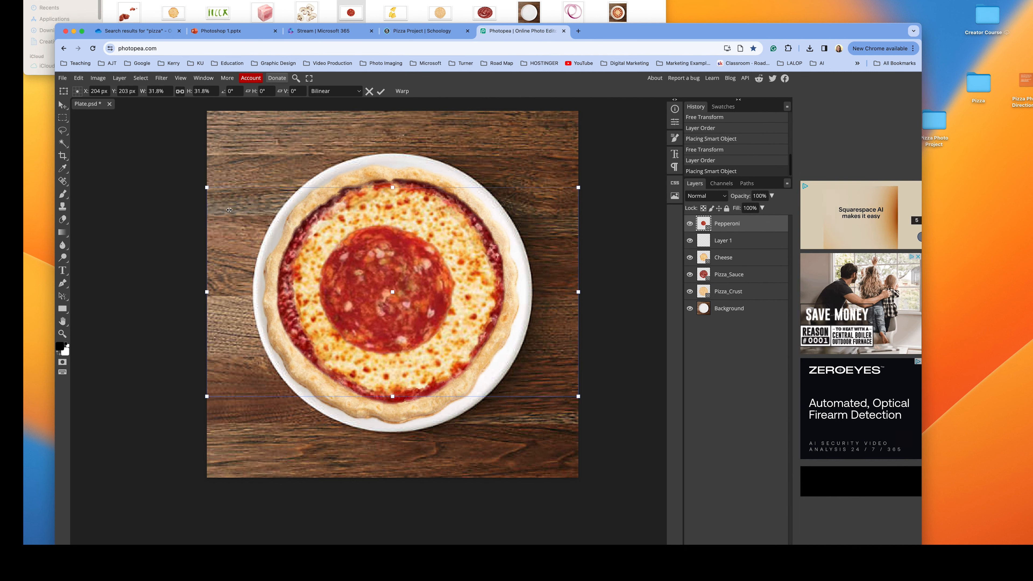
{"action": "left_click_drag", "start_coordinate": [207, 188], "coordinate": [338, 261]}
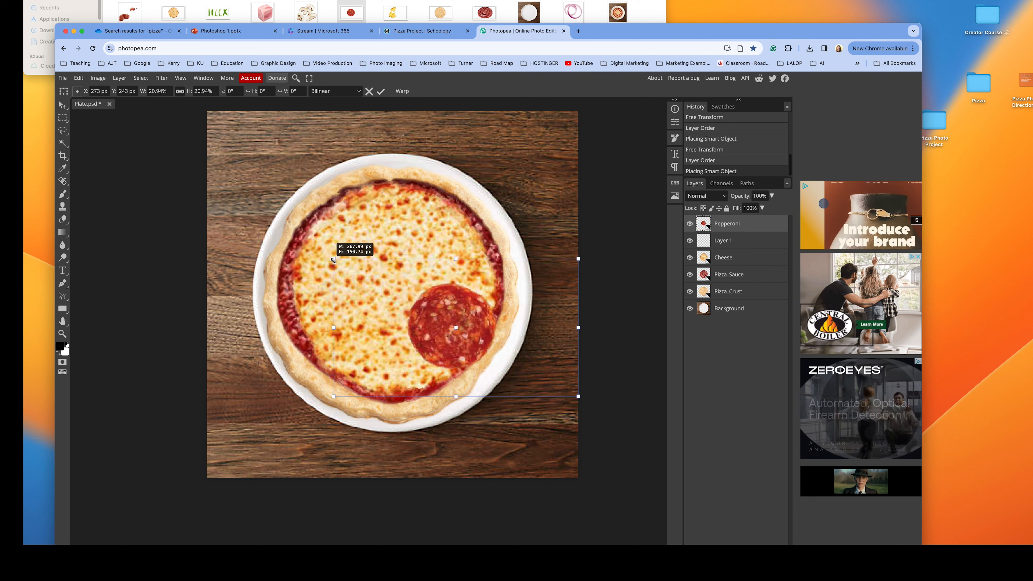
{"action": "left_click_drag", "start_coordinate": [449, 339], "coordinate": [393, 327]}
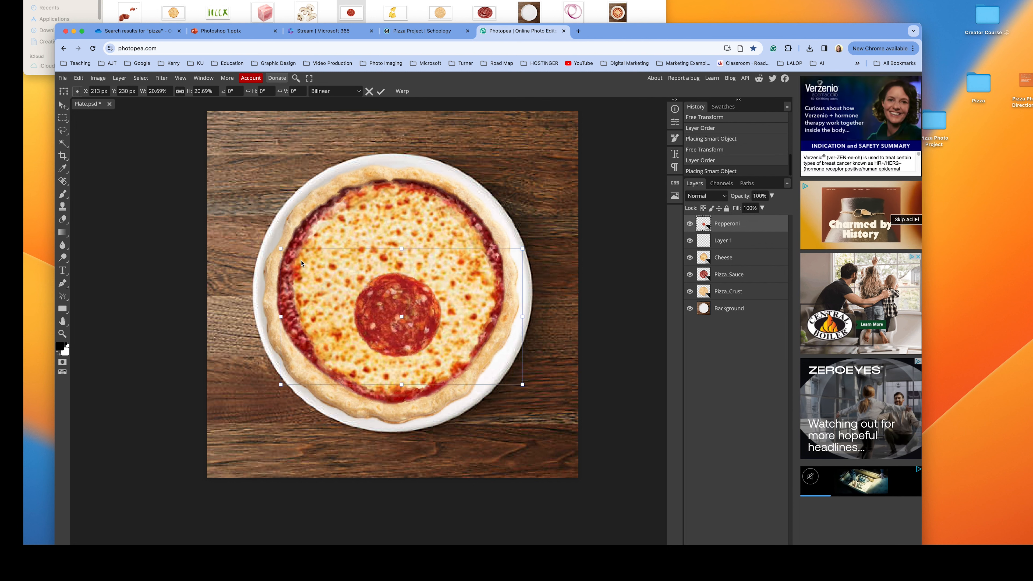
{"action": "left_click_drag", "start_coordinate": [299, 269], "coordinate": [354, 306]}
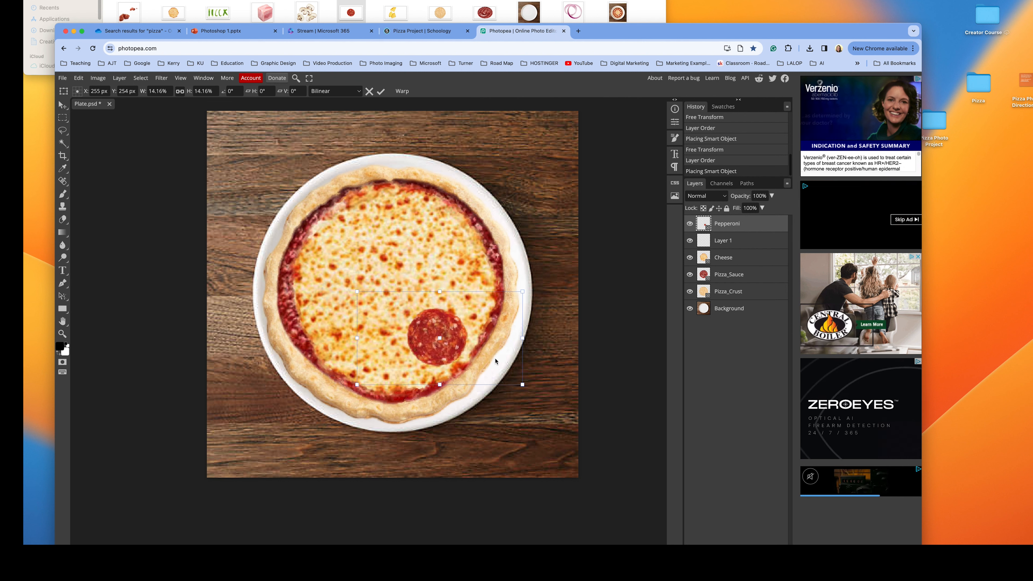
{"action": "left_click_drag", "start_coordinate": [435, 327], "coordinate": [419, 341]}
{"action": "left_click_drag", "start_coordinate": [343, 310], "coordinate": [392, 336]}
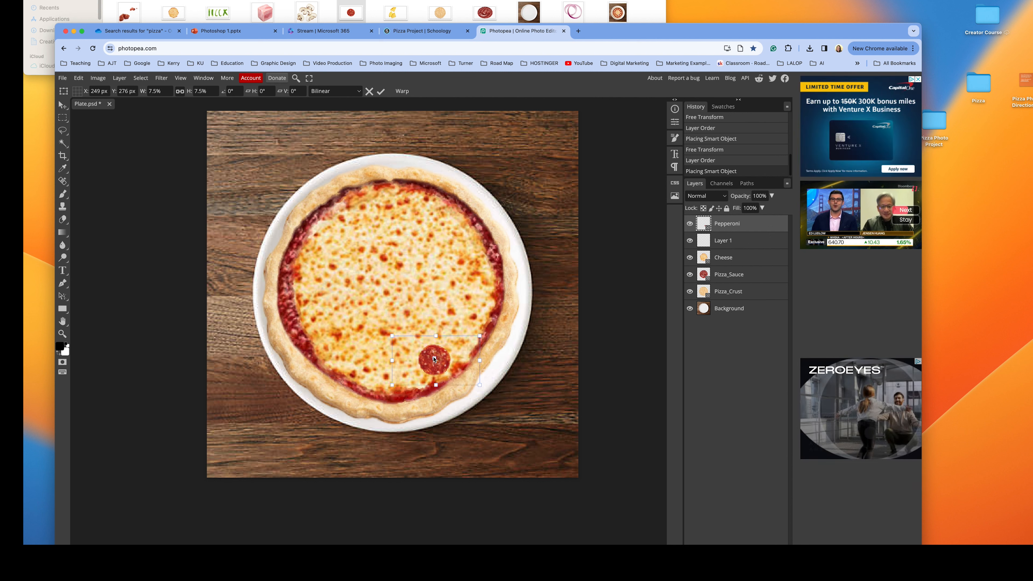
Step: Duplicate the Pepperoni layer and place the copy just up and to the right of the first slice
{"action": "right_click", "coordinate": [731, 228]}
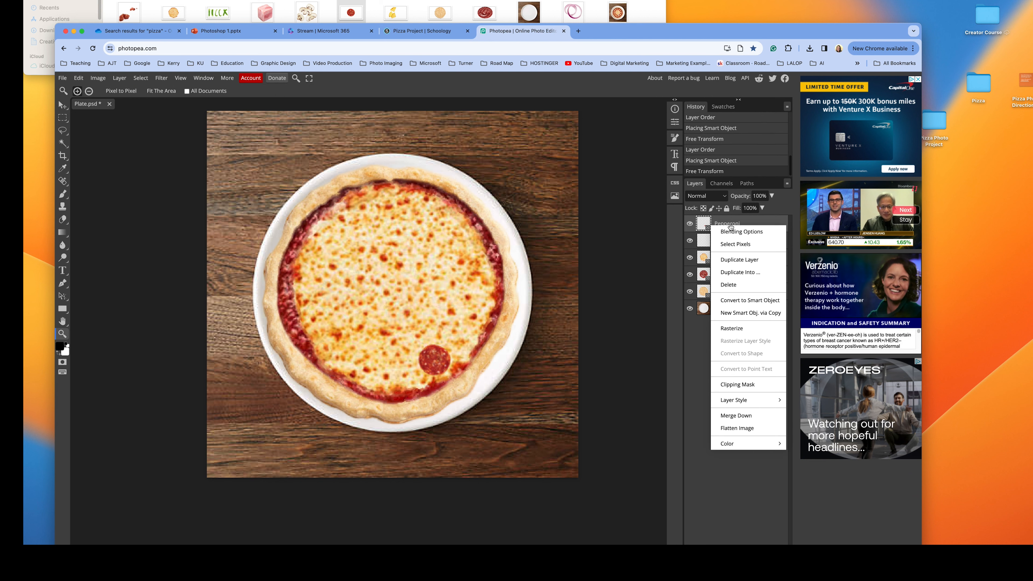
{"action": "left_click", "coordinate": [742, 260]}
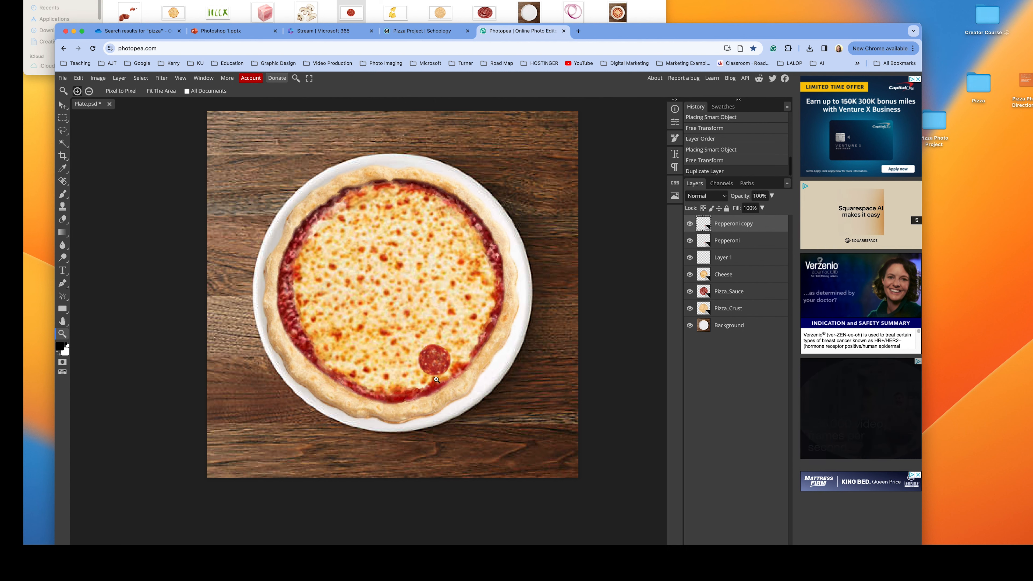
{"action": "scroll", "coordinate": [436, 361], "scroll_direction": "up", "scroll_amount": 5}
{"action": "scroll", "coordinate": [432, 363], "scroll_direction": "down", "scroll_amount": 8}
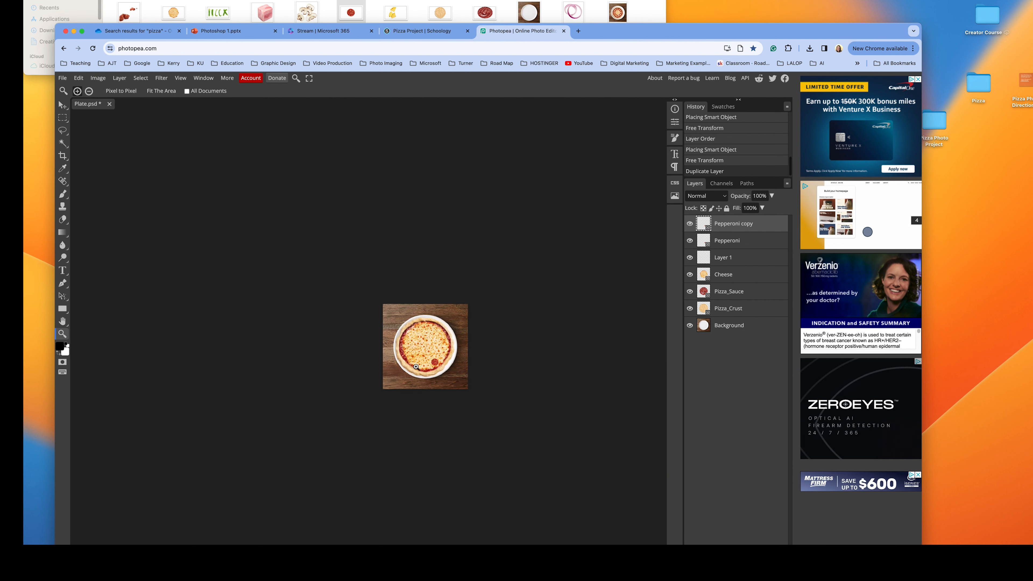
{"action": "scroll", "coordinate": [428, 365], "scroll_direction": "up", "scroll_amount": 3}
{"action": "scroll", "coordinate": [427, 365], "scroll_direction": "down", "scroll_amount": 1}
{"action": "key", "text": "v"}
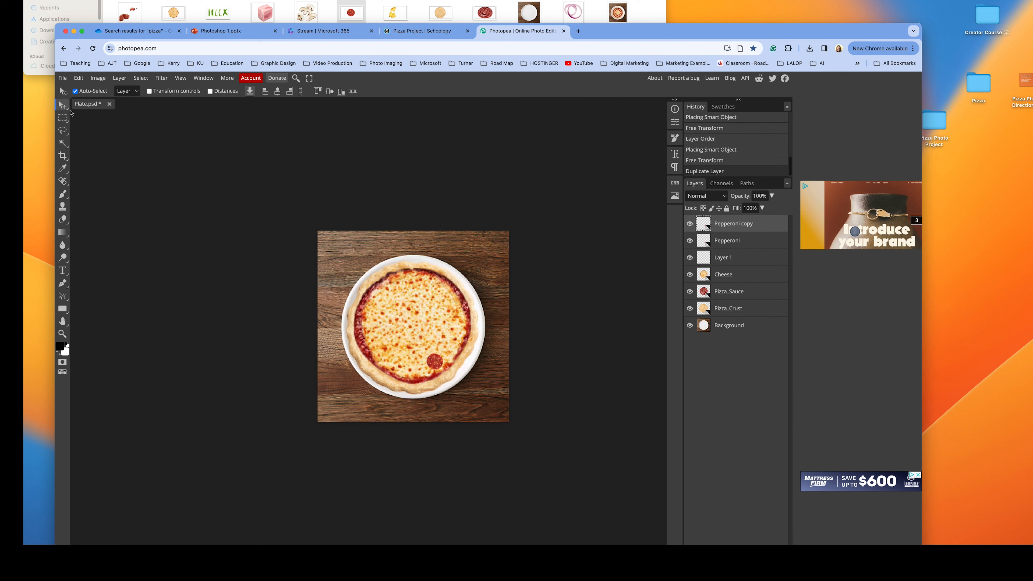
{"action": "mouse_move", "coordinate": [436, 367]}
{"action": "left_mouse_down"}
{"action": "mouse_move", "coordinate": [454, 338]}
{"action": "mouse_move", "coordinate": [448, 354]}
{"action": "left_mouse_up"}
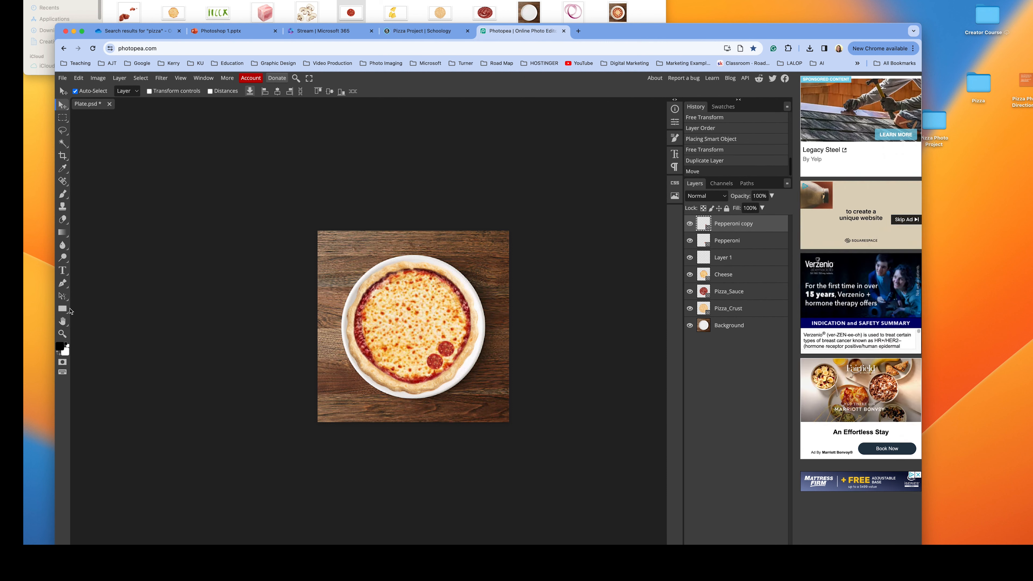
Step: Reposition and widen the browser window so the whole pizza canvas and the layer list fit on screen
{"action": "left_click", "coordinate": [62, 334]}
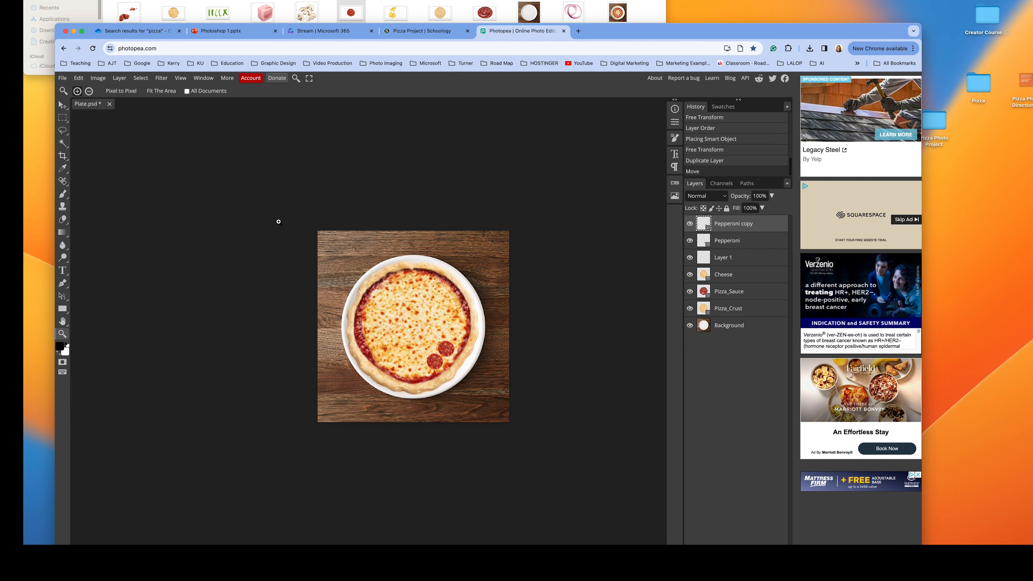
{"action": "left_click", "coordinate": [326, 269]}
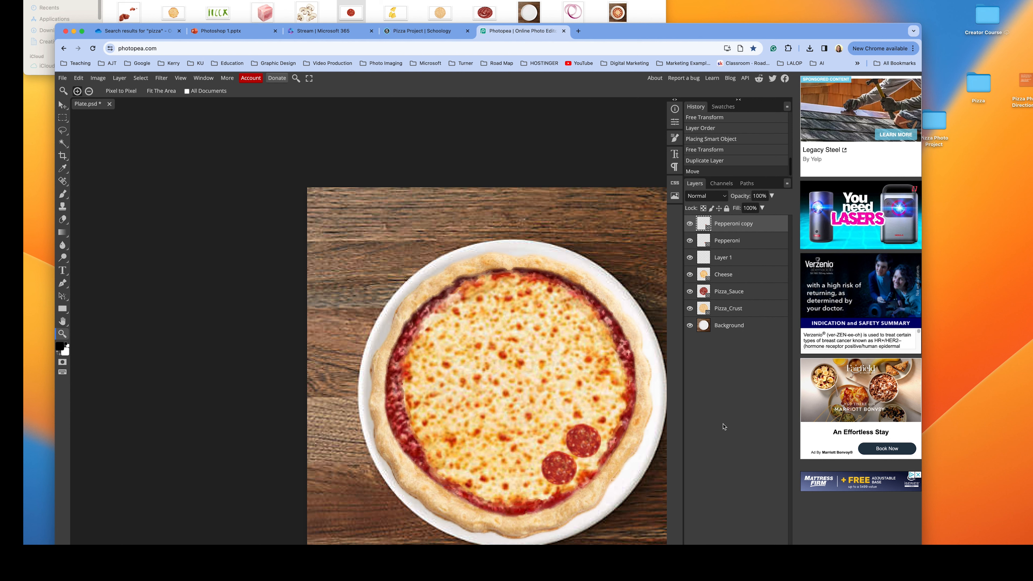
{"action": "left_click_drag", "start_coordinate": [714, 31], "coordinate": [654, 0]}
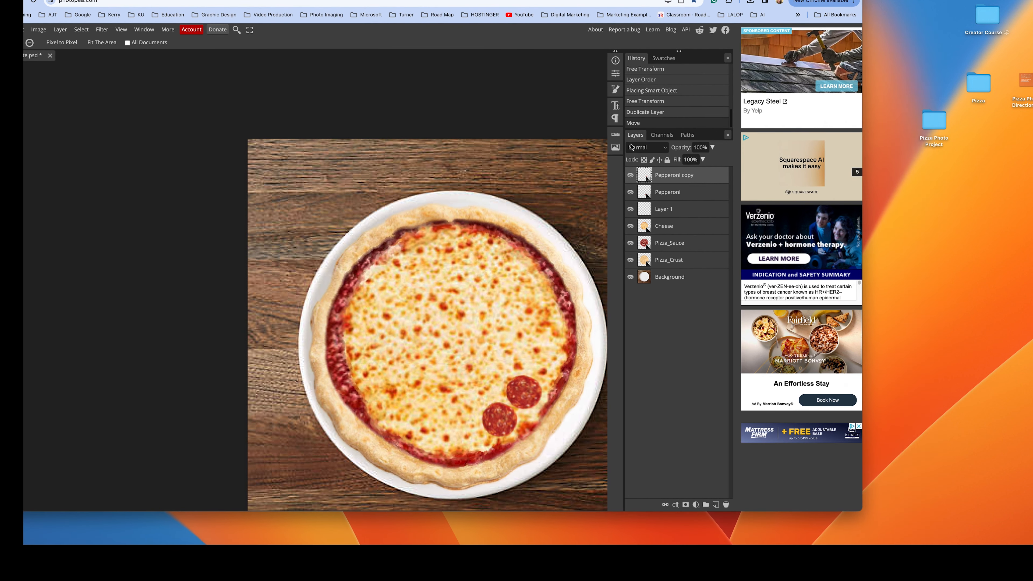
{"action": "scroll", "coordinate": [479, 190], "scroll_direction": "down", "scroll_amount": 3}
{"action": "mouse_move", "coordinate": [530, 187]}
{"action": "left_mouse_down"}
{"action": "mouse_move", "coordinate": [468, 185]}
{"action": "mouse_move", "coordinate": [540, 195]}
{"action": "mouse_move", "coordinate": [528, 207]}
{"action": "left_mouse_up"}
{"action": "left_click_drag", "start_coordinate": [654, 0], "coordinate": [761, 0]}
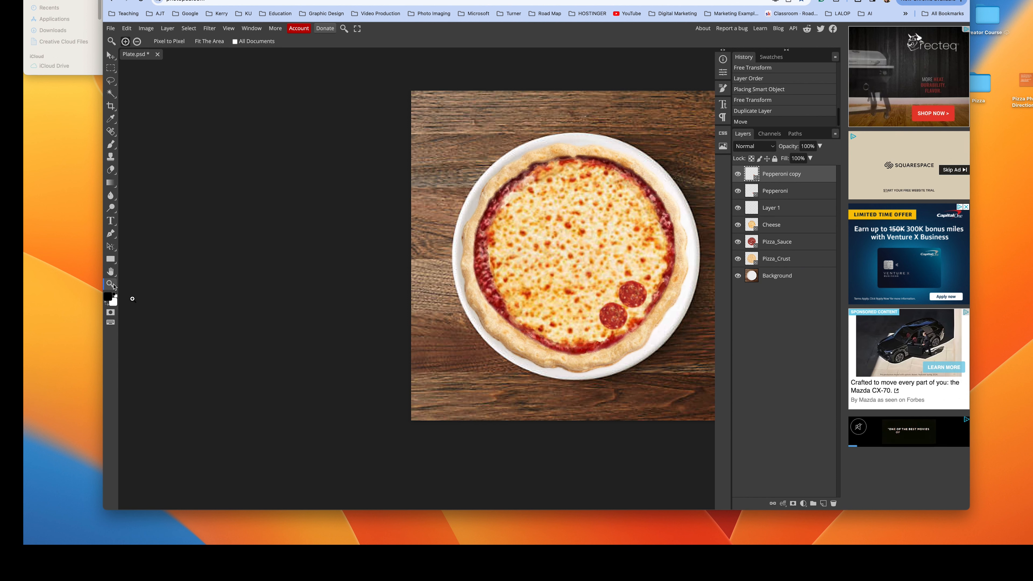
{"action": "mouse_move", "coordinate": [438, 340]}
{"action": "left_mouse_down"}
{"action": "mouse_move", "coordinate": [409, 348]}
{"action": "mouse_move", "coordinate": [441, 344]}
{"action": "left_mouse_up"}
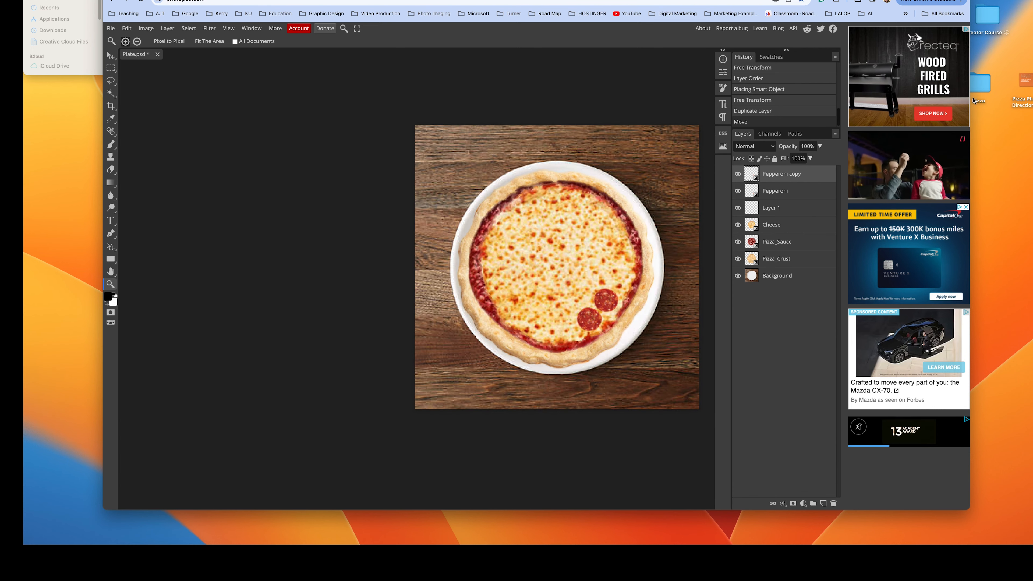
{"action": "left_click_drag", "start_coordinate": [970, 100], "coordinate": [876, 137]}
{"action": "left_click_drag", "start_coordinate": [1018, 139], "coordinate": [1032, 140]}
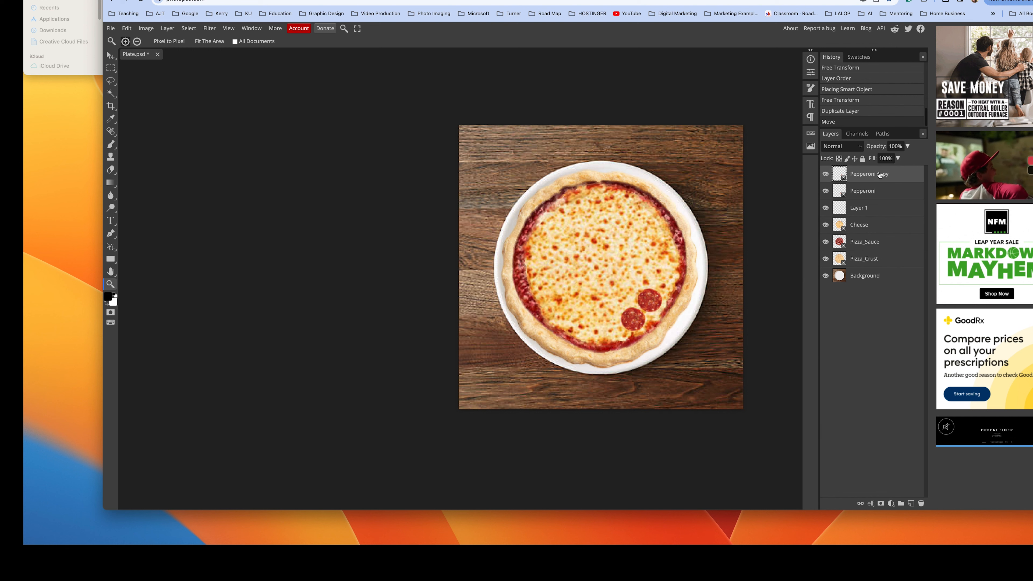
Step: Merge the two pepperoni layers into one, and place a duplicate of the pair directly above the original slices
{"action": "right_click", "coordinate": [892, 193]}
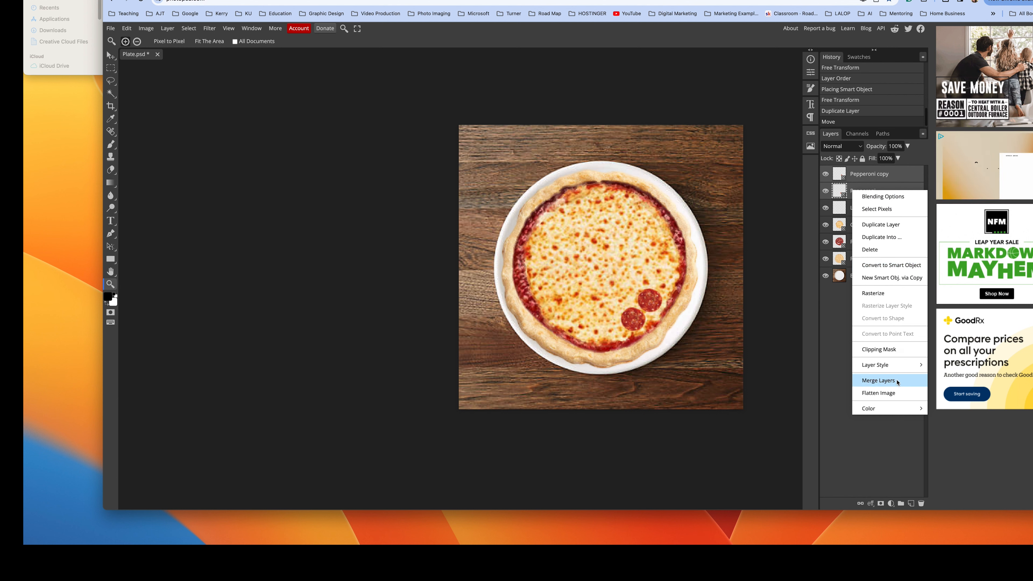
{"action": "left_click", "coordinate": [914, 381]}
{"action": "right_click", "coordinate": [883, 175]}
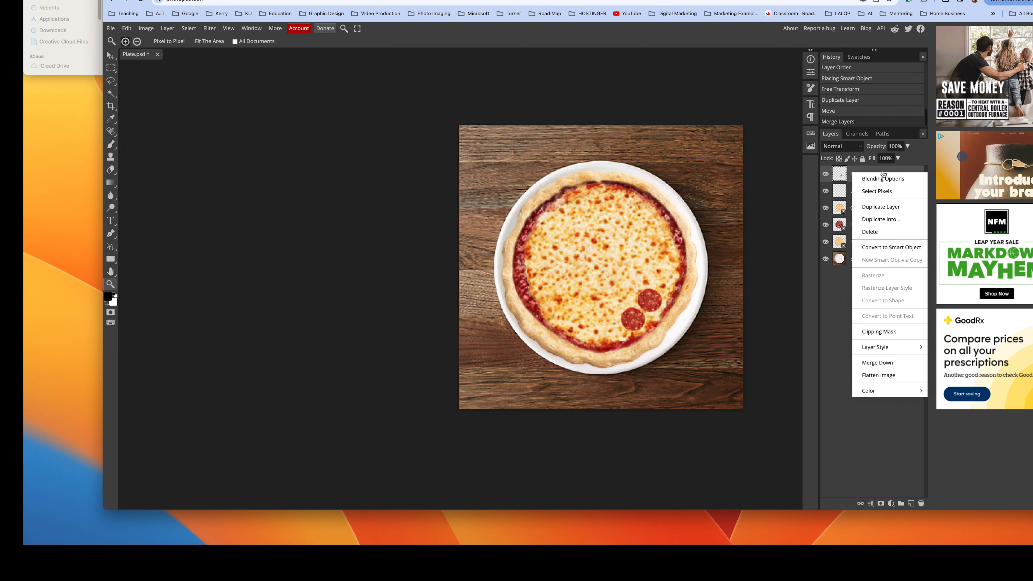
{"action": "left_click", "coordinate": [884, 206]}
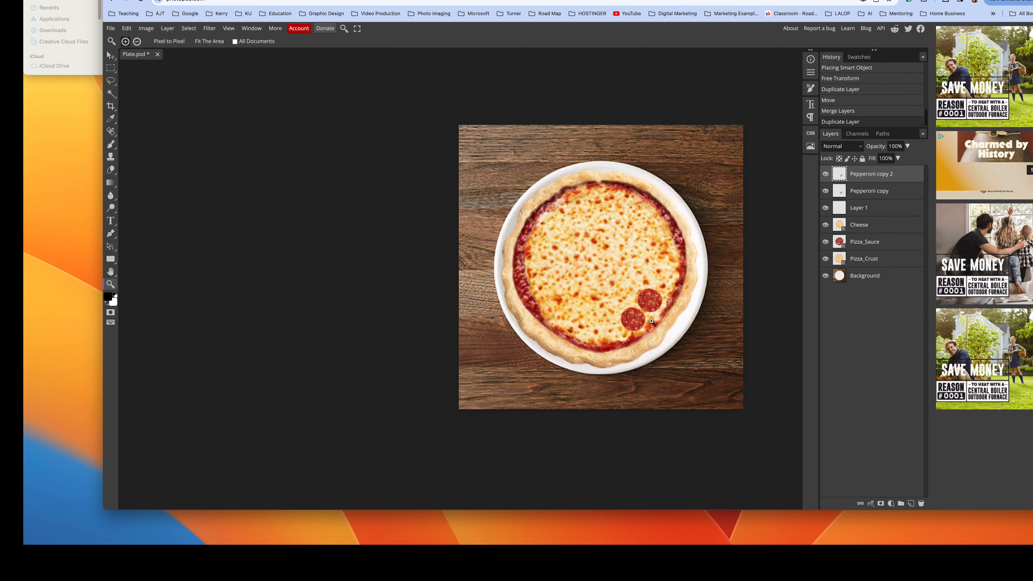
{"action": "left_click", "coordinate": [111, 56]}
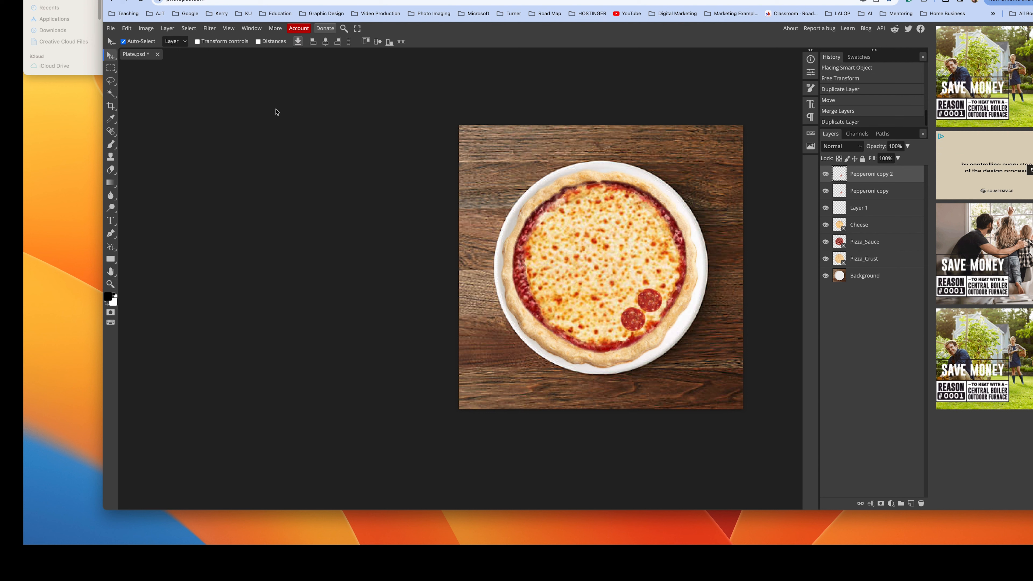
{"action": "left_click_drag", "start_coordinate": [634, 318], "coordinate": [627, 287]}
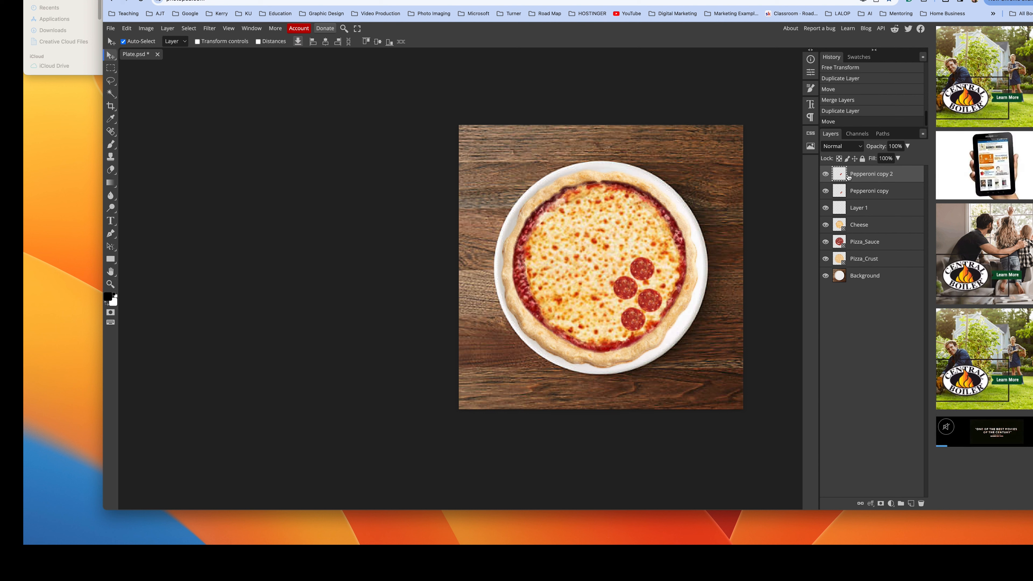
Step: Merge the two pepperoni pairs into one layer and shift the four slices slightly up and right toward the crust
{"action": "left_click", "coordinate": [899, 192]}
{"action": "right_click", "coordinate": [900, 194]}
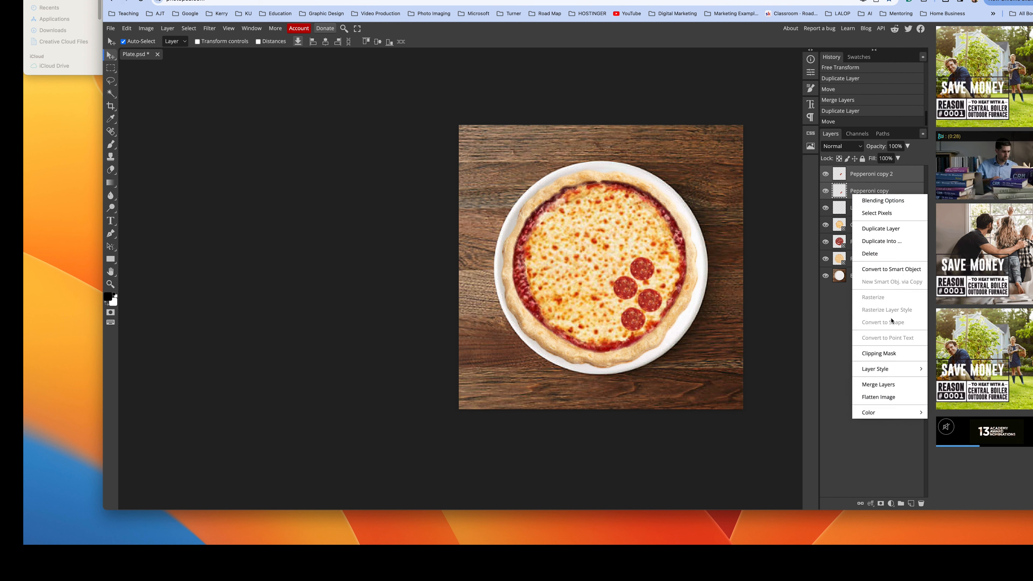
{"action": "left_click", "coordinate": [881, 384]}
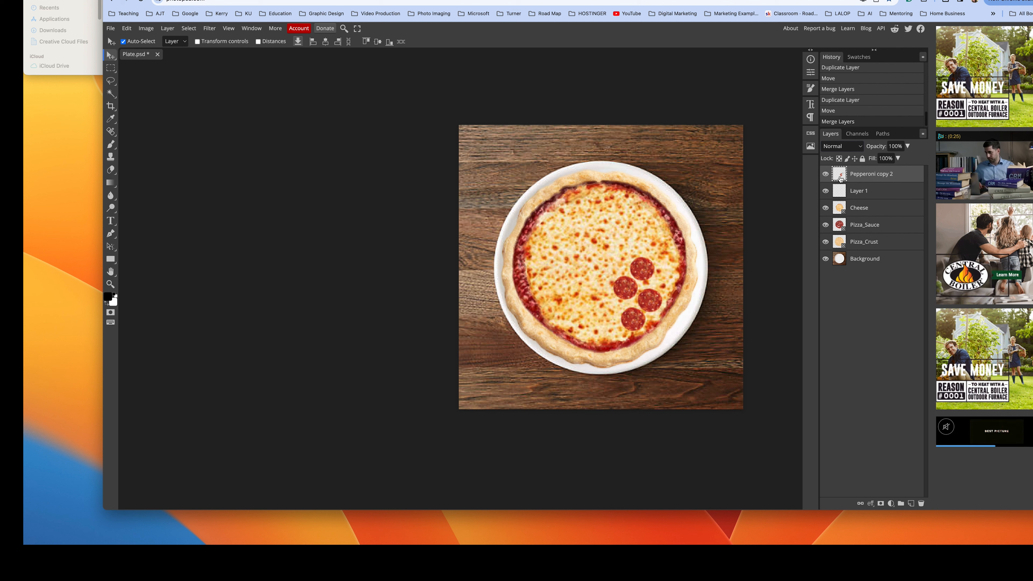
{"action": "mouse_move", "coordinate": [628, 290]}
{"action": "left_mouse_down"}
{"action": "mouse_move", "coordinate": [568, 275]}
{"action": "mouse_move", "coordinate": [636, 283]}
{"action": "left_mouse_up"}
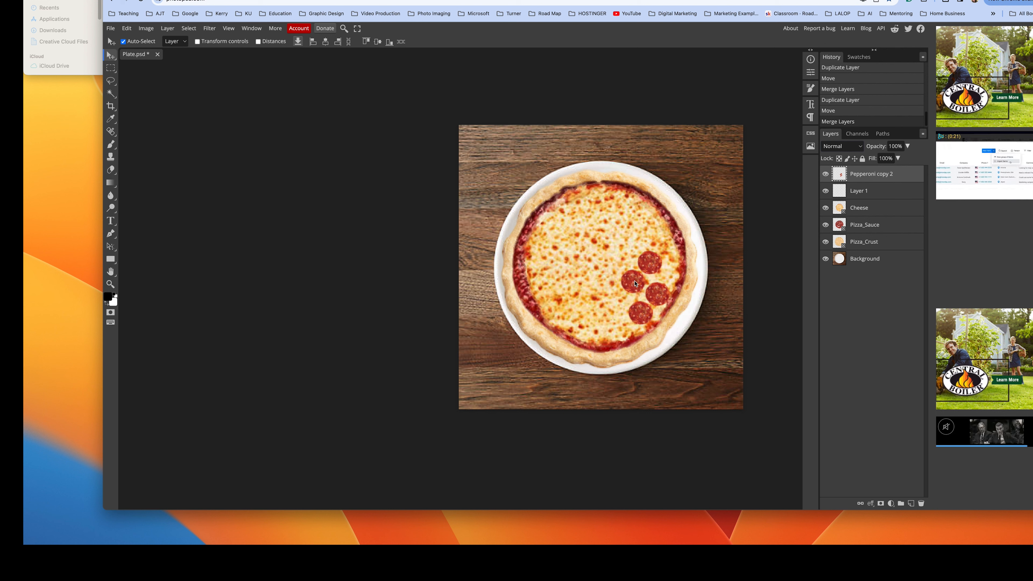
Step: Duplicate the four-slice pepperoni layer and place the copy down and to the left, over the lower middle of the cheese
{"action": "right_click", "coordinate": [880, 180]}
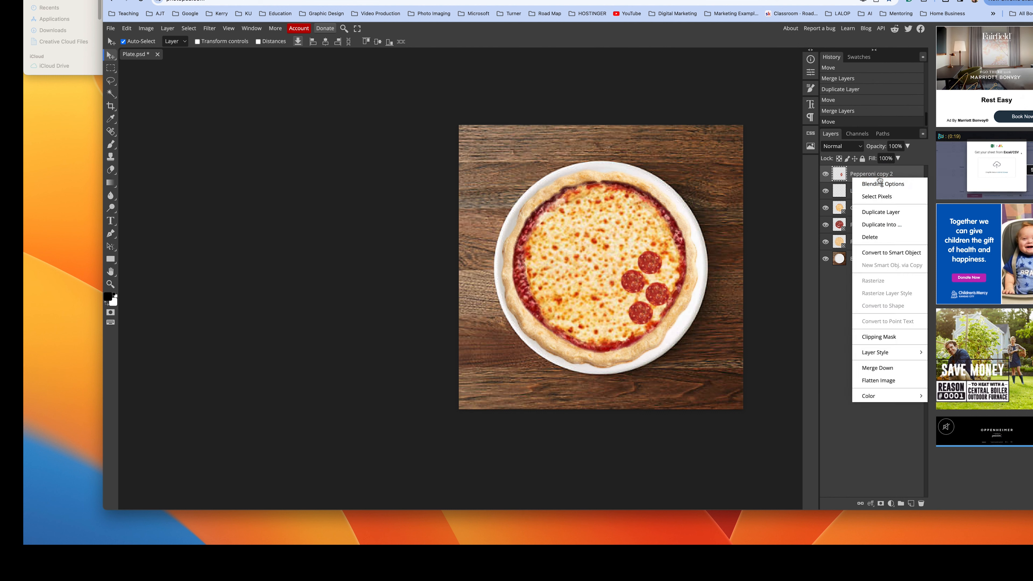
{"action": "left_click", "coordinate": [881, 212]}
{"action": "left_click_drag", "start_coordinate": [651, 270], "coordinate": [605, 286]}
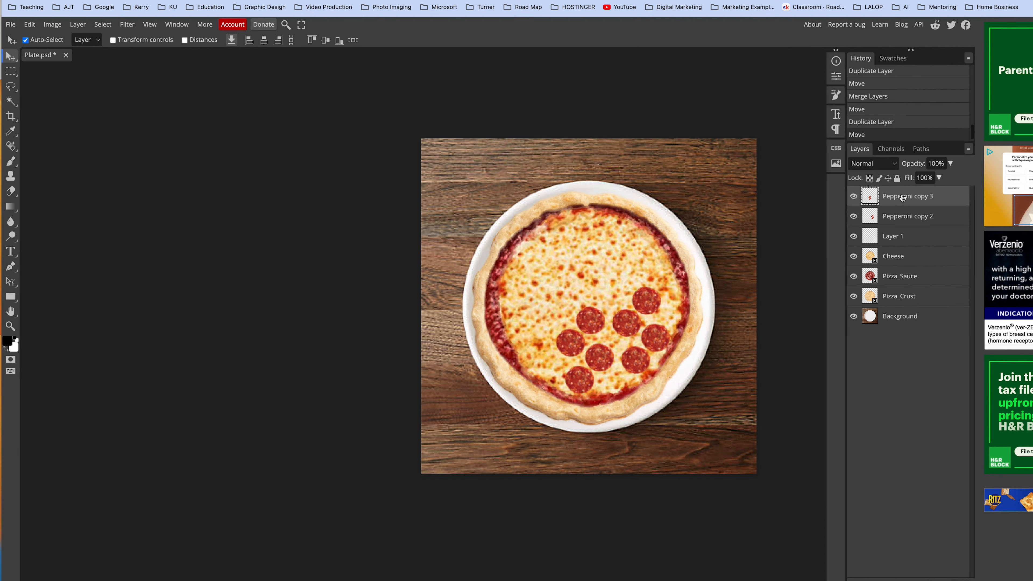
Step: Duplicate the Pepperoni copy 3 layer and place its four slices on the upper middle of the cheese
{"action": "right_click", "coordinate": [861, 175]}
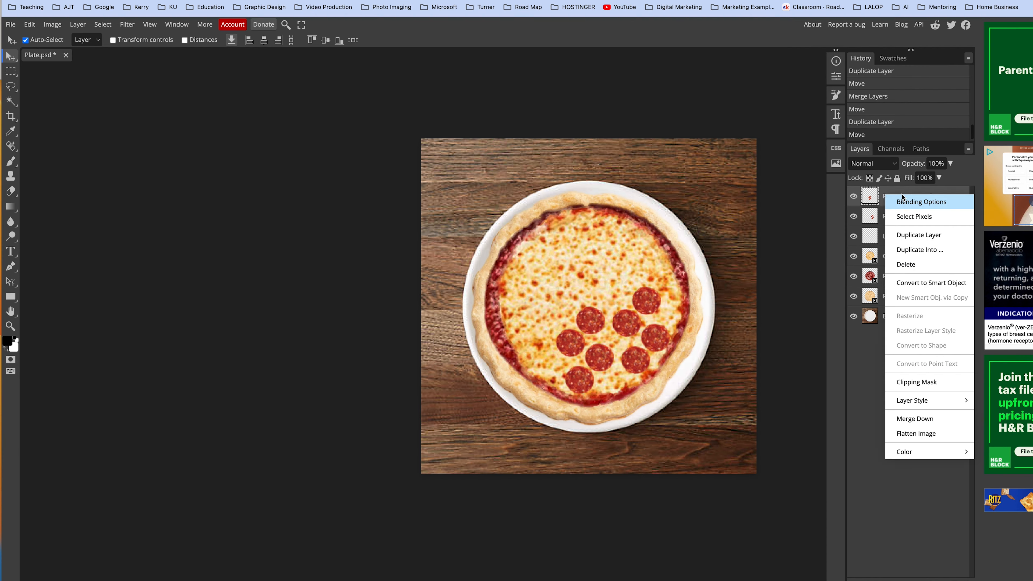
{"action": "left_click", "coordinate": [919, 235]}
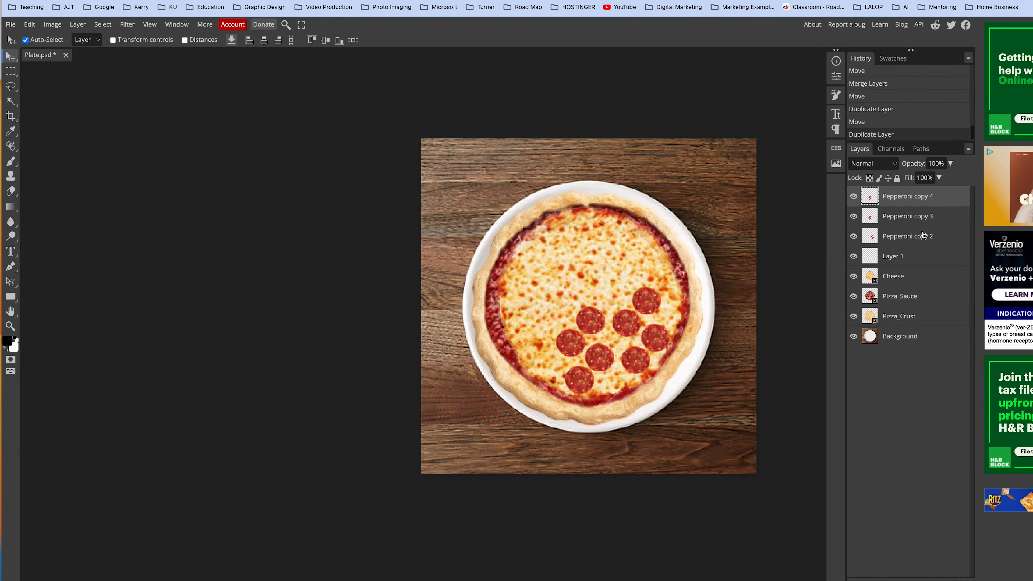
{"action": "left_click_drag", "start_coordinate": [593, 325], "coordinate": [599, 254]}
{"action": "right_click", "coordinate": [630, 252]}
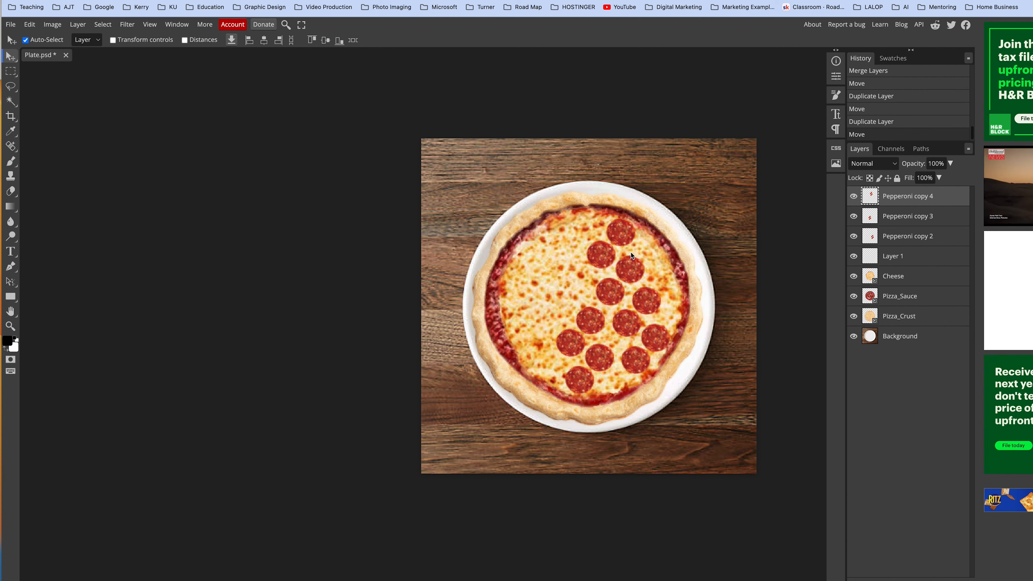
Step: Duplicate the Pepperoni copy 4 layer and place the copy's four slices on the upper left of the cheese
{"action": "right_click", "coordinate": [945, 197]}
{"action": "left_click", "coordinate": [914, 216]}
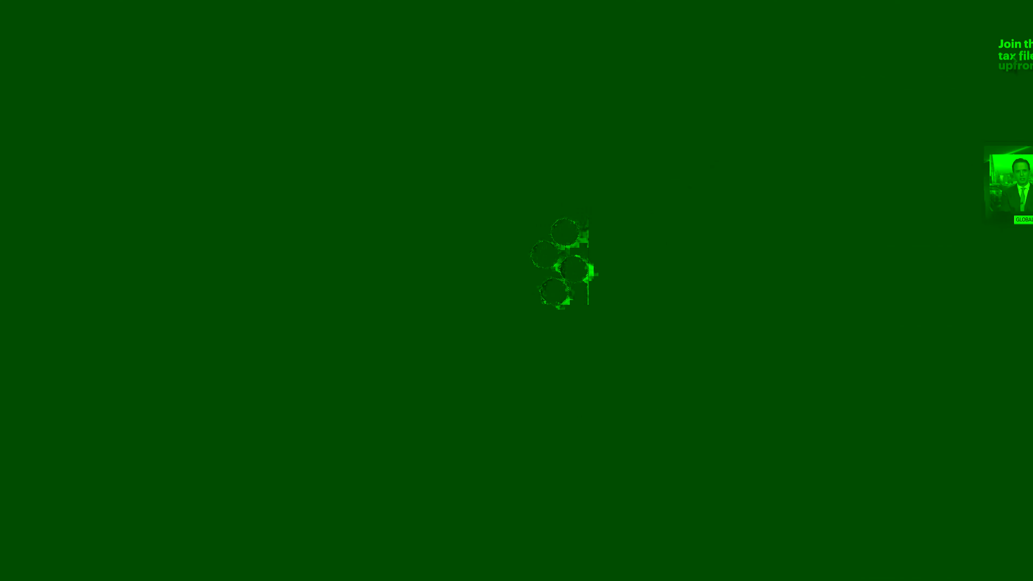
{"action": "left_click_drag", "start_coordinate": [555, 302], "coordinate": [558, 297]}
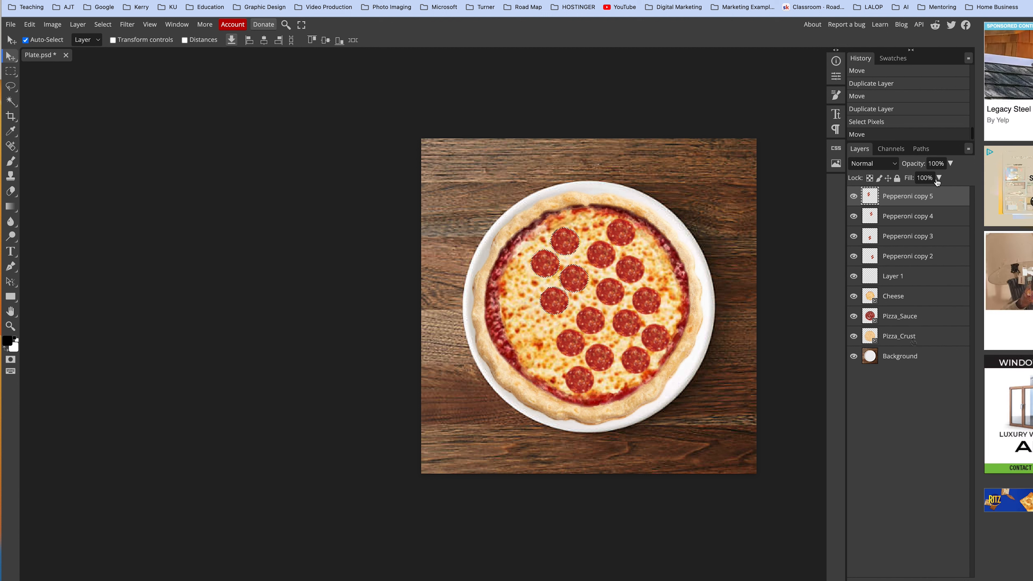
Step: Duplicate the Pepperoni copy 5 and Pepperoni copy 3 layers together and shift the lower four-slice copy to the lower left of the pizza
{"action": "left_click", "coordinate": [916, 236], "text": "super"}
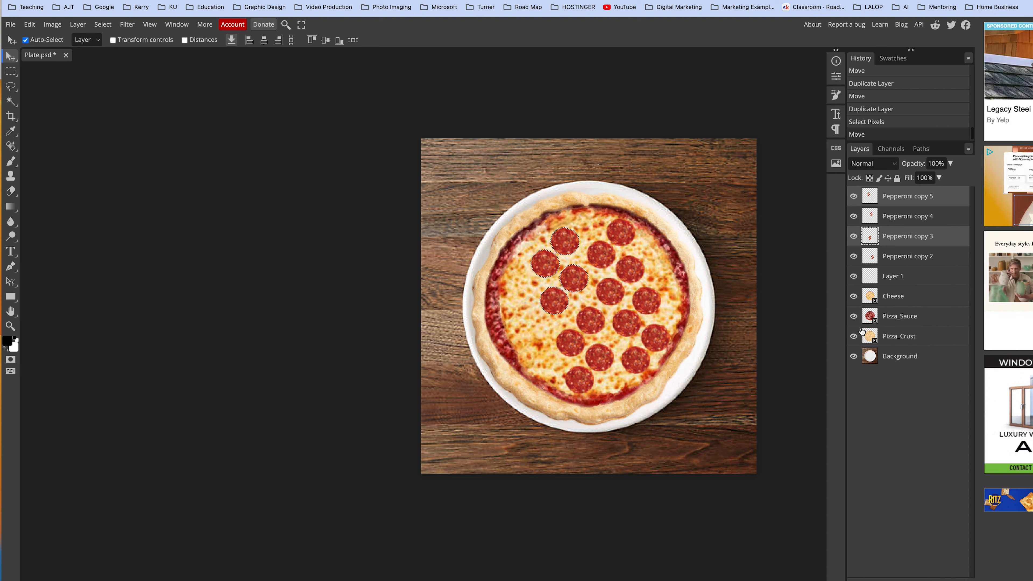
{"action": "key", "text": "super+d"}
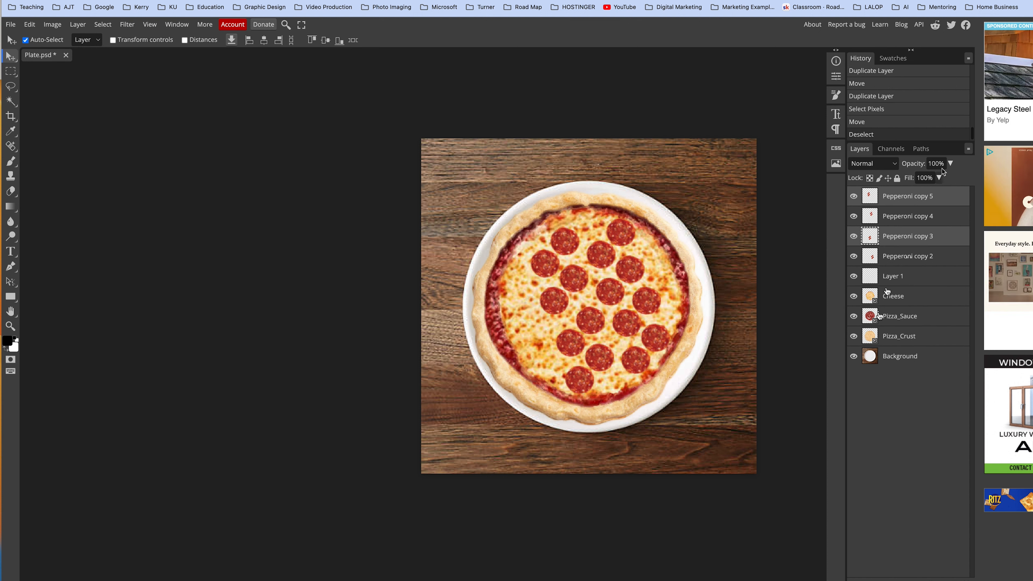
{"action": "right_click", "coordinate": [929, 200]}
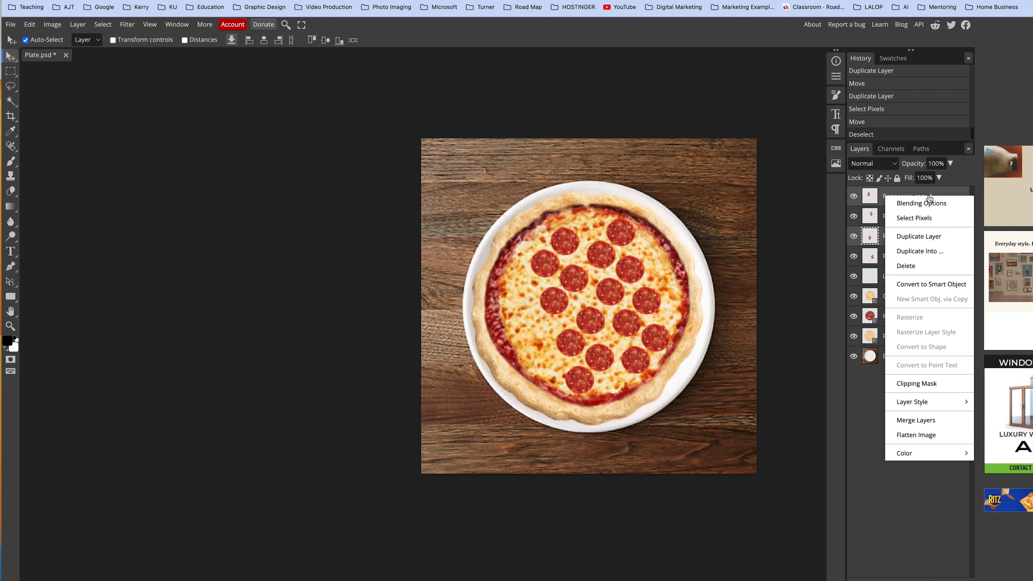
{"action": "left_click", "coordinate": [920, 235]}
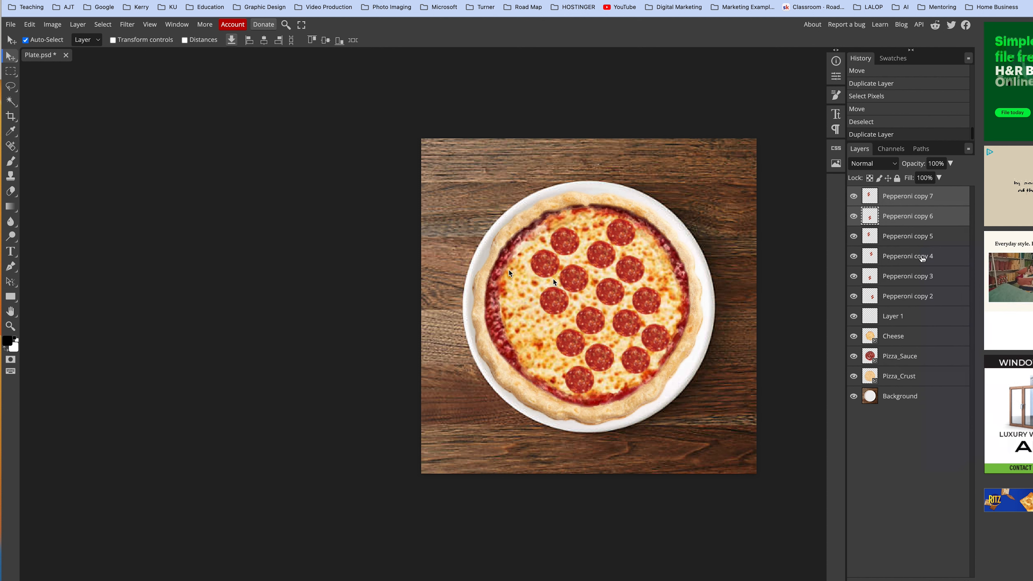
{"action": "left_click_drag", "start_coordinate": [584, 315], "coordinate": [493, 303]}
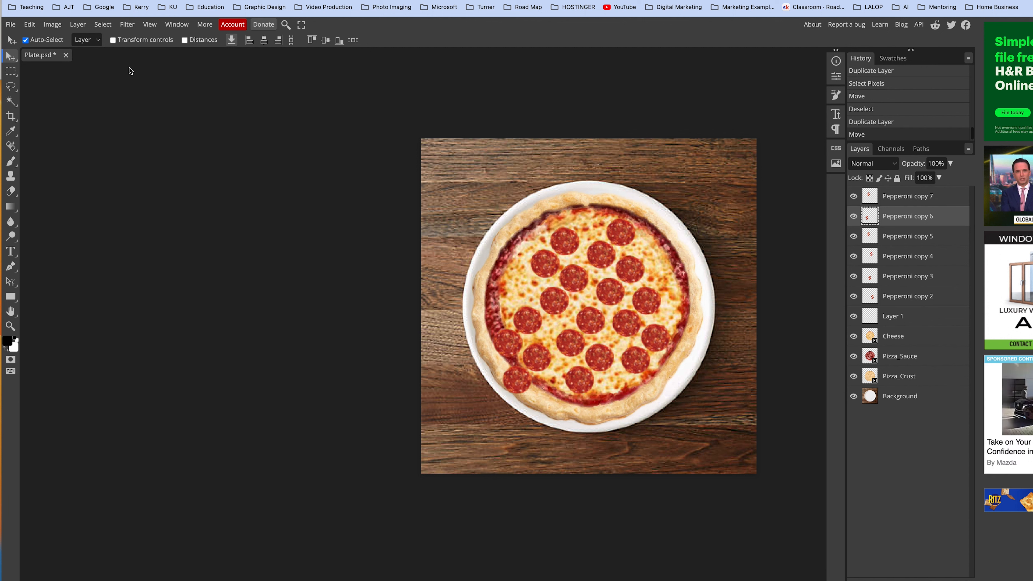
Step: Transform the four lower-left slices on Pepperoni copy 6, moving them up and rotating them to fit within the left edge of the cheese
{"action": "left_click", "coordinate": [34, 26]}
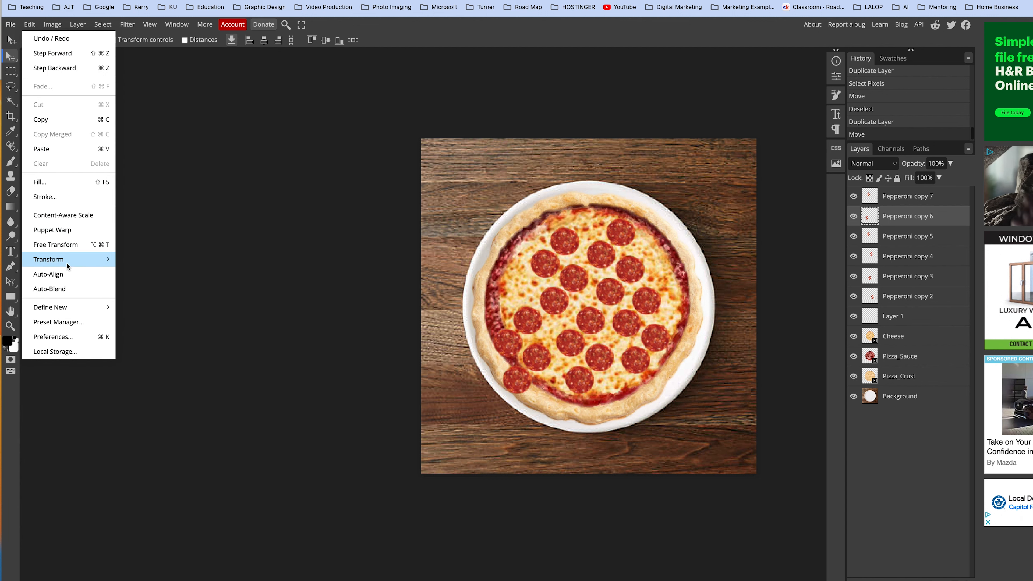
{"action": "mouse_move", "coordinate": [66, 265]}
{"action": "left_click", "coordinate": [149, 278]}
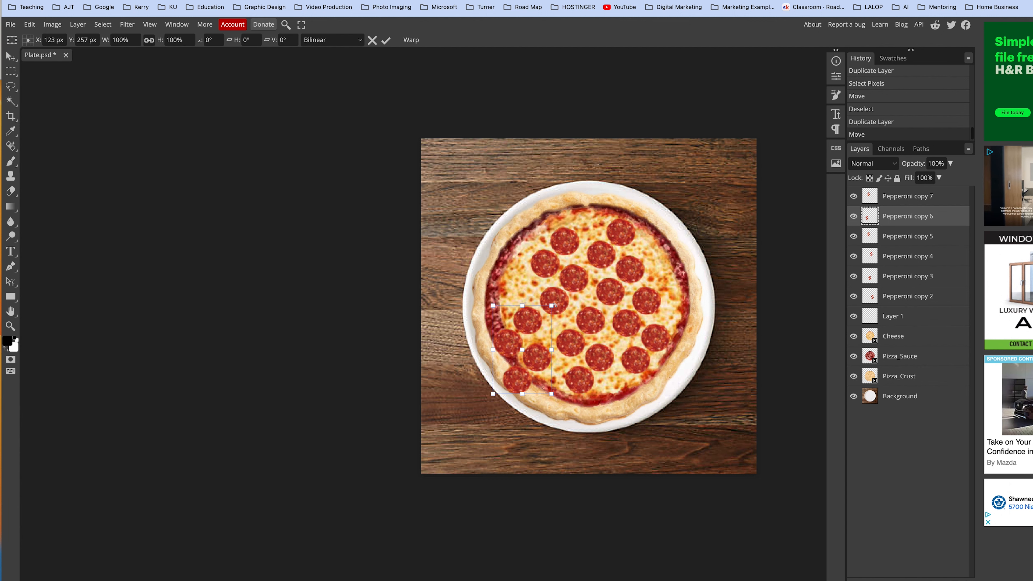
{"action": "left_click_drag", "start_coordinate": [547, 299], "coordinate": [559, 268]}
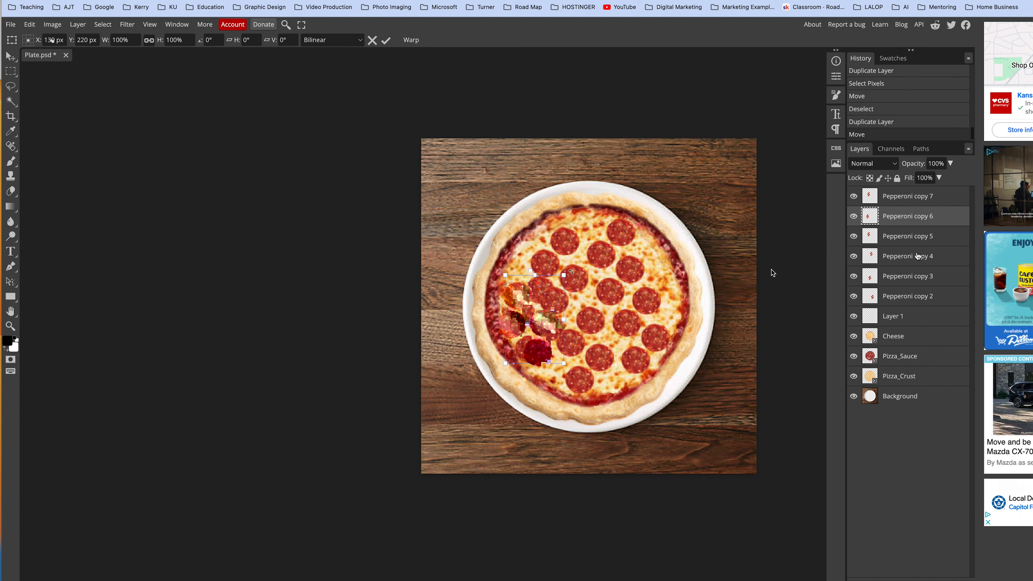
{"action": "mouse_move", "coordinate": [643, 294]}
{"action": "left_mouse_down"}
{"action": "mouse_move", "coordinate": [634, 293]}
{"action": "mouse_move", "coordinate": [647, 295]}
{"action": "left_mouse_up"}
{"action": "key", "text": "Return"}
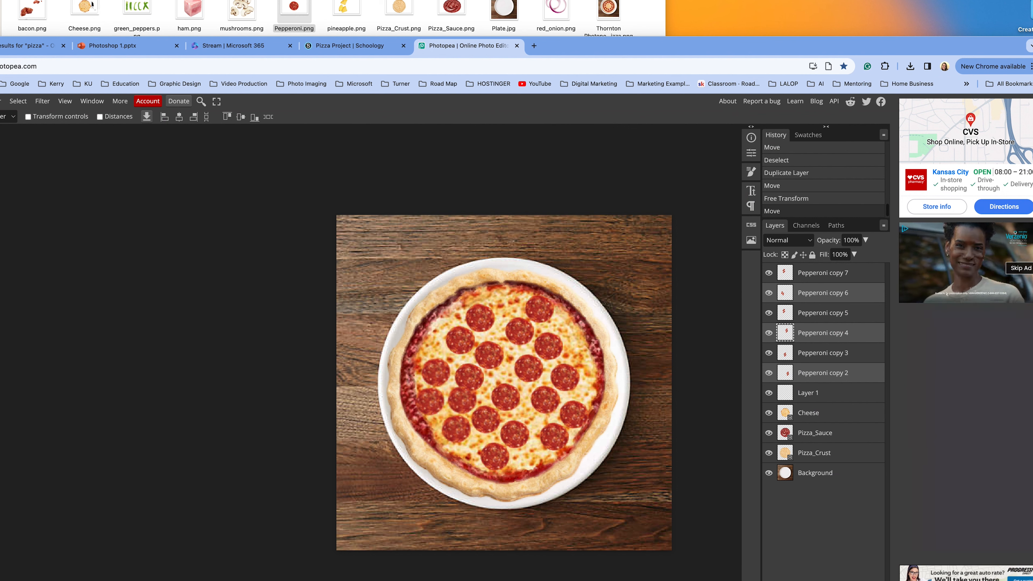
Step: Place Pepperoni.png from the image folder into the pizza document as a new layer
{"action": "left_click_drag", "start_coordinate": [294, 8], "coordinate": [488, 299]}
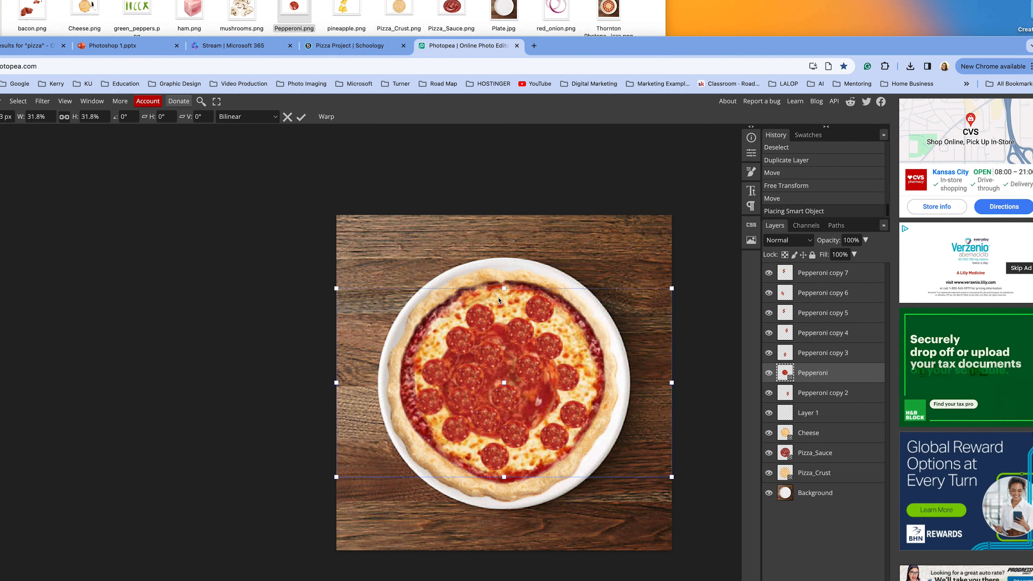
{"action": "left_click_drag", "start_coordinate": [523, 346], "coordinate": [554, 273]}
{"action": "left_click_drag", "start_coordinate": [702, 215], "coordinate": [591, 277]}
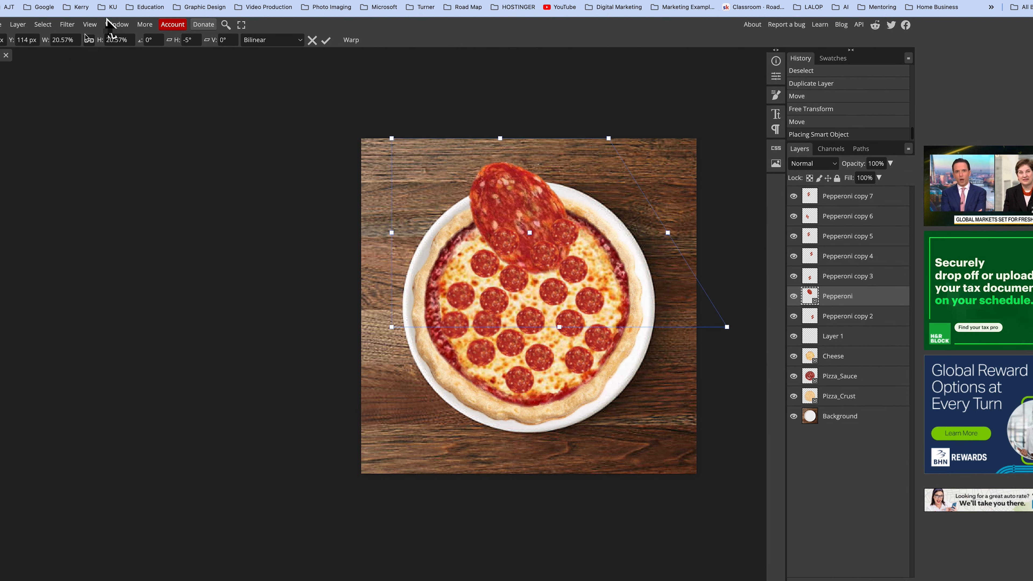
{"action": "left_click", "coordinate": [0, 25]}
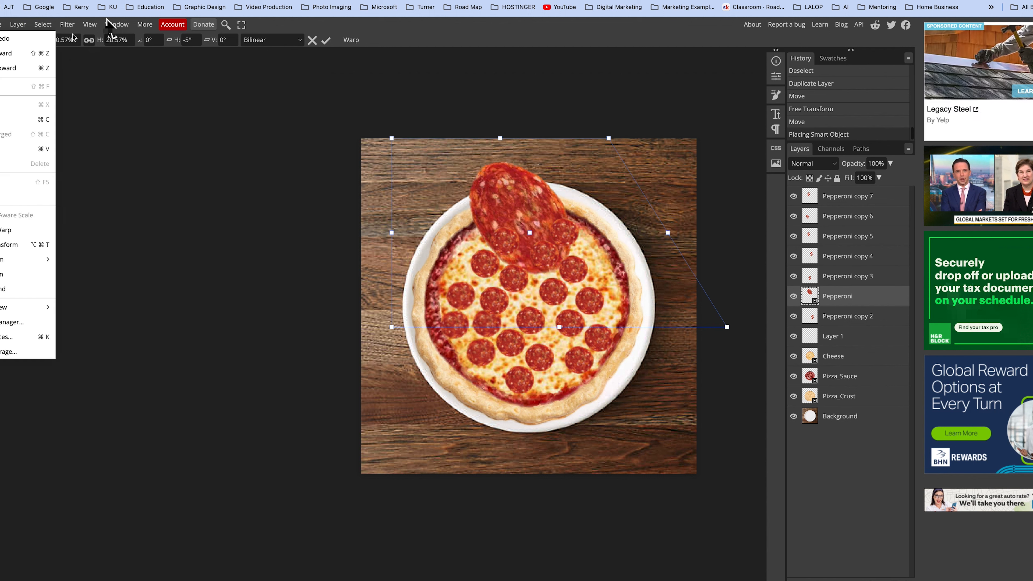
{"action": "left_click", "coordinate": [30, 42]}
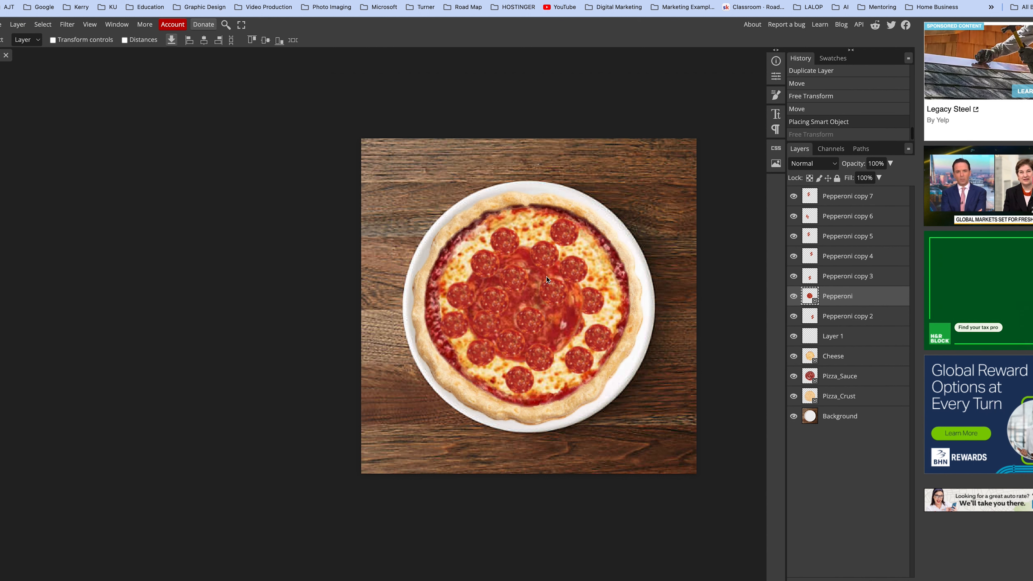
Step: Move the large Pepperoni layer to the top of the layer stack and scale it down to match the other slices
{"action": "left_click_drag", "start_coordinate": [872, 298], "coordinate": [890, 190]}
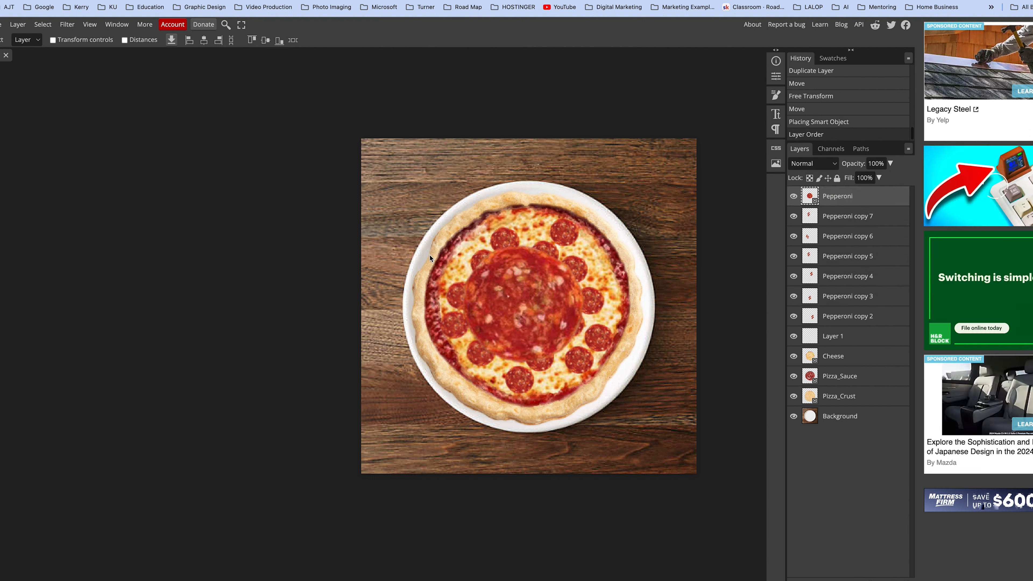
{"action": "left_click", "coordinate": [1, 24]}
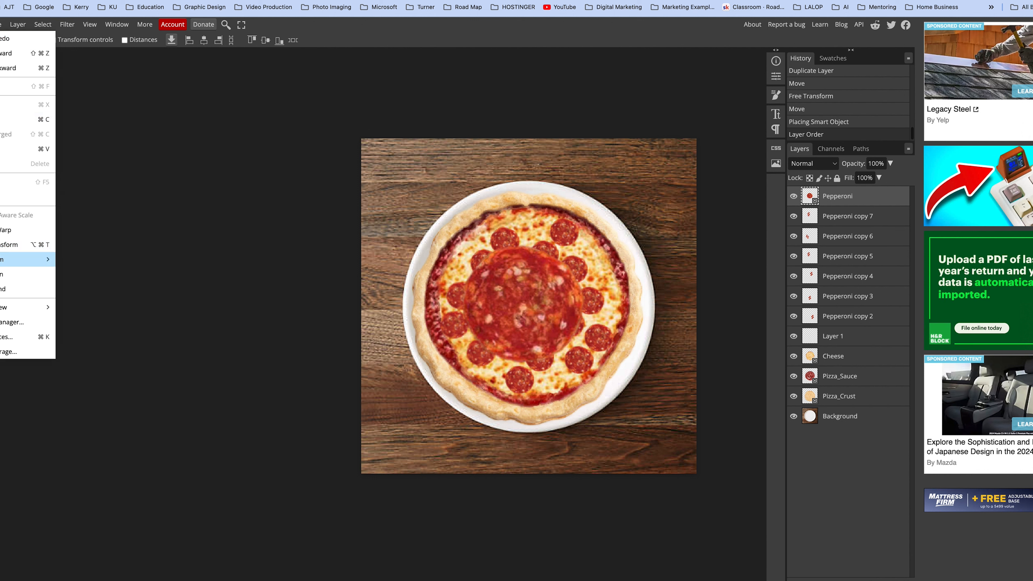
{"action": "mouse_move", "coordinate": [45, 259]}
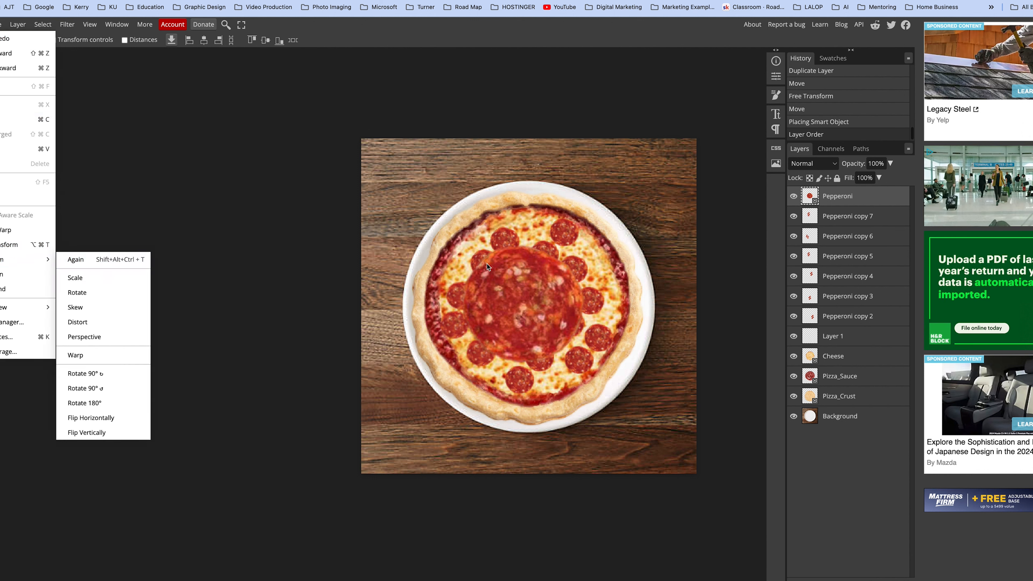
{"action": "left_click", "coordinate": [90, 260]}
{"action": "left_click_drag", "start_coordinate": [361, 212], "coordinate": [651, 326]}
{"action": "key", "text": "Return"}
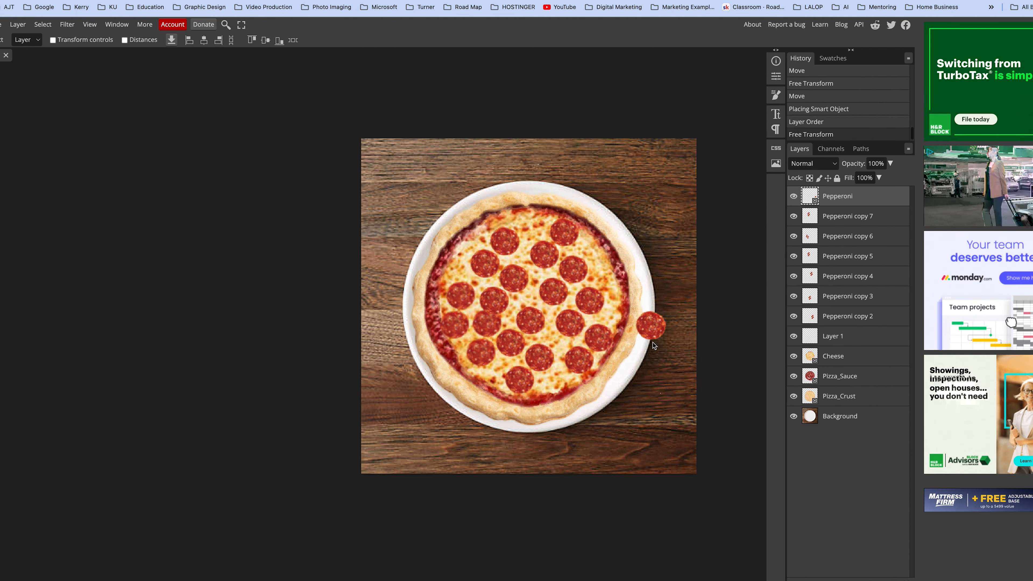
Step: Position the single pepperoni slice on the bare cheese at the upper-right edge of the pizza
{"action": "left_click_drag", "start_coordinate": [655, 330], "coordinate": [474, 215]}
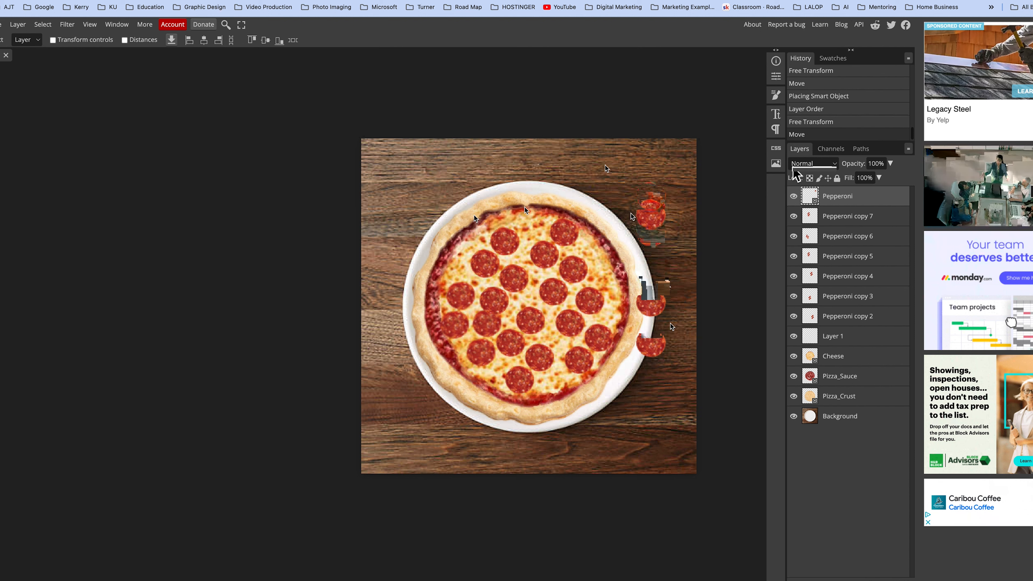
{"action": "left_click_drag", "start_coordinate": [659, 207], "coordinate": [604, 278]}
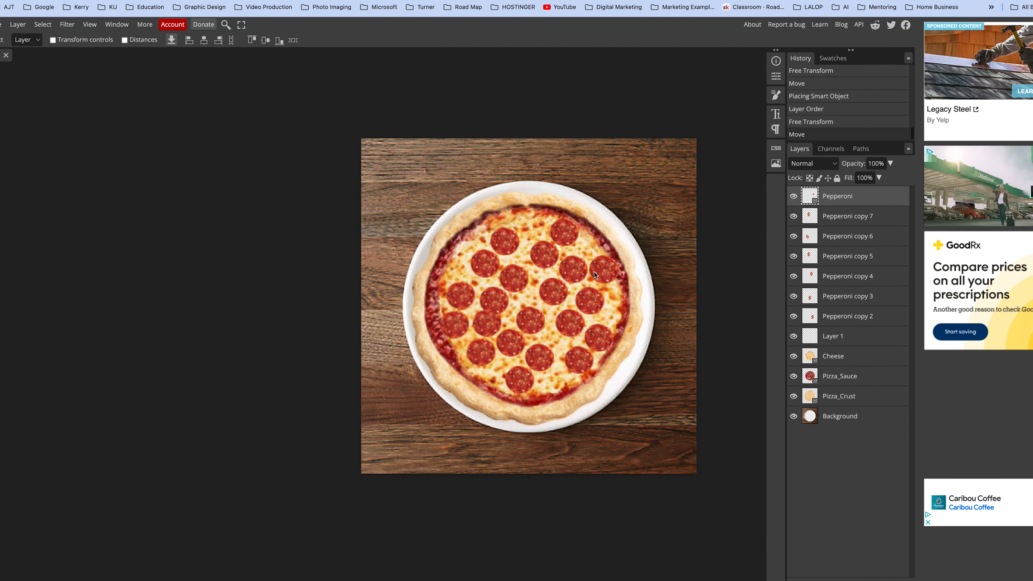
{"action": "left_click", "coordinate": [562, 250]}
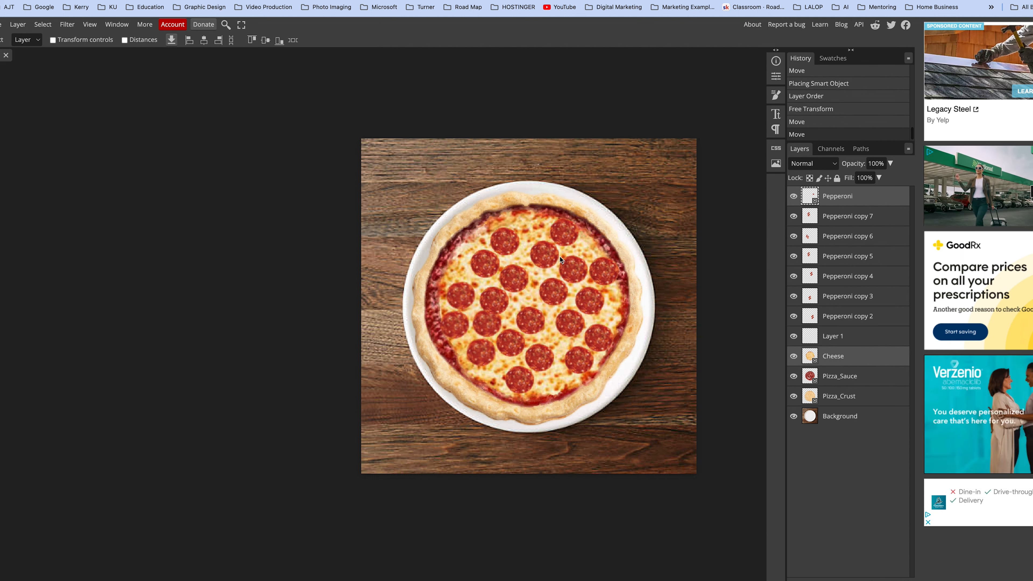
{"action": "left_click", "coordinate": [825, 213]}
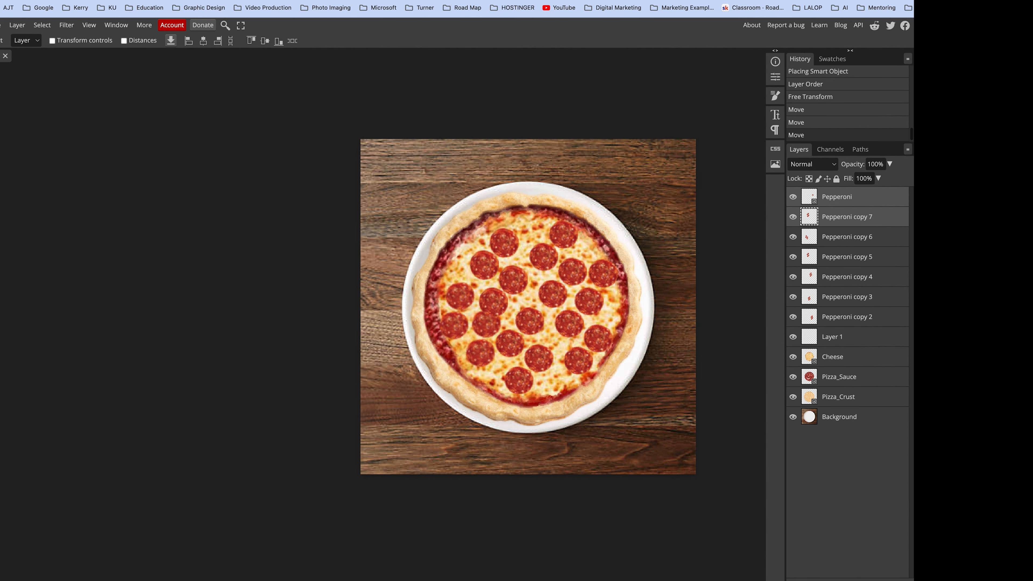
Step: Export the finished pizza as a PNG at 100% quality, named Pizza using Photopea
{"action": "left_click", "coordinate": [0, 25]}
{"action": "mouse_move", "coordinate": [17, 165]}
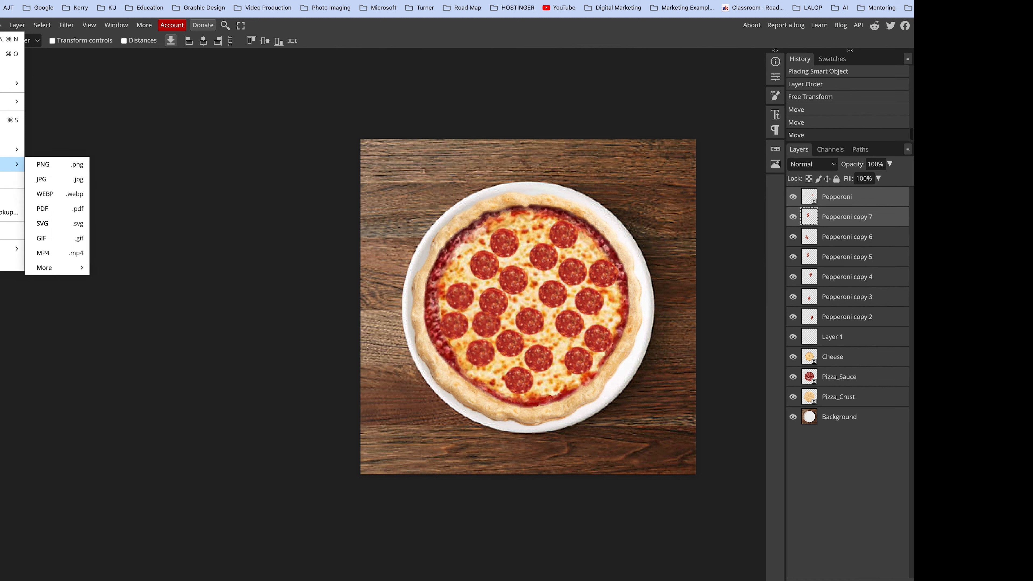
{"action": "left_click", "coordinate": [49, 164]}
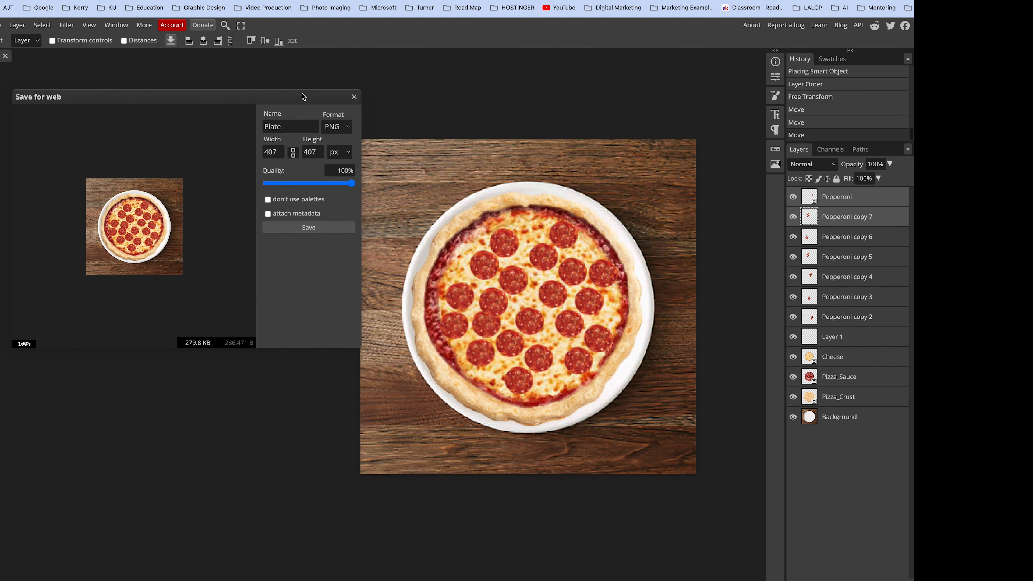
{"action": "left_click", "coordinate": [290, 129]}
{"action": "type", "text": "topea"}
{"action": "left_click", "coordinate": [285, 228]}
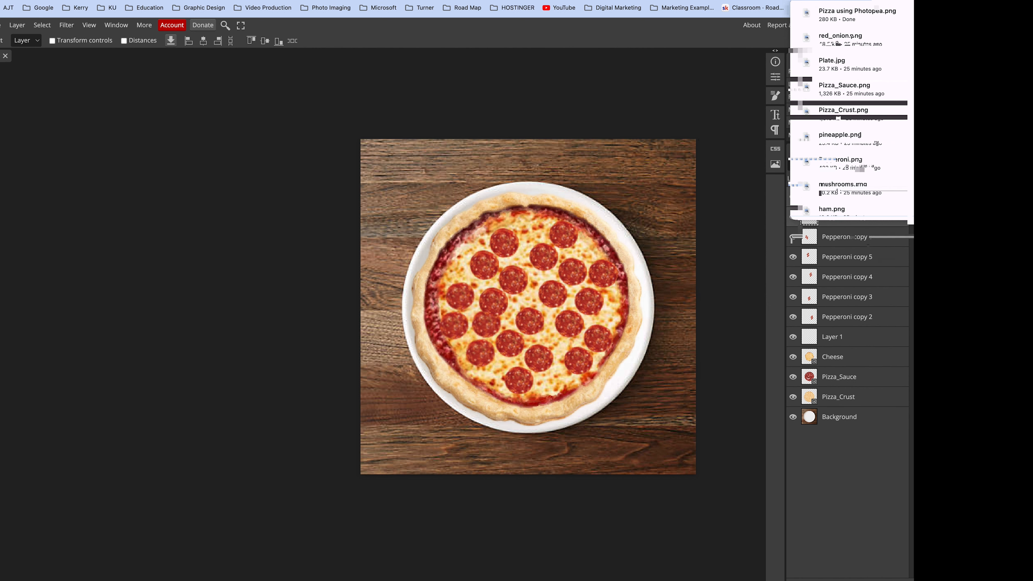
Step: Open the exported Pizza using Photopea.png to check it, and place the file beside the other pizza image on the desktop
{"action": "left_click", "coordinate": [857, 12]}
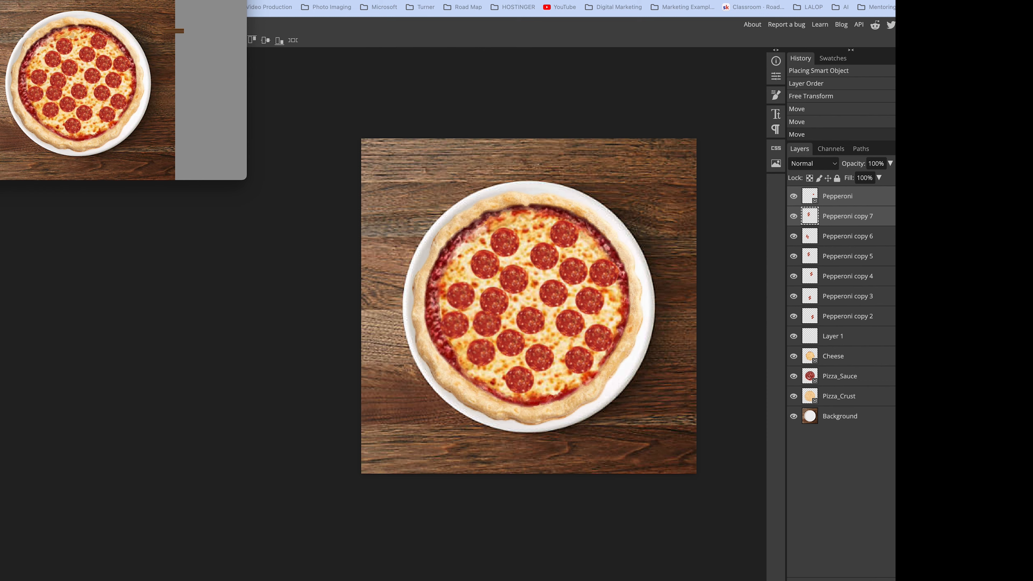
{"action": "key", "text": "super+w"}
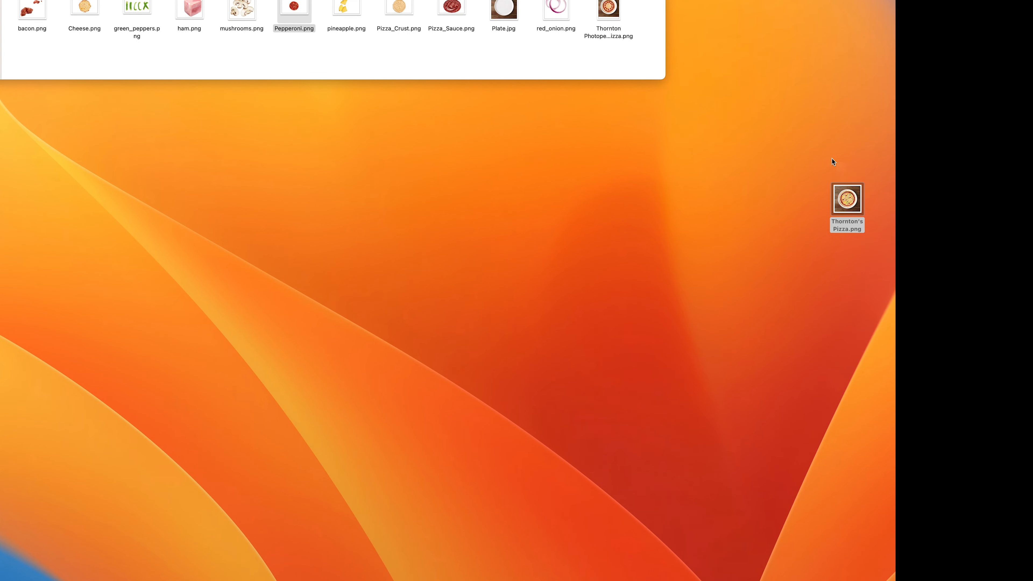
{"action": "left_click_drag", "start_coordinate": [752, 275], "coordinate": [777, 202]}
{"action": "left_click_drag", "start_coordinate": [854, 203], "coordinate": [853, 222]}
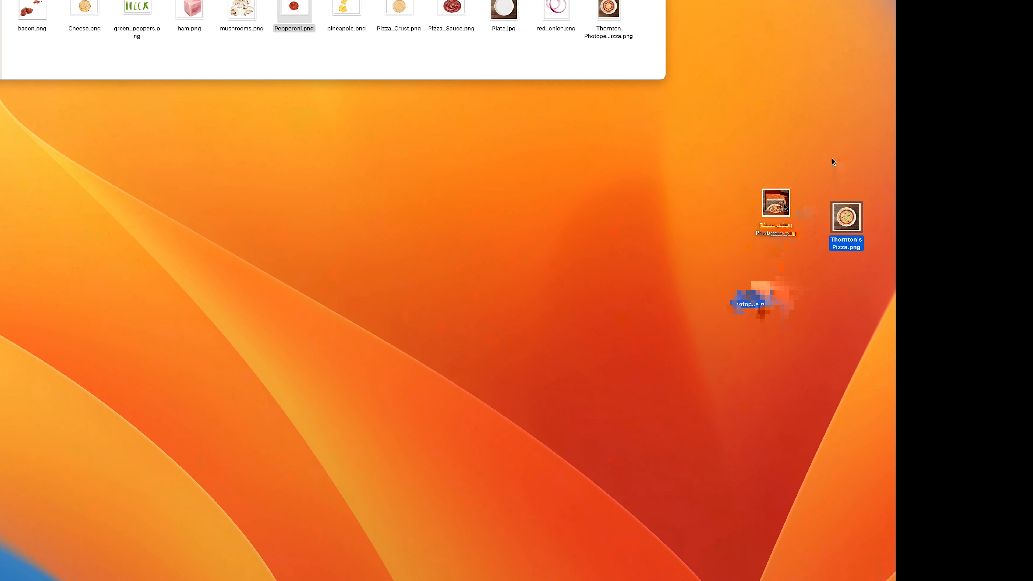
Step: Preview the two exported pizza images on the desktop to compare them, and close the previews
{"action": "left_click", "coordinate": [783, 207]}
{"action": "key", "text": "space"}
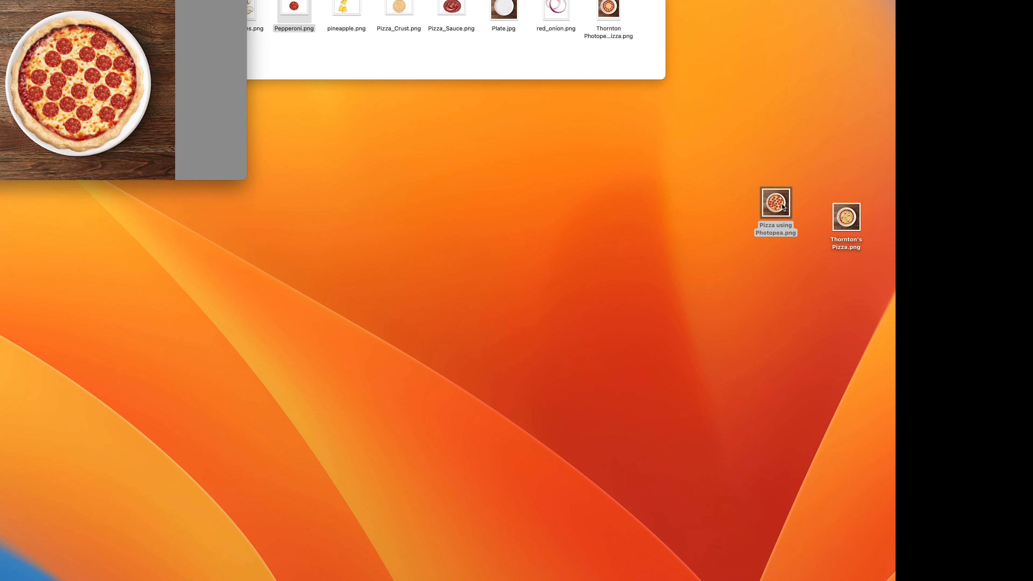
{"action": "left_click", "coordinate": [847, 222]}
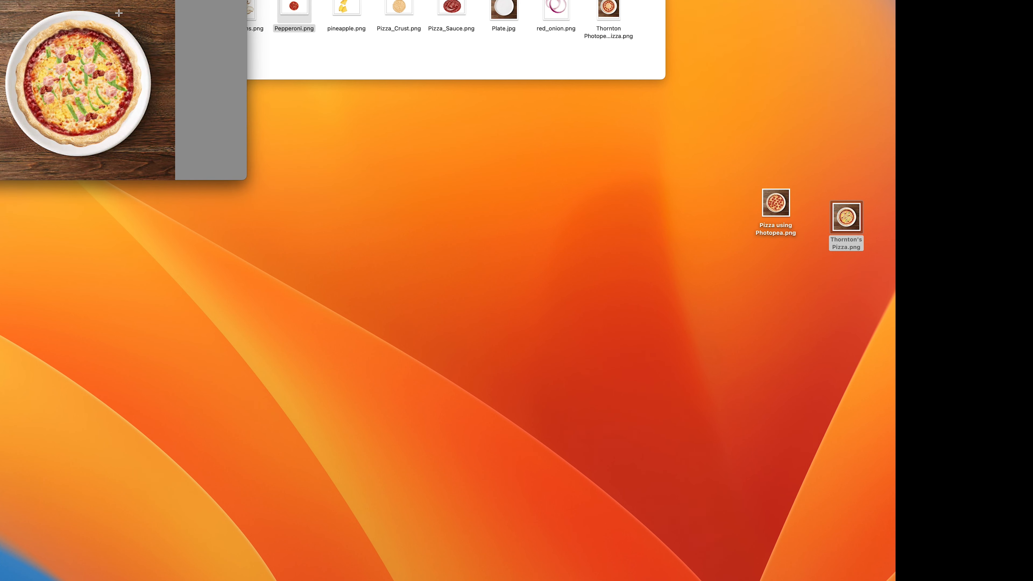
{"action": "key", "text": "super+w"}
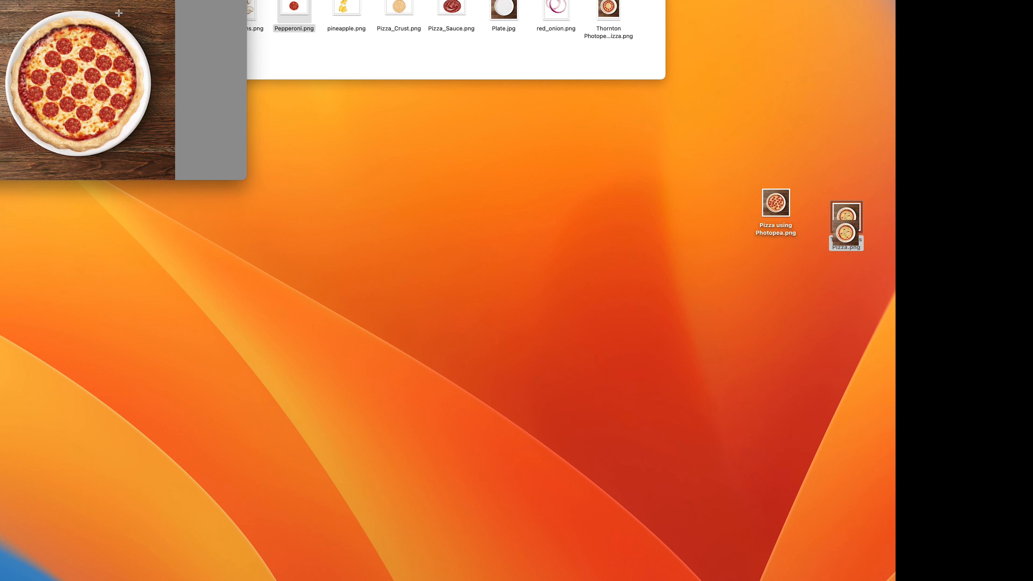
{"action": "left_click_drag", "start_coordinate": [107, 76], "coordinate": [110, 80]}
{"action": "key", "text": "super+w"}
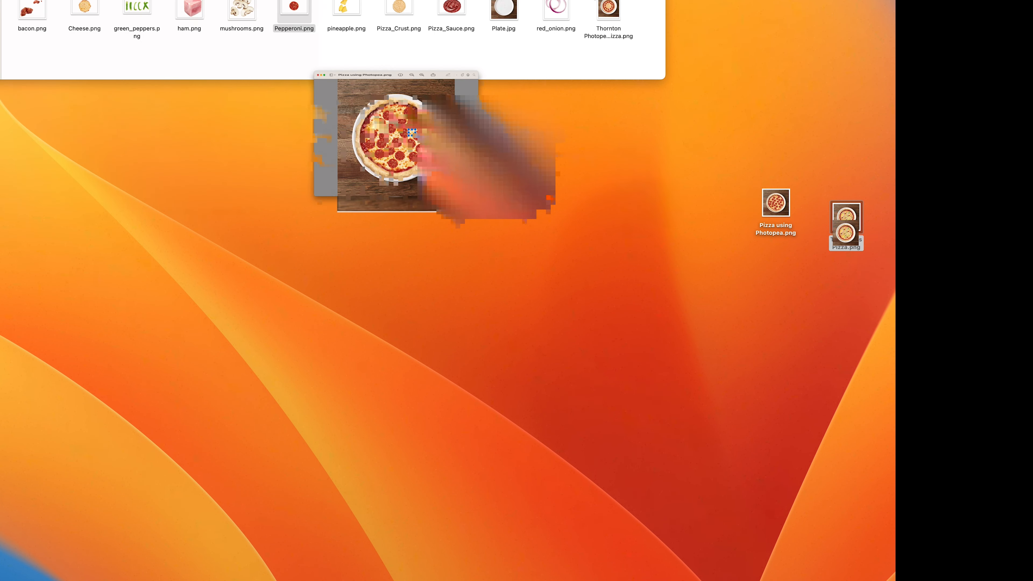